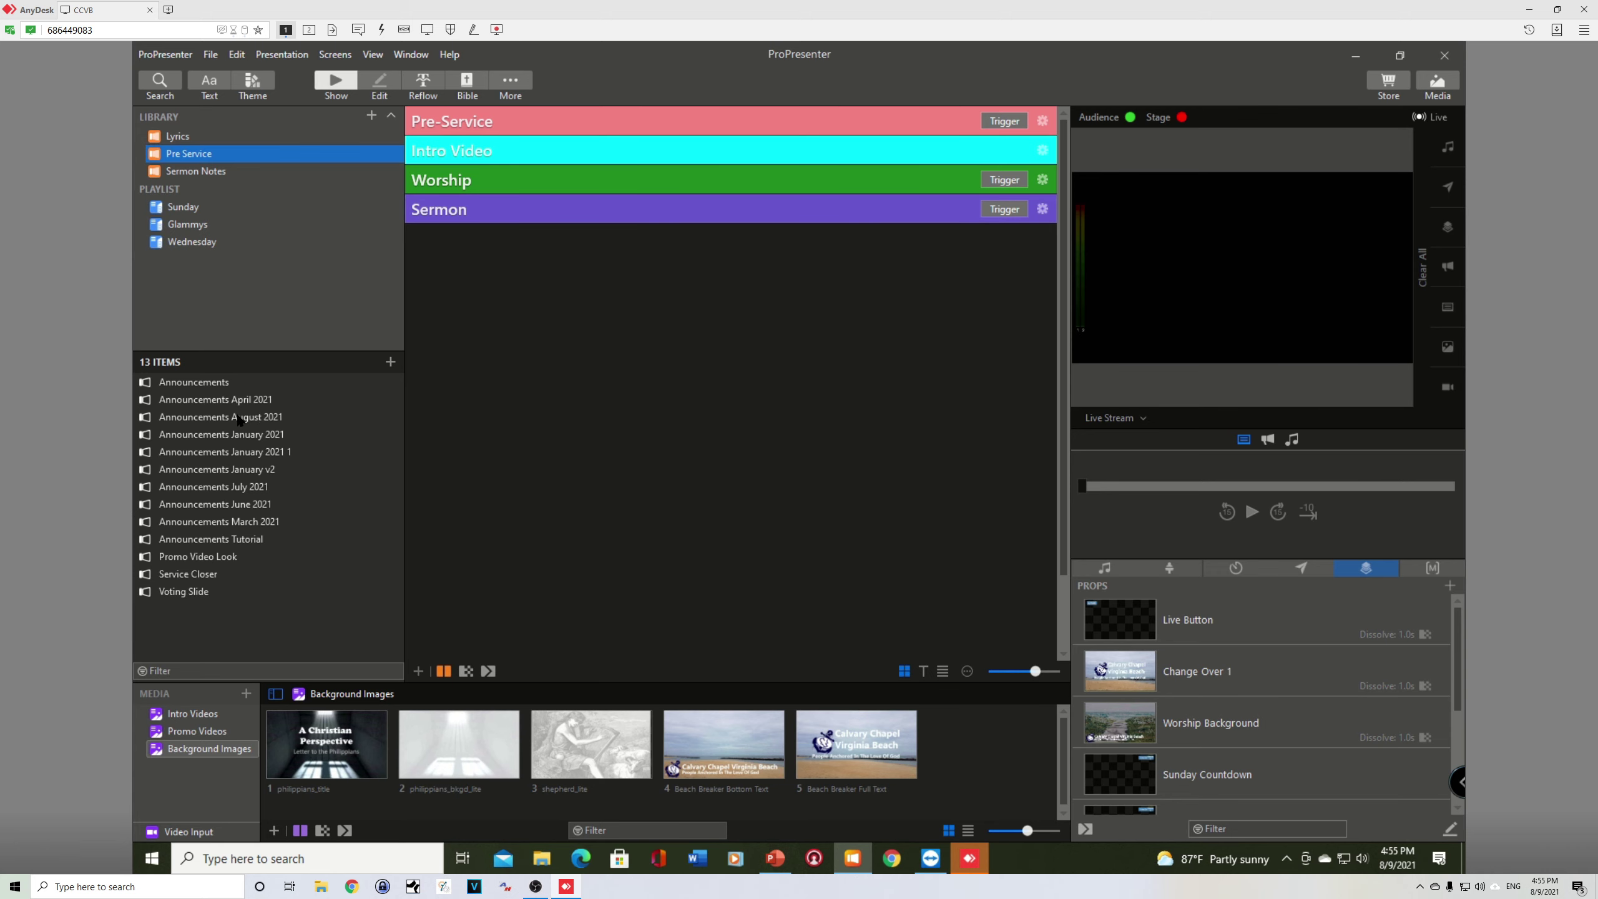
- Add the Announcements August 2021 presentation from the Pre Service library to the Wednesday playlist
left_click(239, 420)
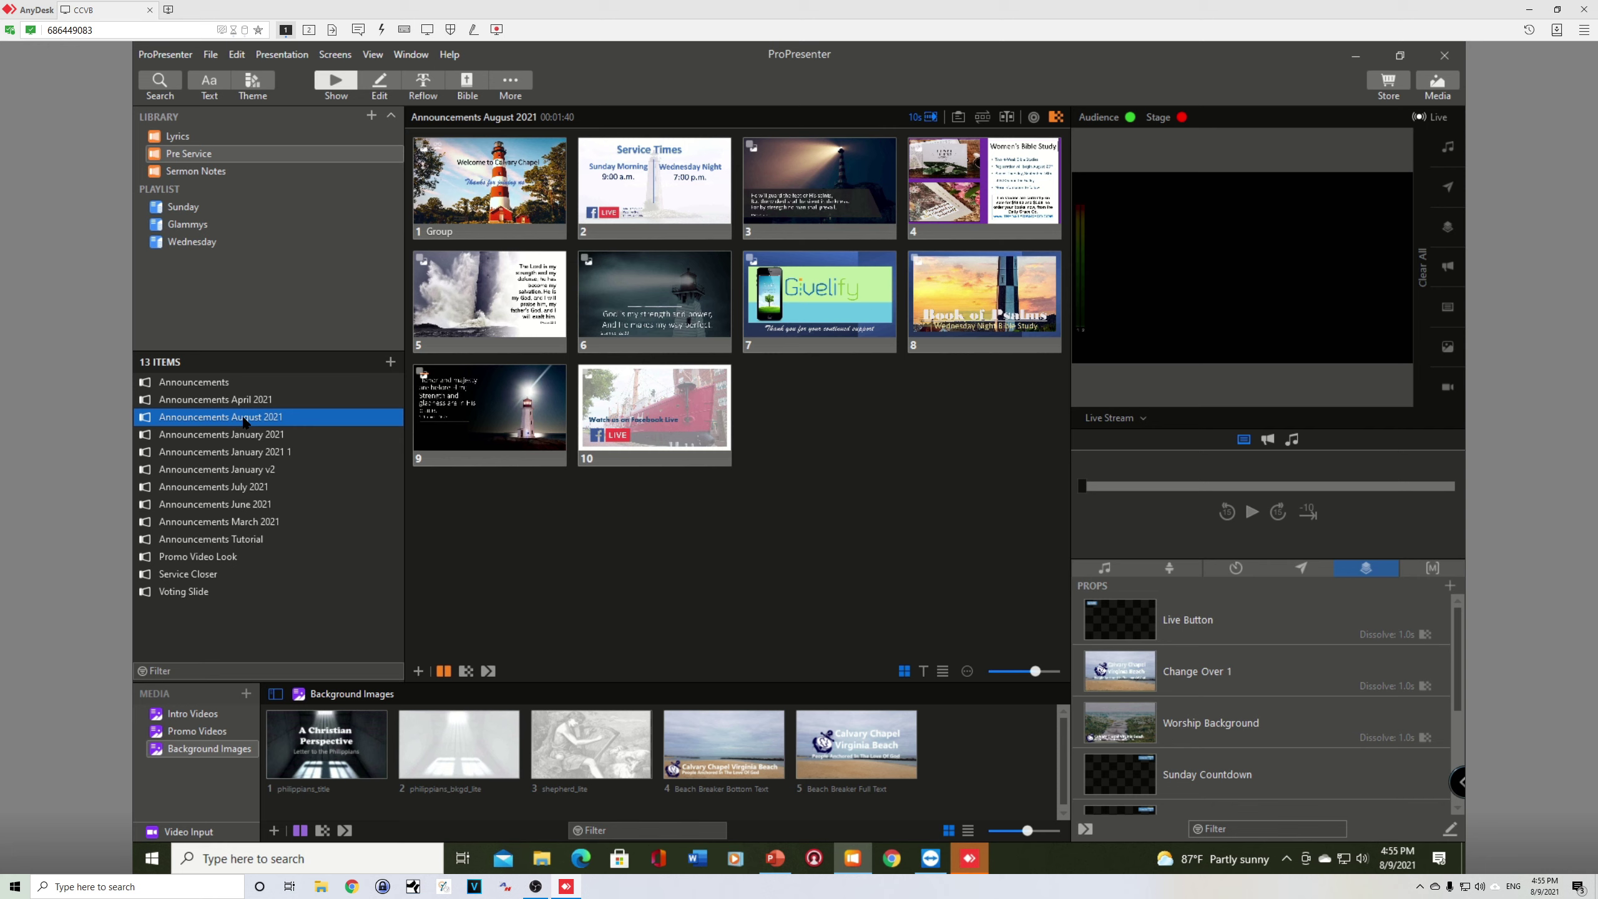
right_click(245, 422)
mouse_move(291, 430)
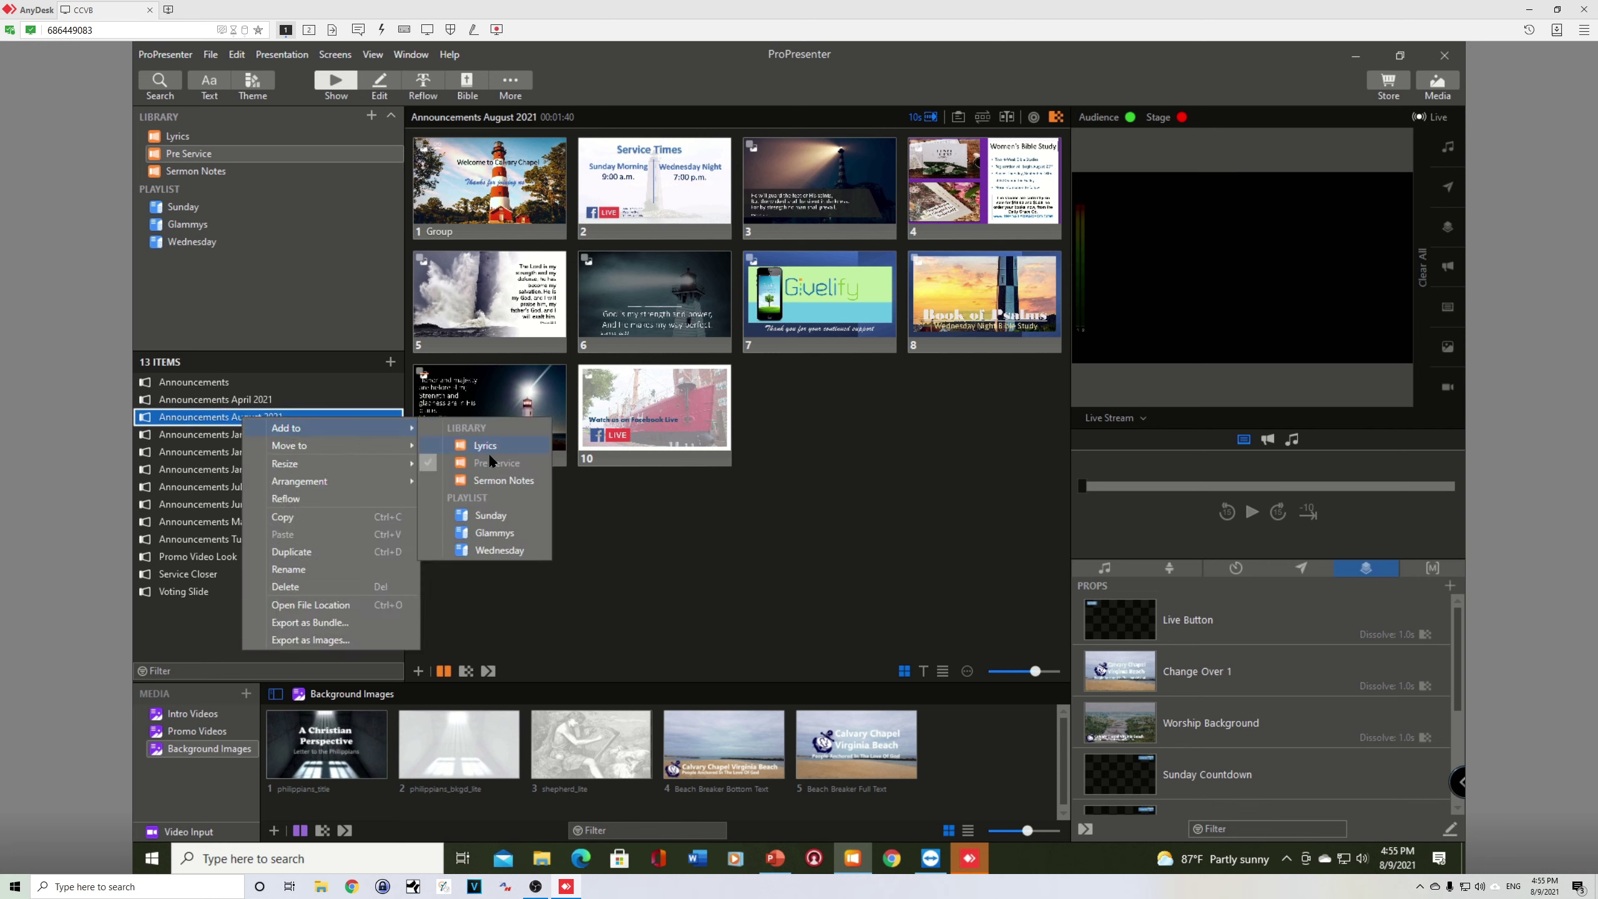
left_click(498, 549)
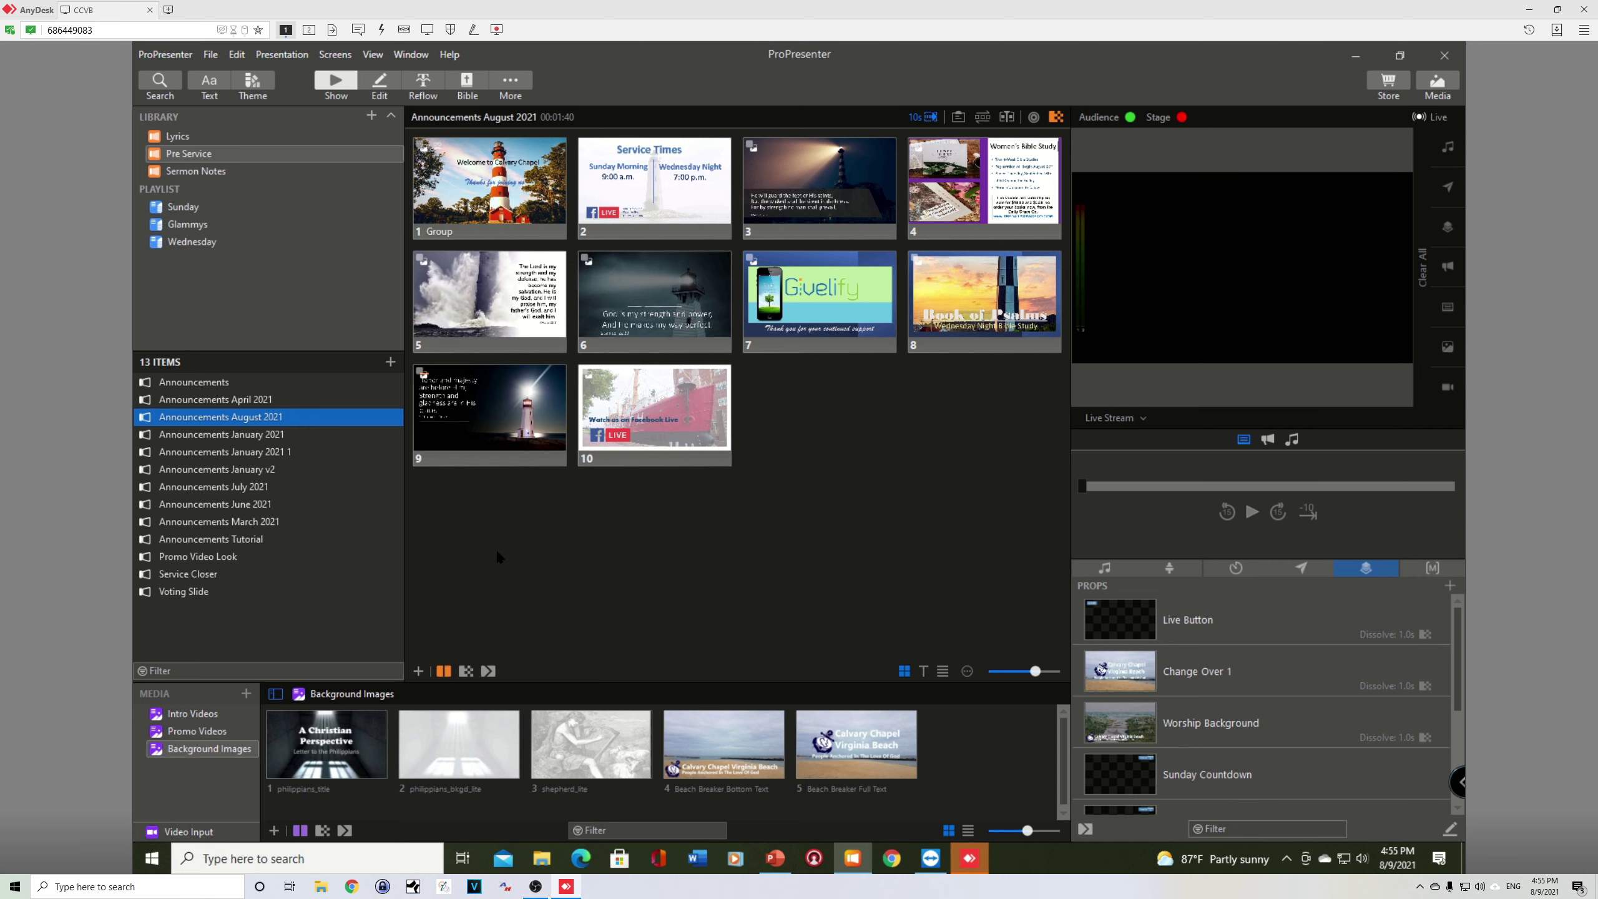
- Open the Wednesday playlist and move Announcements August 2021 directly under the Pre-Service header
left_click(191, 244)
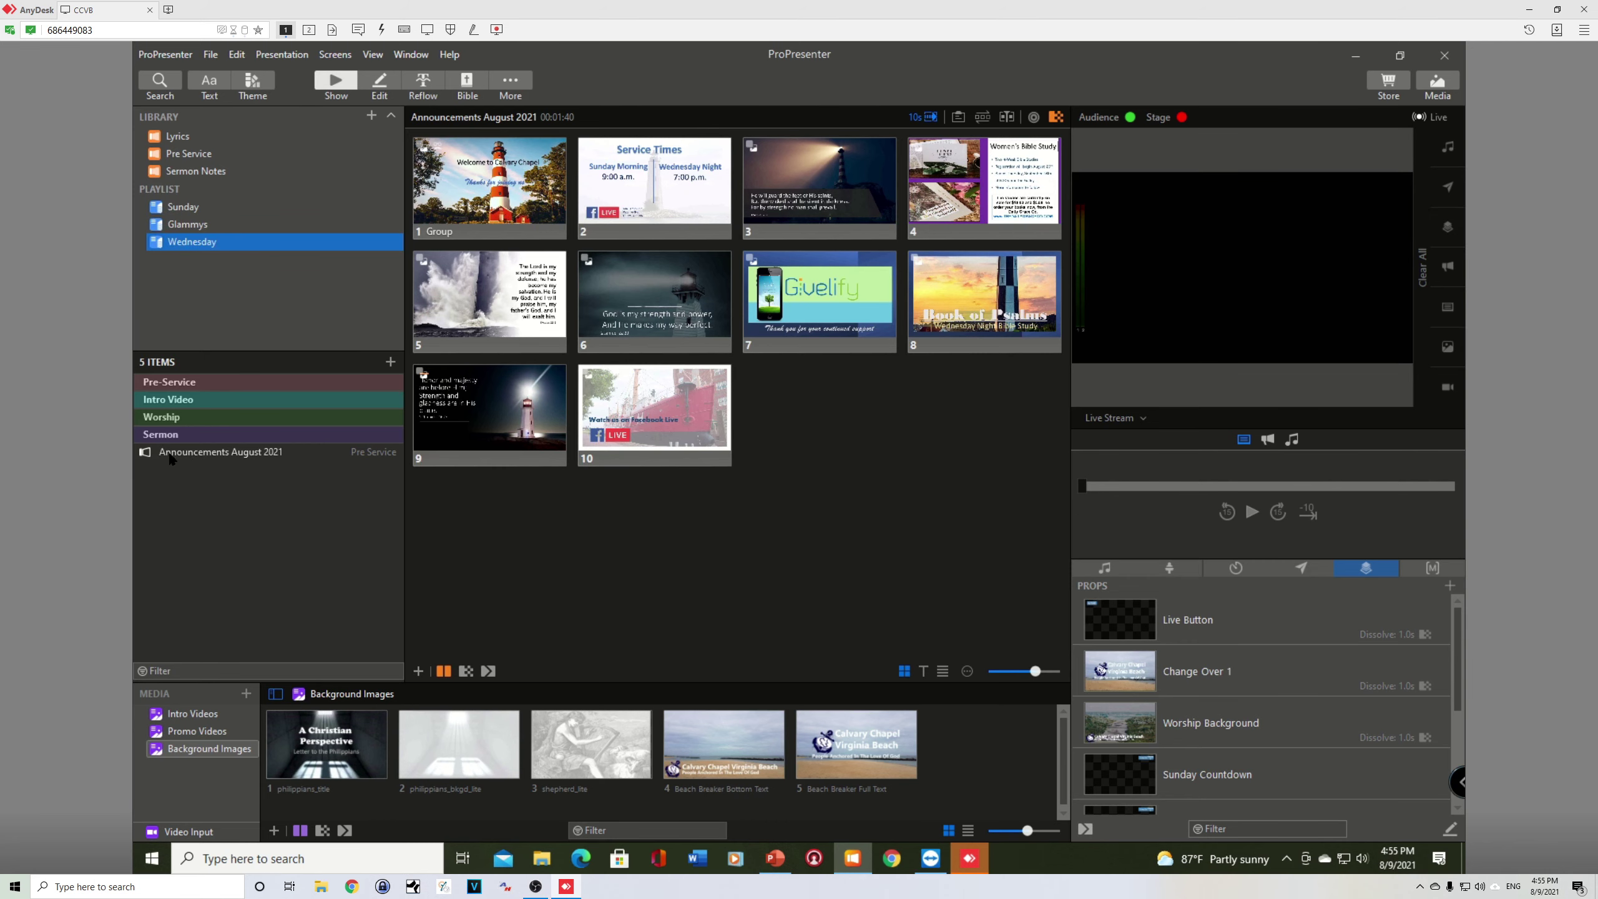
left_click(199, 459)
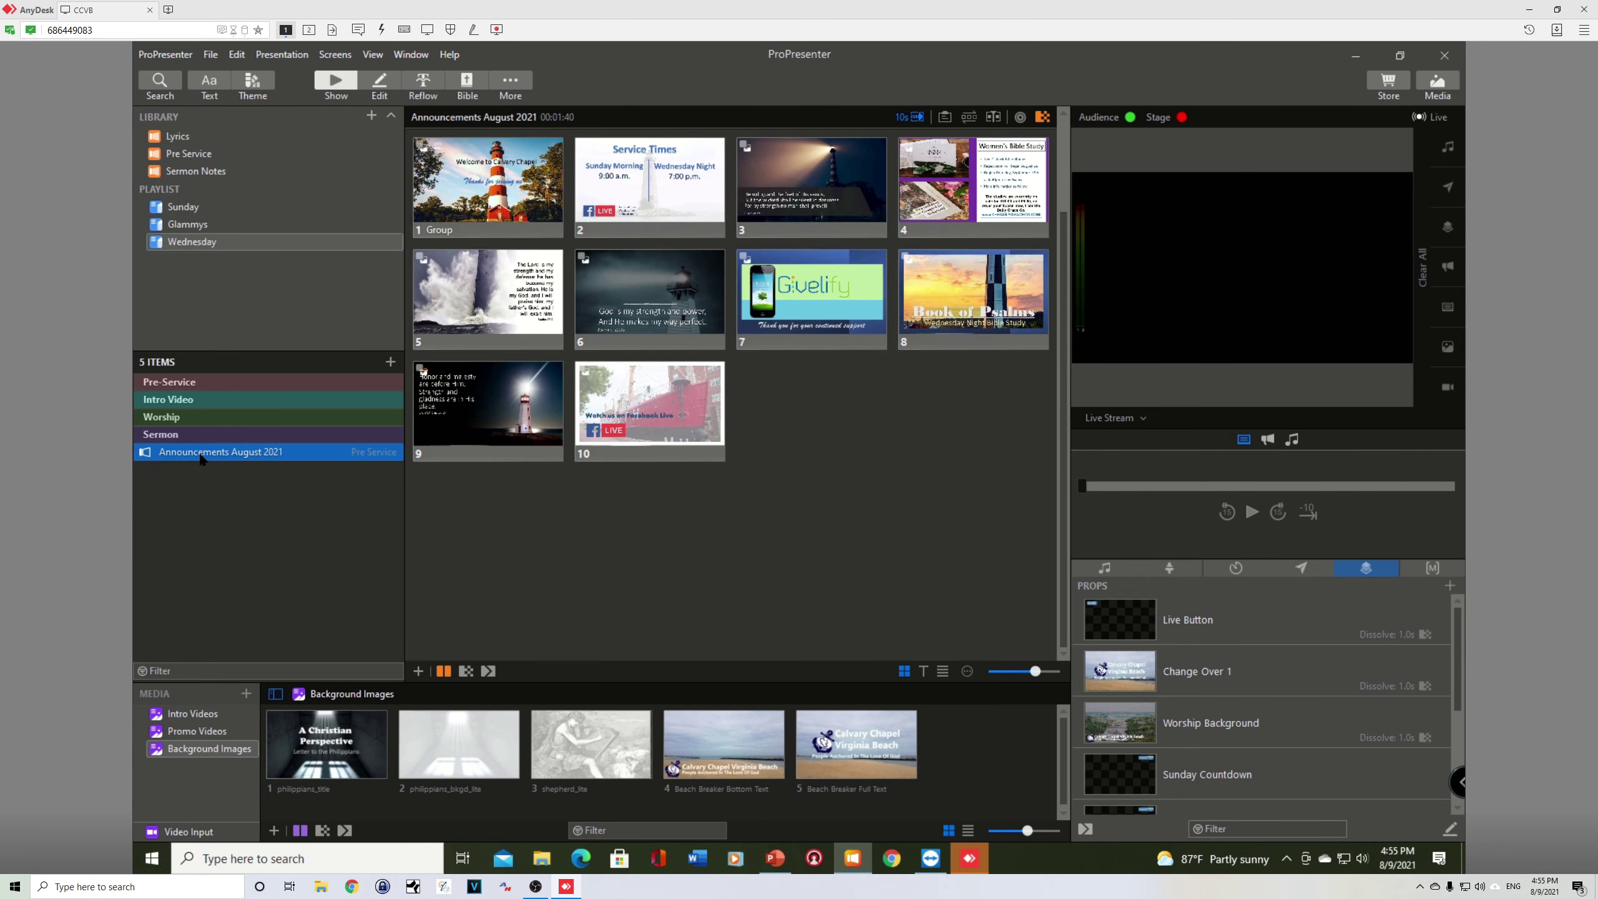
left_click_drag(201, 460, 197, 393)
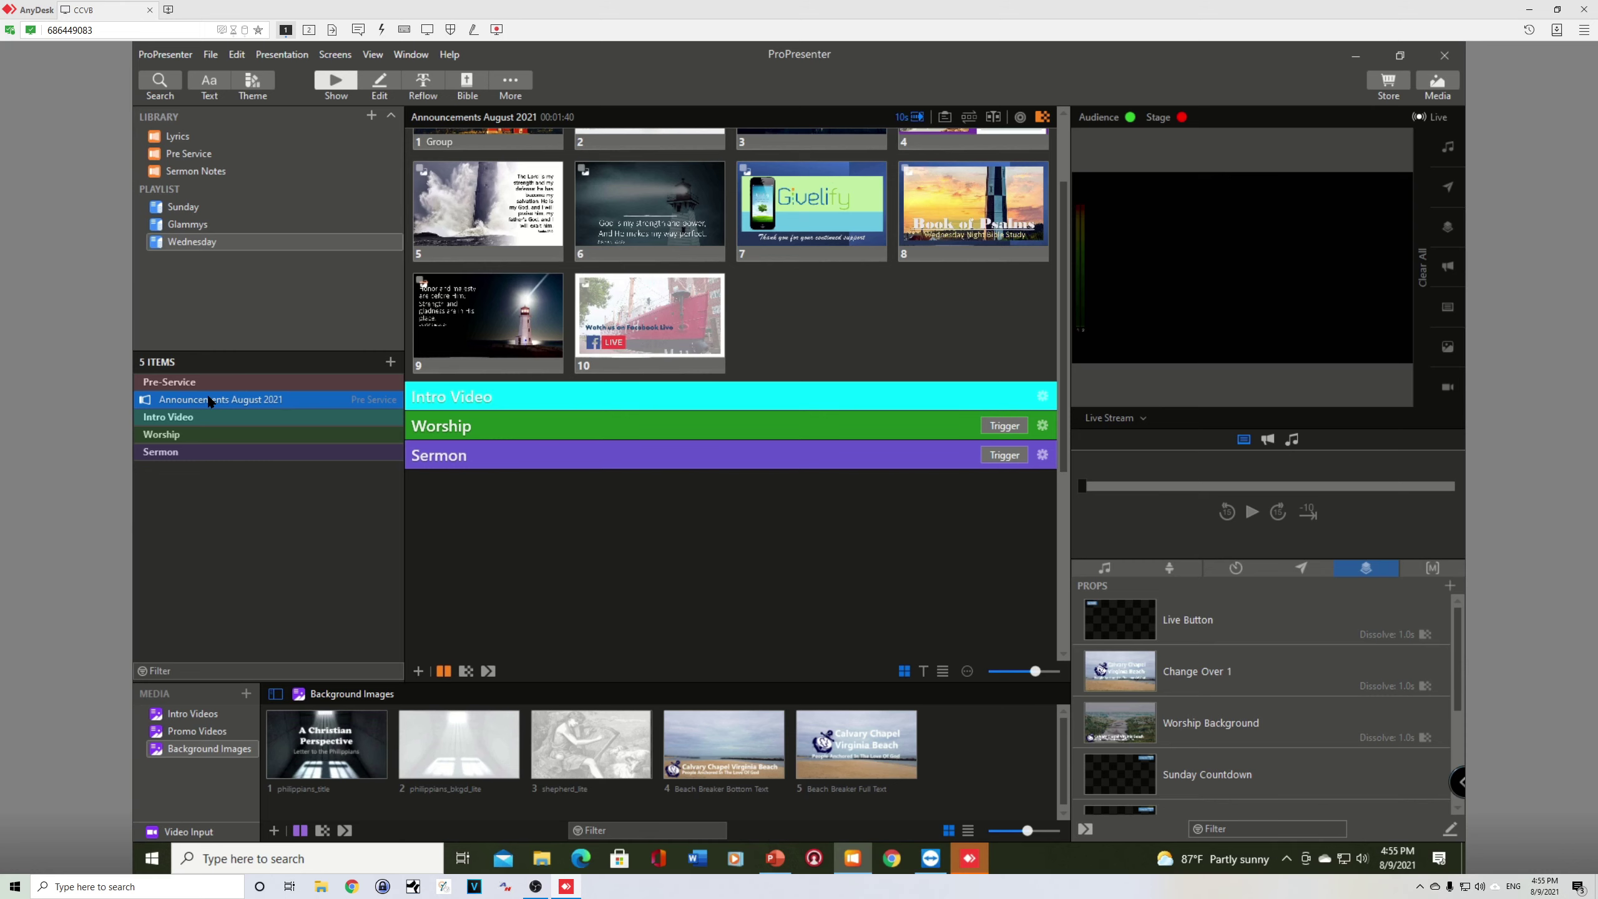
scroll(751, 310, "up", 2)
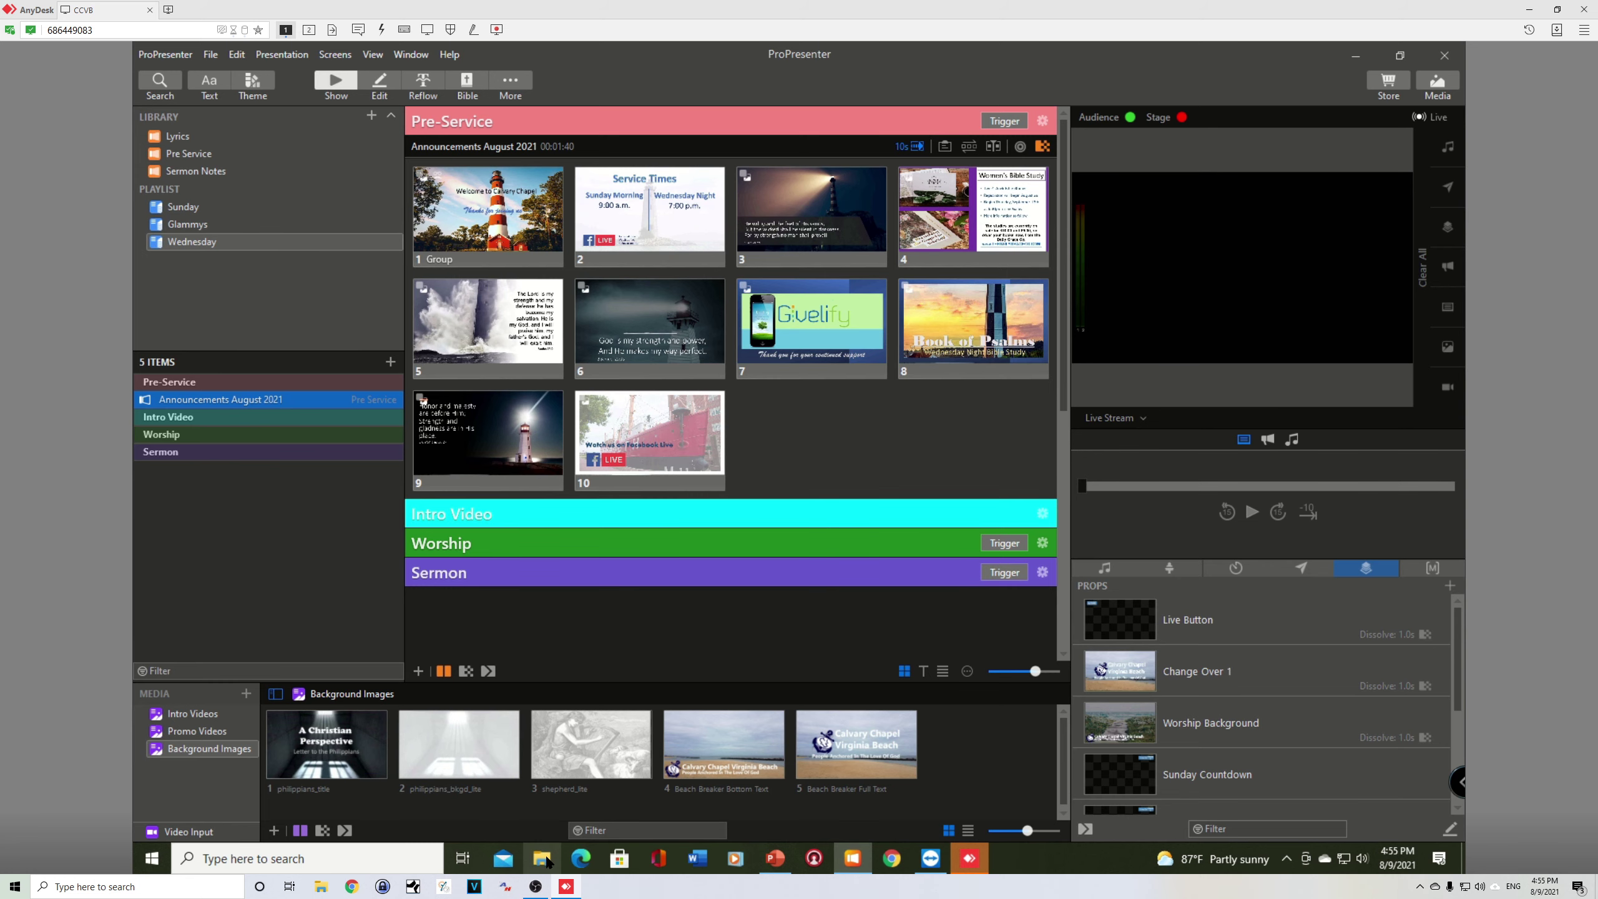
- Add the "1 - Resurrection" video from Desktop > Service Starters QT > Old Service Starters under the playlist's Intro Video header
left_click(543, 858)
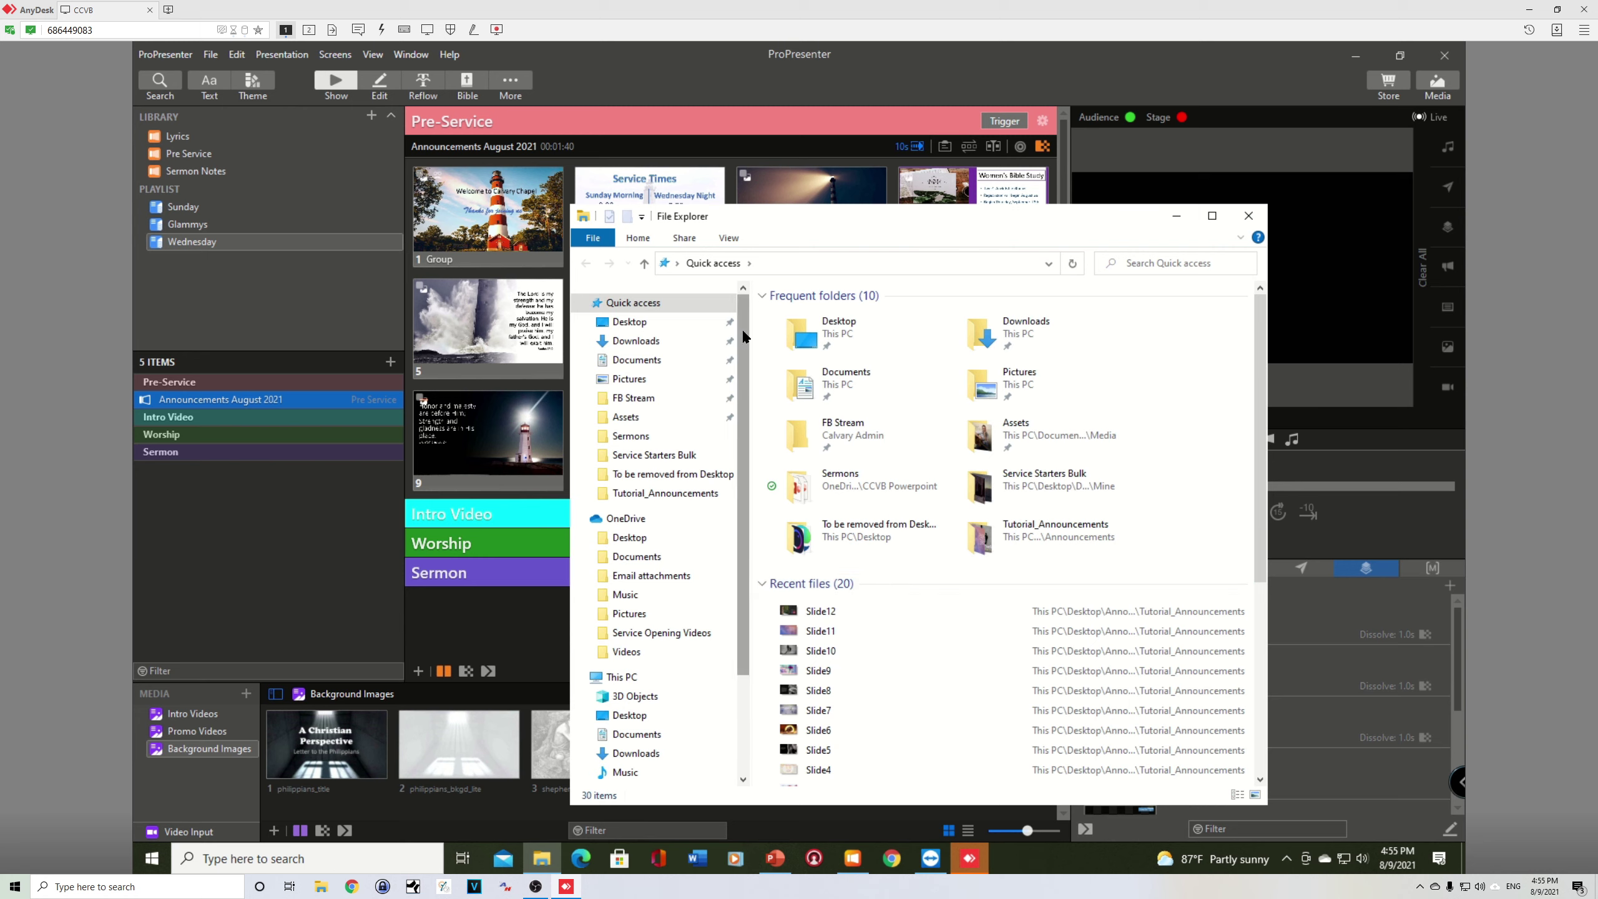
left_click(629, 323)
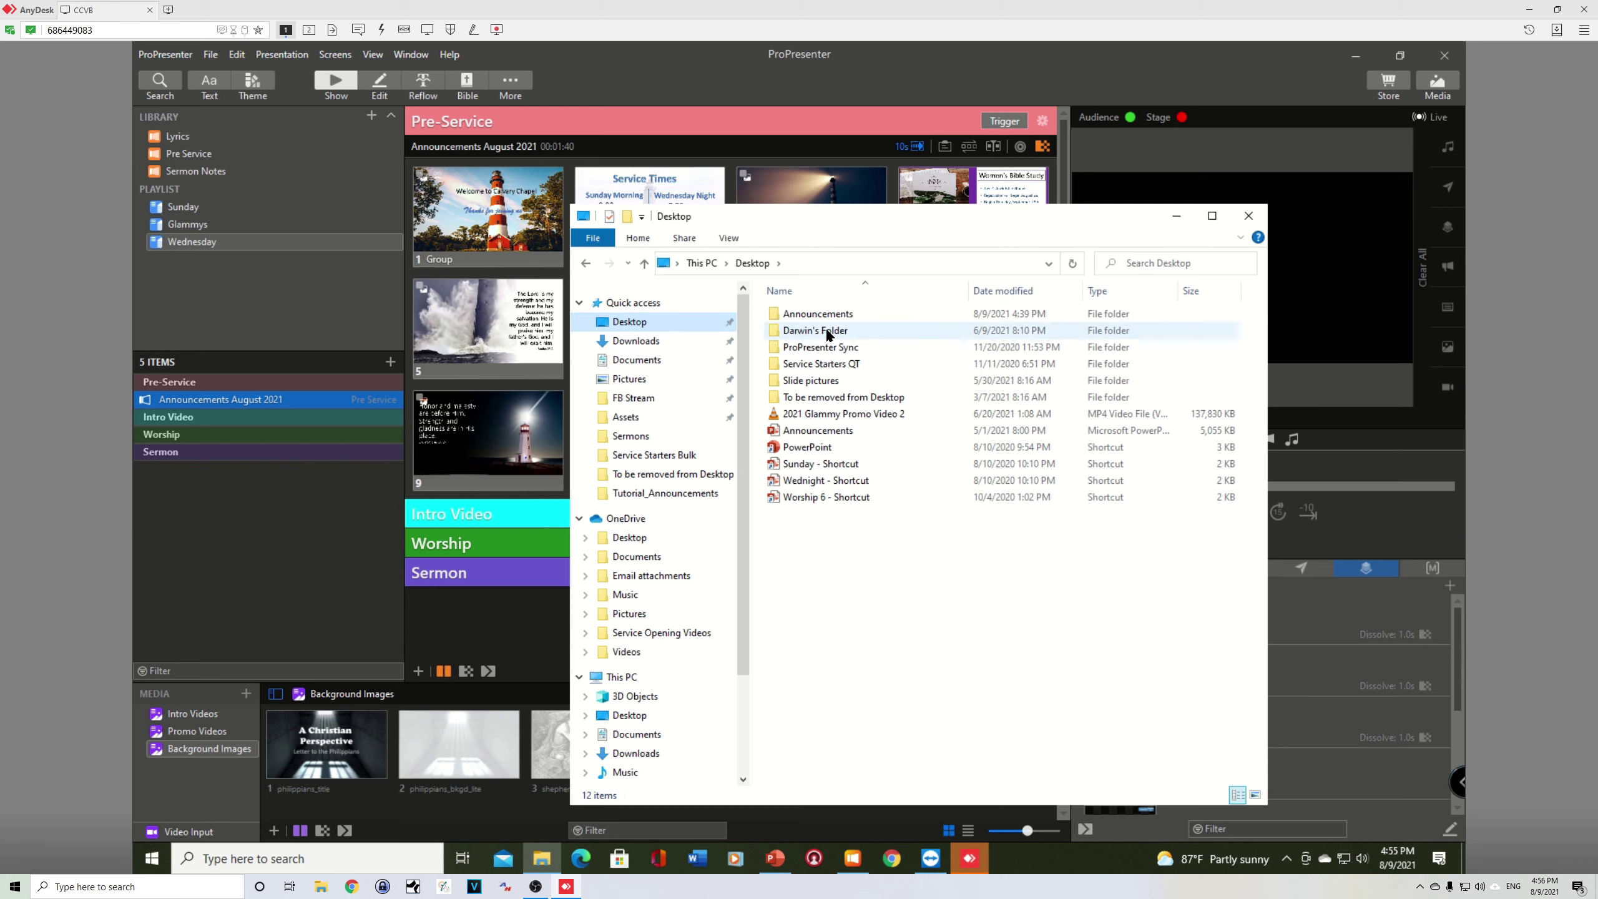
double_click(813, 363)
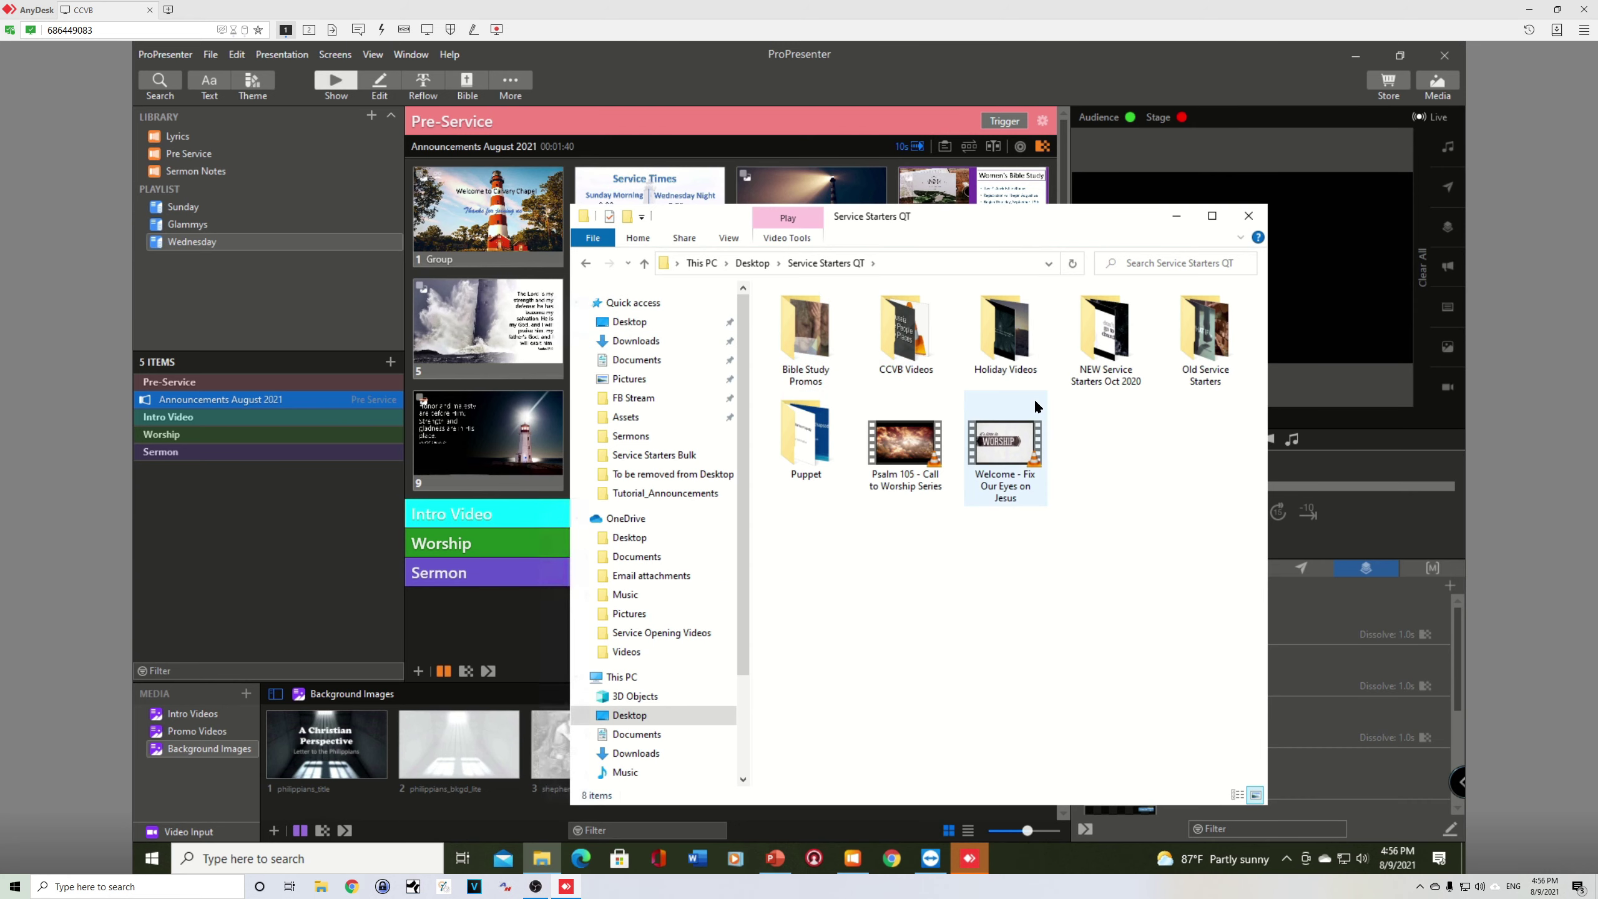
double_click(1218, 346)
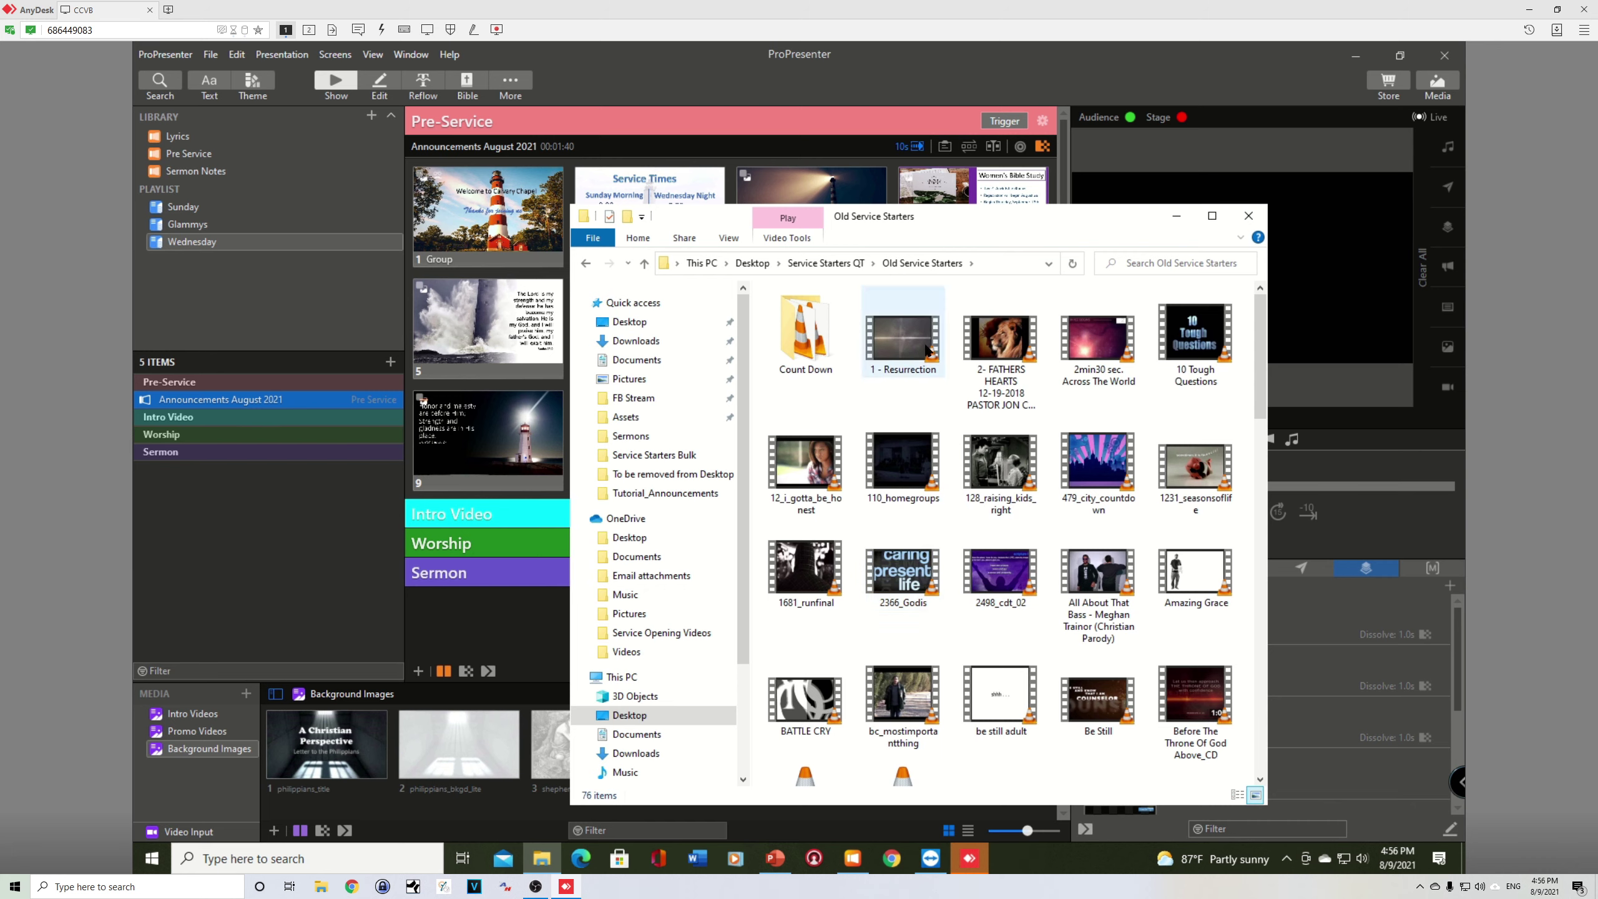
mouse_move(911, 355)
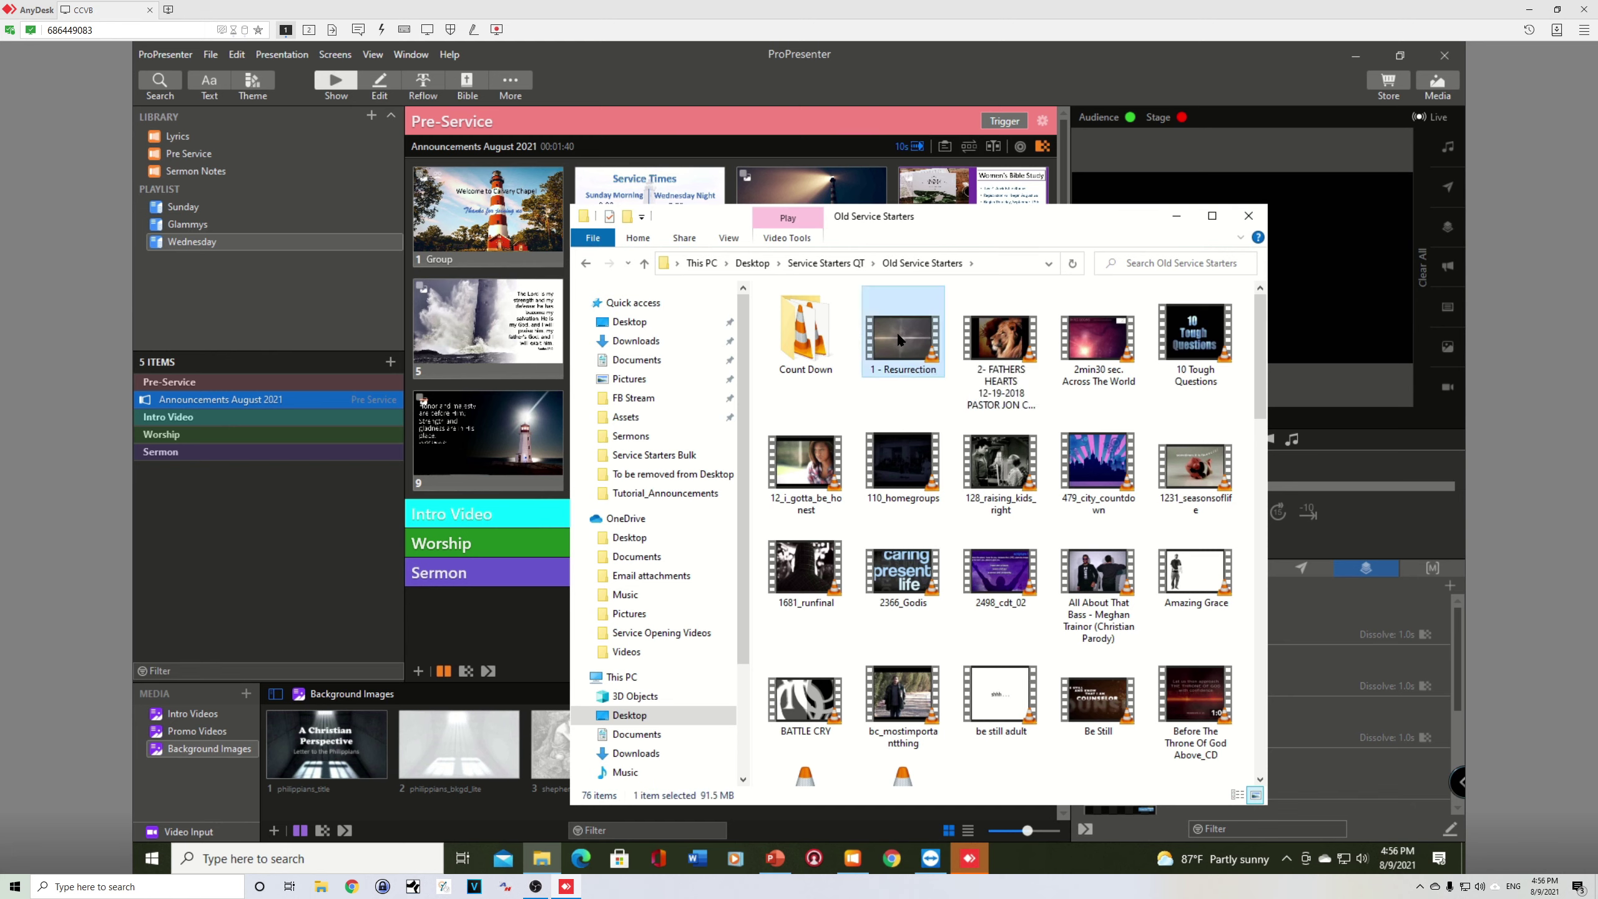
left_click_drag(897, 331, 187, 428)
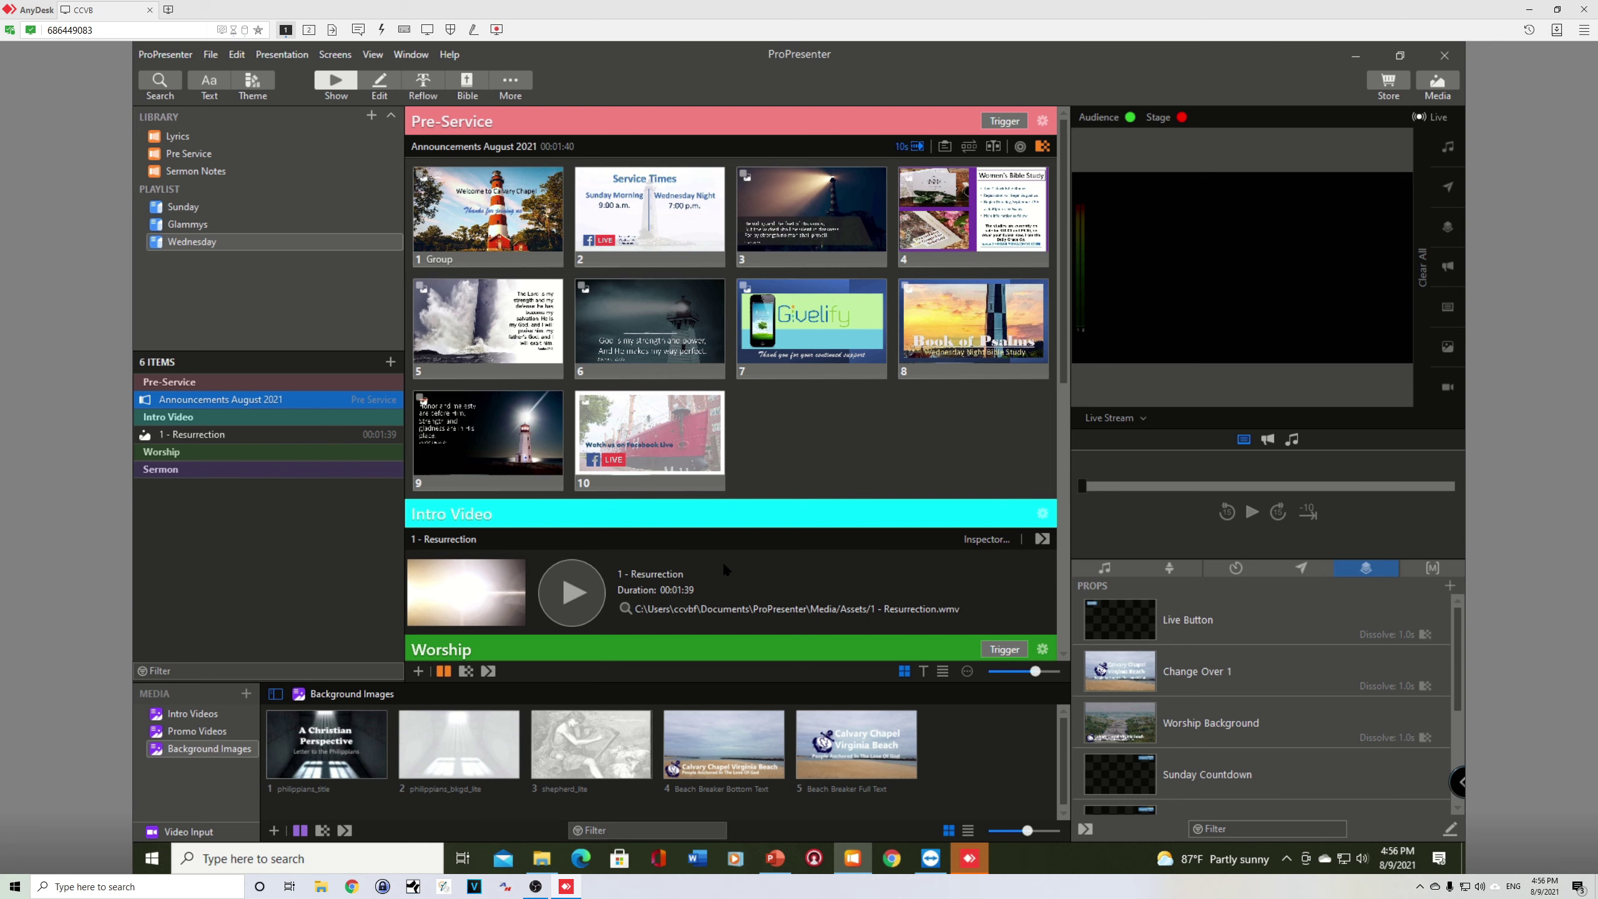
- Apply the Dissolve transition to the "1 - Resurrection" video in the Intro Video section
scroll(725, 570, "down", 2)
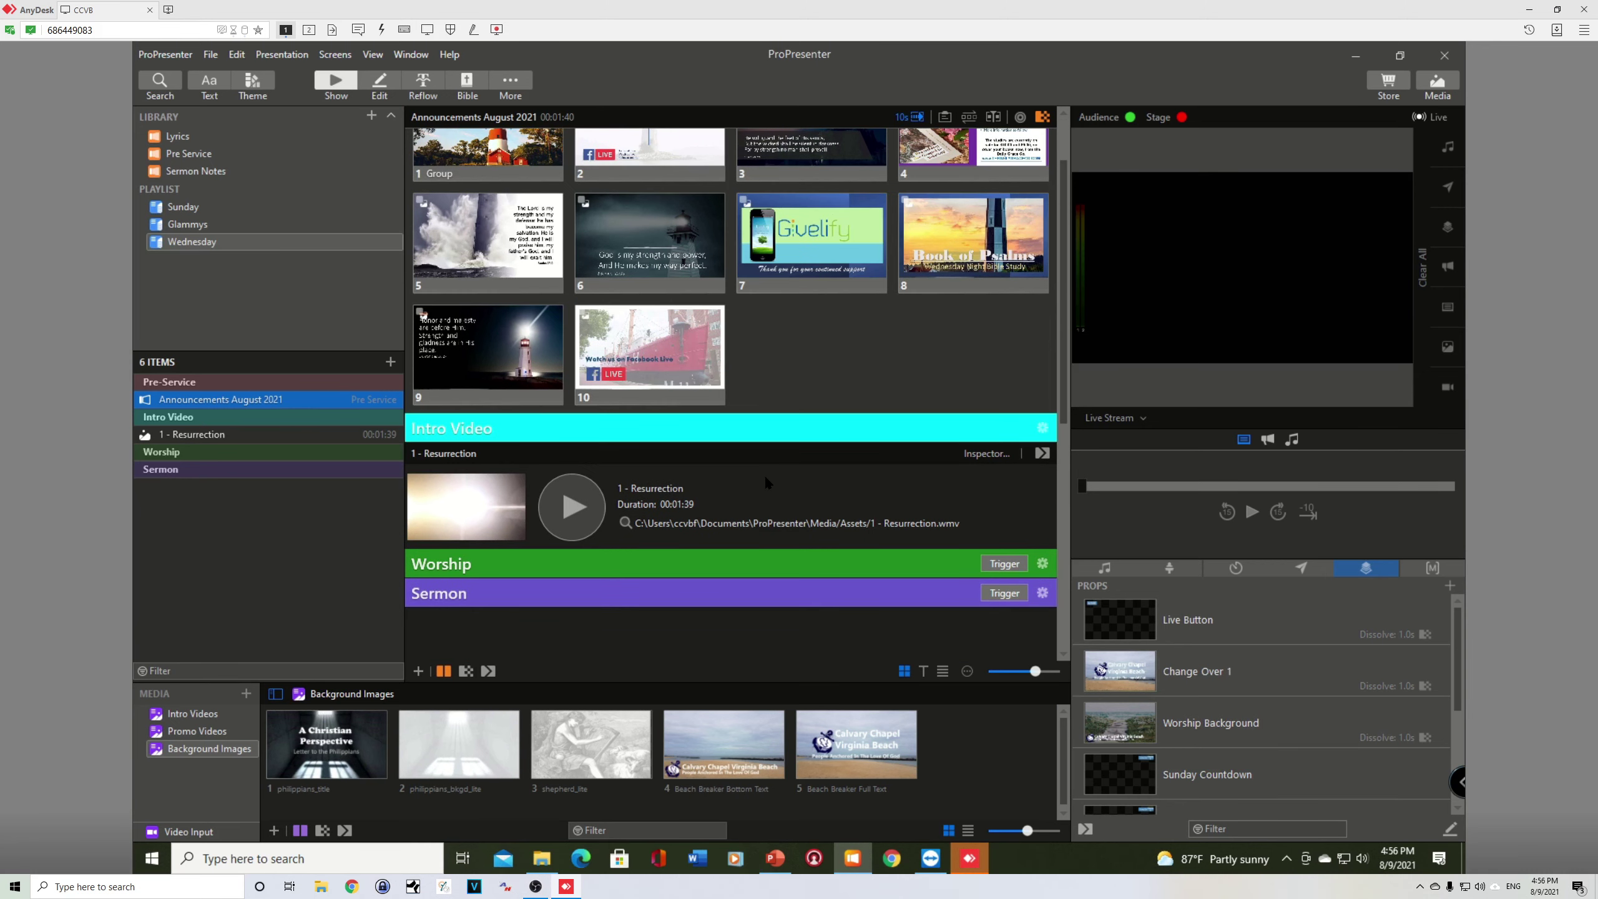
scroll(765, 479, "down", 1)
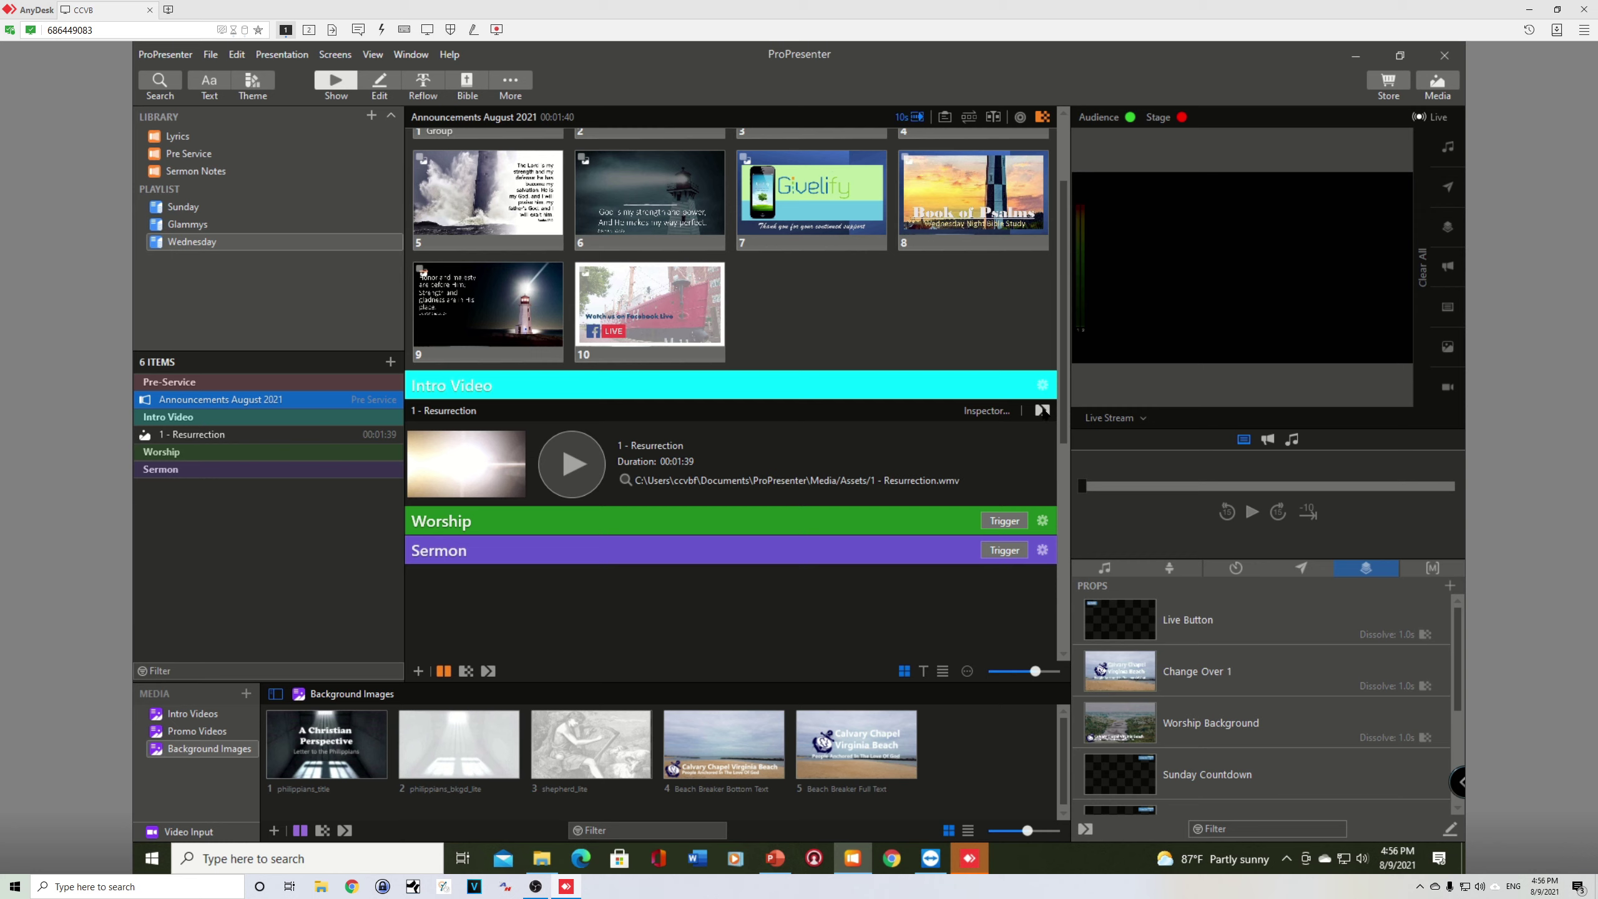
left_click(1043, 412)
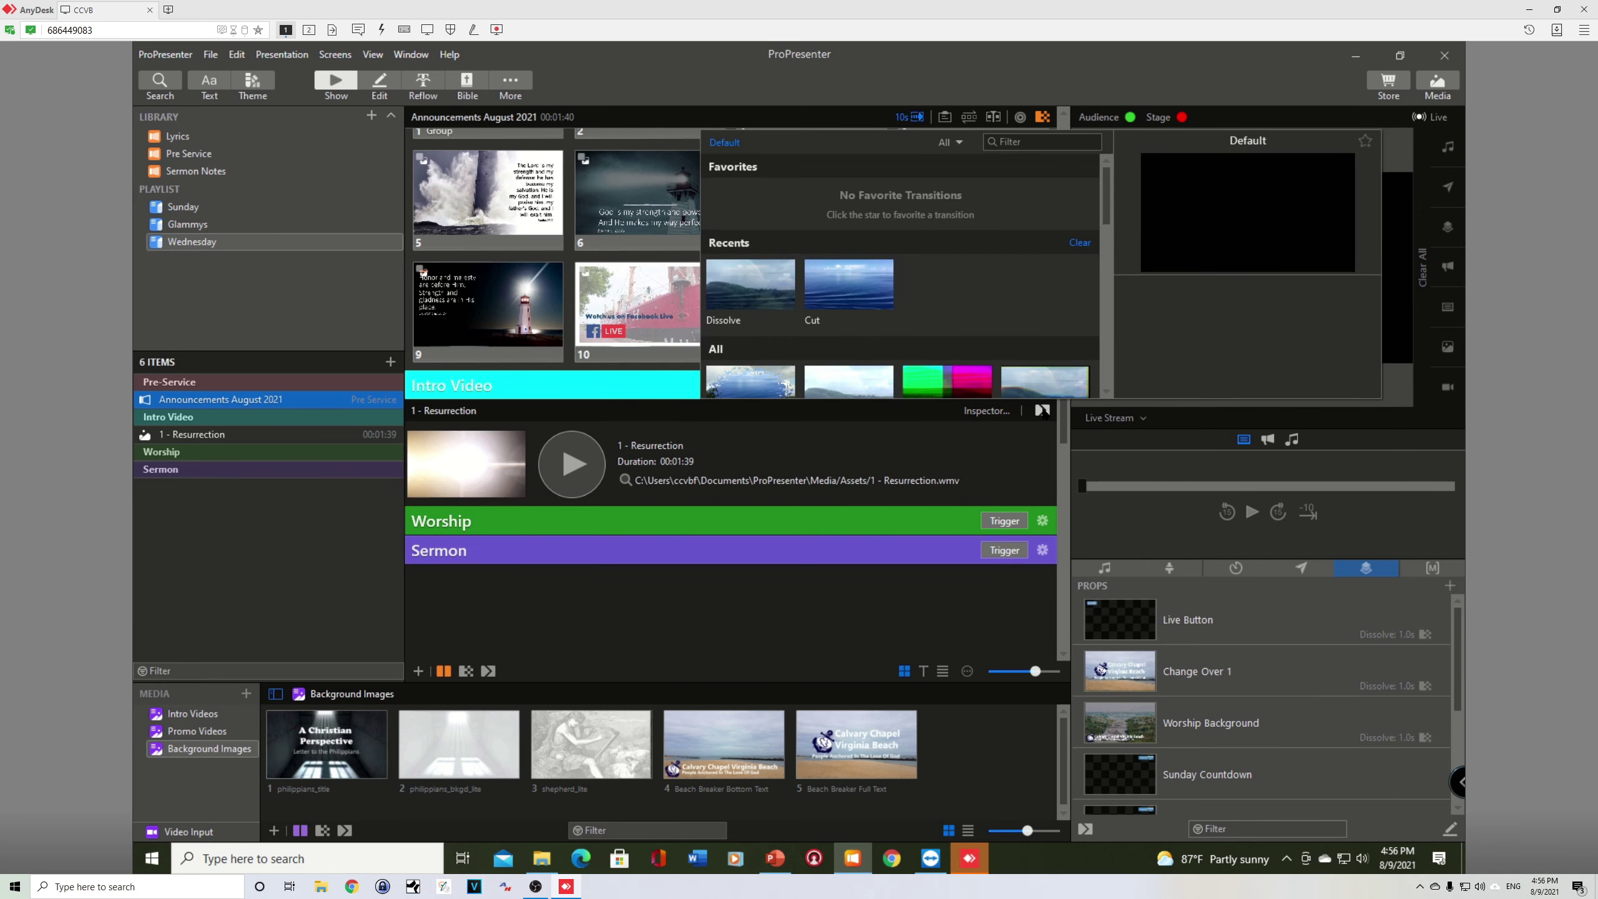
left_click(760, 298)
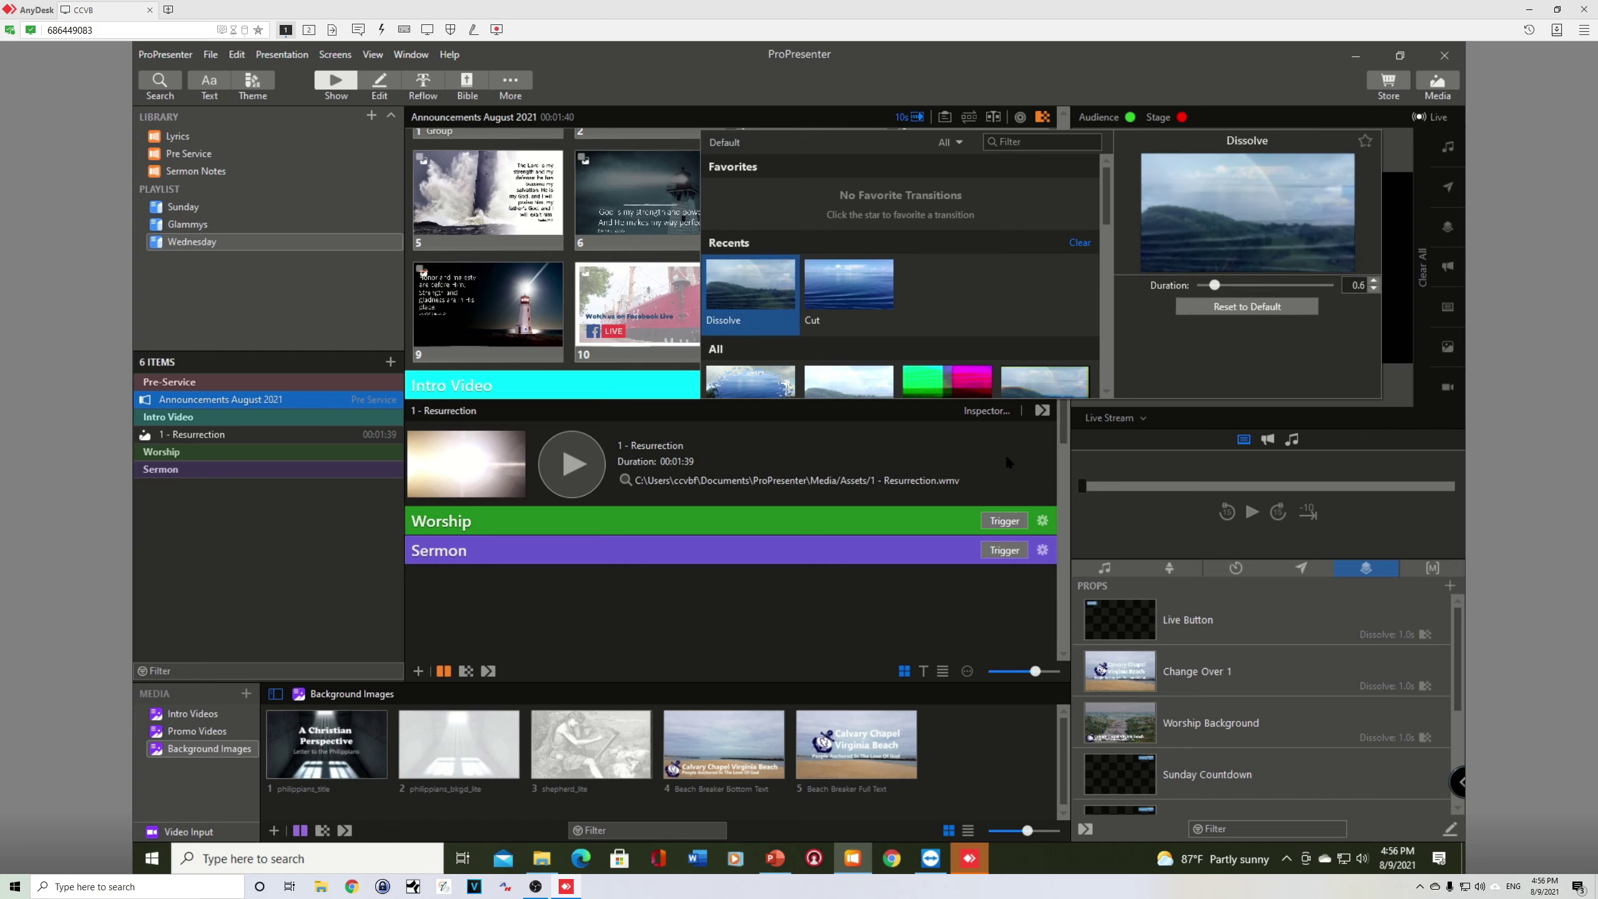
left_click(748, 442)
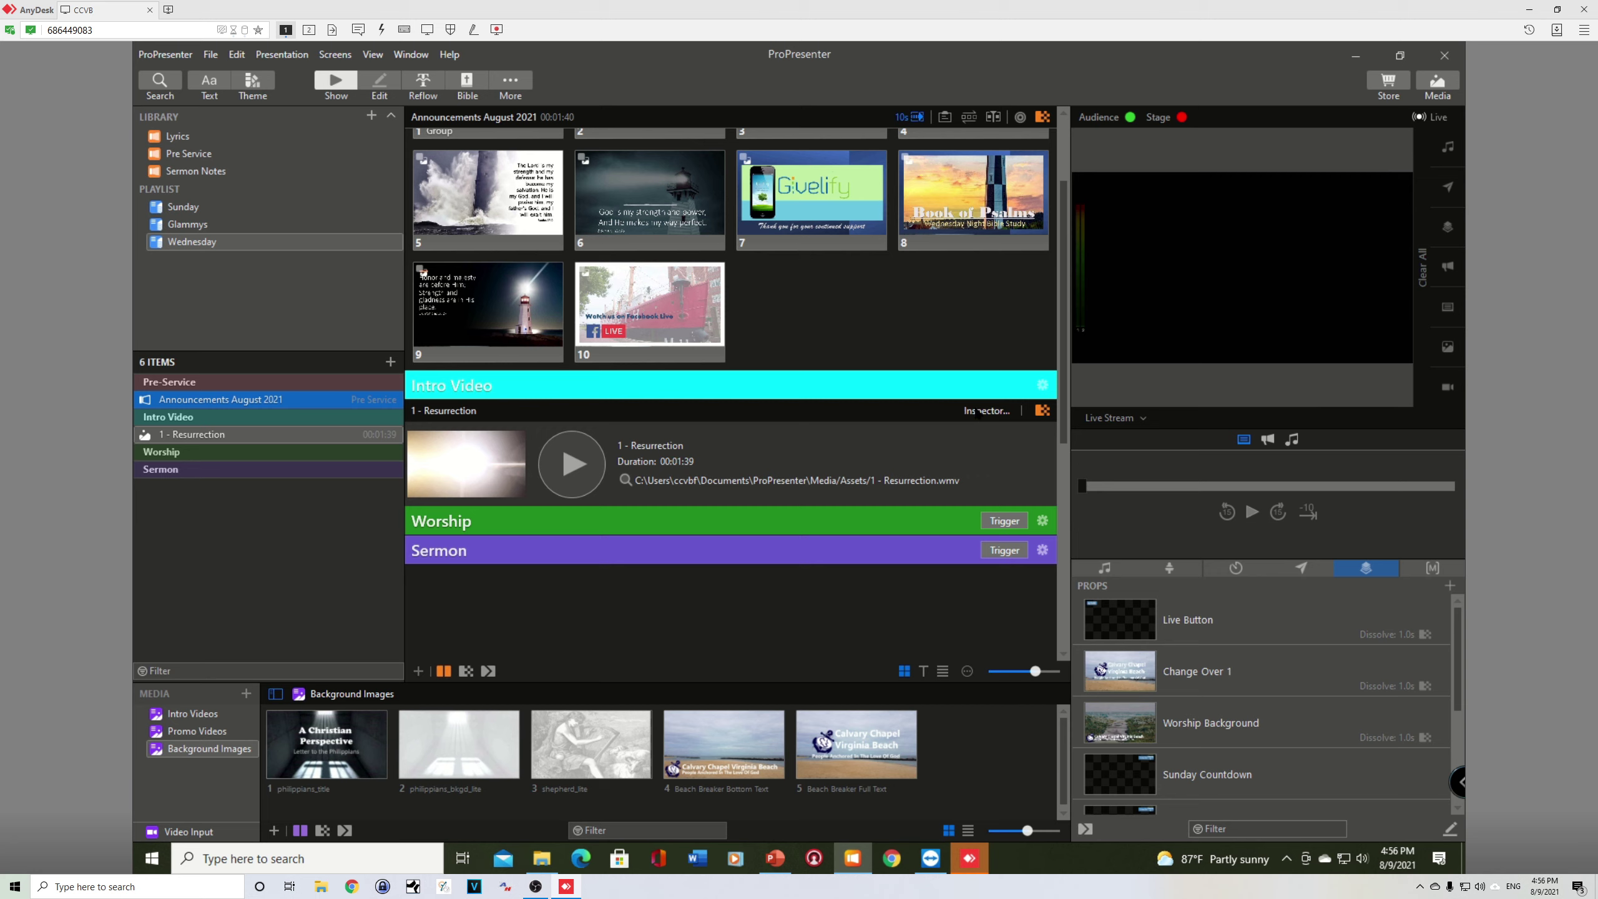
- Play the "1 - Resurrection" video briefly, pause it, and set its Scale Behavior to Scale to Fill in the media inspector
left_click(582, 471)
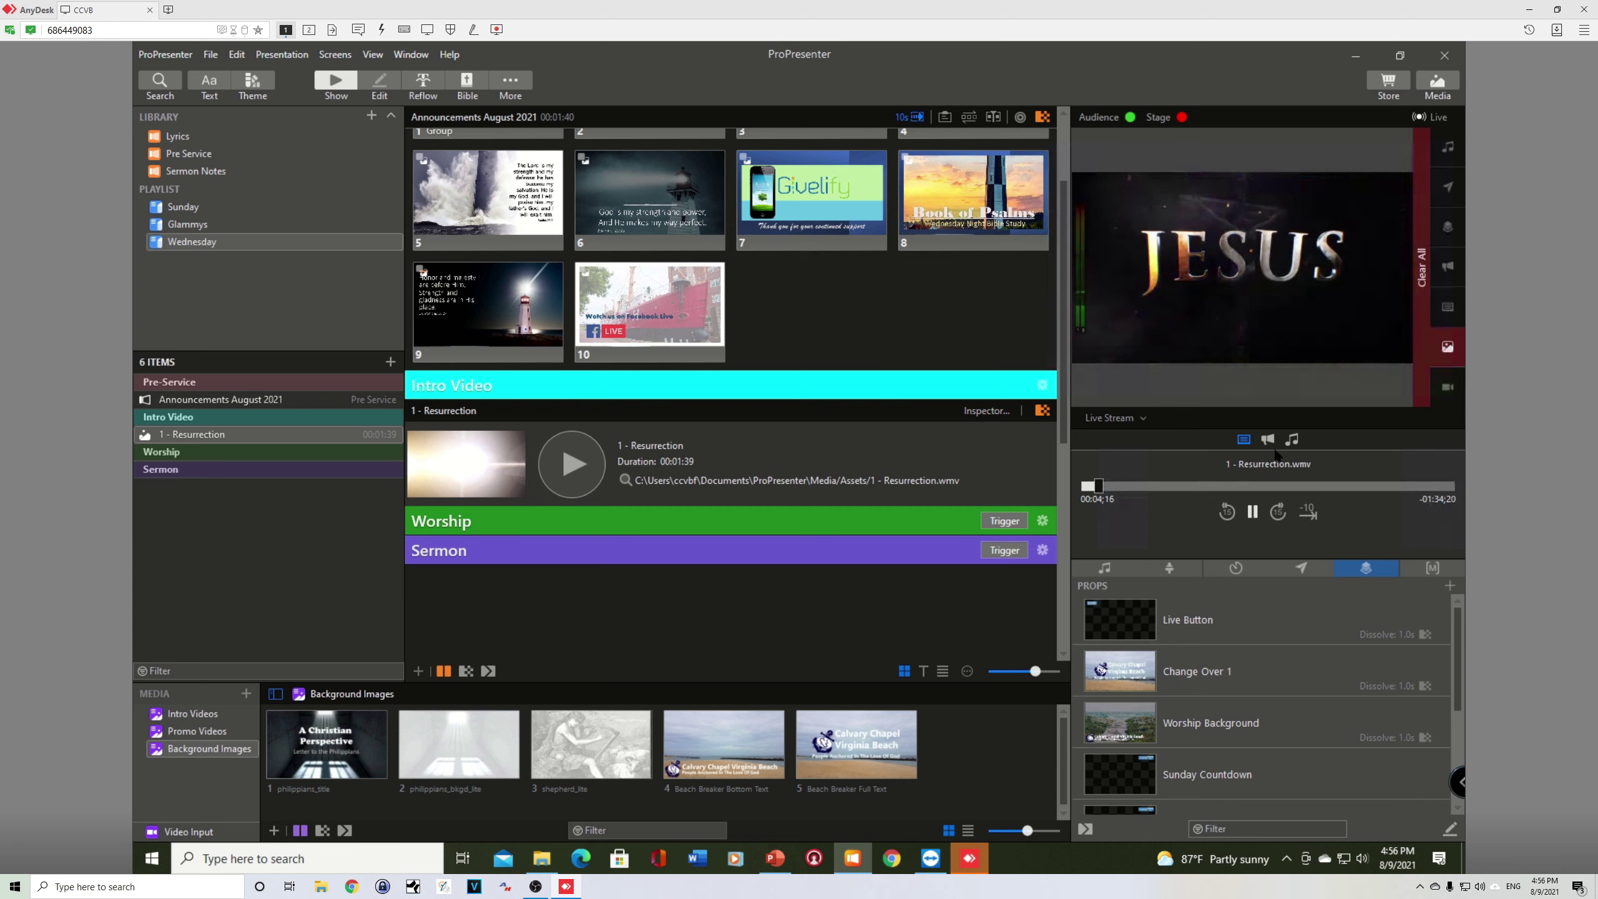
left_click(1252, 513)
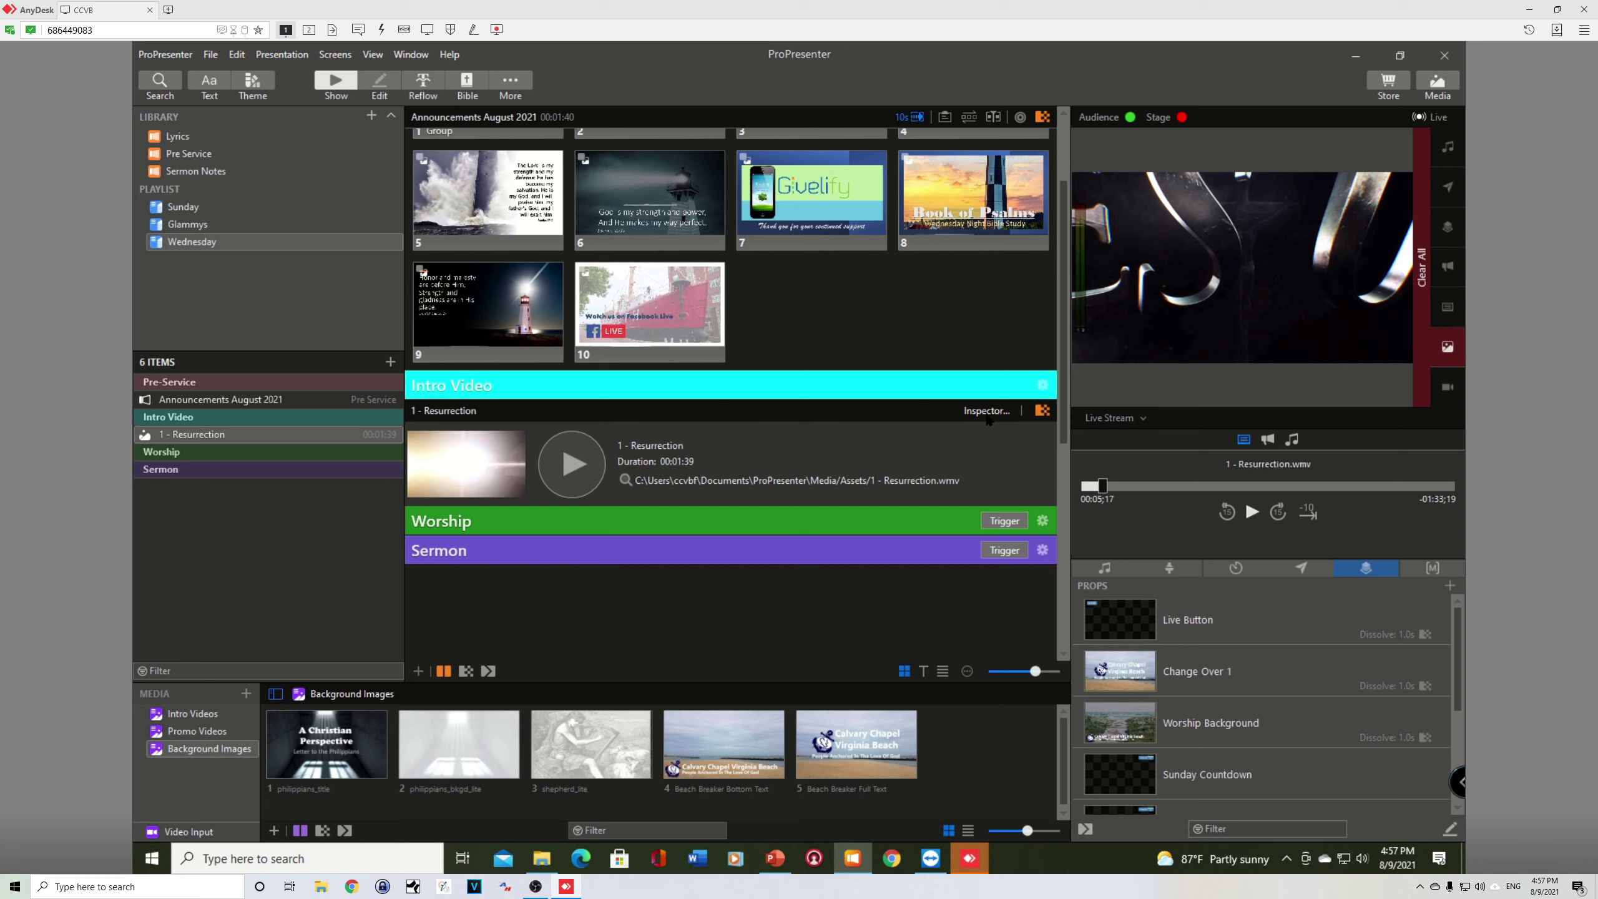
left_click(986, 414)
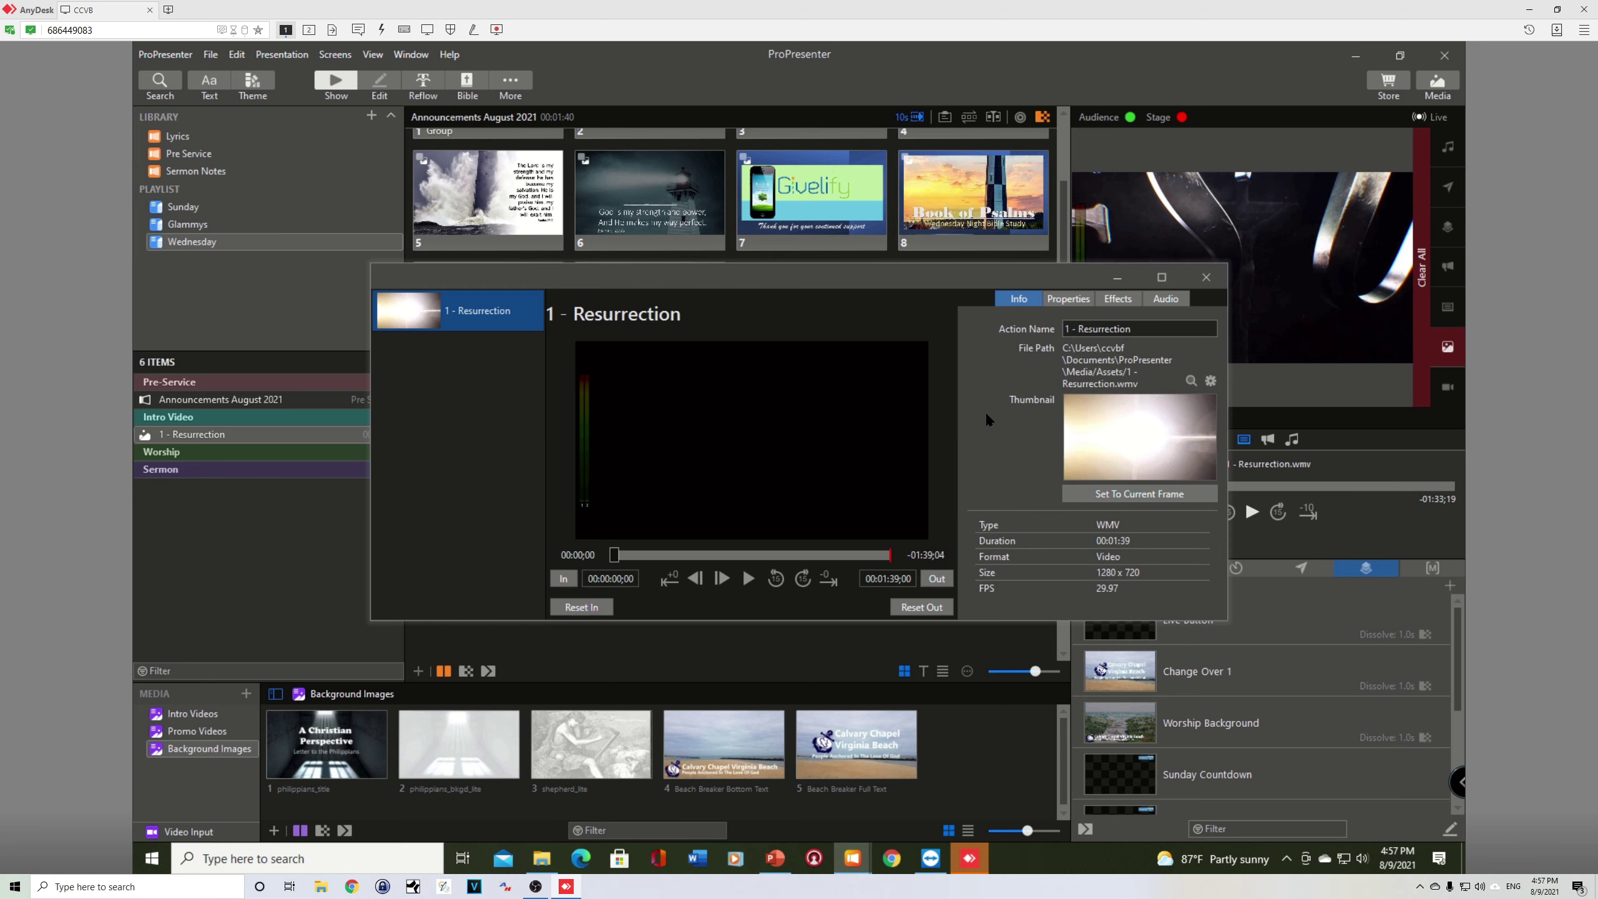
left_click(1070, 299)
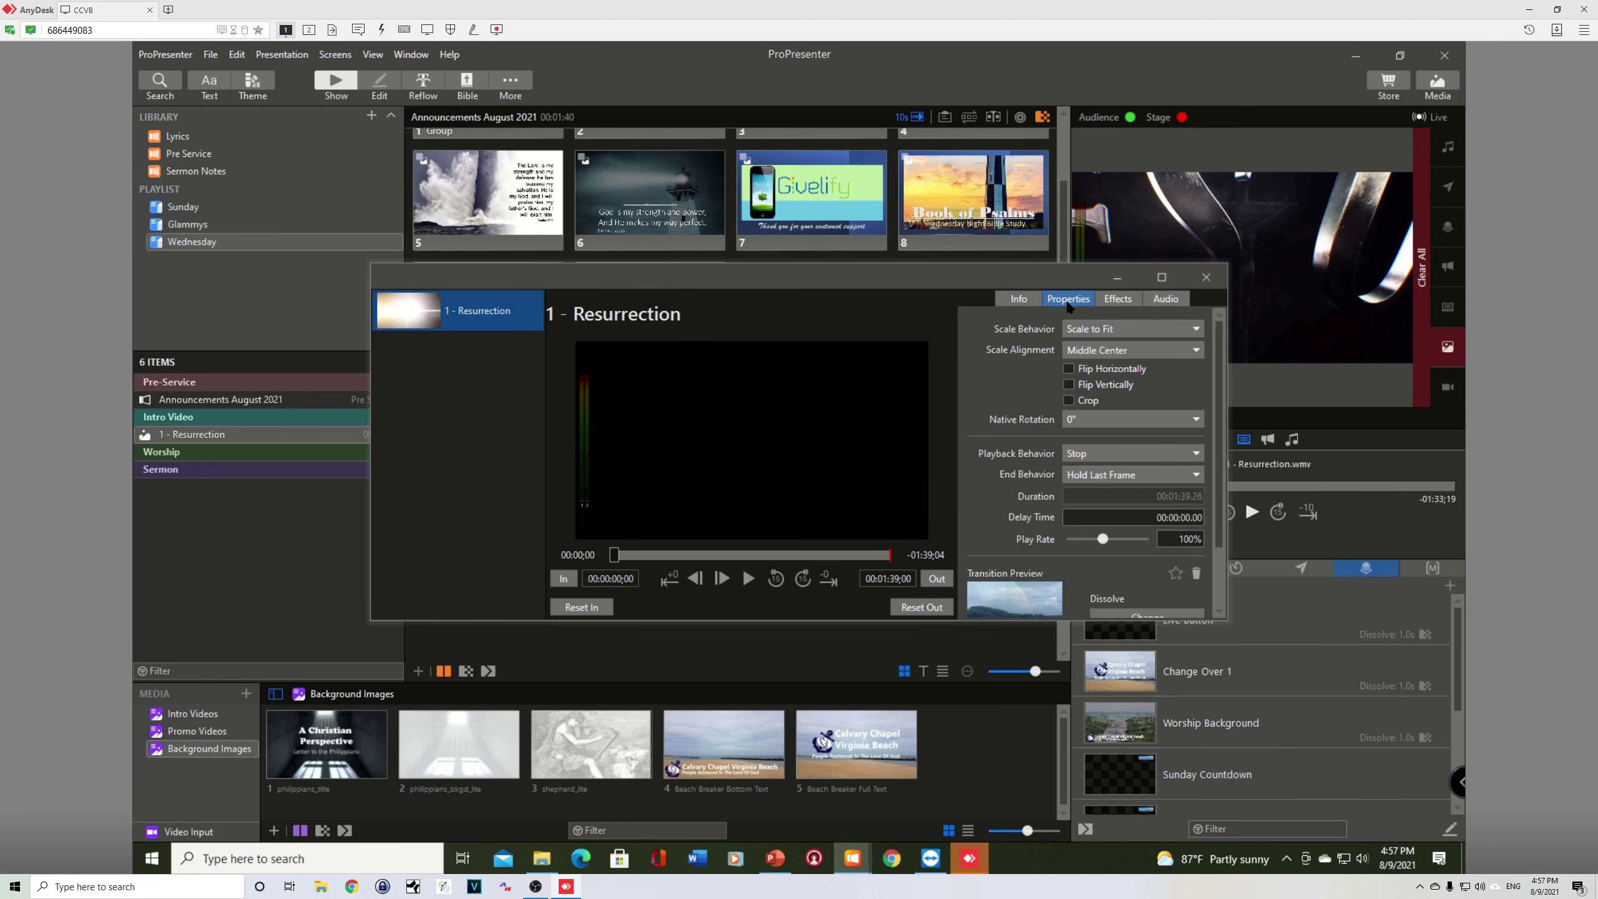
left_click(1120, 327)
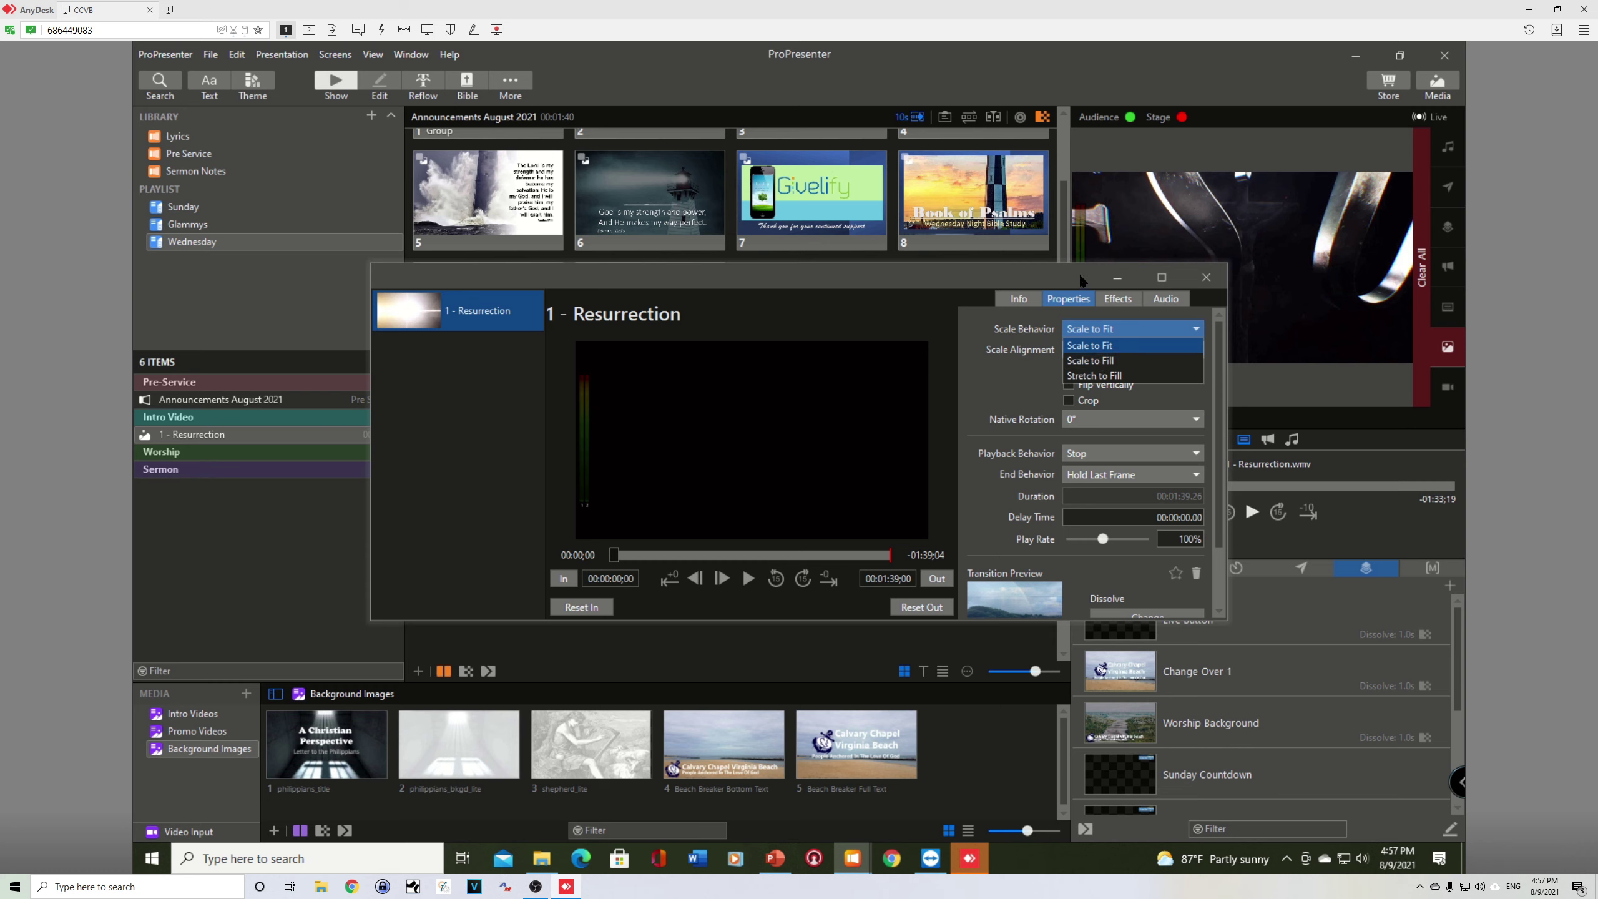
left_click(1093, 362)
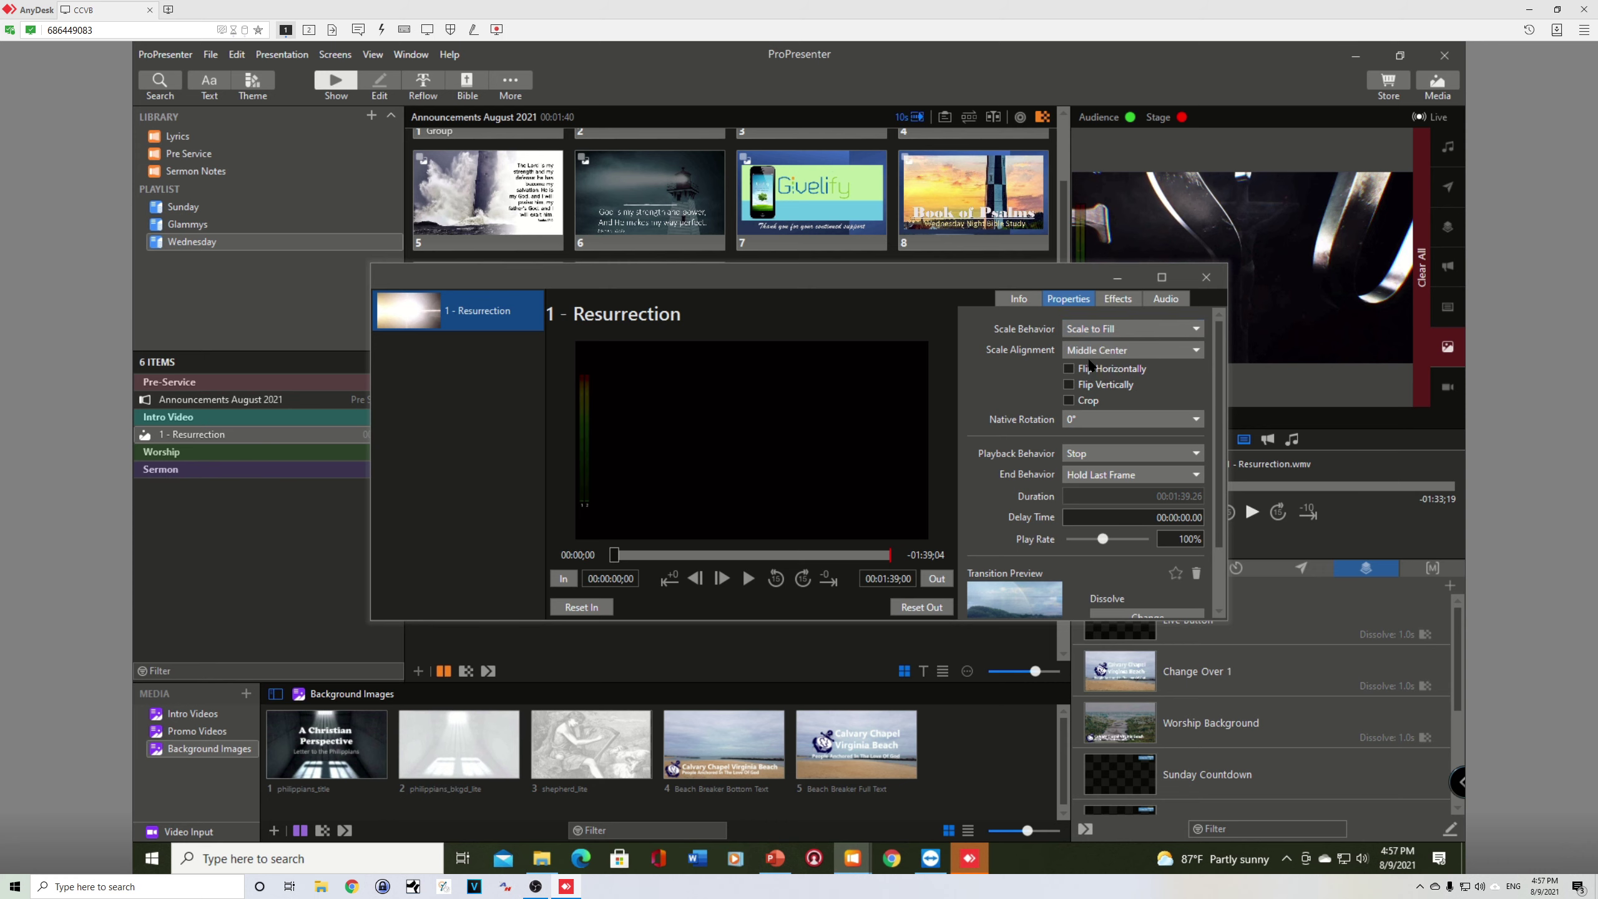
left_click(1205, 278)
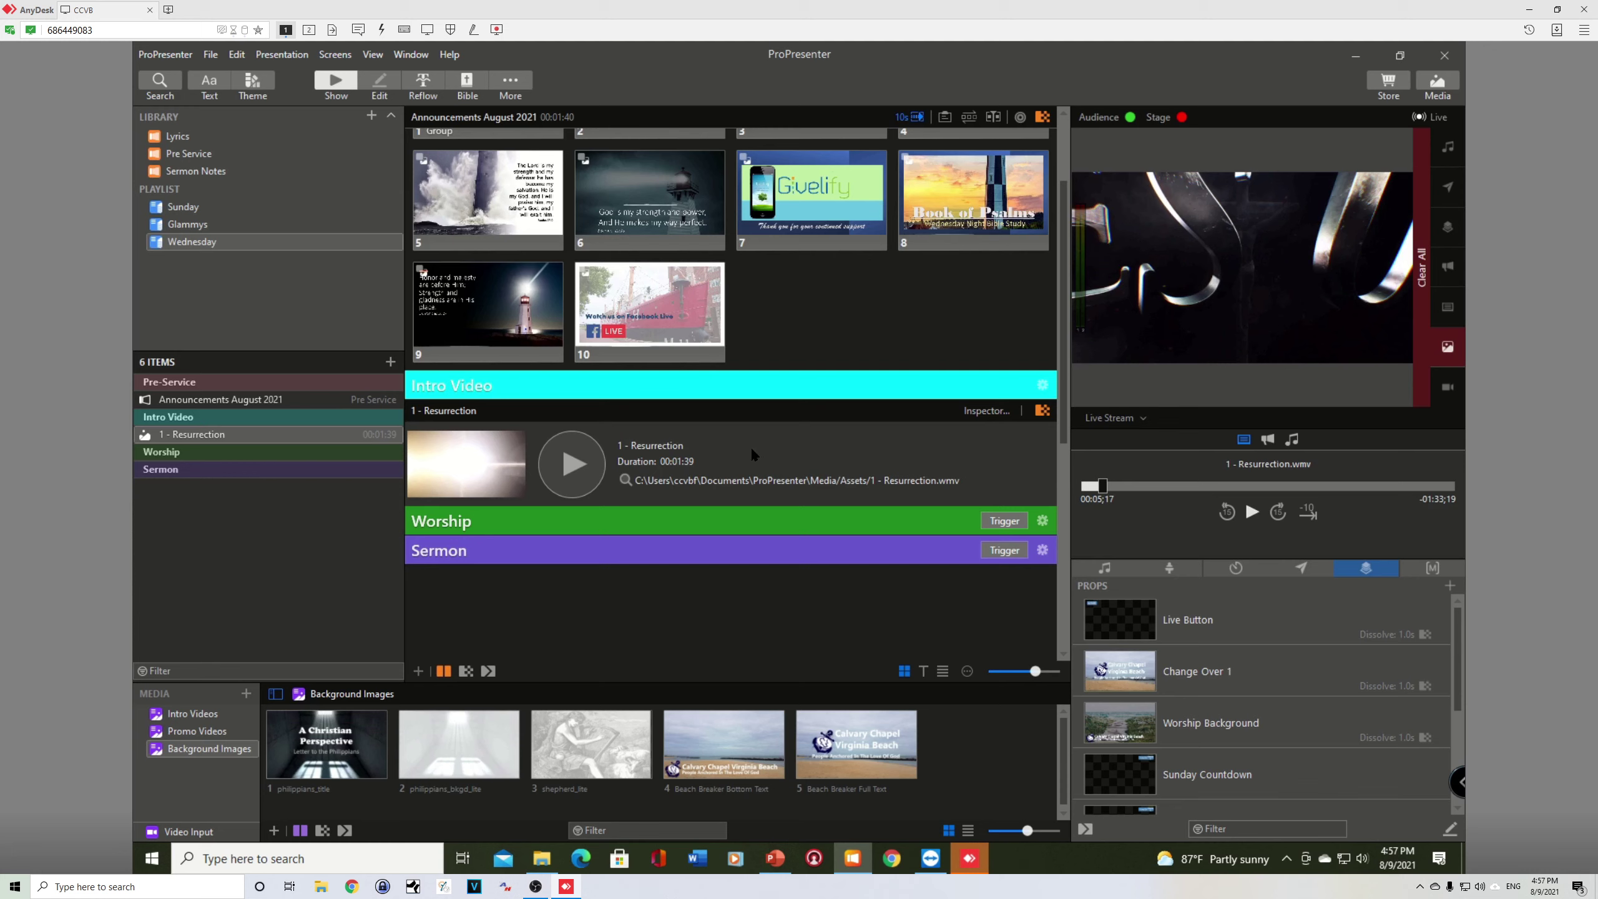
- Rewind the "1 - Resurrection" video to its beginning, and view the Video Input media before returning to Background Images
left_click_drag(1102, 490, 1082, 486)
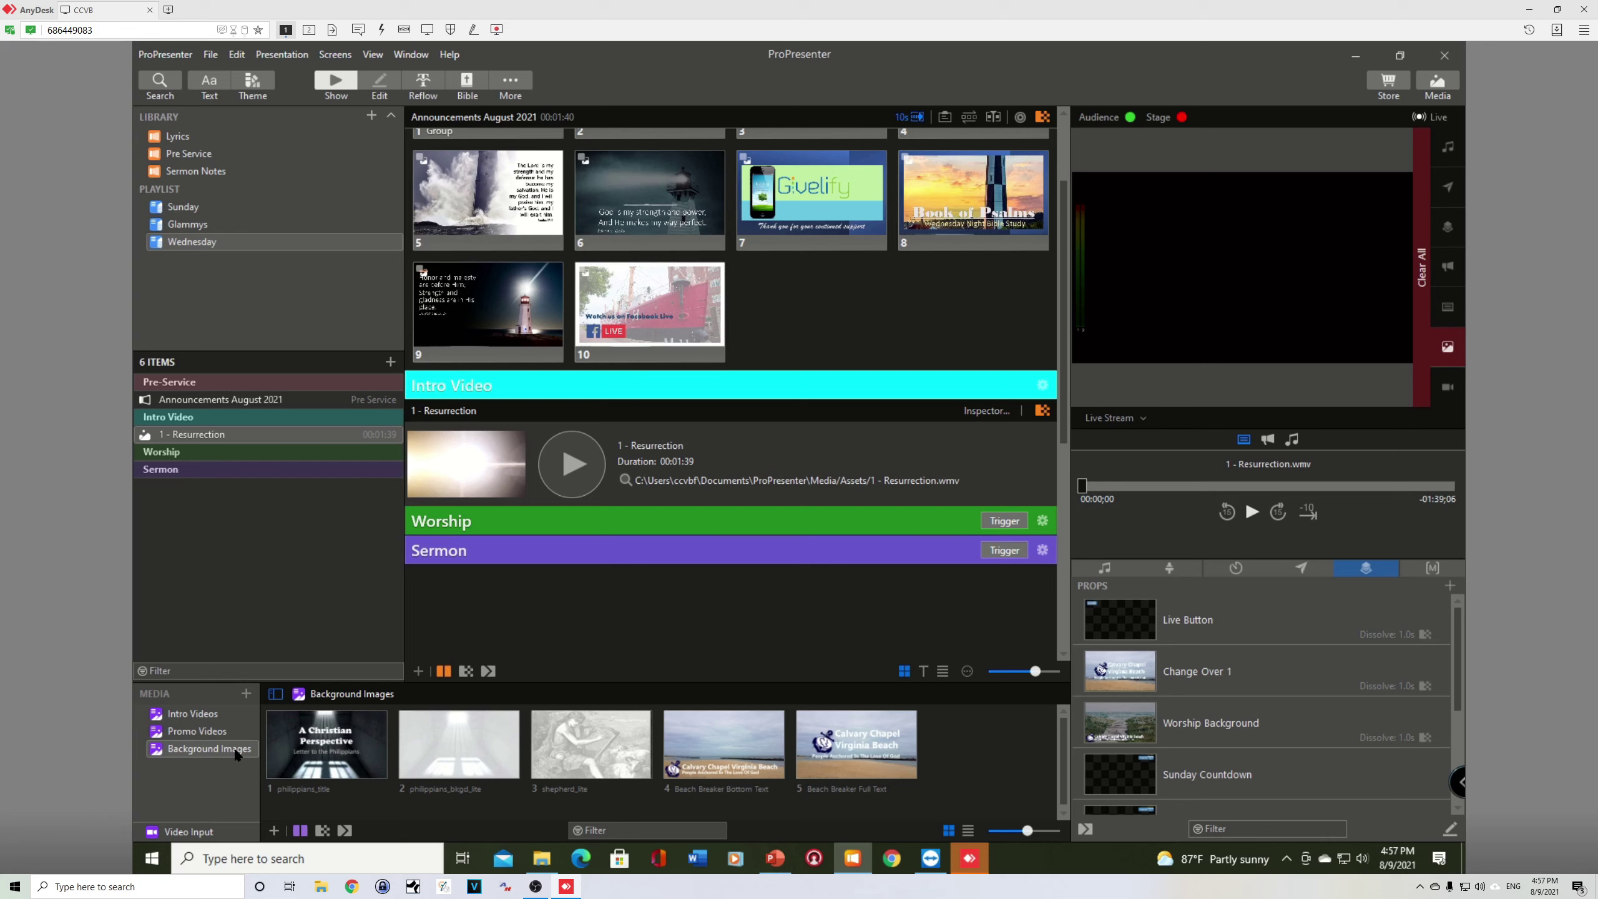
left_click(202, 834)
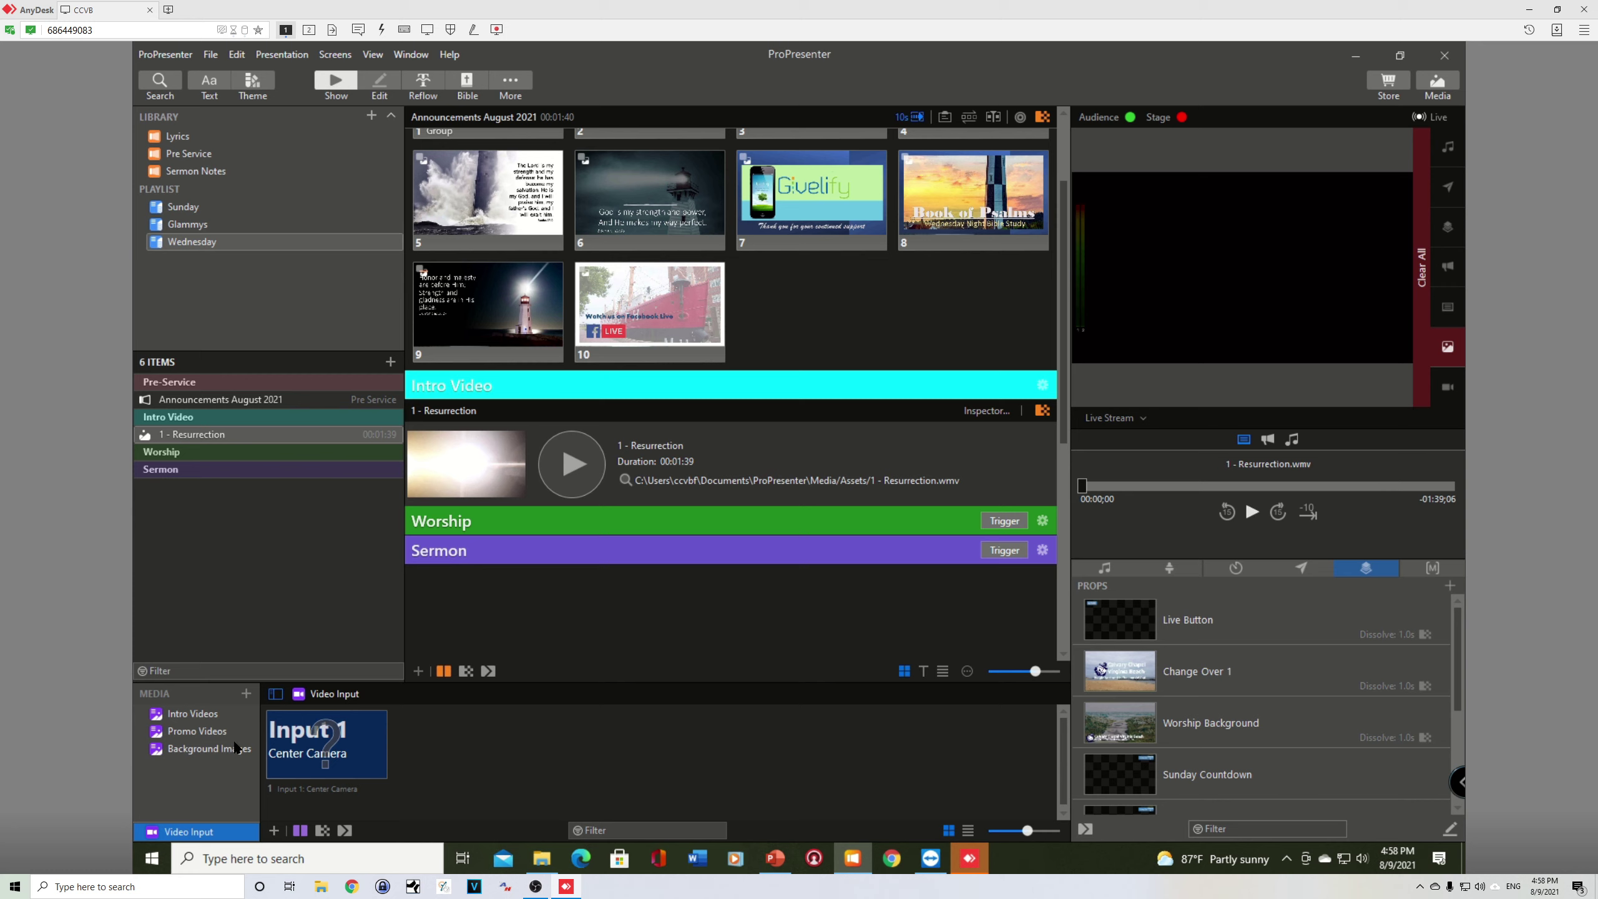
left_click(179, 751)
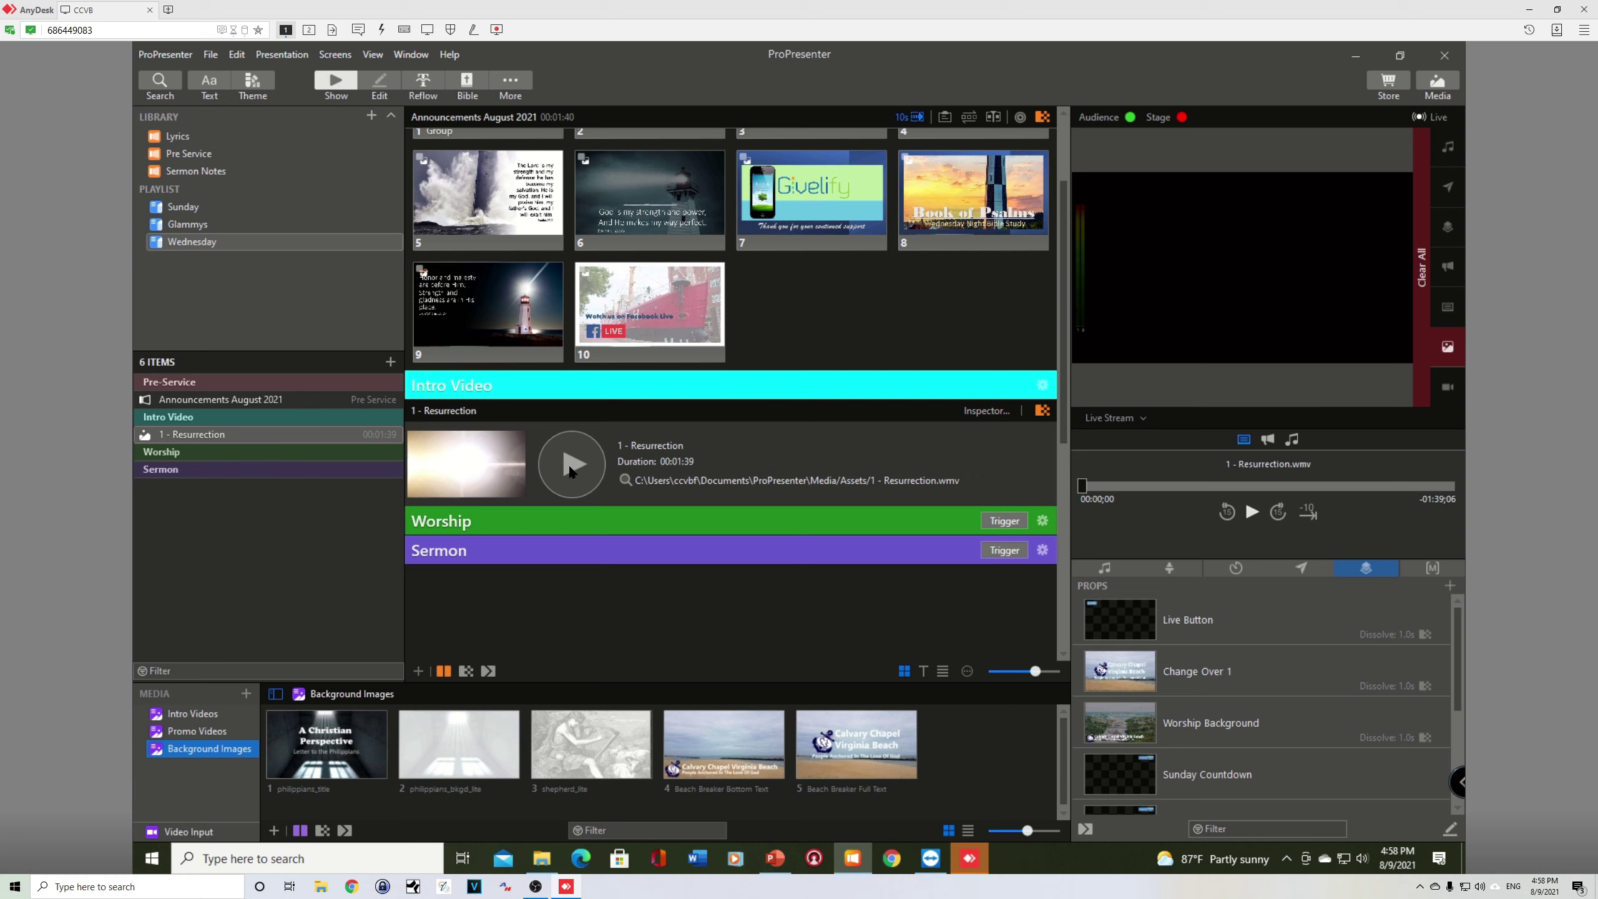
- Preview short stretches of the "1 - Resurrection" video and review its scaling properties in the media inspector
left_click(1252, 512)
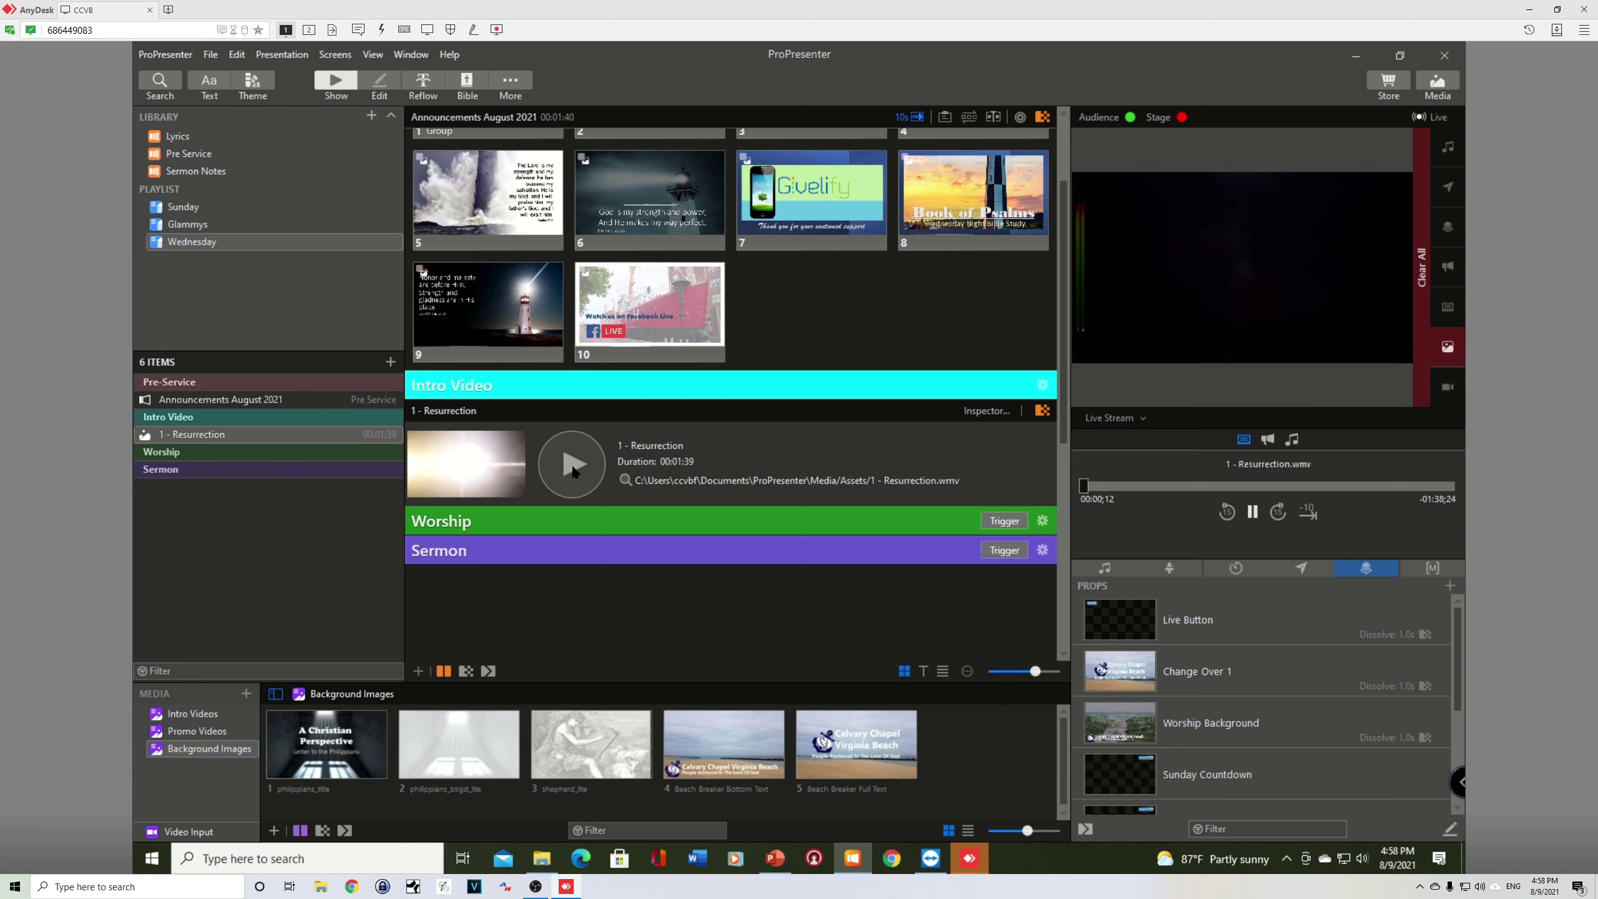
left_click(1252, 515)
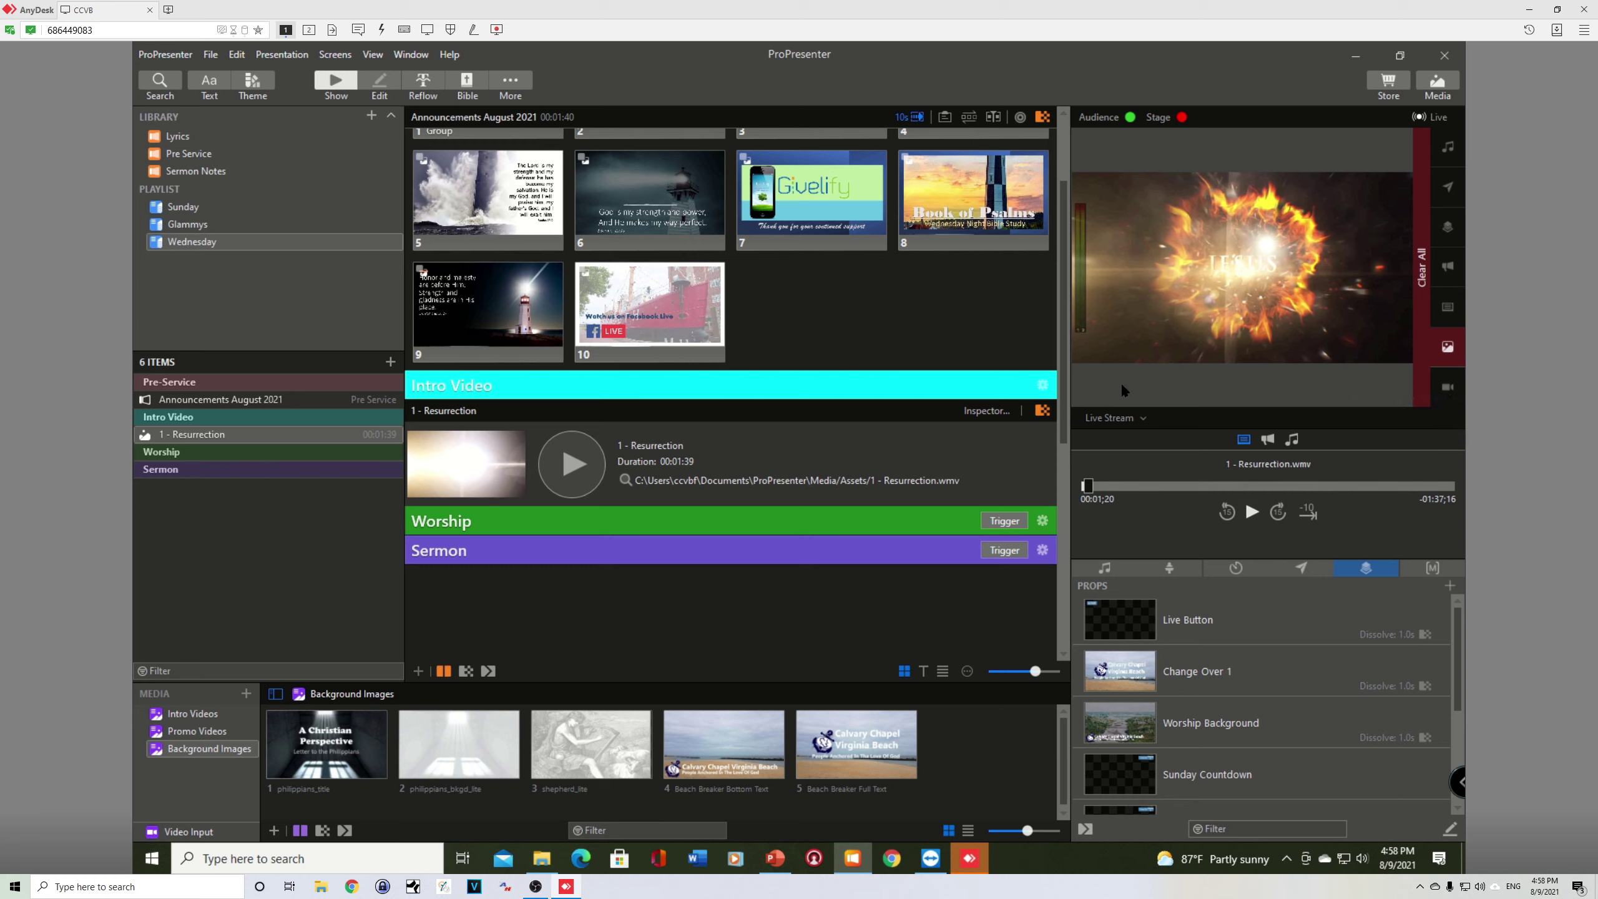
left_click(988, 413)
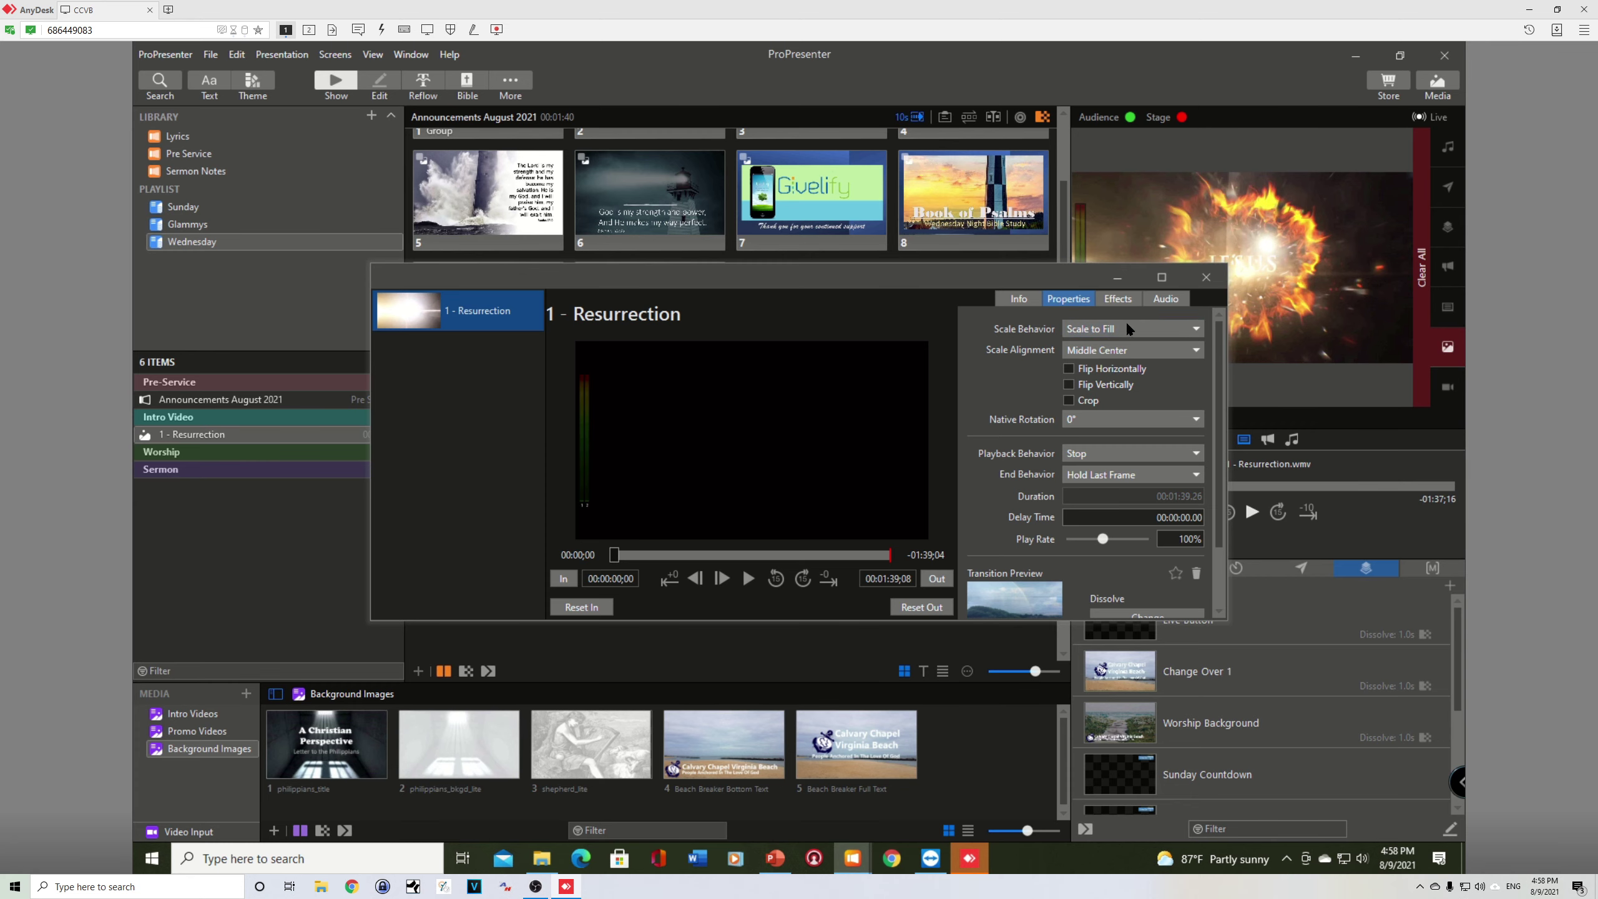
left_click(1206, 277)
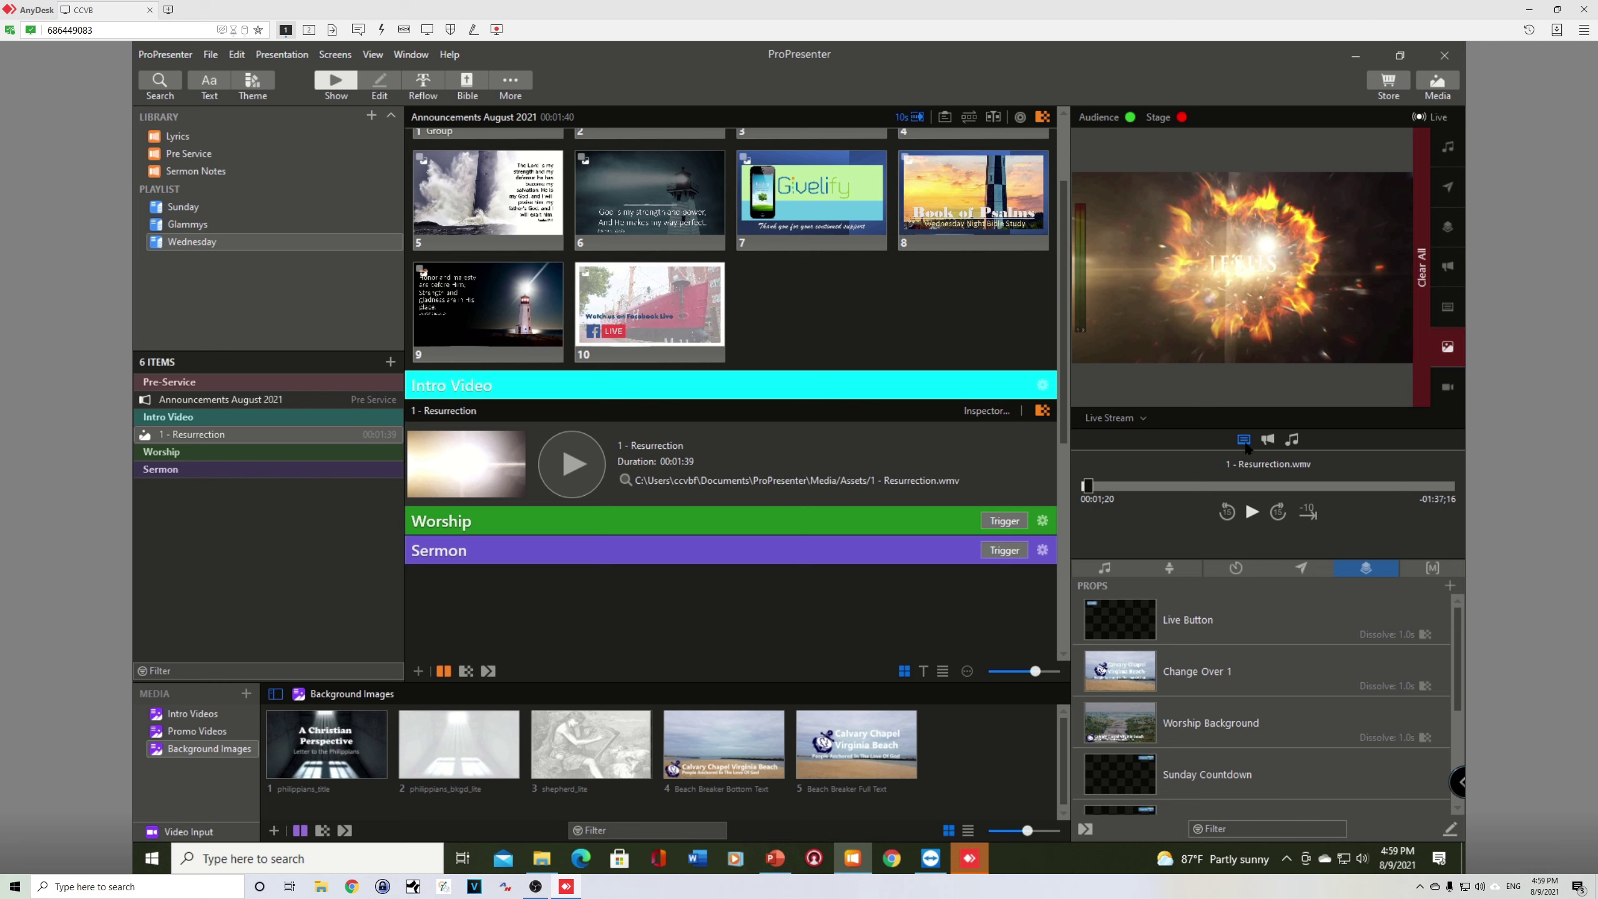
left_click(1253, 513)
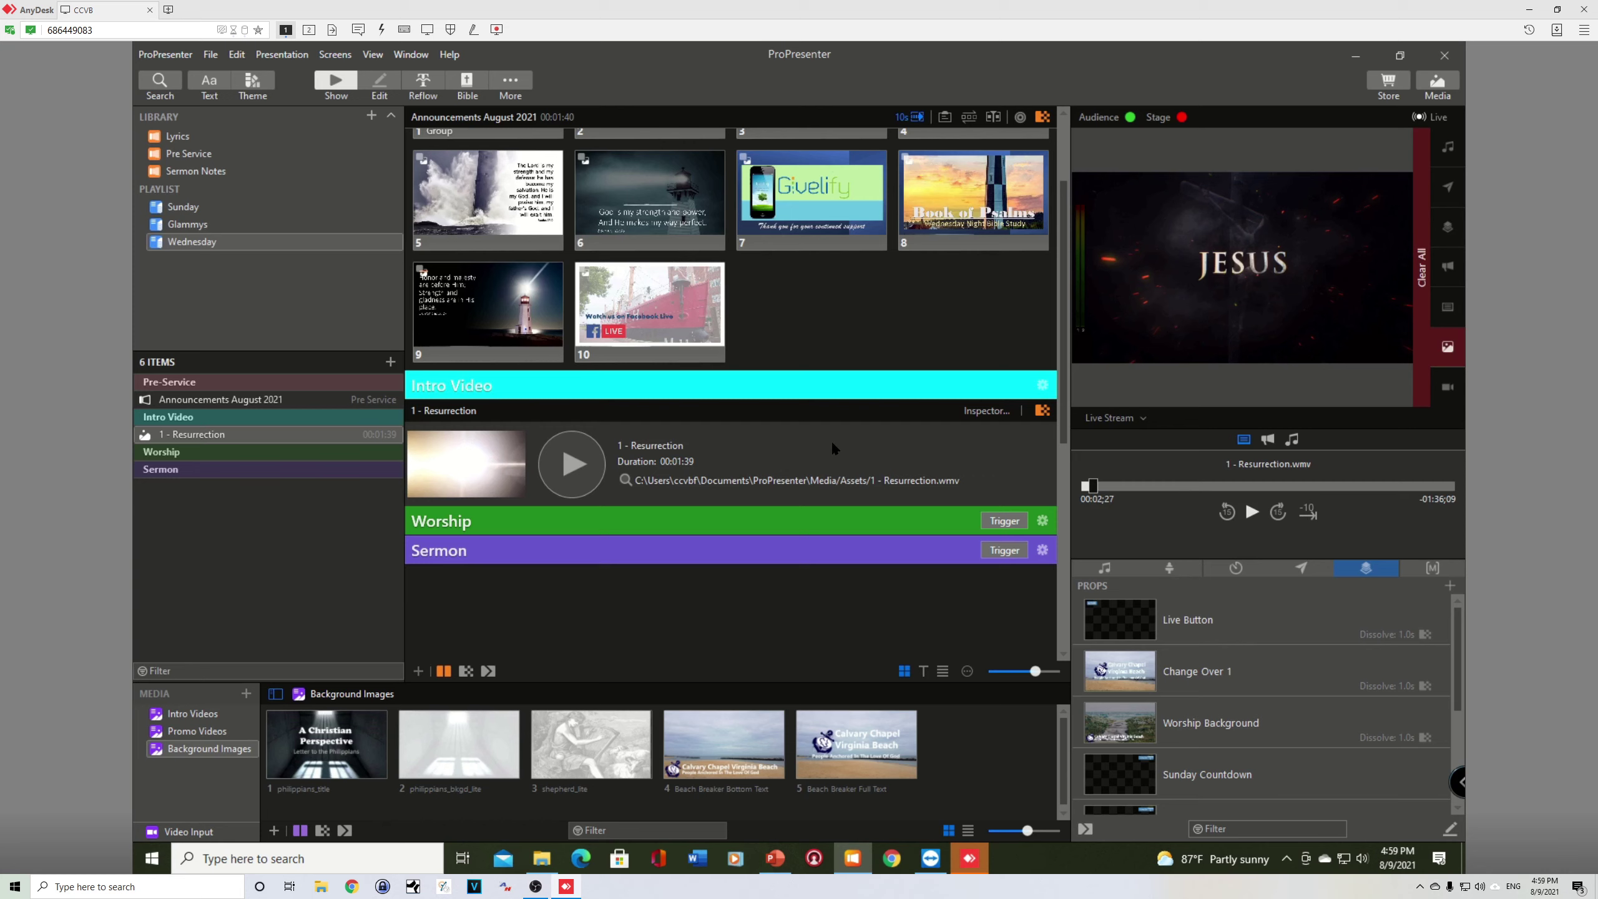
- Add the song Tremble from the Lyrics library to the Sunday playlist
scroll(792, 447, "down", 3)
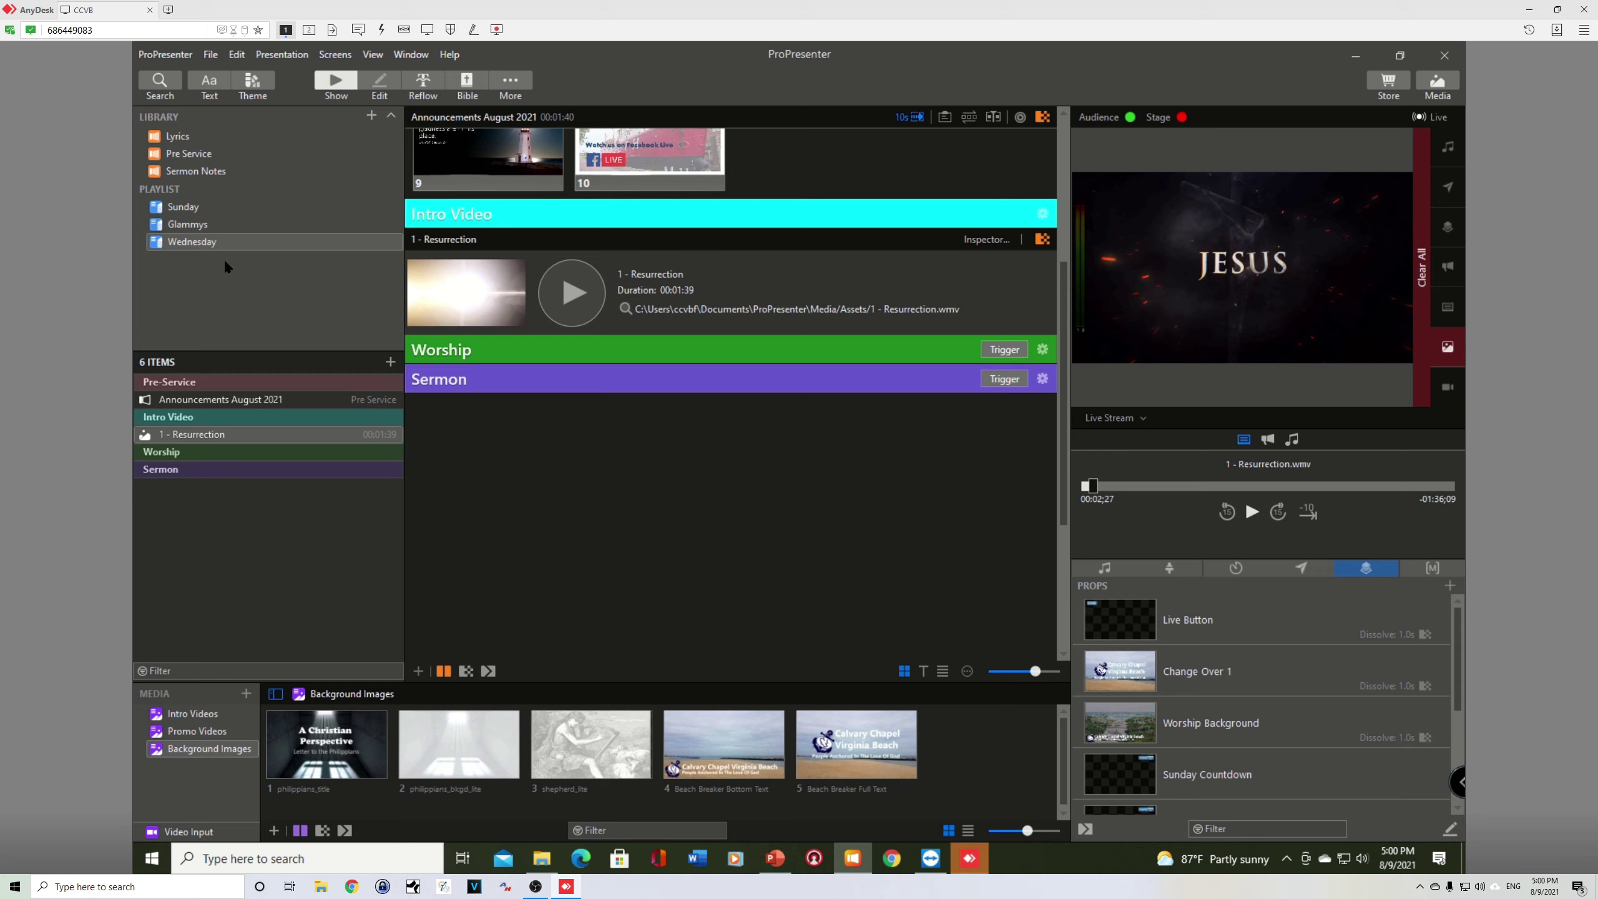
left_click(175, 139)
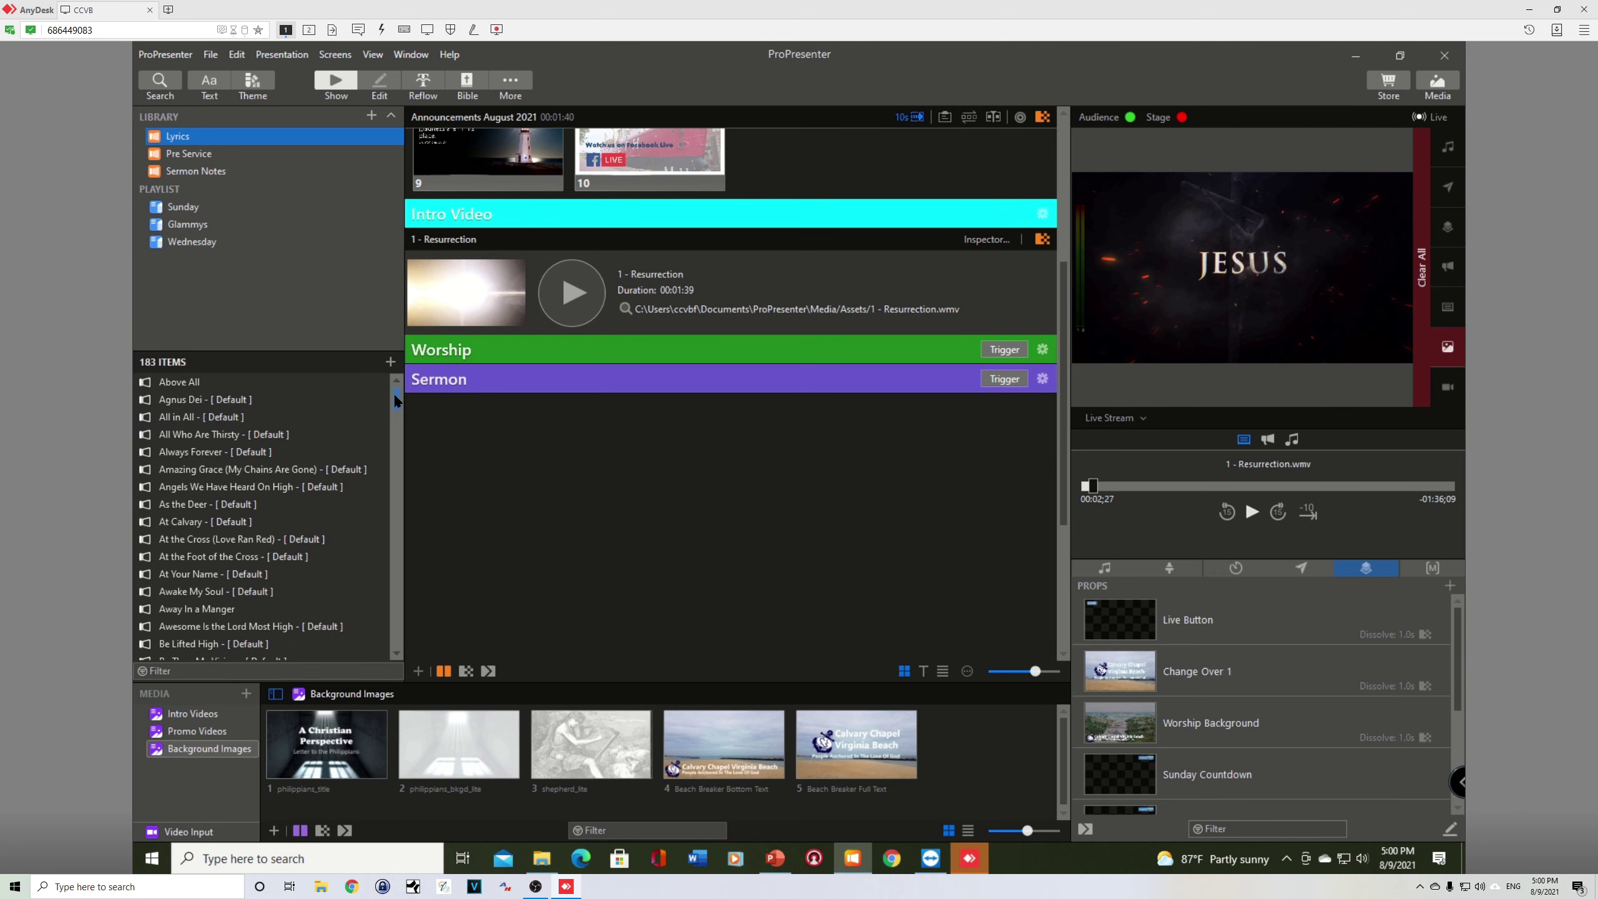
left_click_drag(396, 398, 394, 623)
left_click(392, 541)
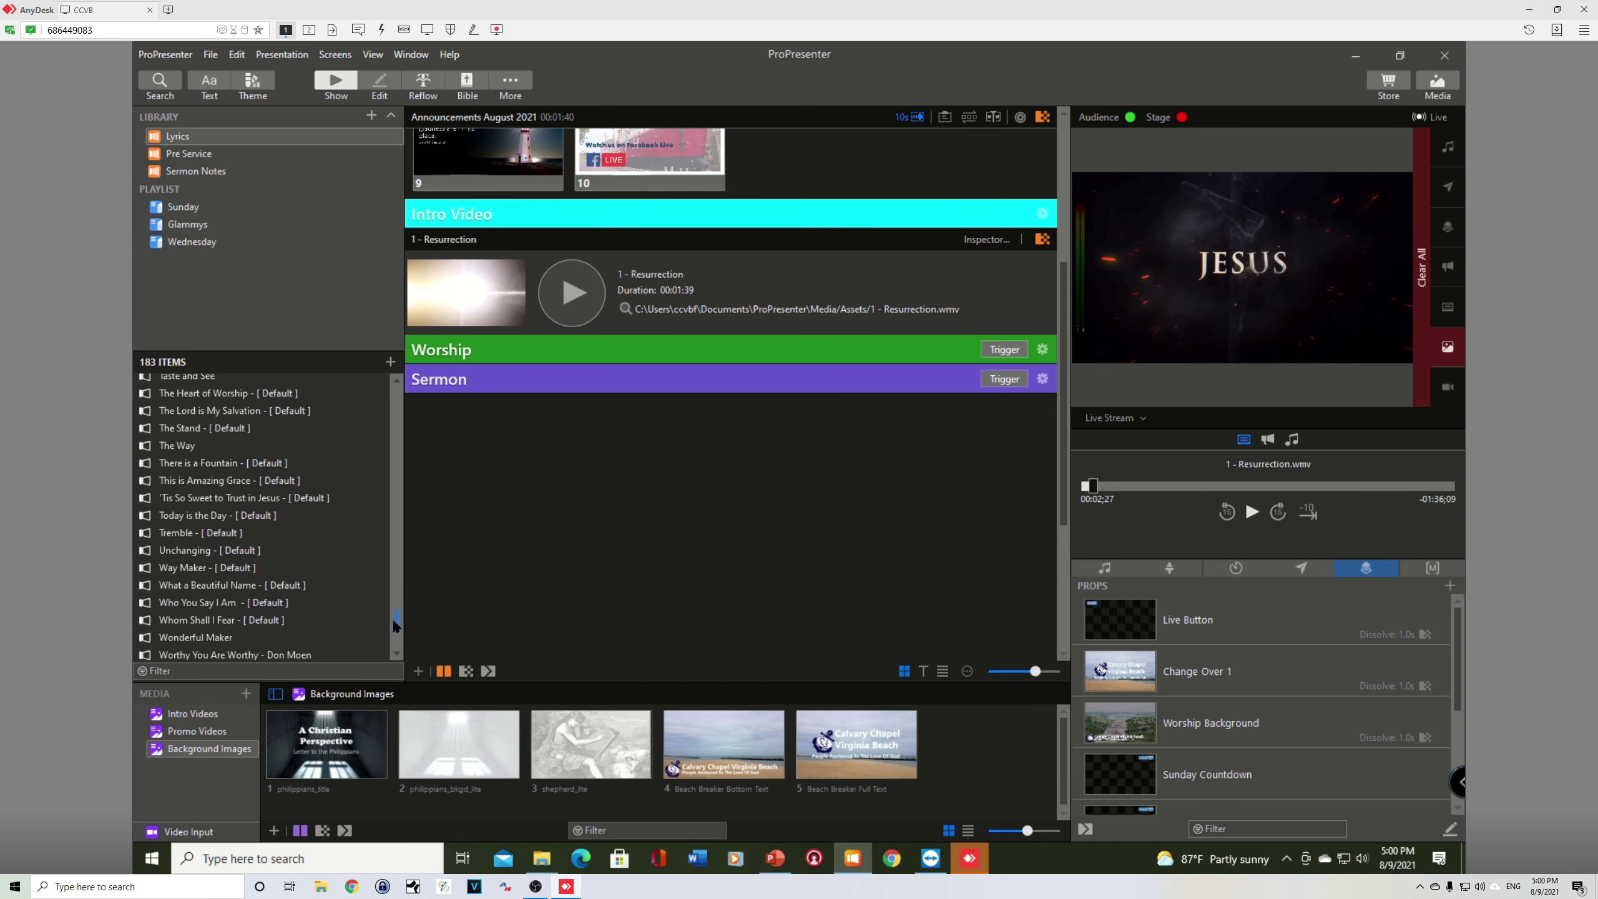
left_click(195, 533)
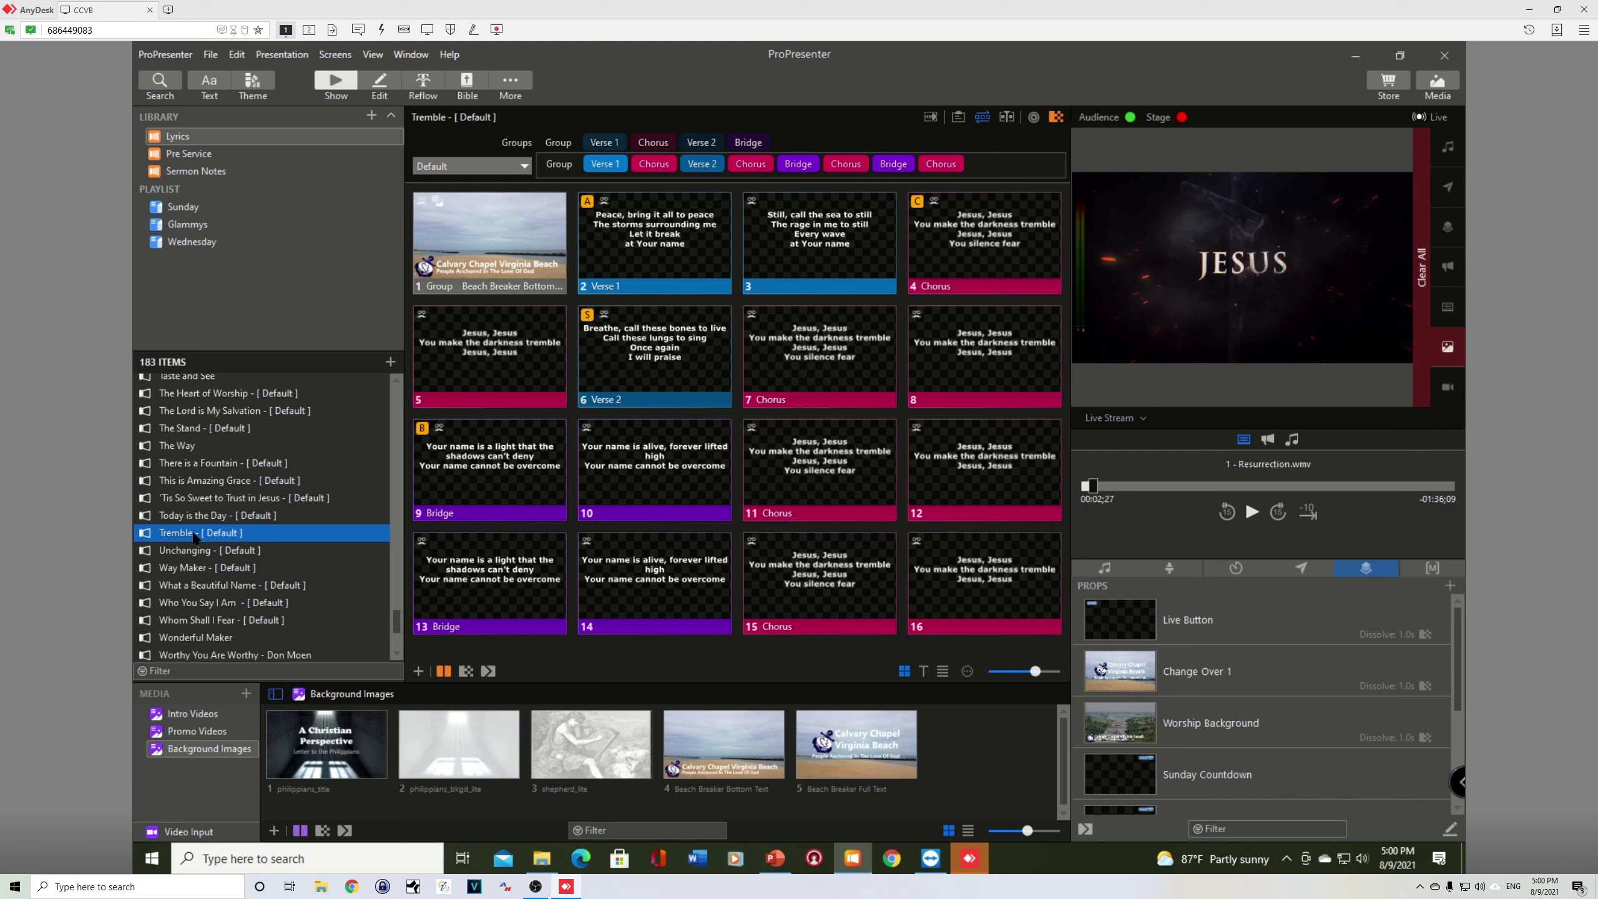
right_click(195, 535)
mouse_move(237, 545)
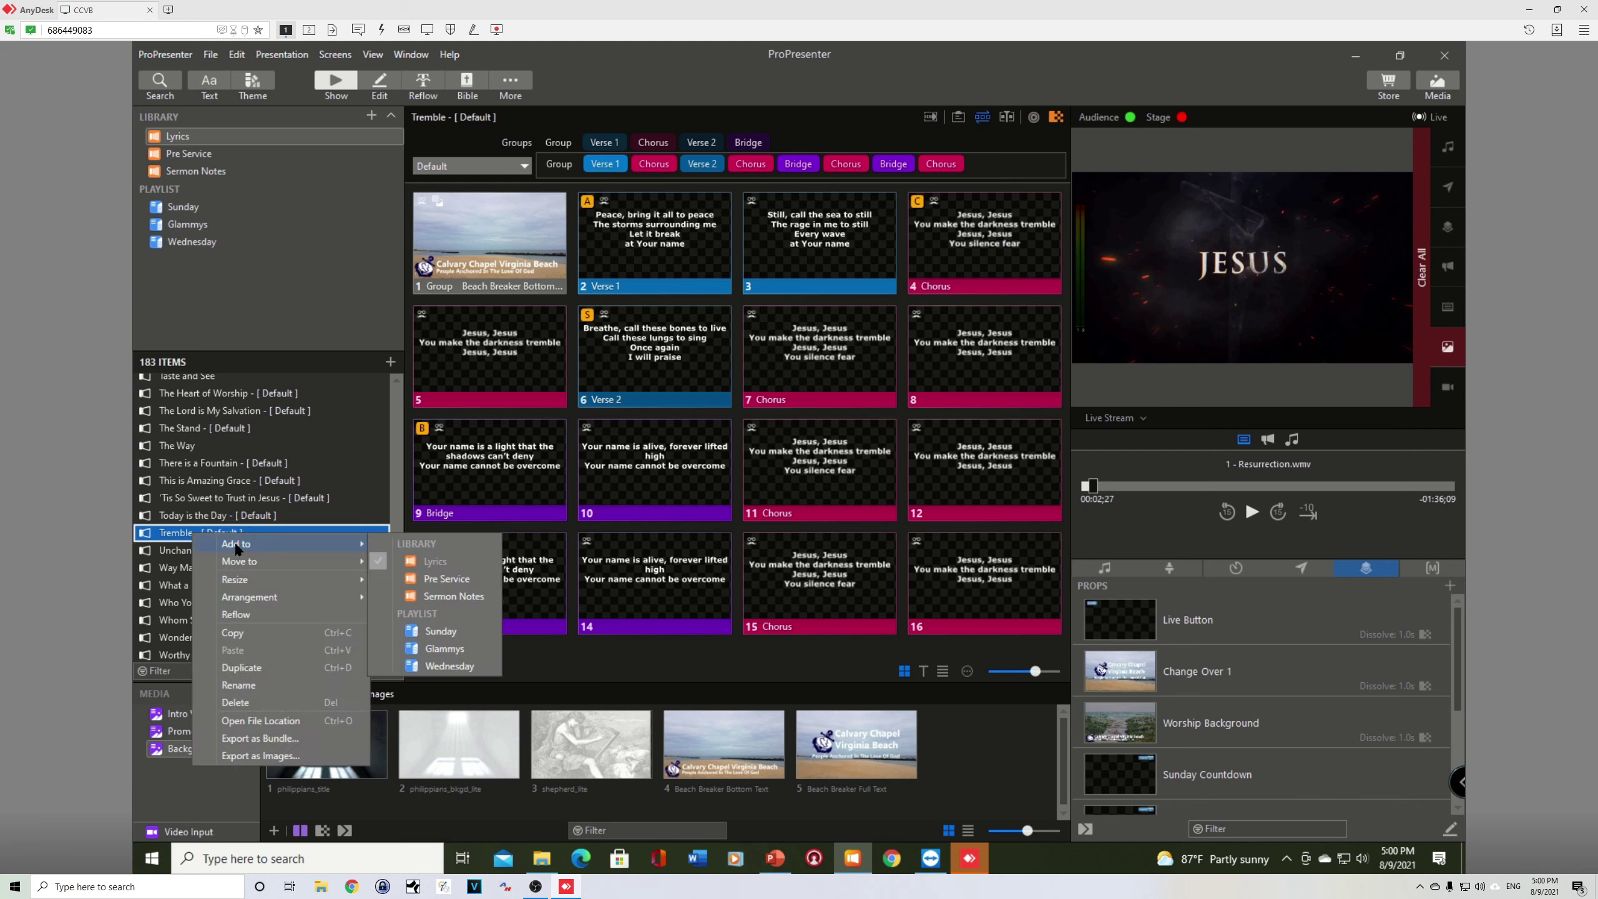
left_click(441, 630)
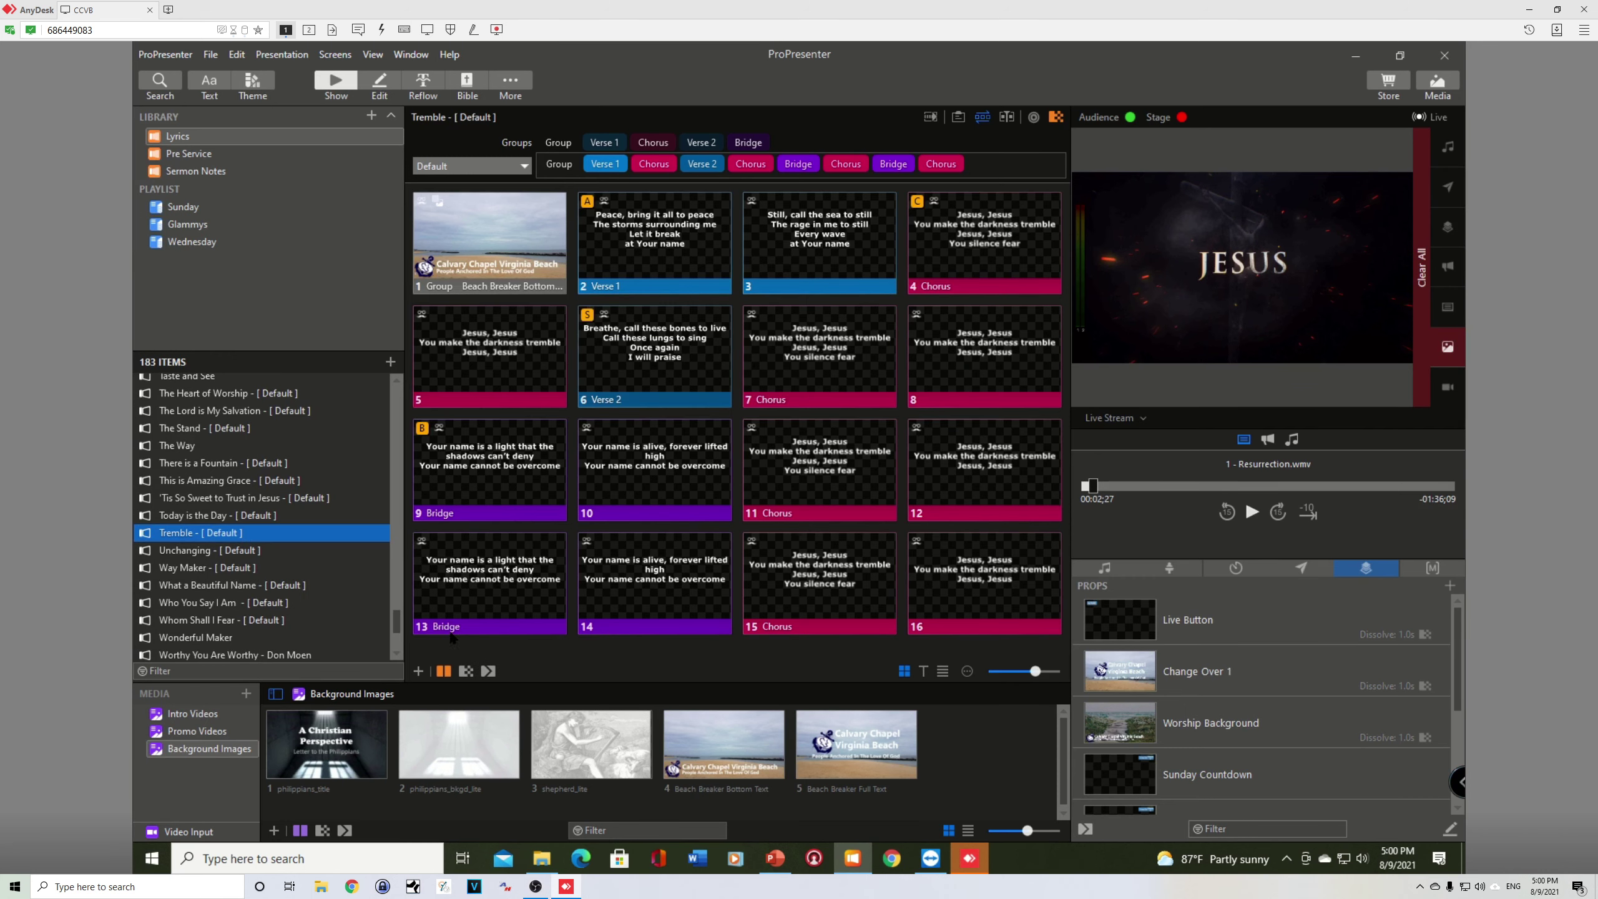
- Add the Tremble song from the Sunday playlist to the Wednesday playlist
left_click(187, 211)
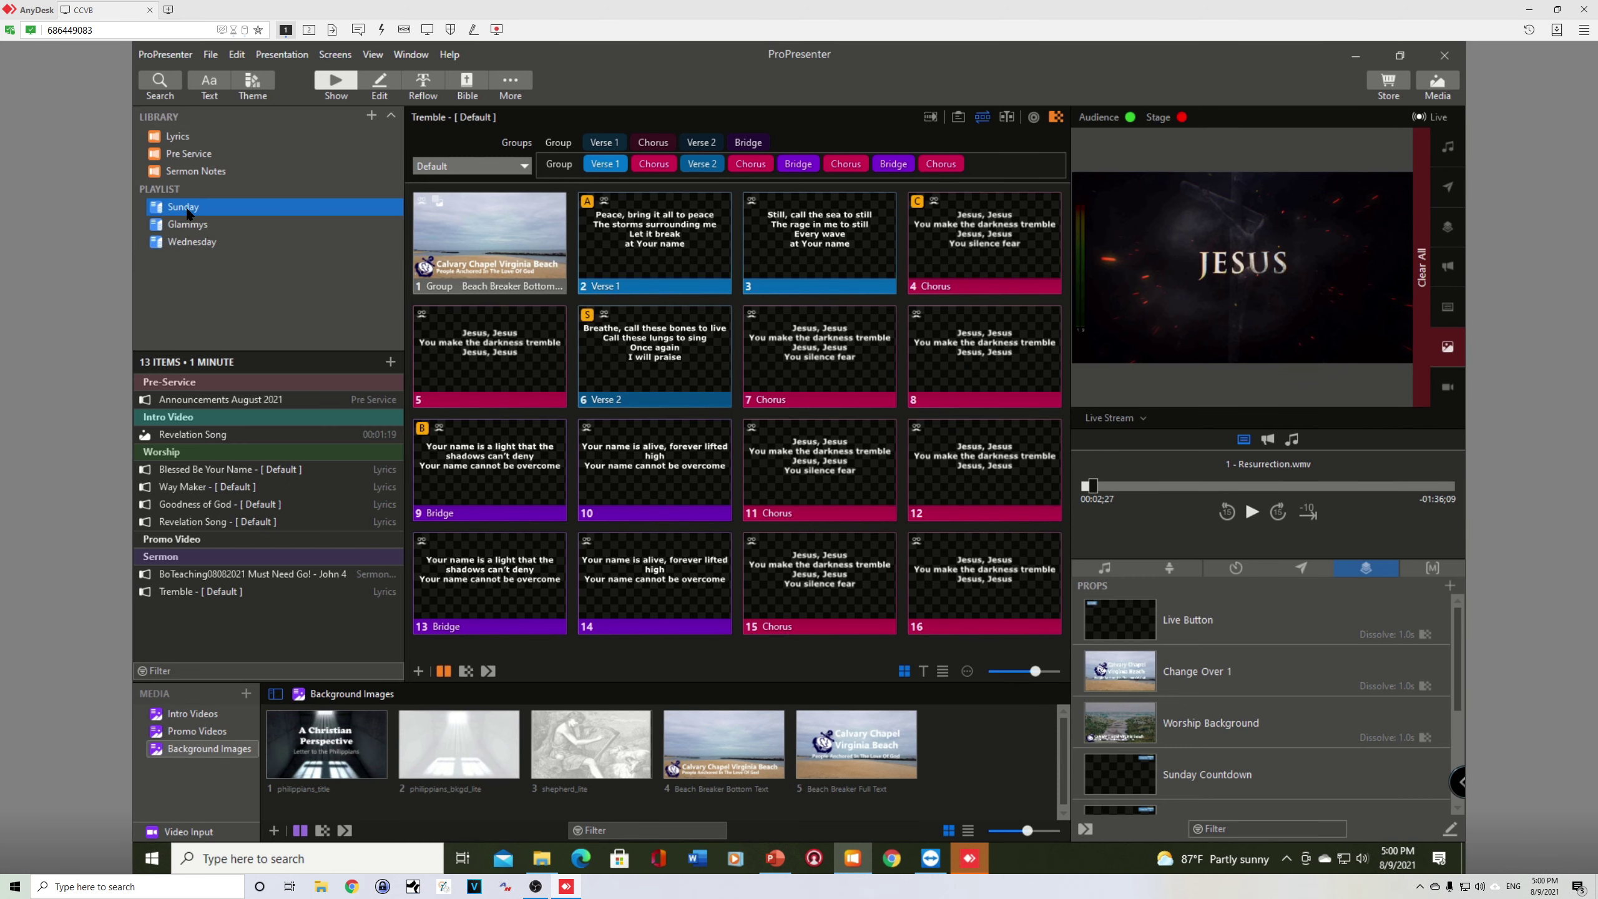
left_click(179, 594)
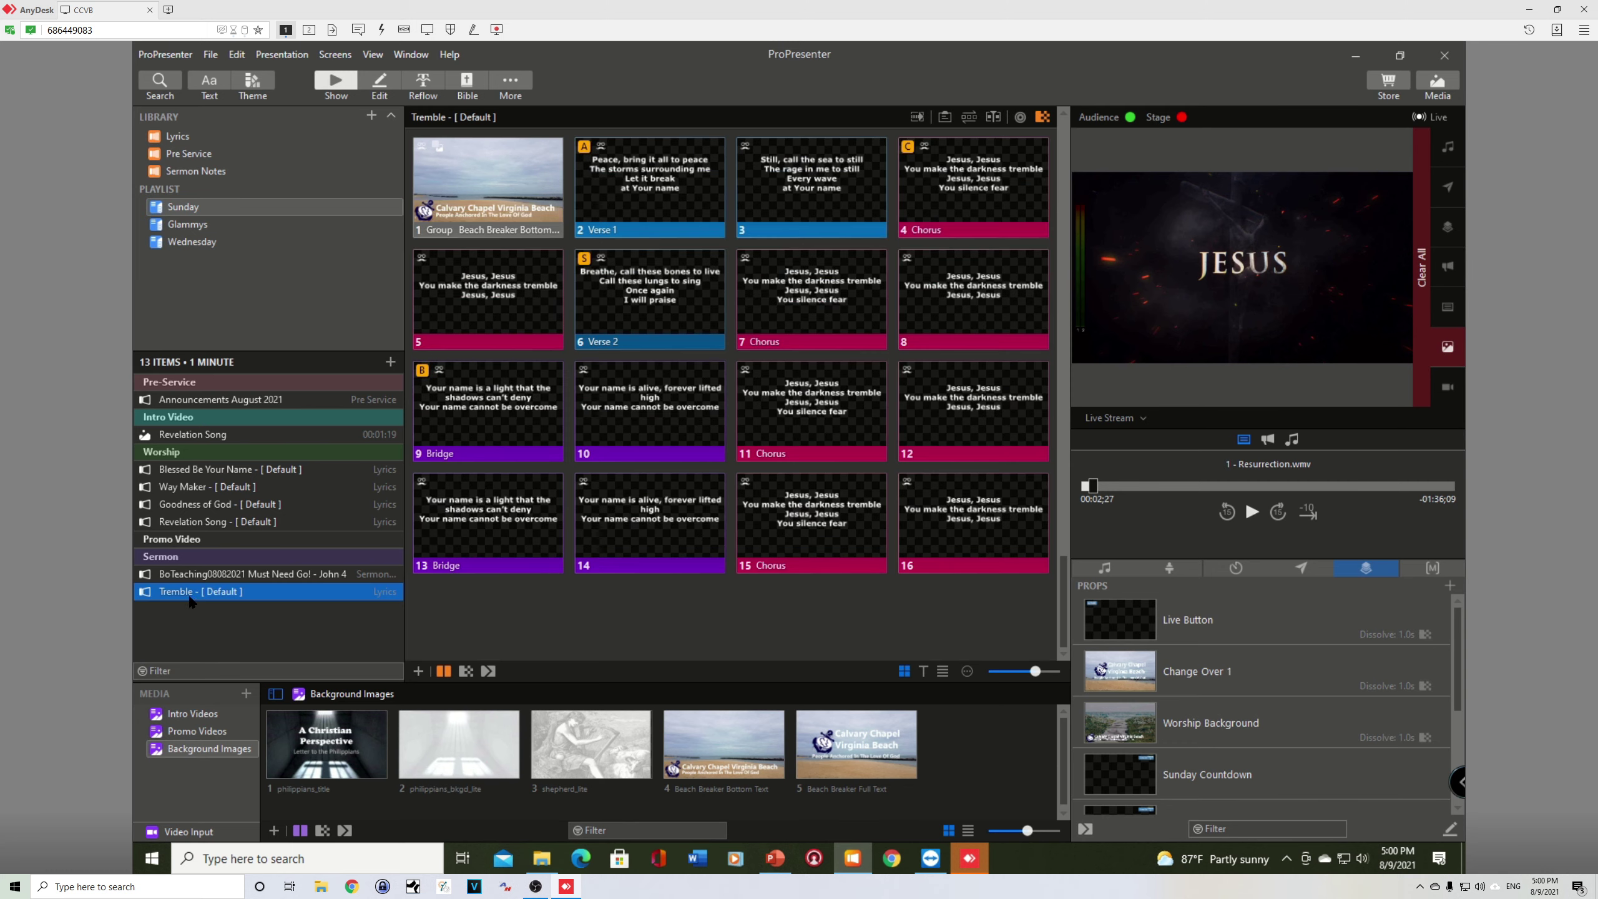
left_click(189, 595)
left_click(199, 243)
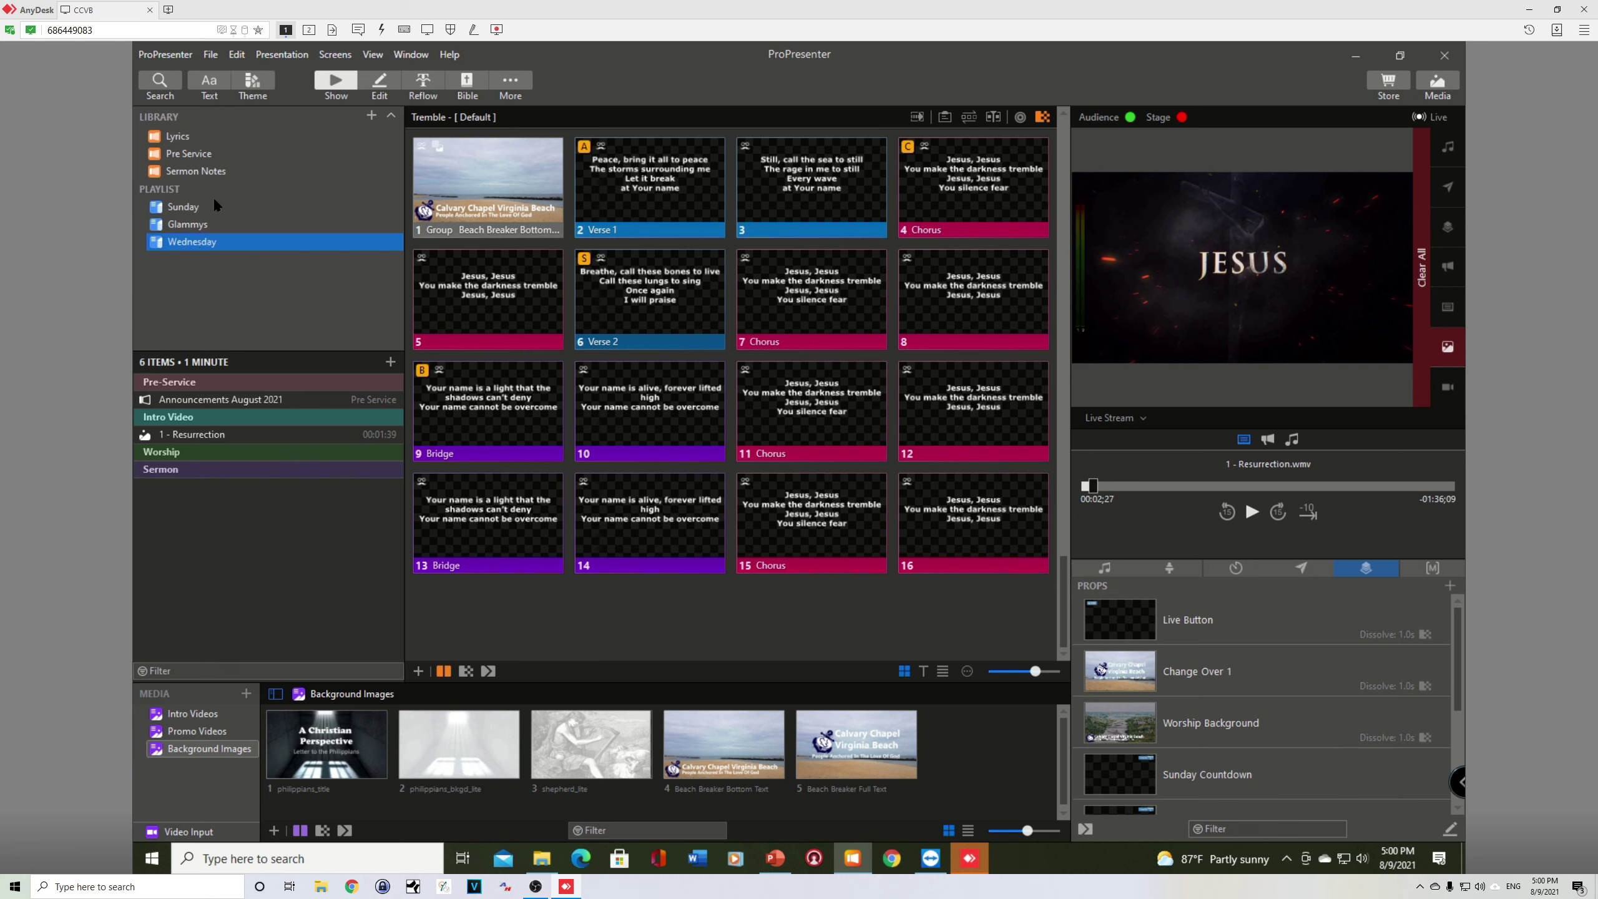
left_click(180, 210)
right_click(187, 593)
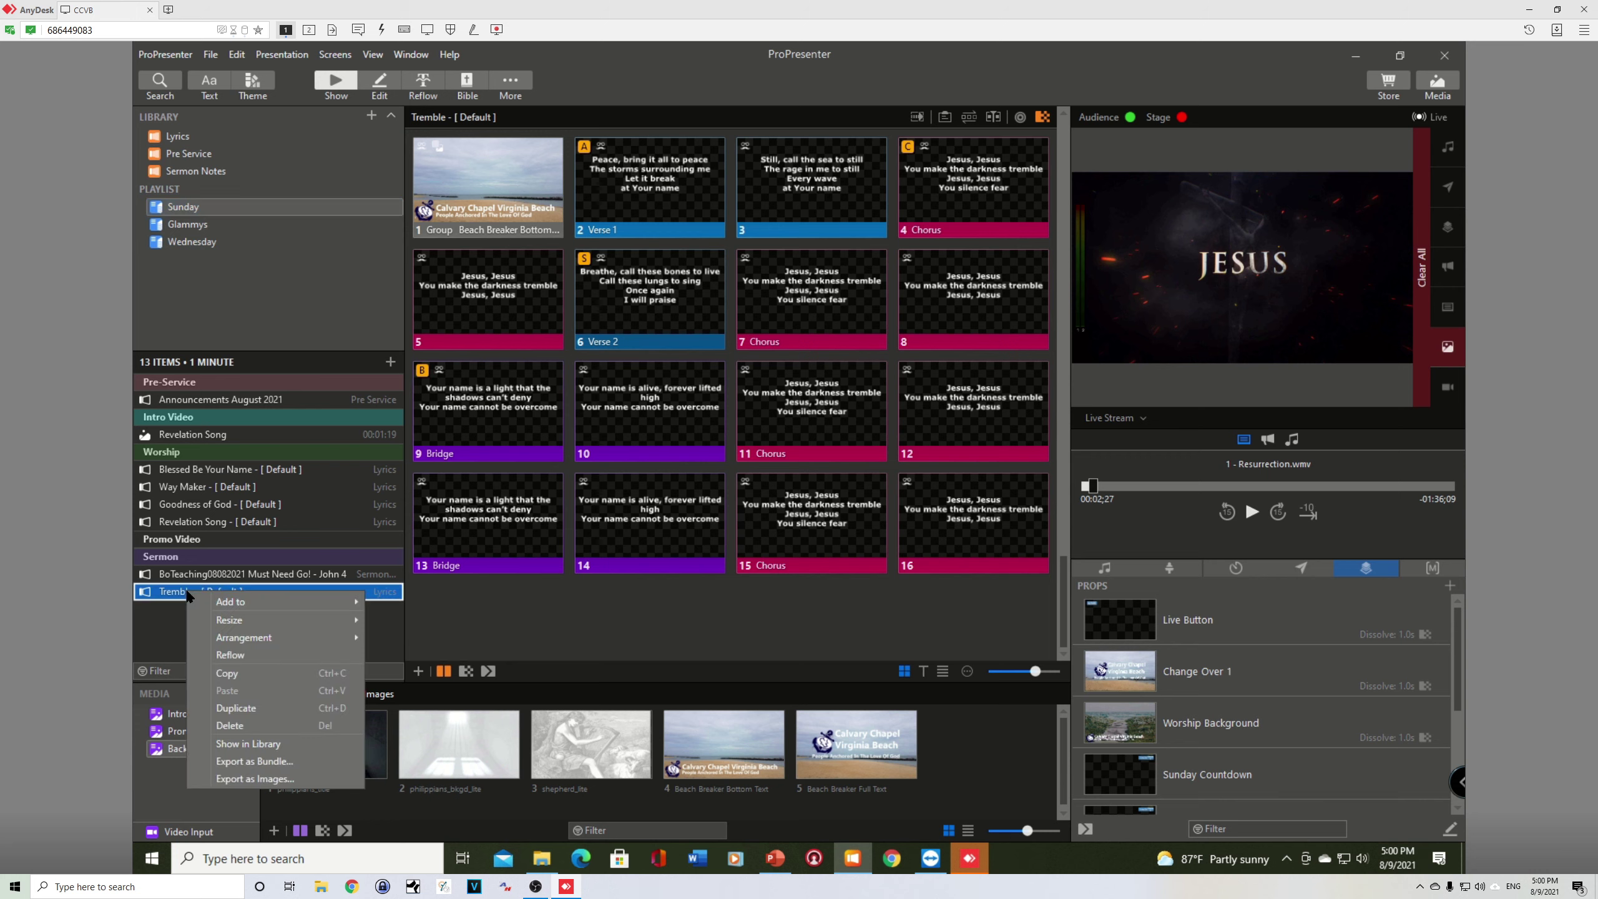
mouse_move(322, 601)
left_click(442, 655)
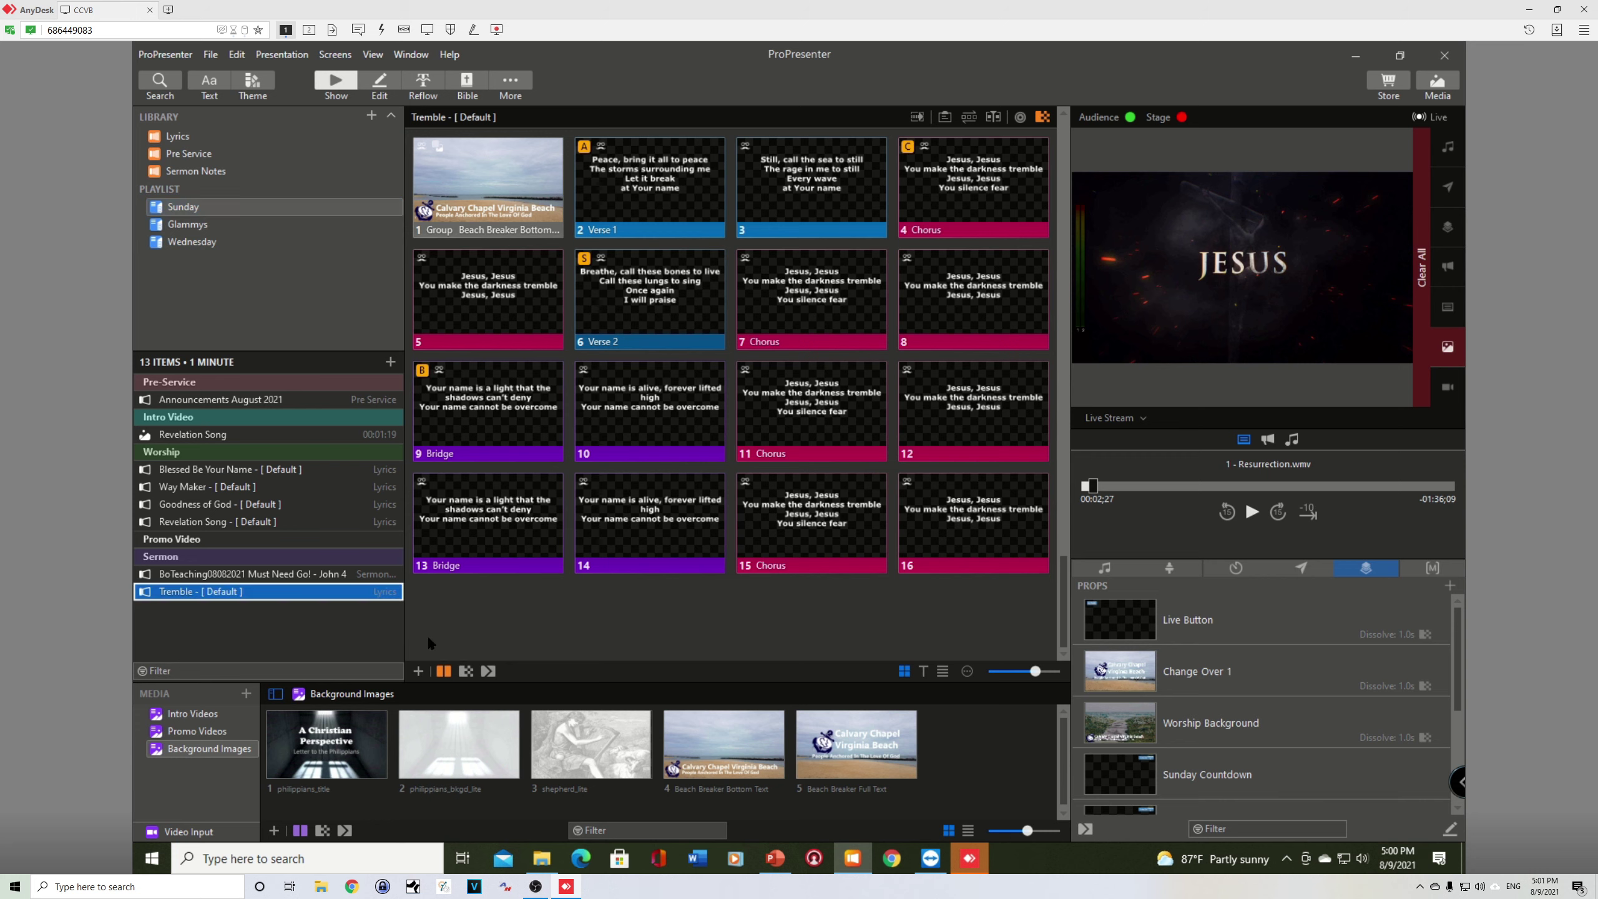
- Delete Tremble from the Sunday playlist, and move its Wednesday playlist entry under the Worship header
right_click(202, 591)
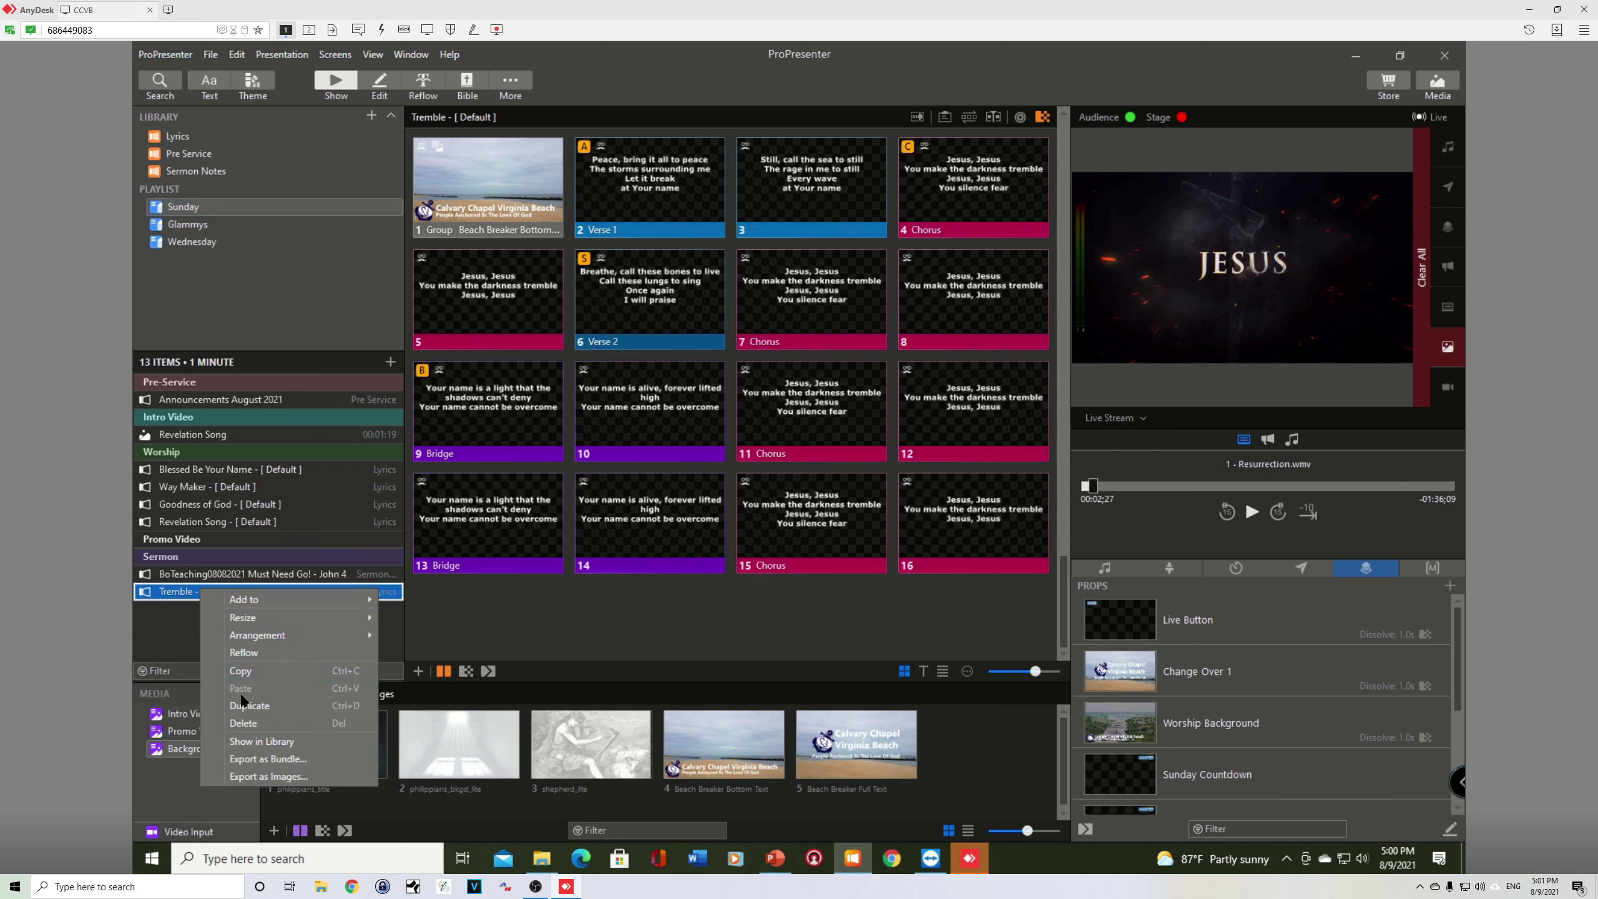
left_click(242, 724)
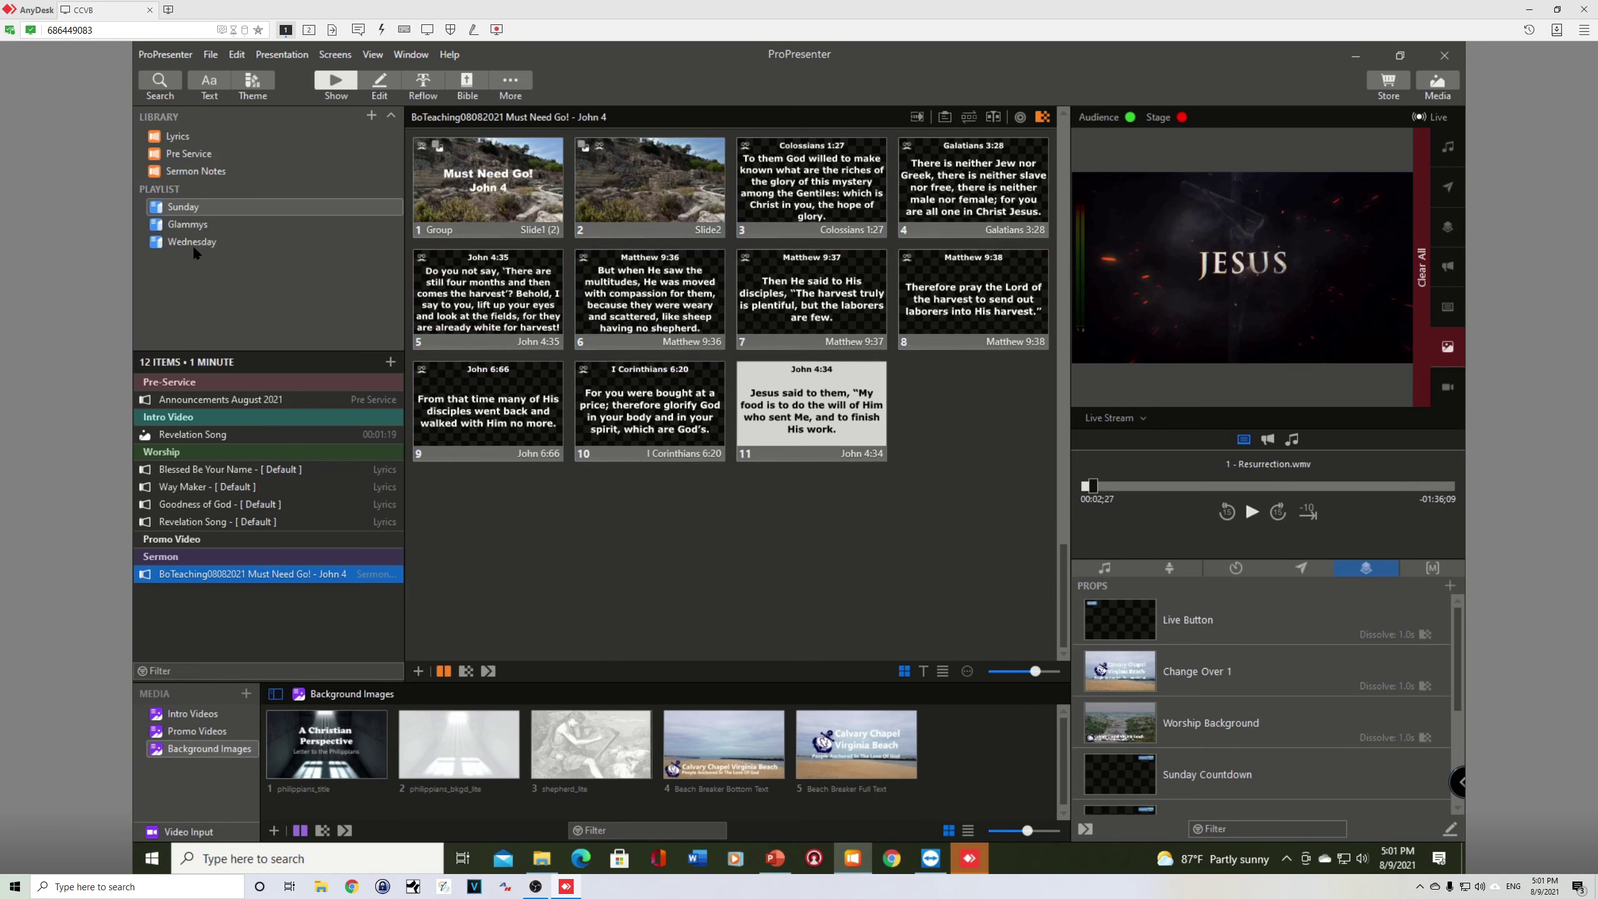
left_click(193, 243)
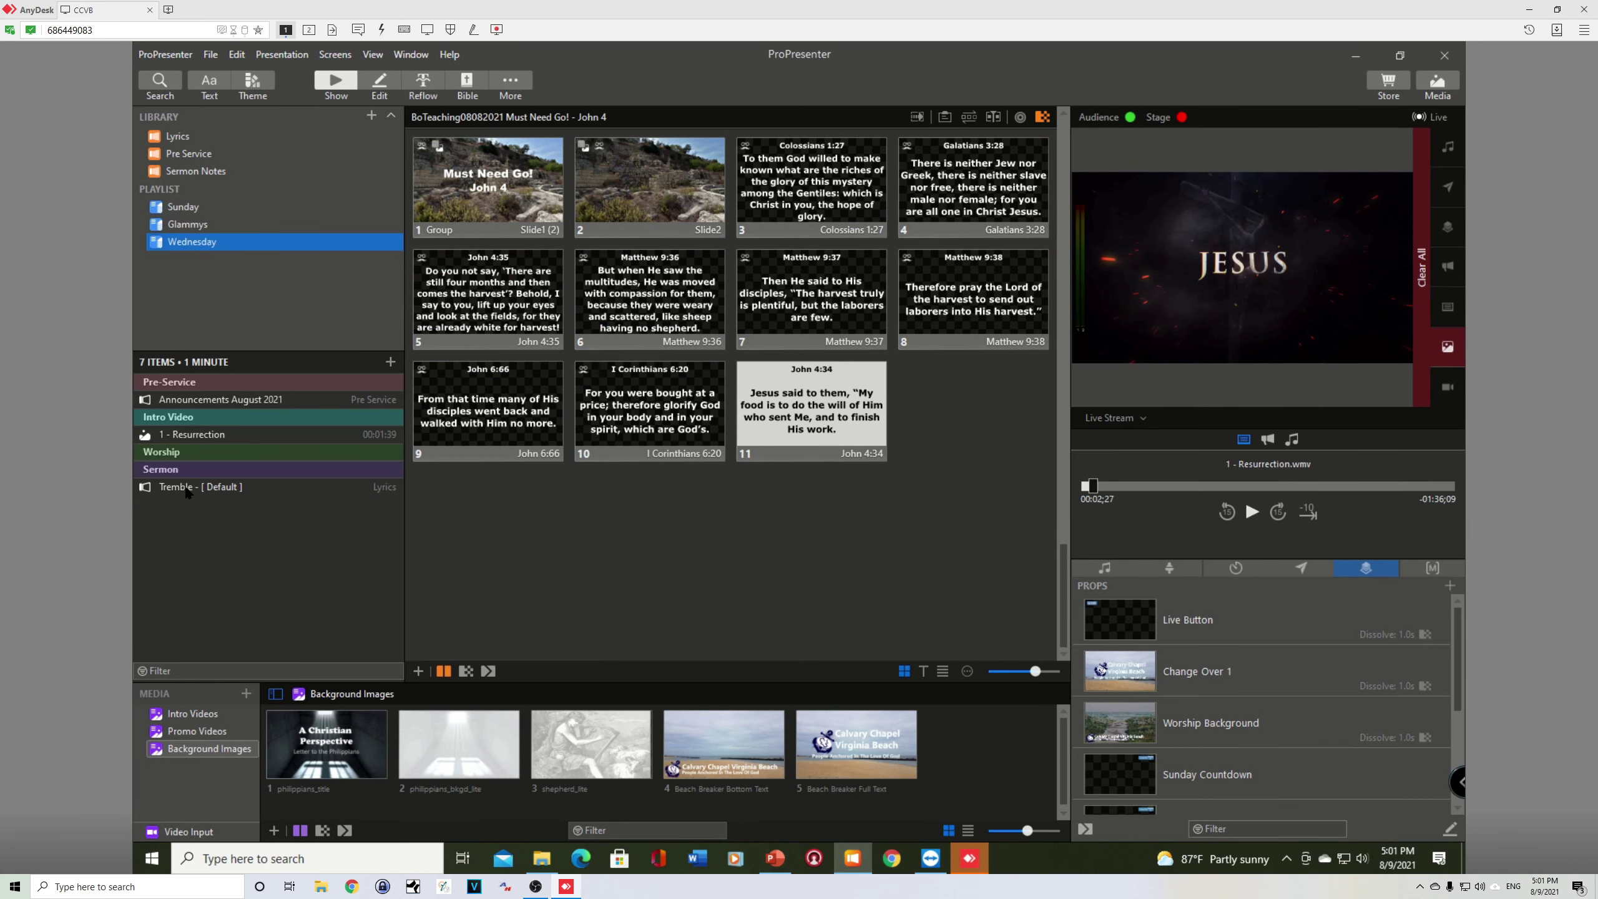
left_click_drag(187, 493, 187, 458)
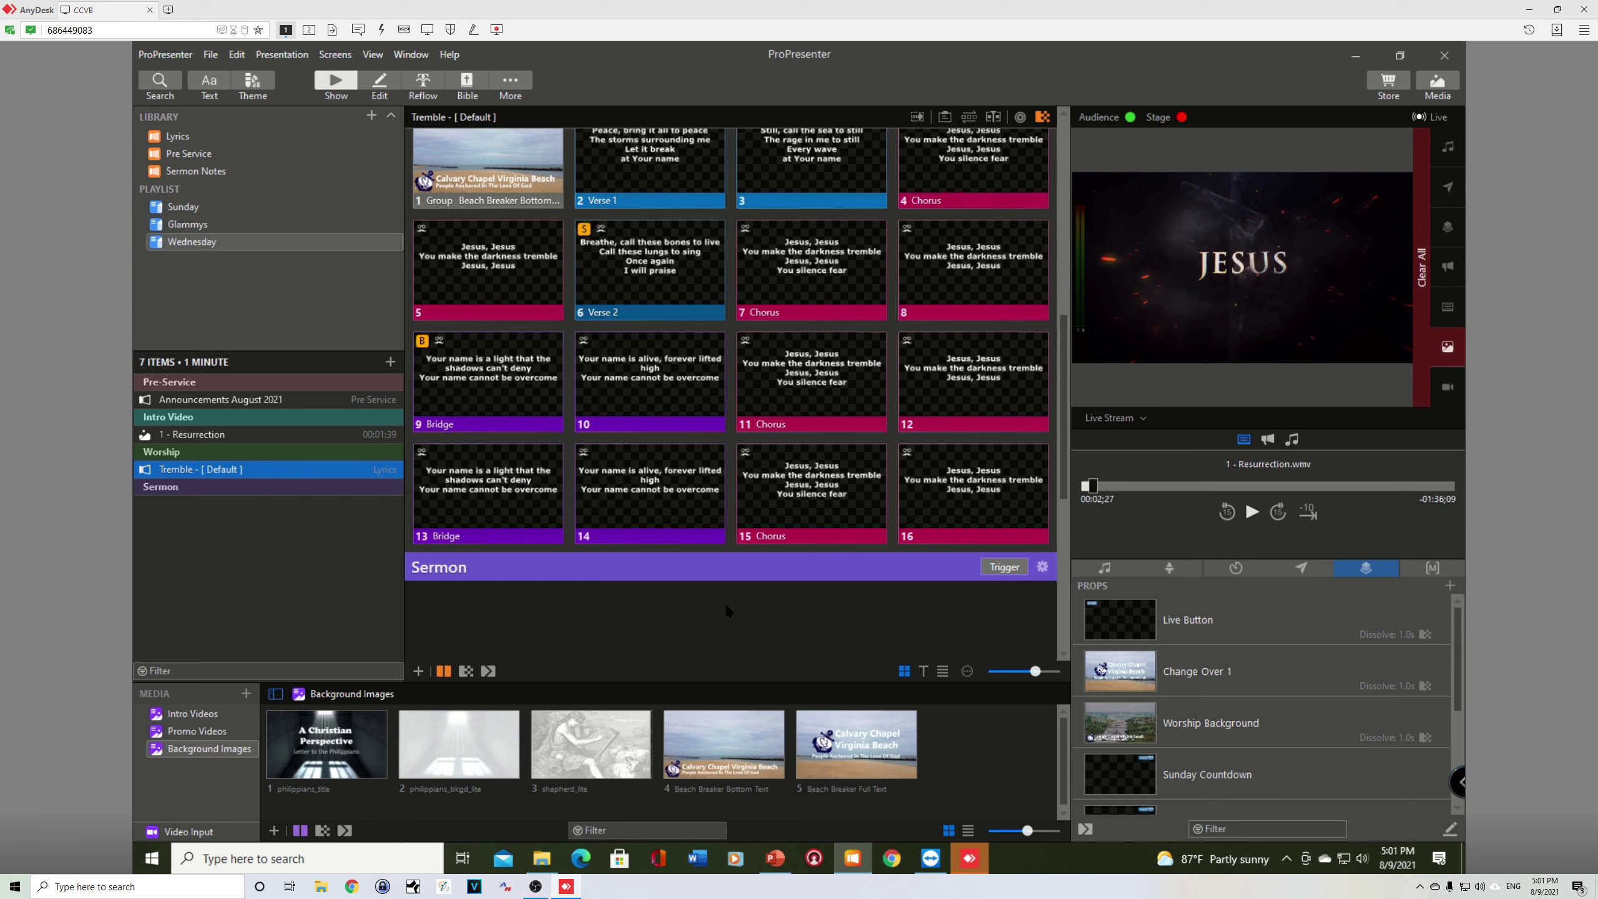
- Search the library for "taste" and add Taste and See below Tremble in the Wednesday playlist's Worship section
left_click(725, 602)
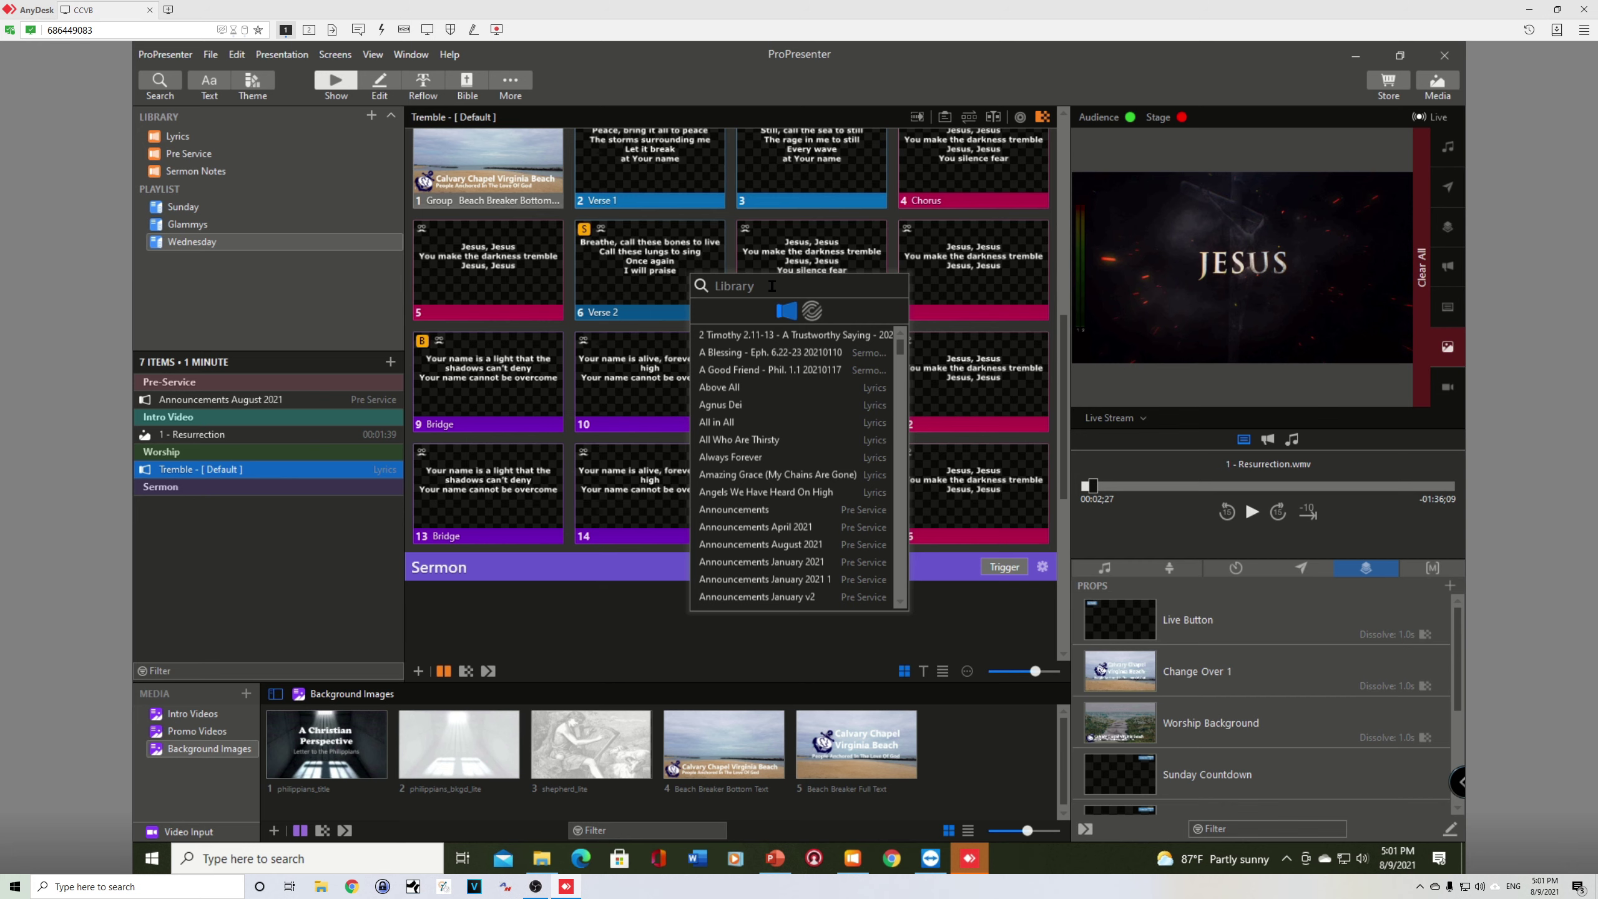
type("ste")
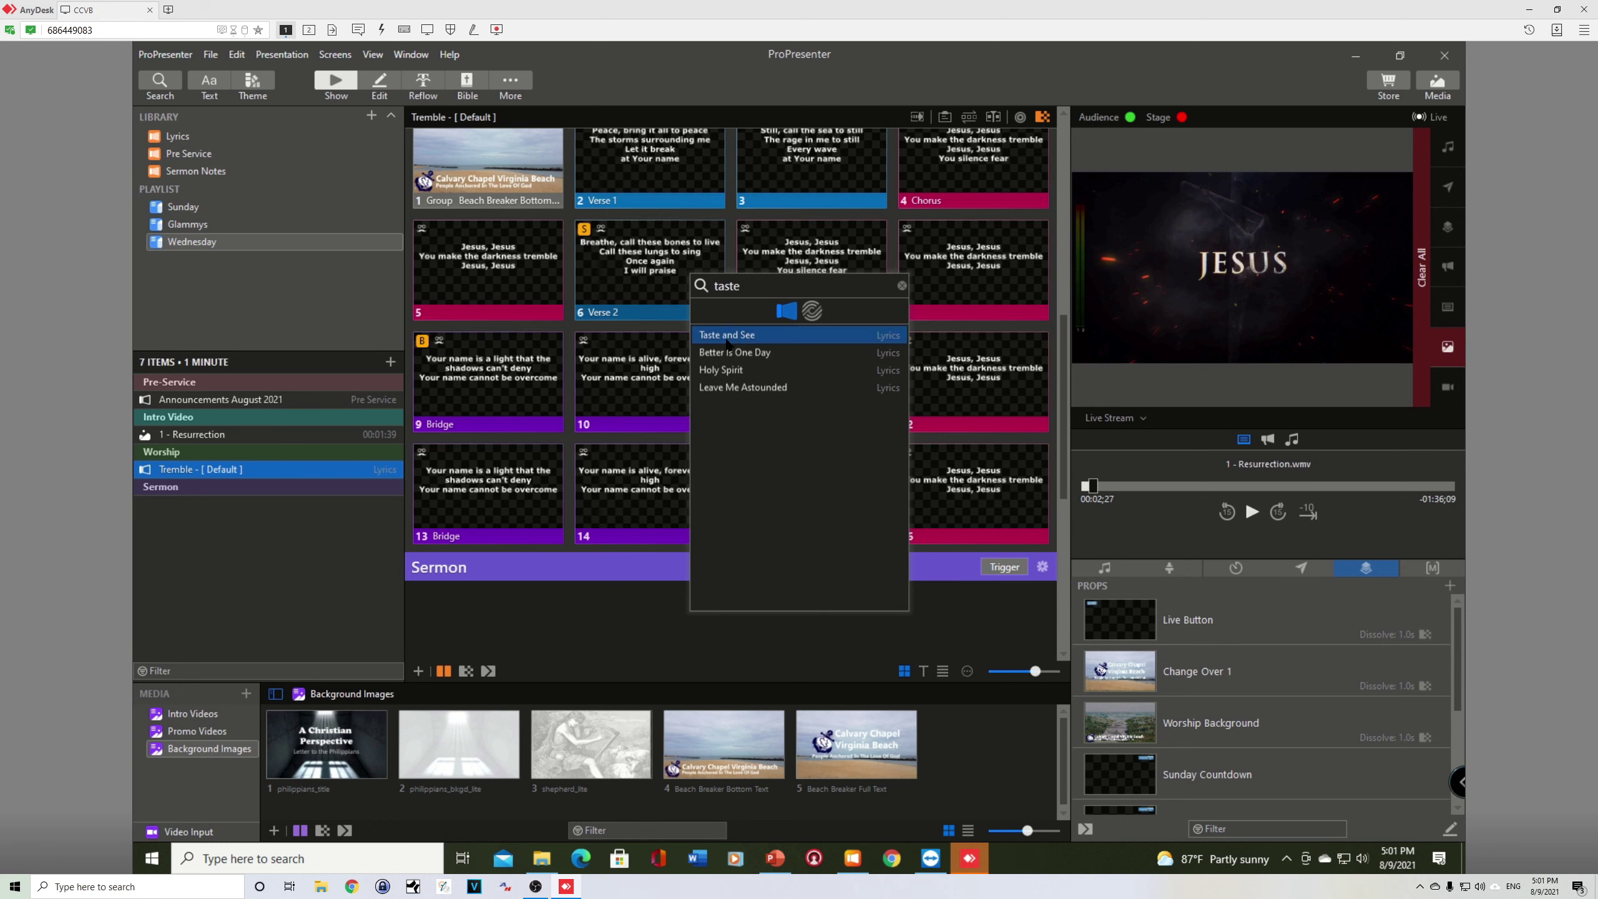
left_click_drag(727, 340, 186, 481)
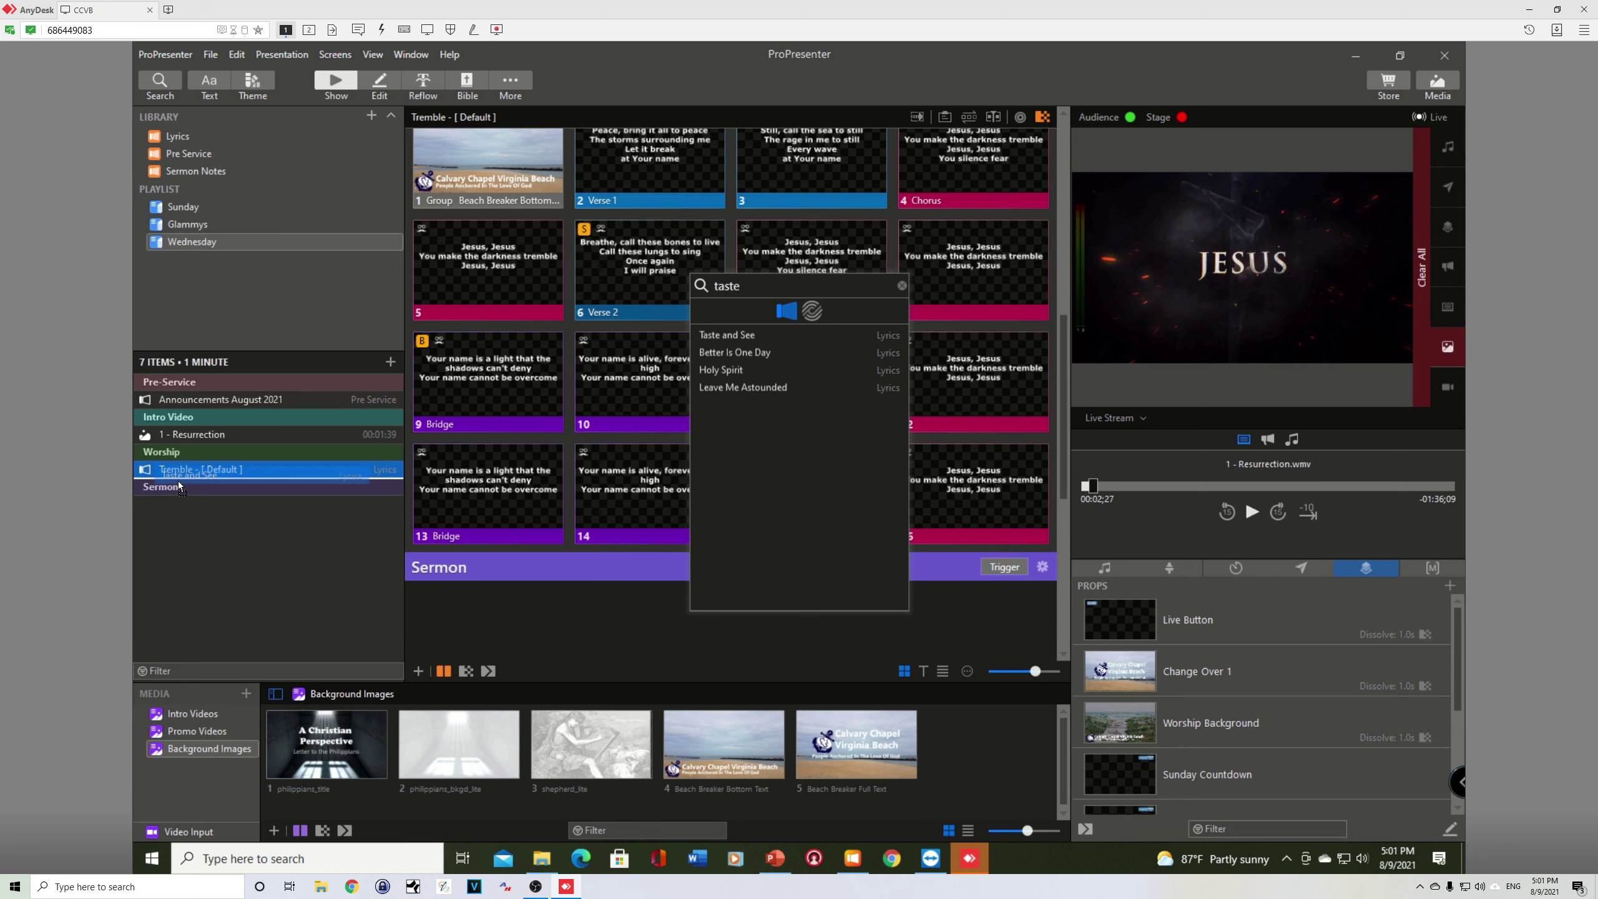
- Search the library for "bread of life" and add Bread of Life below Taste and See in the Worship section
double_click(729, 287)
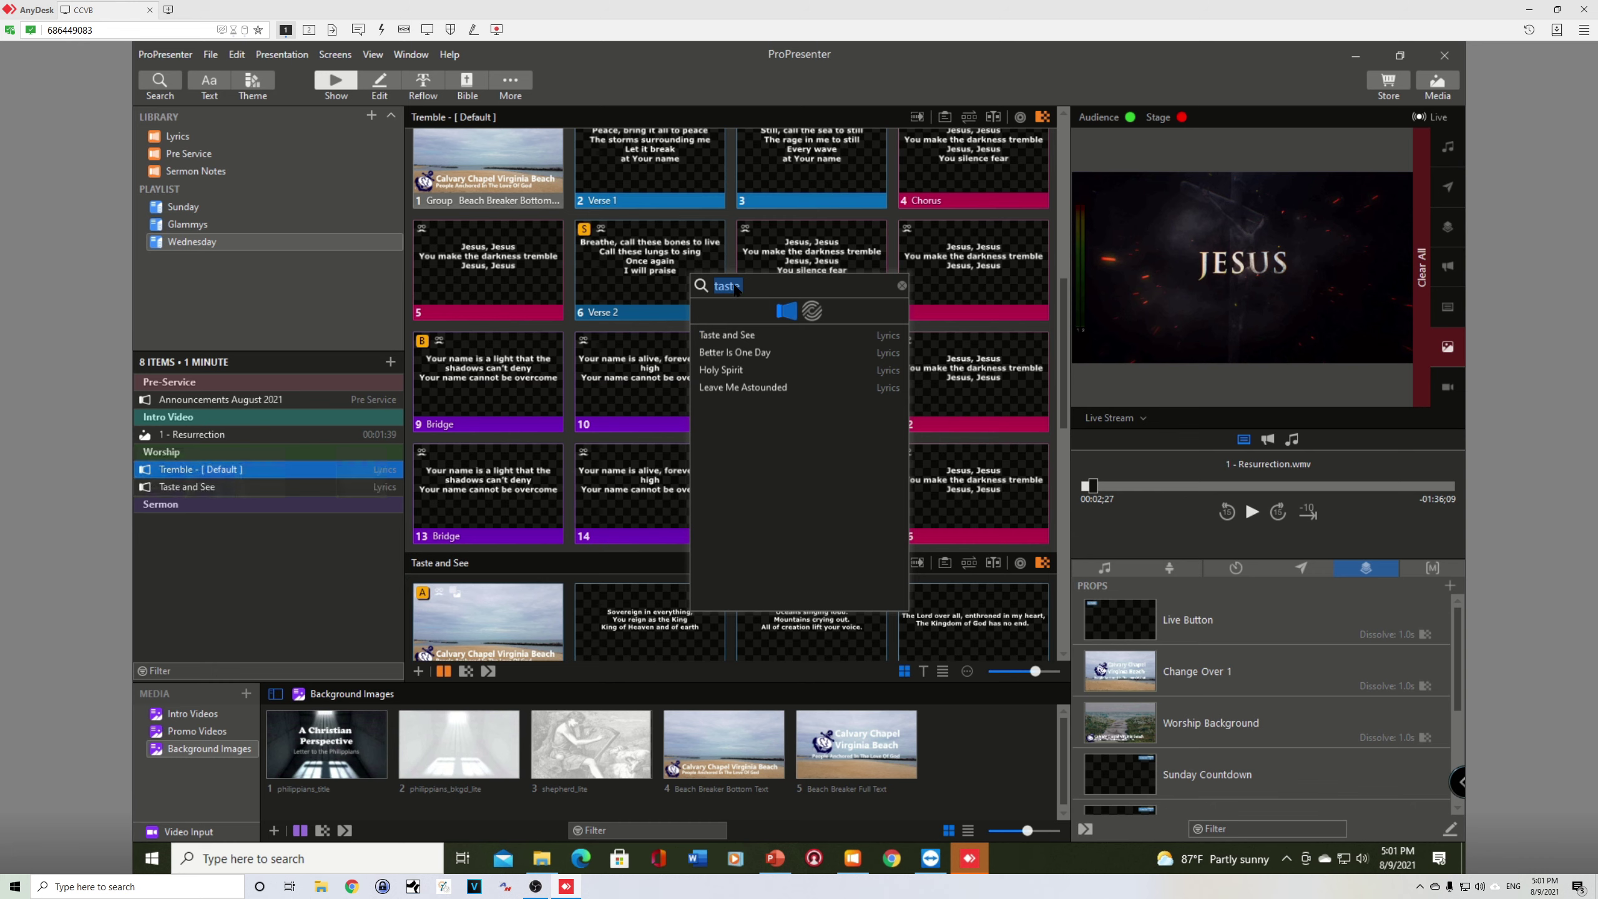
left_click(902, 288)
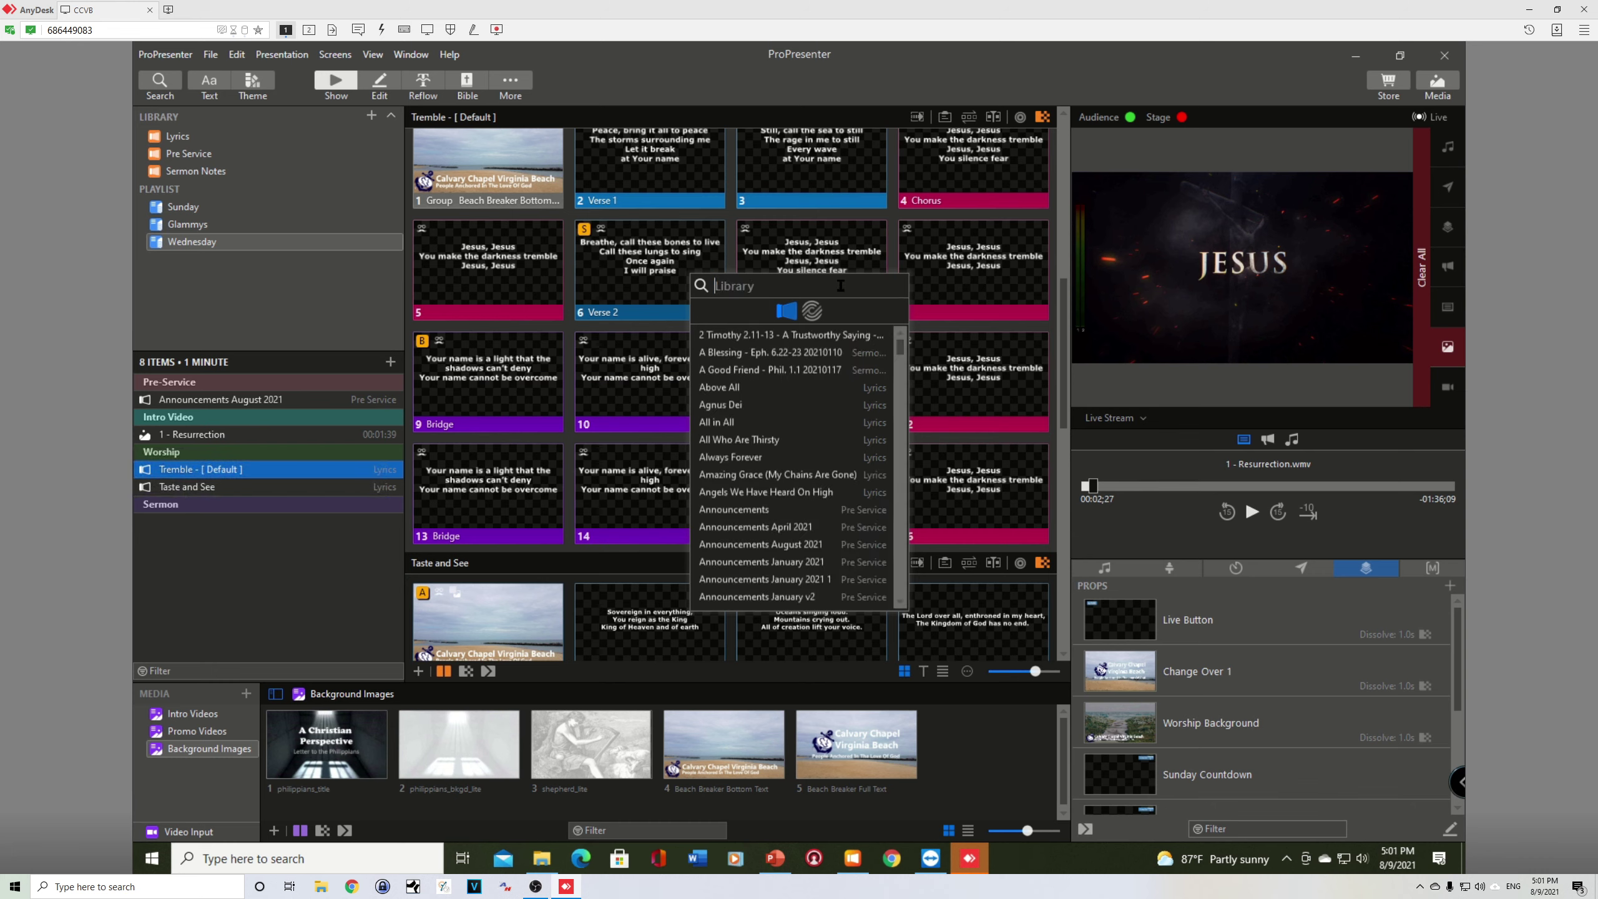
type("brea")
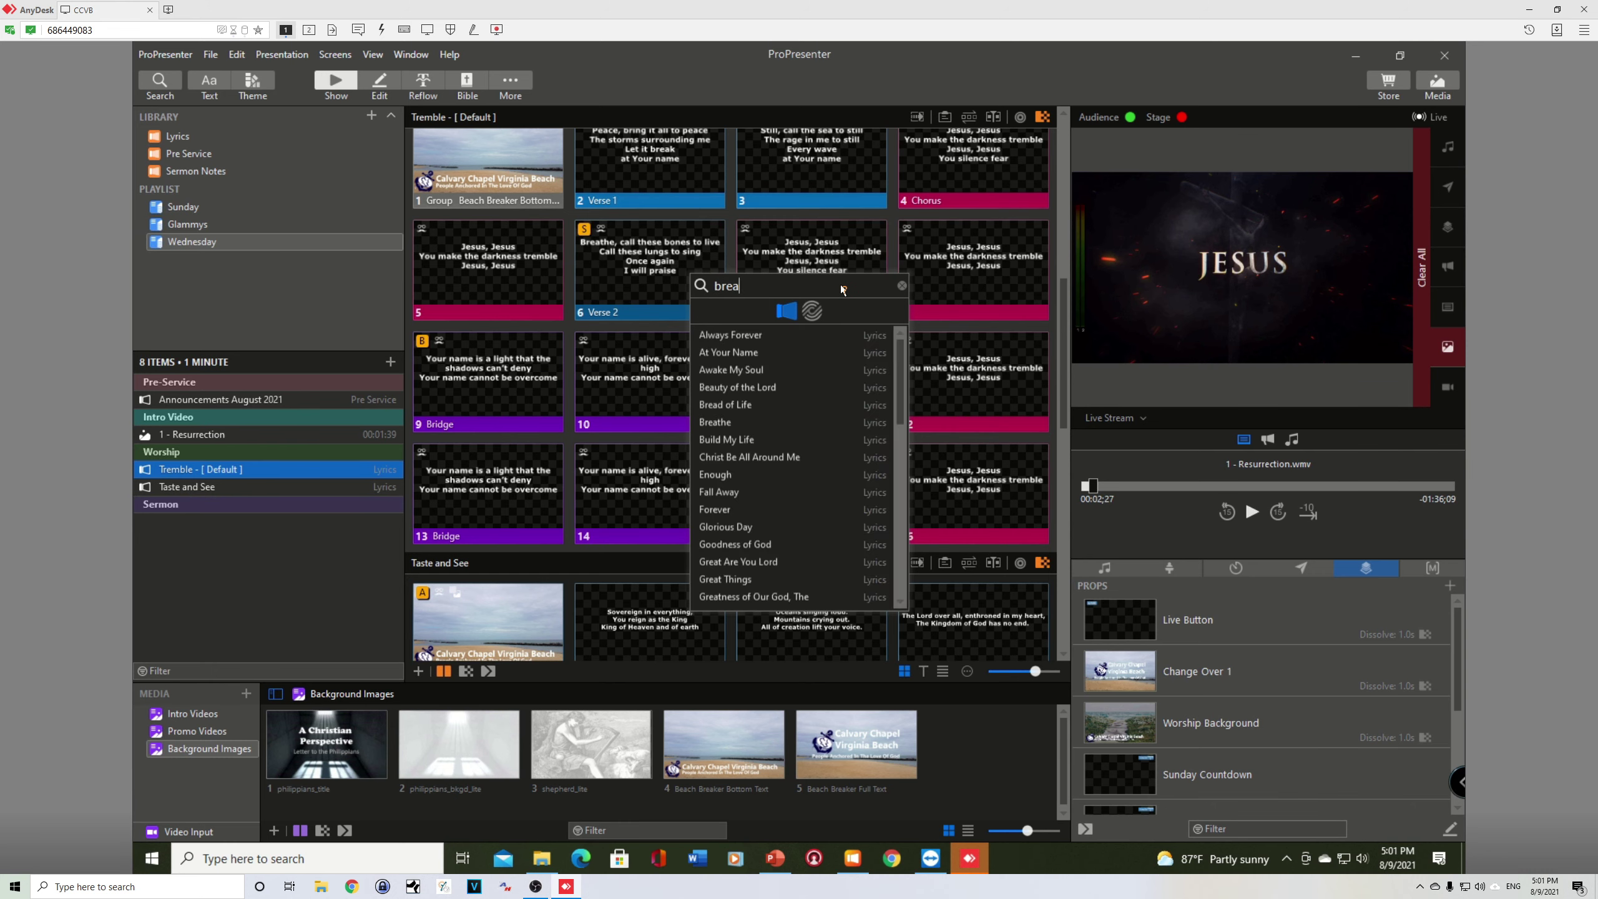
type("d of lije")
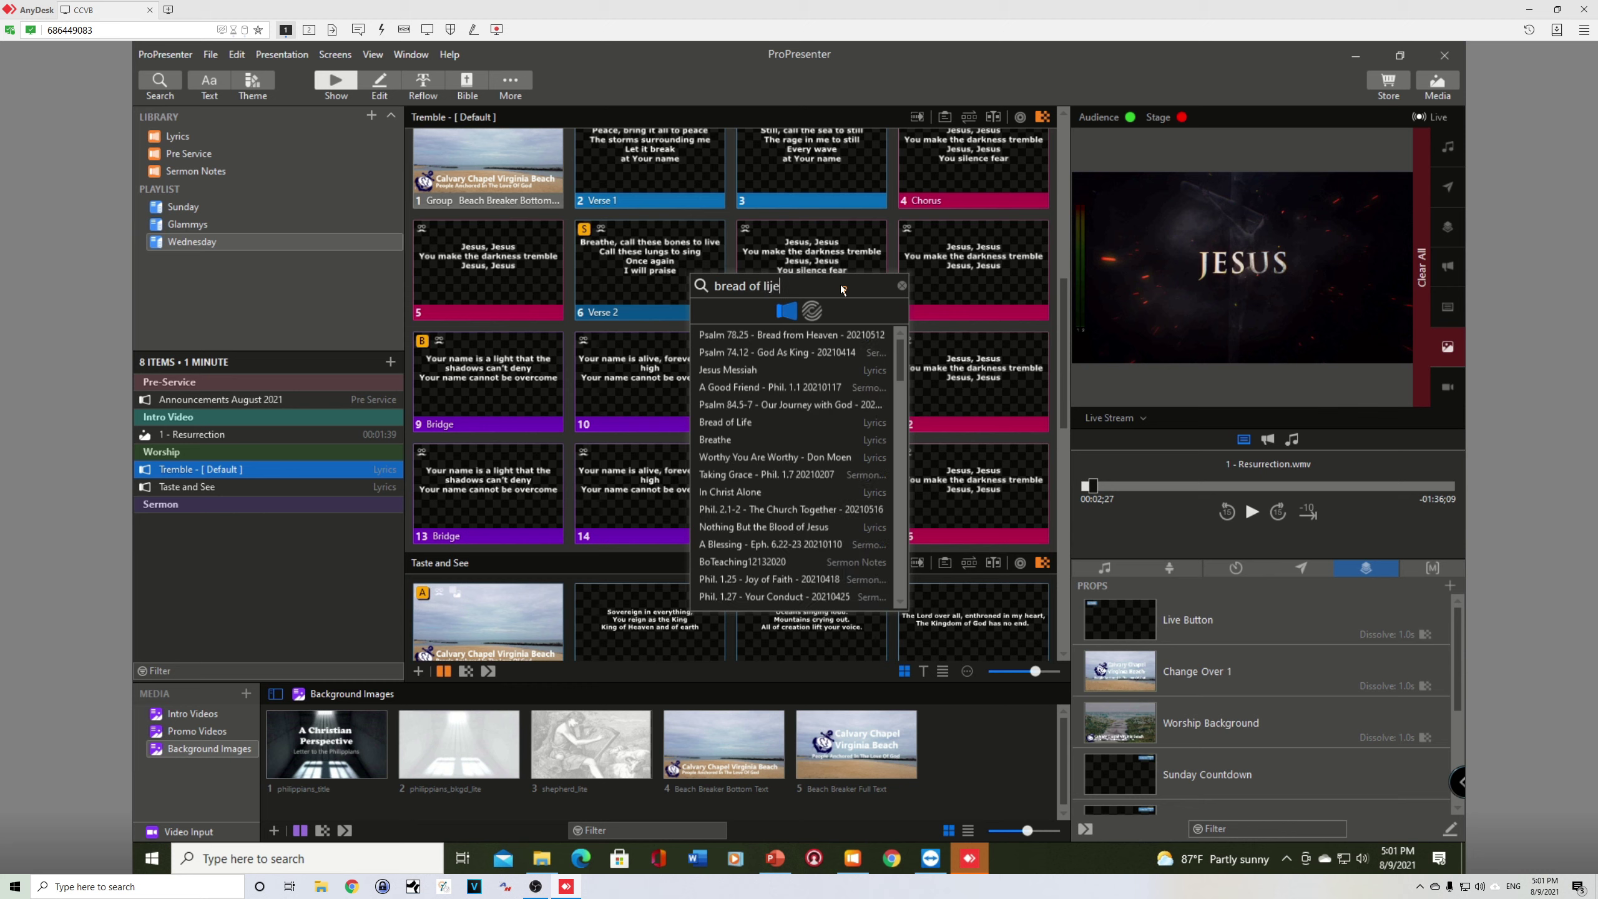
key("BackSpace")
key("BackSpace")
type("fe")
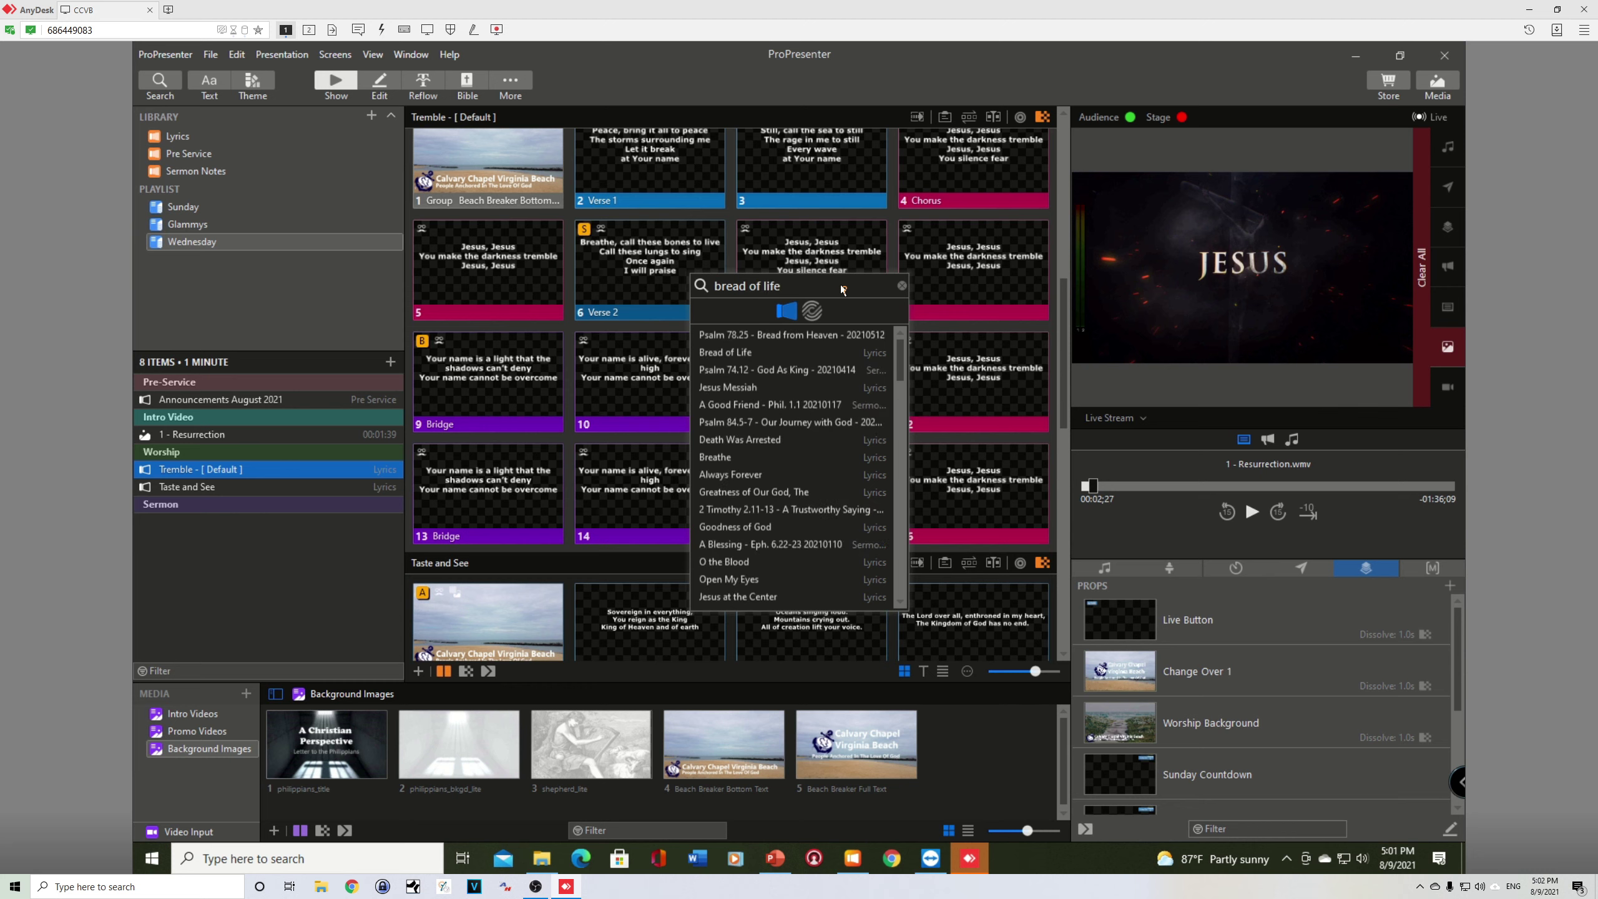
left_click_drag(730, 364, 199, 502)
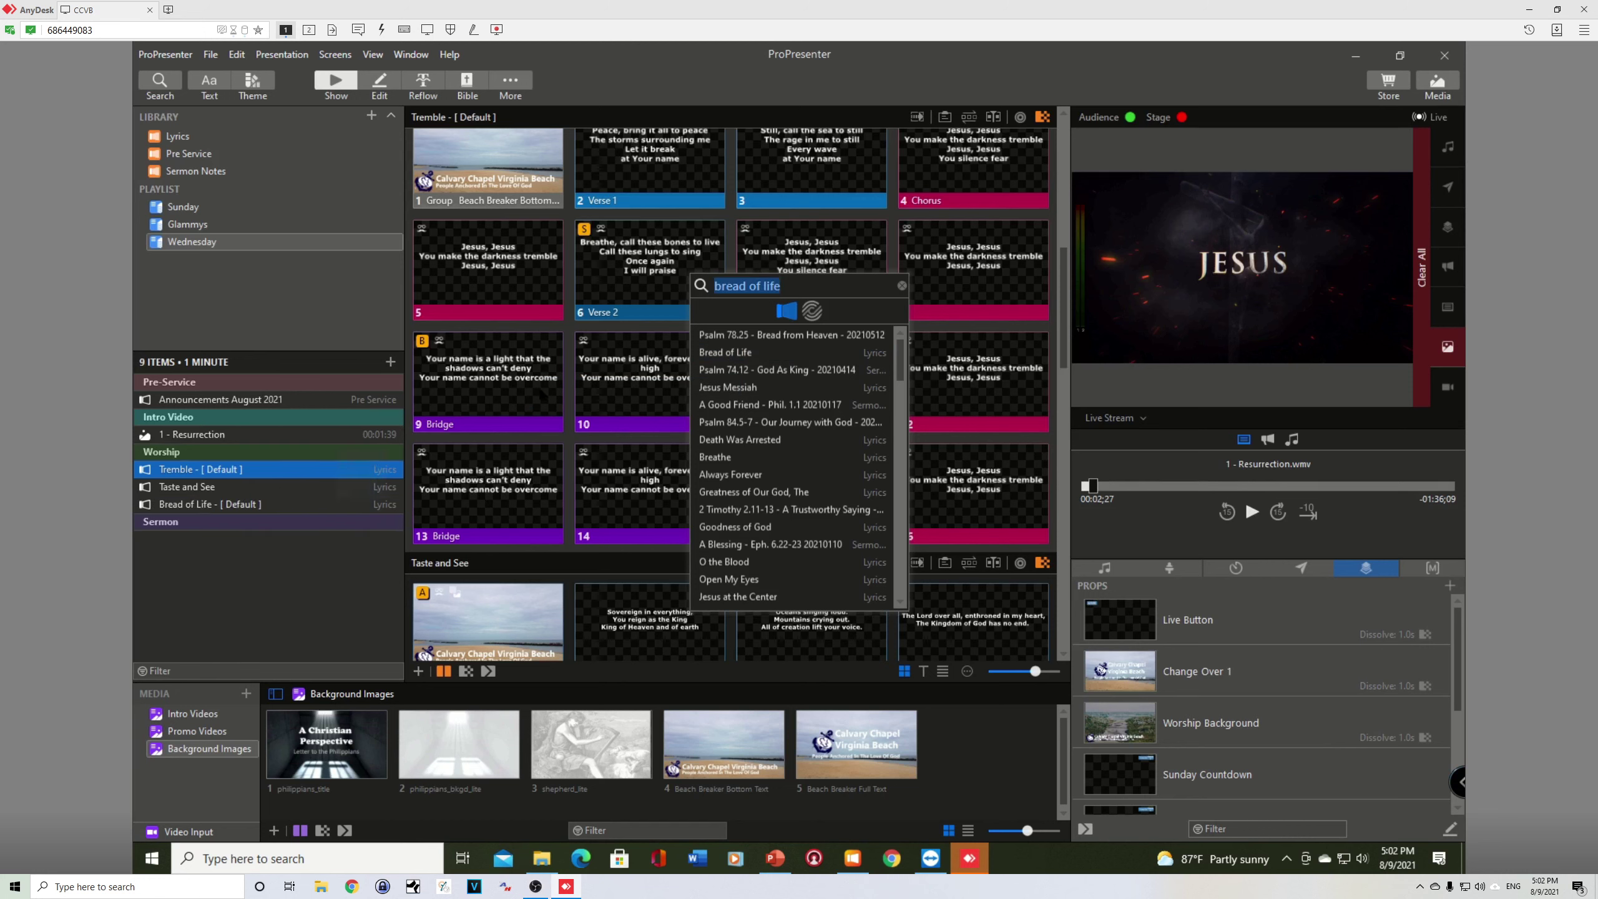
- Search the library for "your name" and add Your Name Yahweh below Bread of Life in the Worship section
left_click(902, 286)
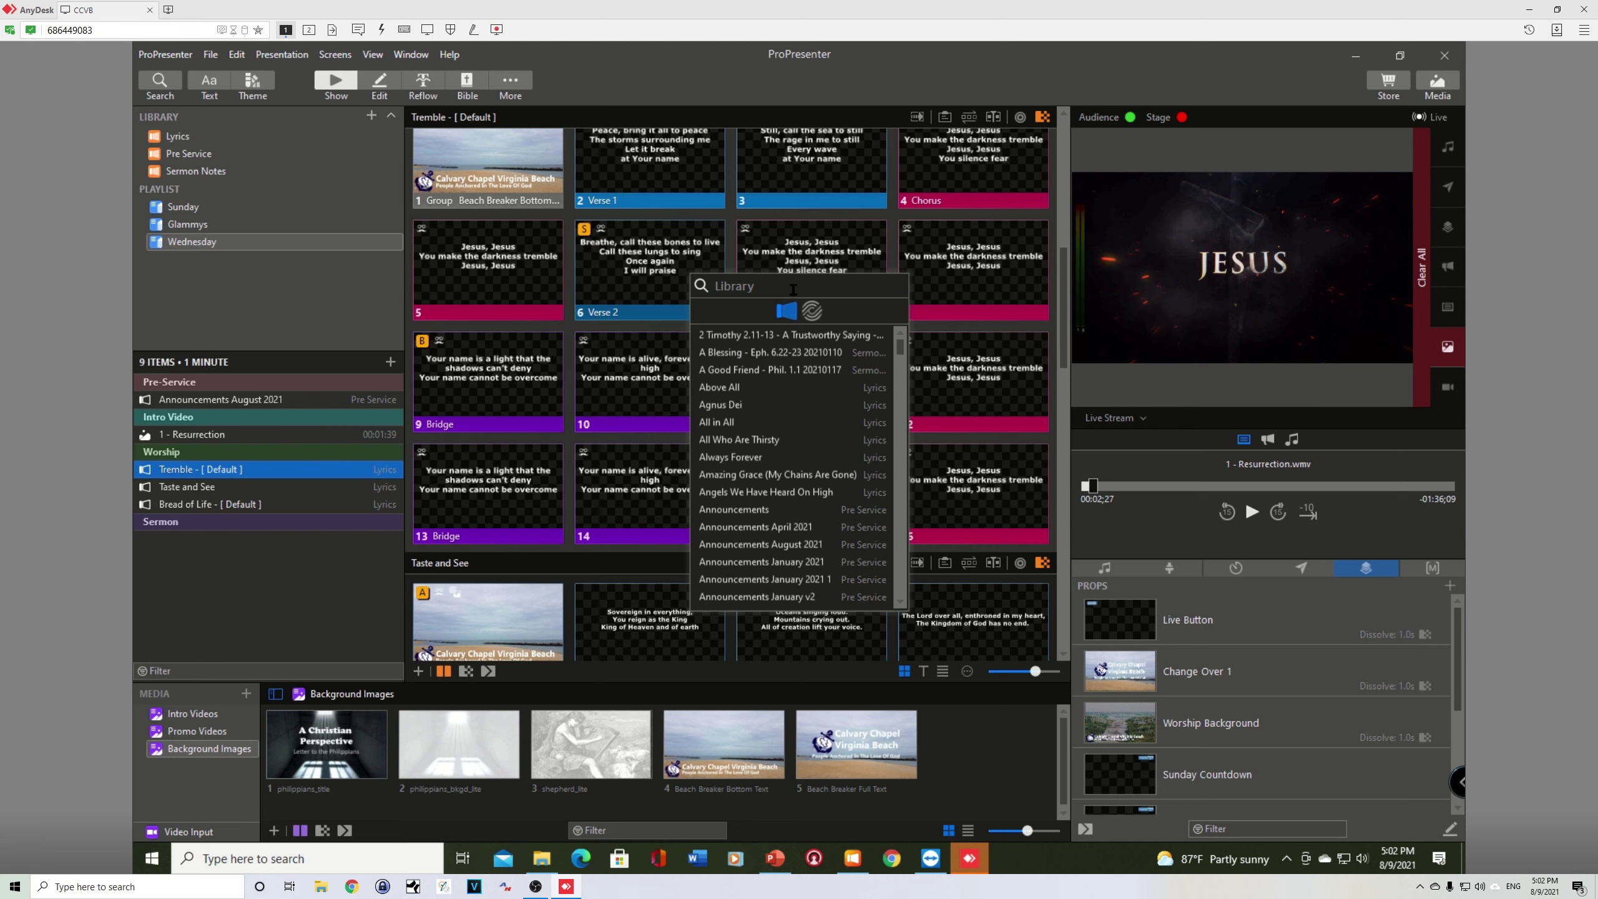
type("your")
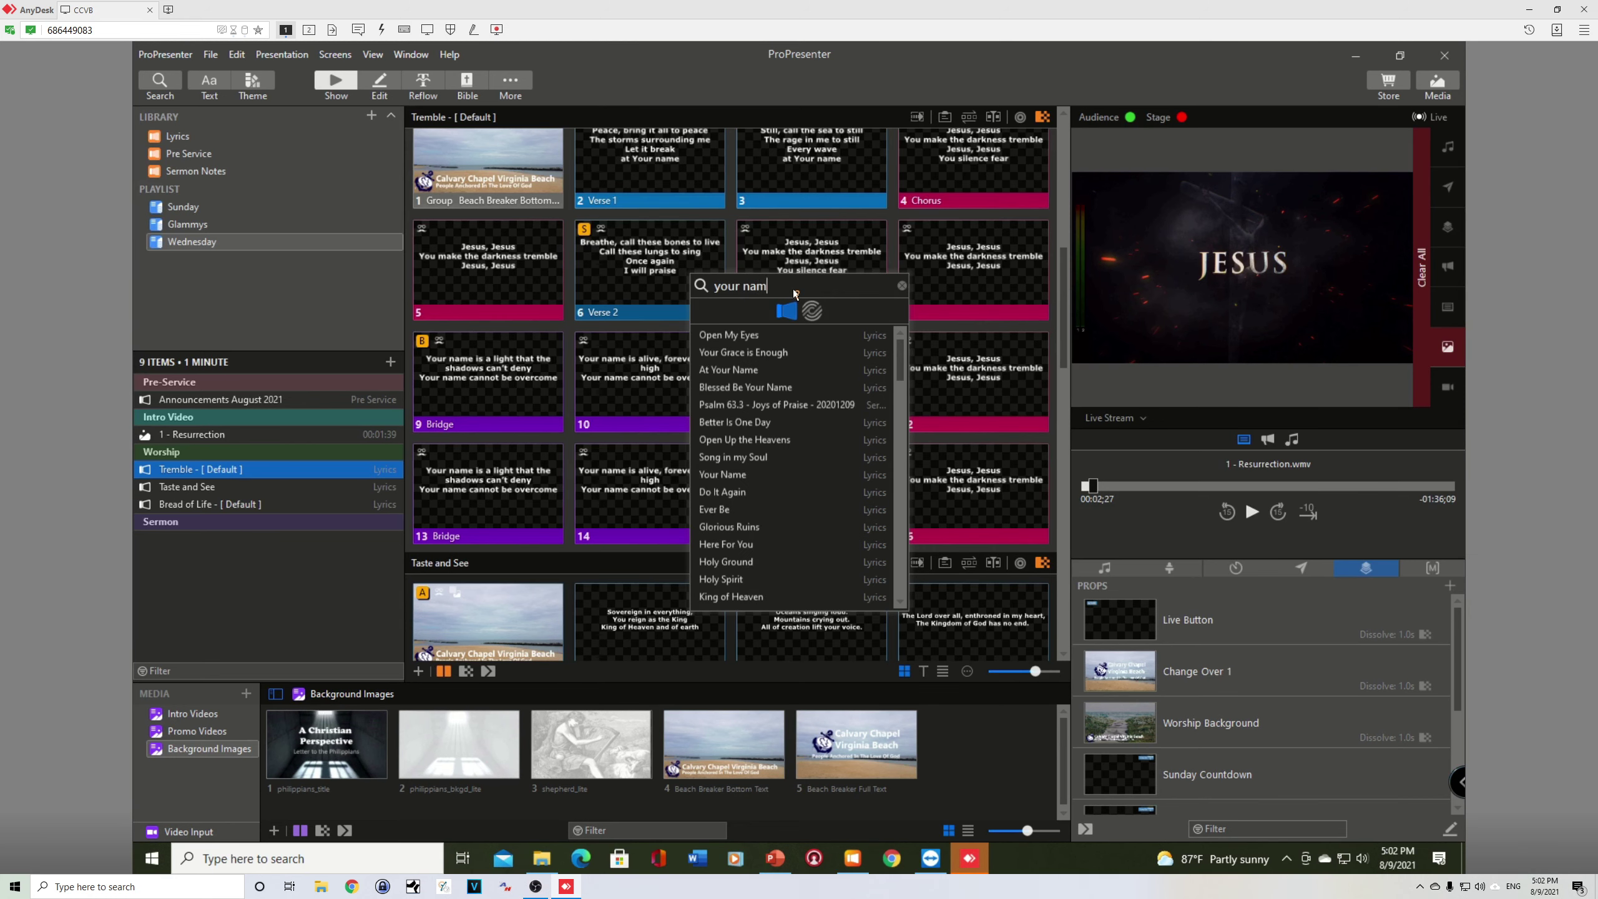
type(" name")
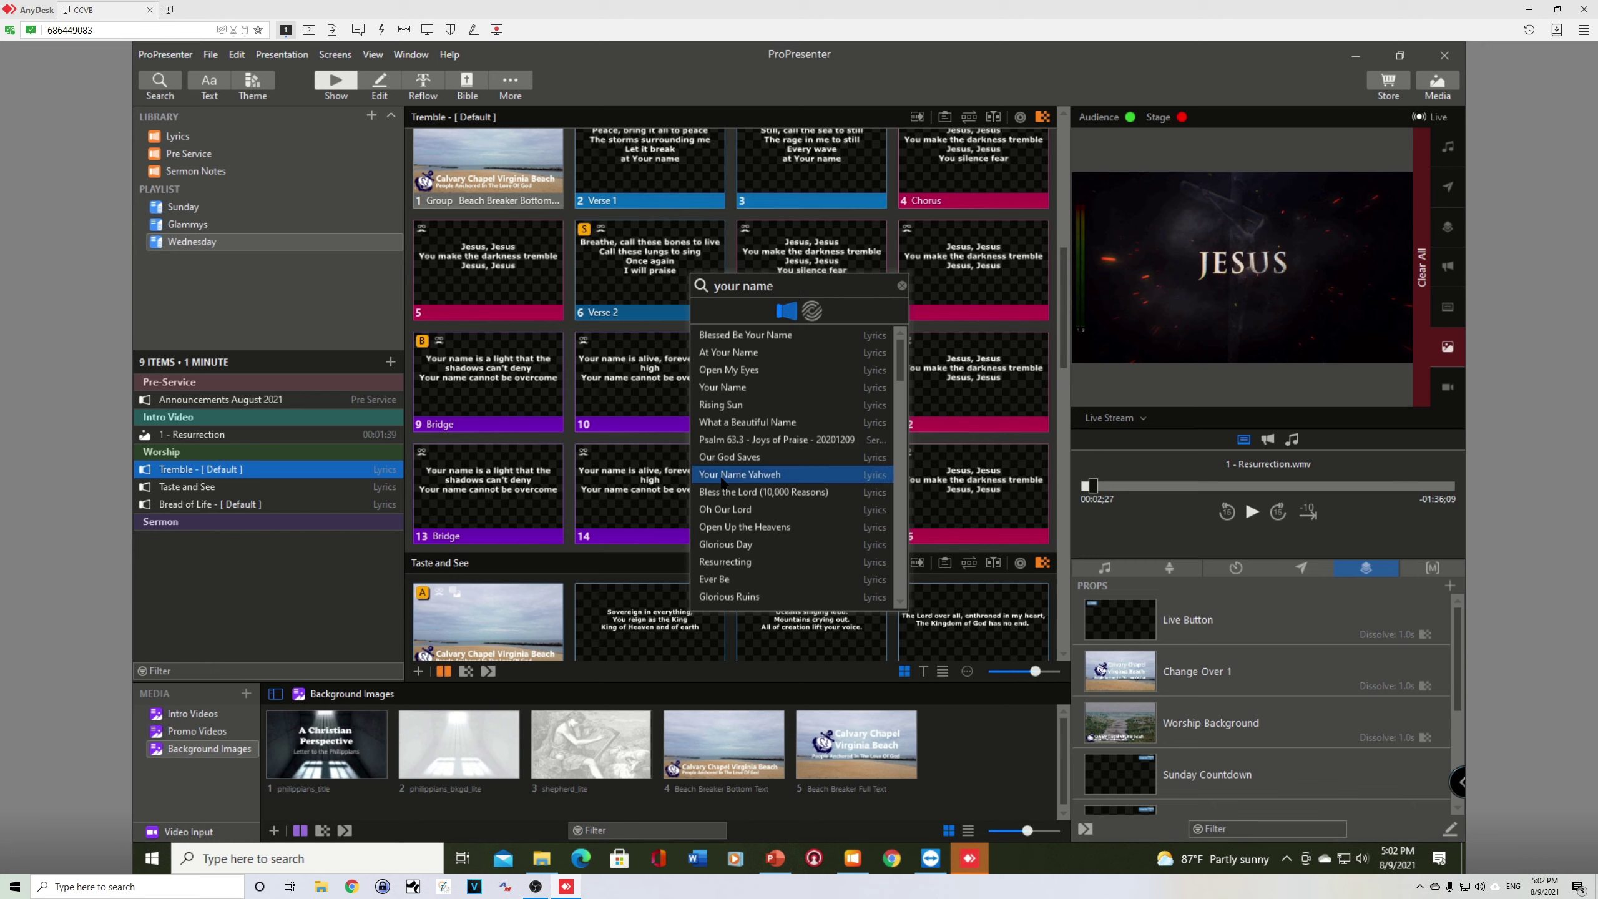
left_click_drag(724, 474, 198, 517)
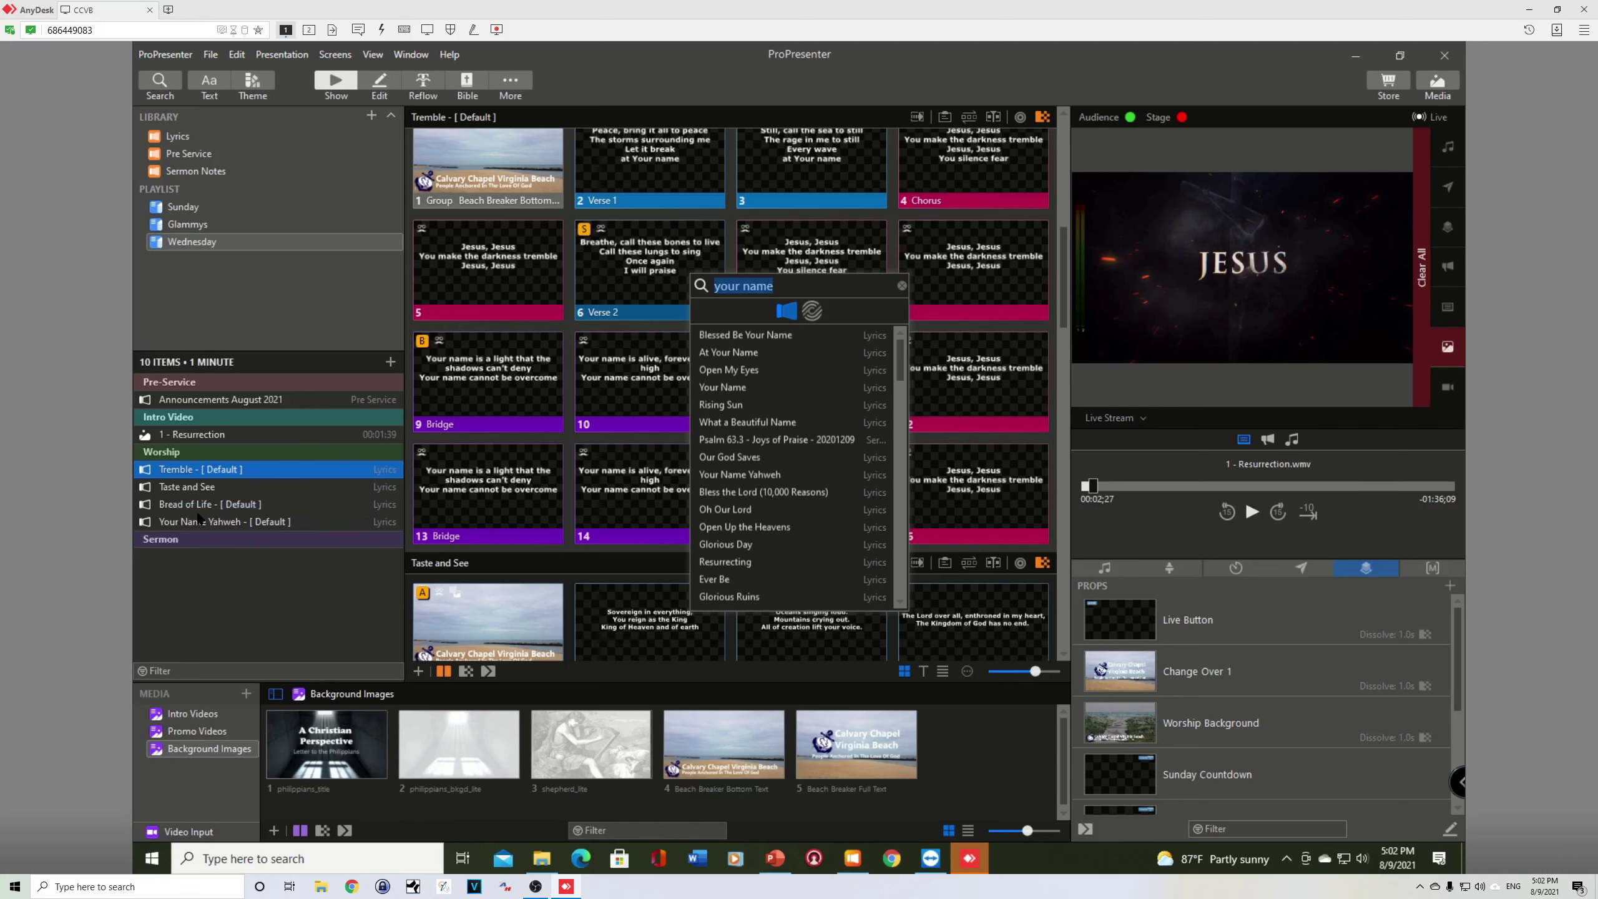
- Search the library for "faithful" and add My God Is Faithful as the last song of the Worship section
left_click(902, 285)
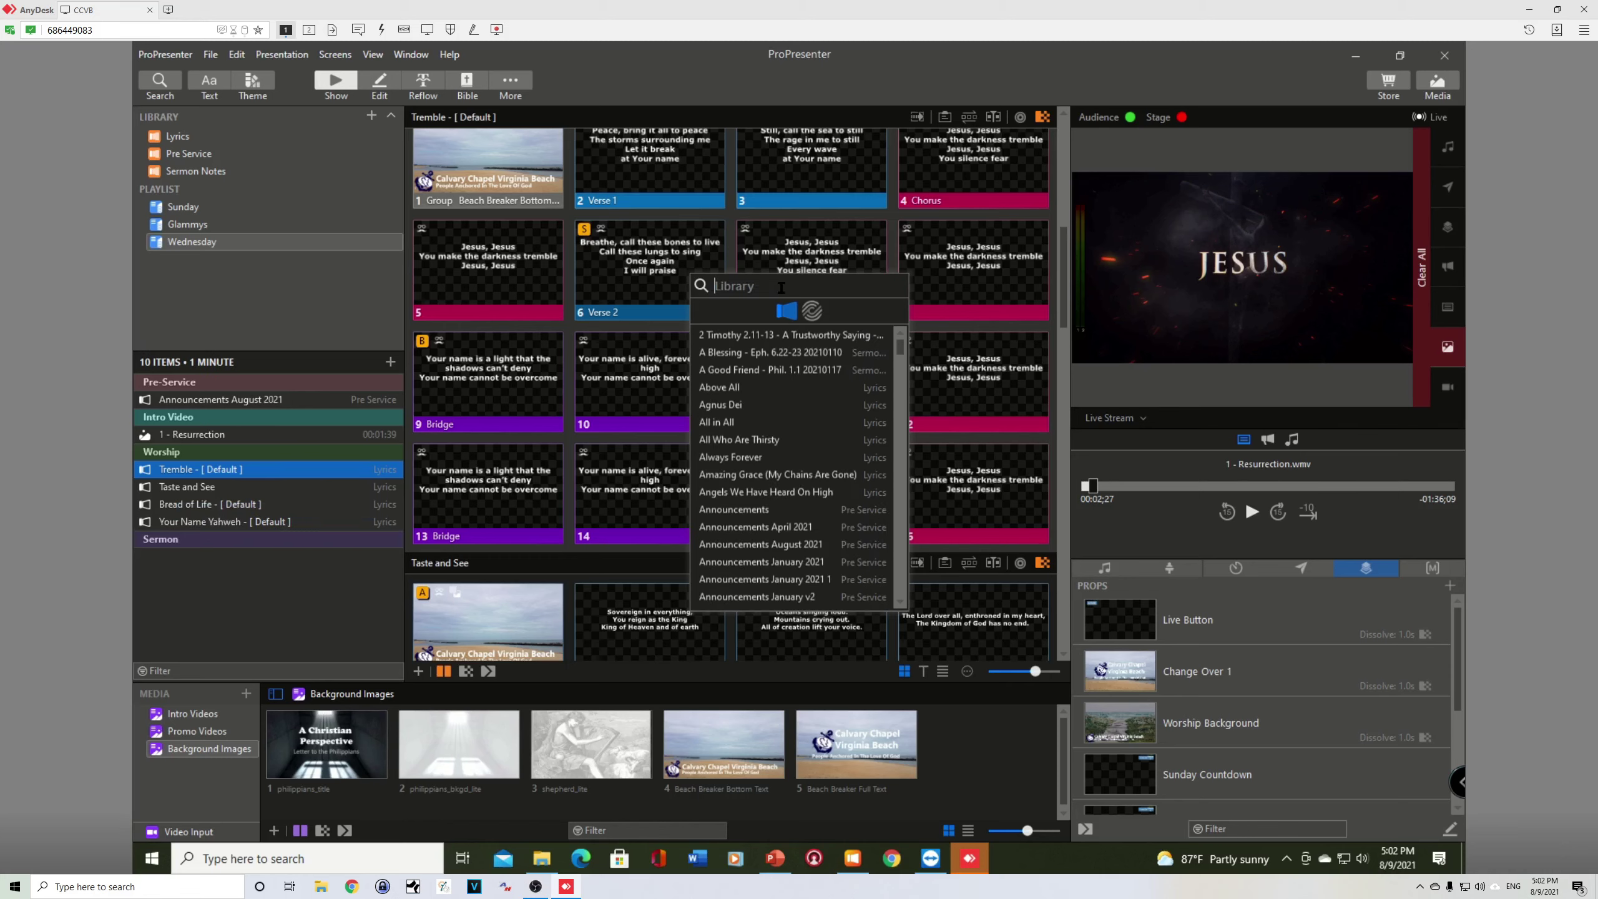
type("faith")
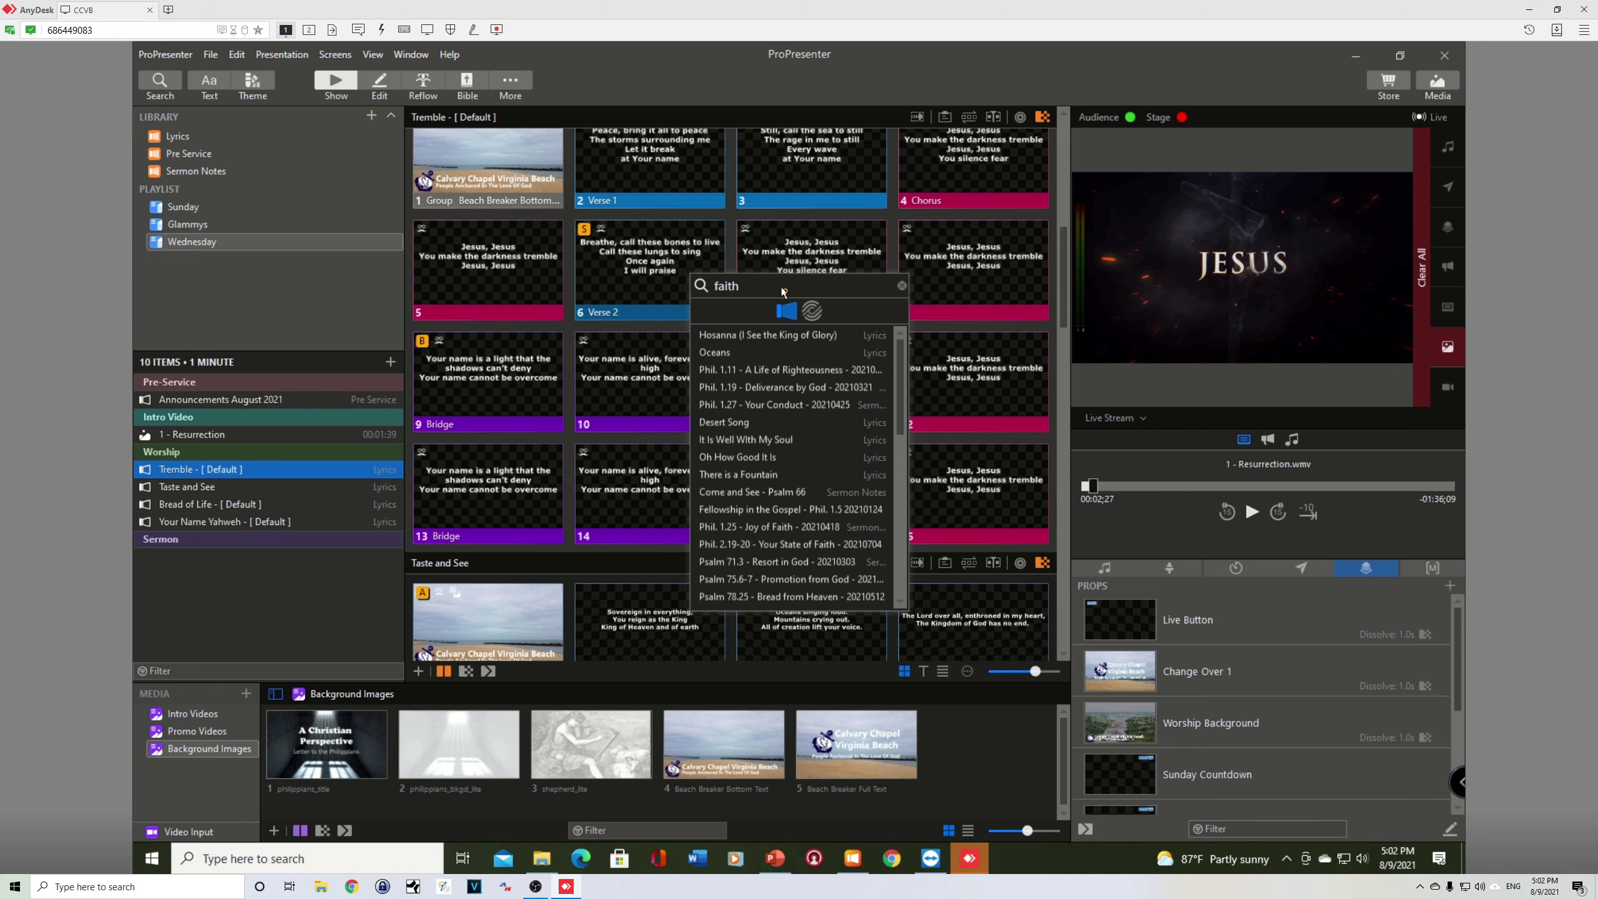
type("ful")
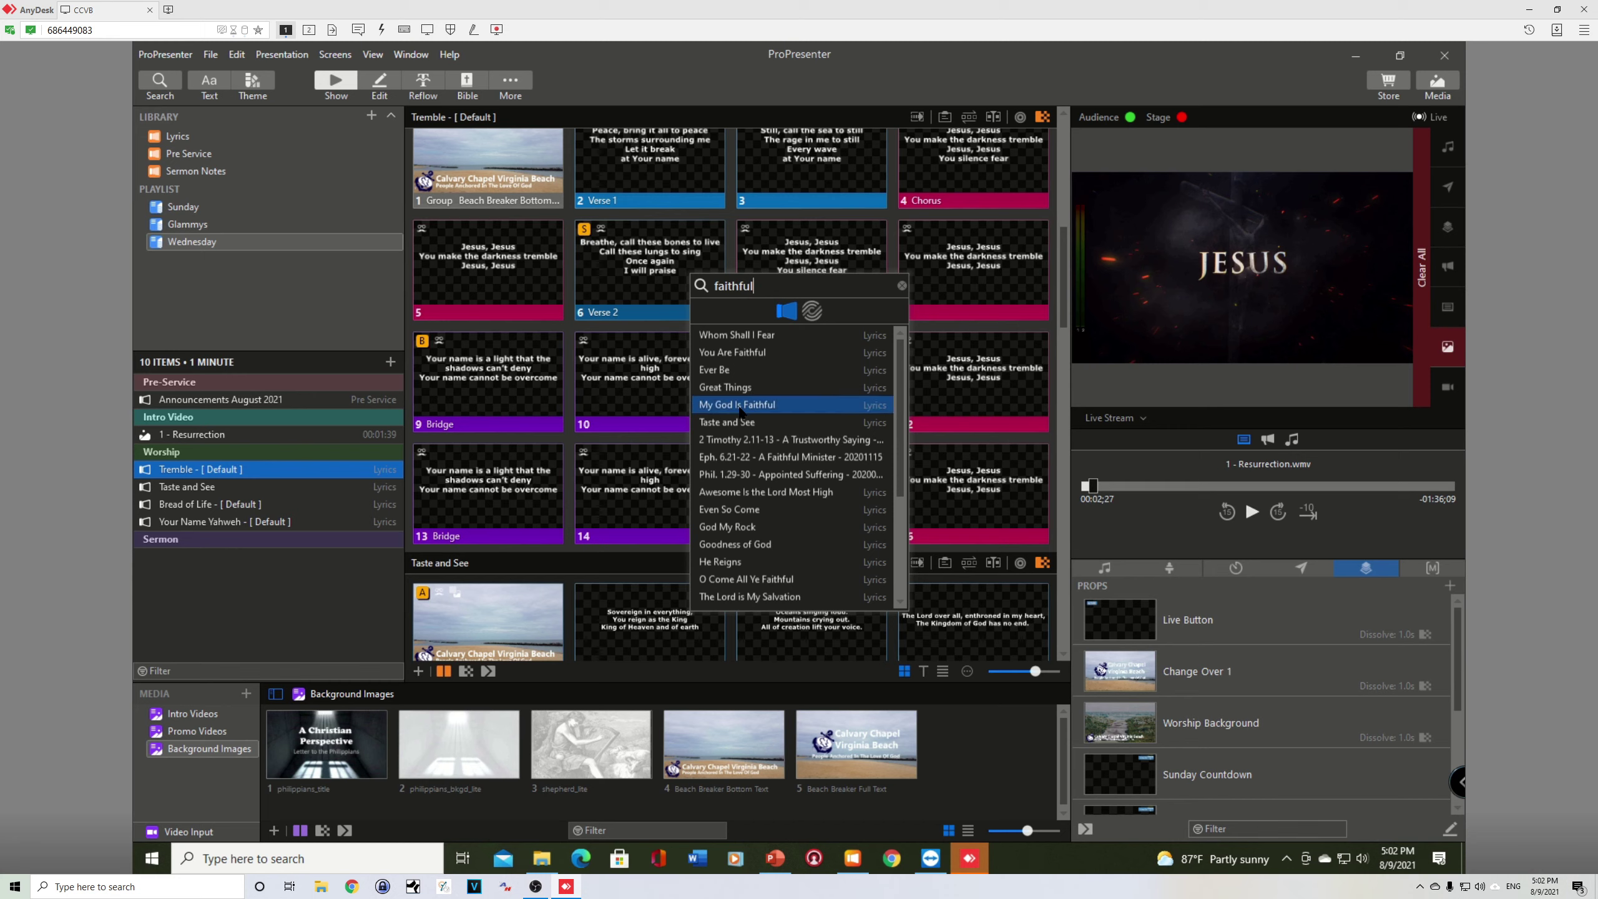
left_click_drag(740, 411, 195, 538)
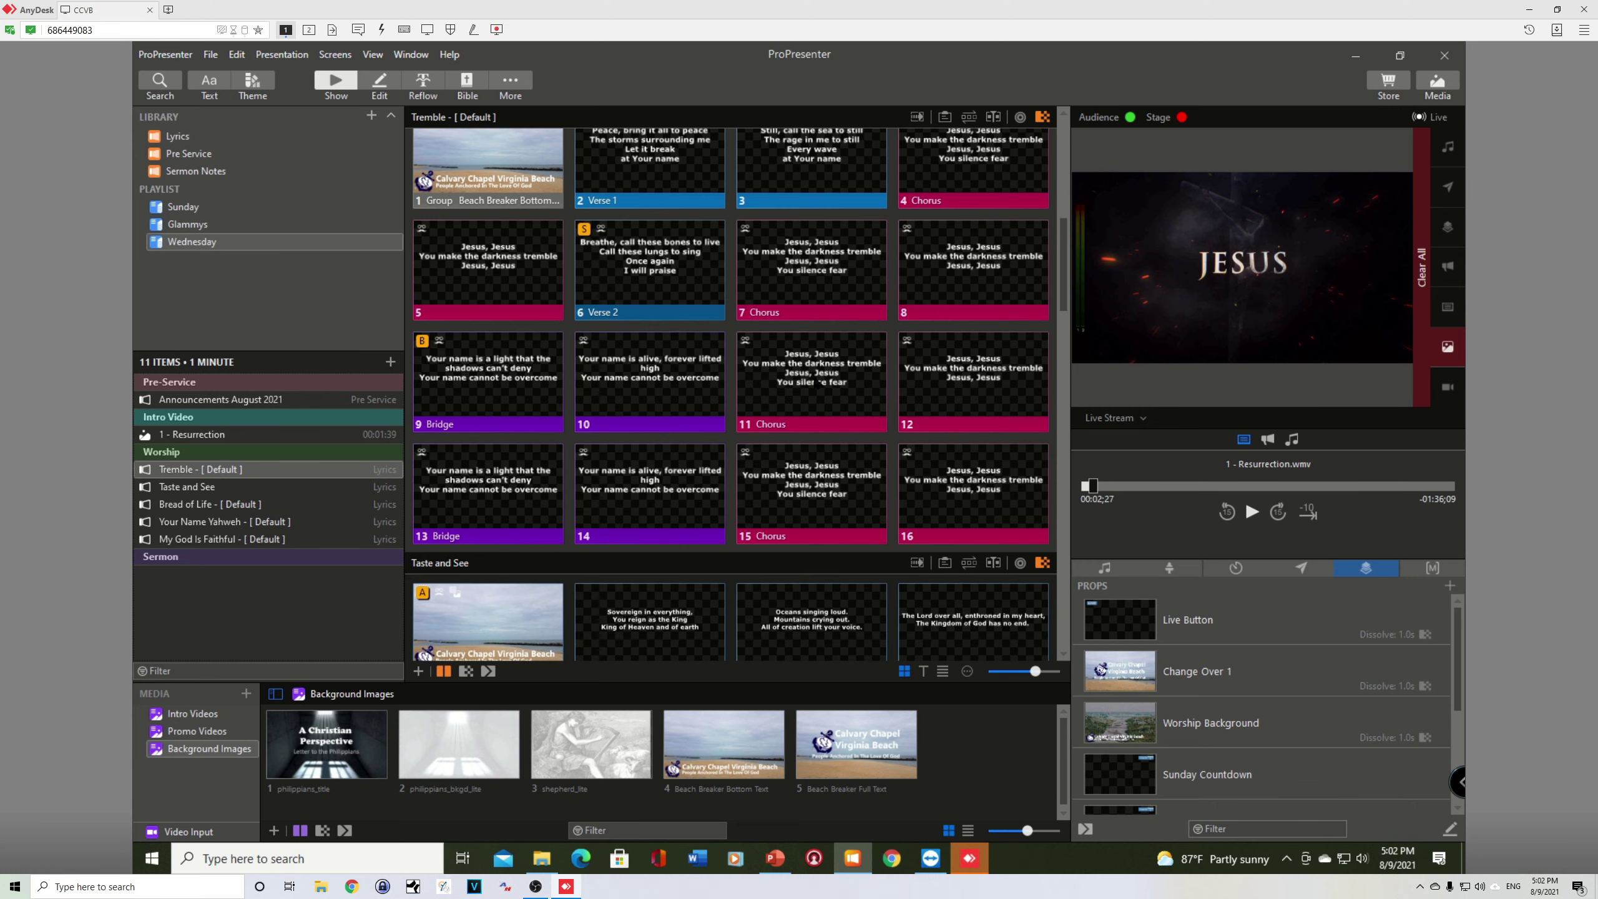
- Review the slides of each Worship song in turn, from Tremble through My God Is Faithful
left_click(179, 472)
left_click(179, 489)
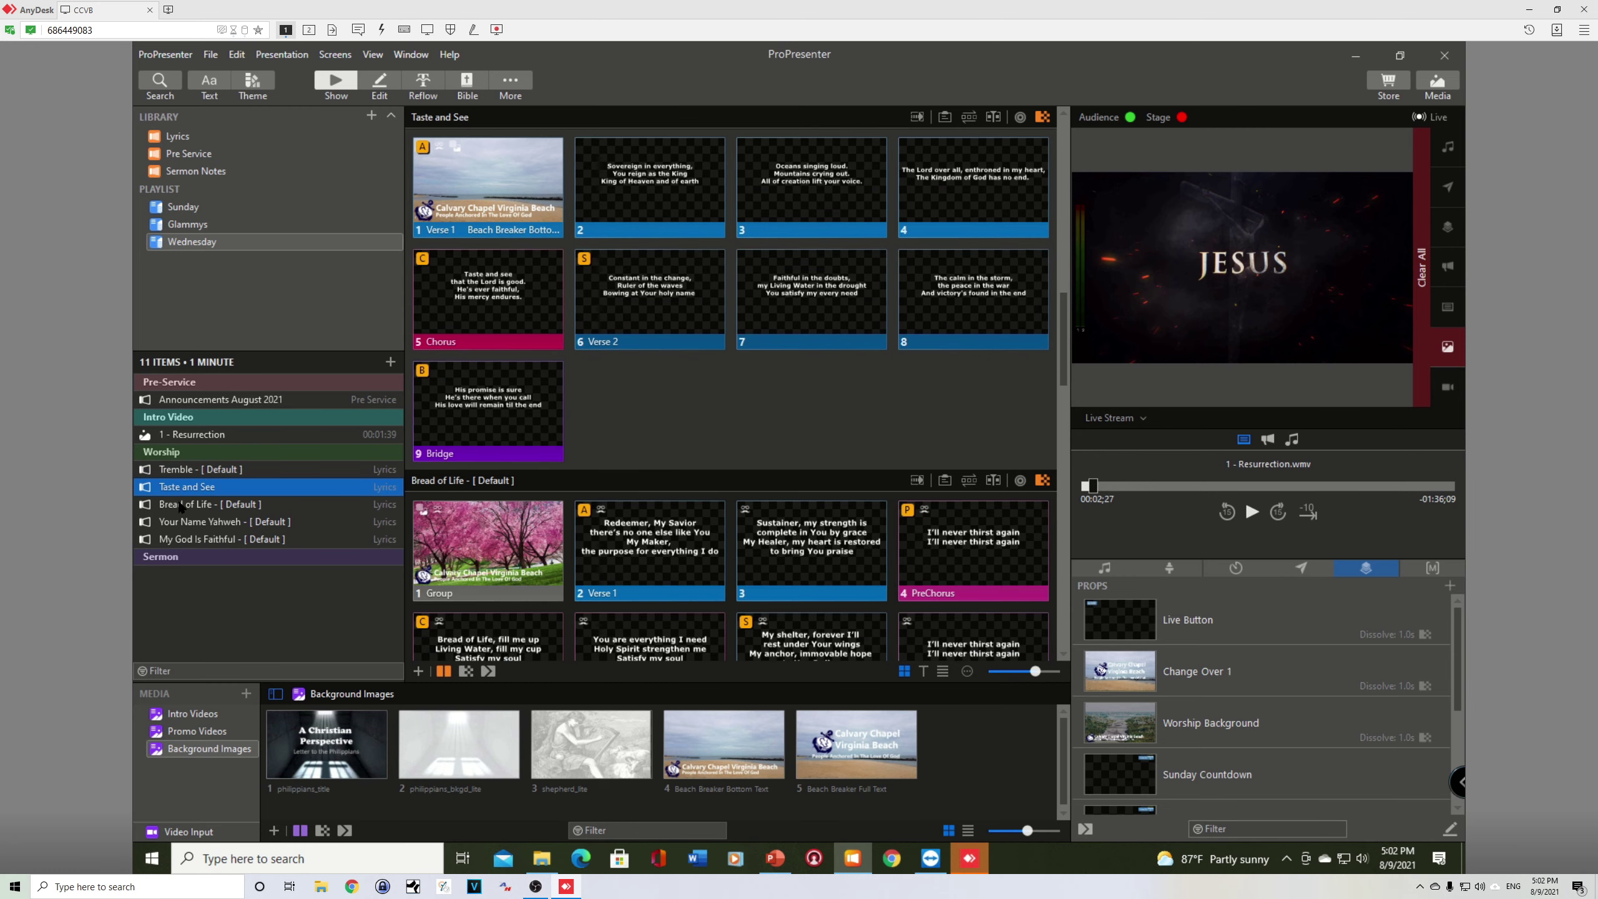
left_click(181, 506)
left_click(182, 522)
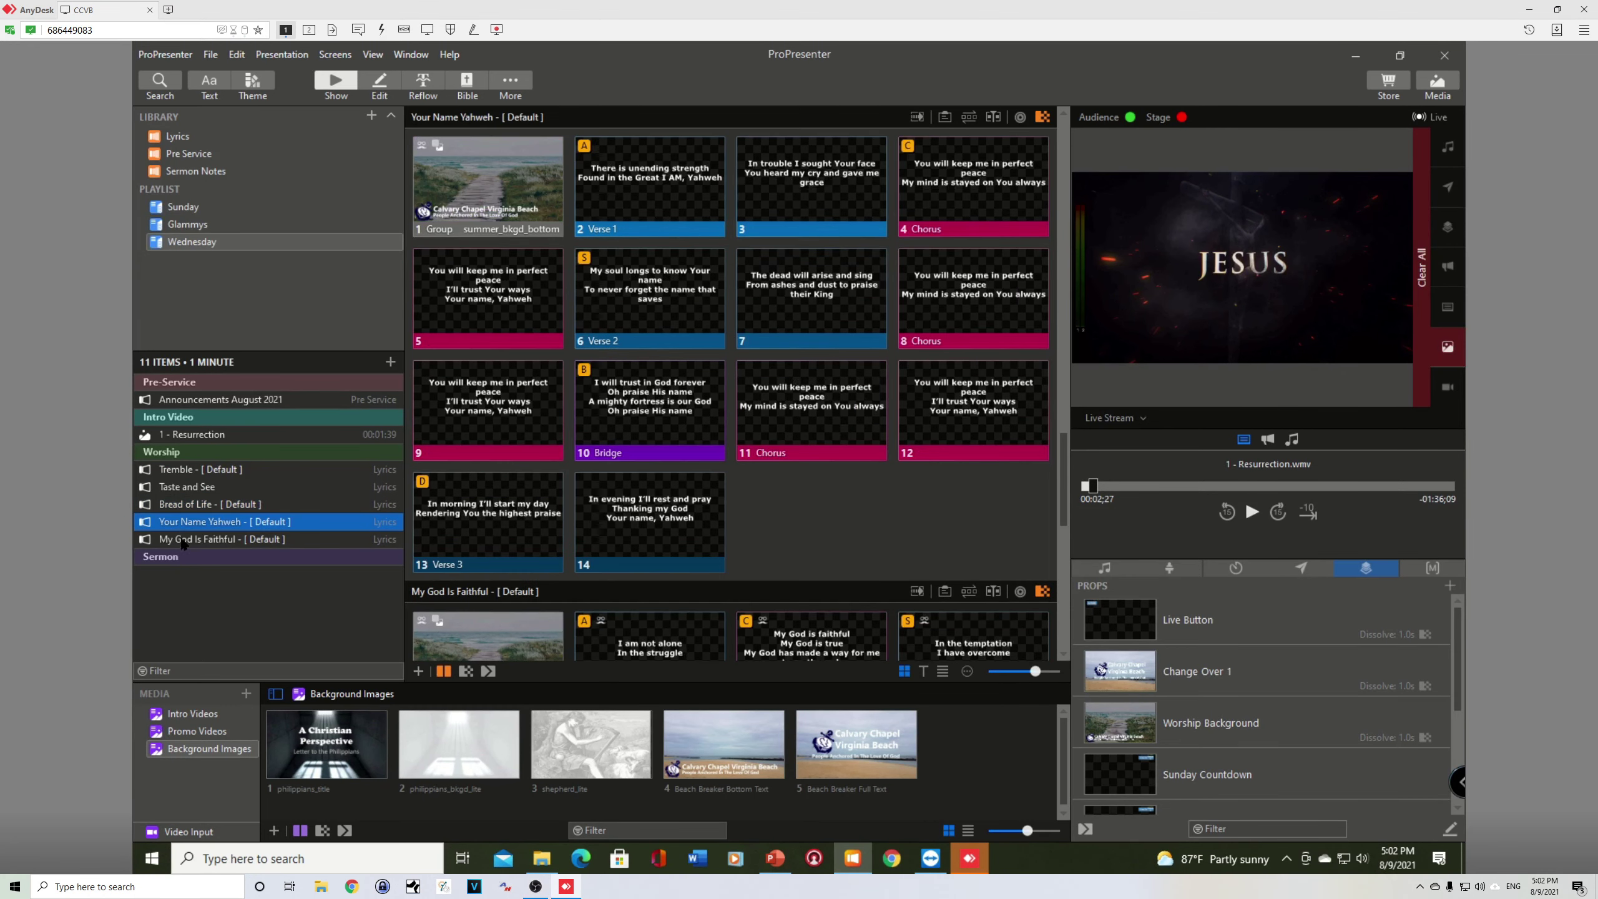
left_click(181, 540)
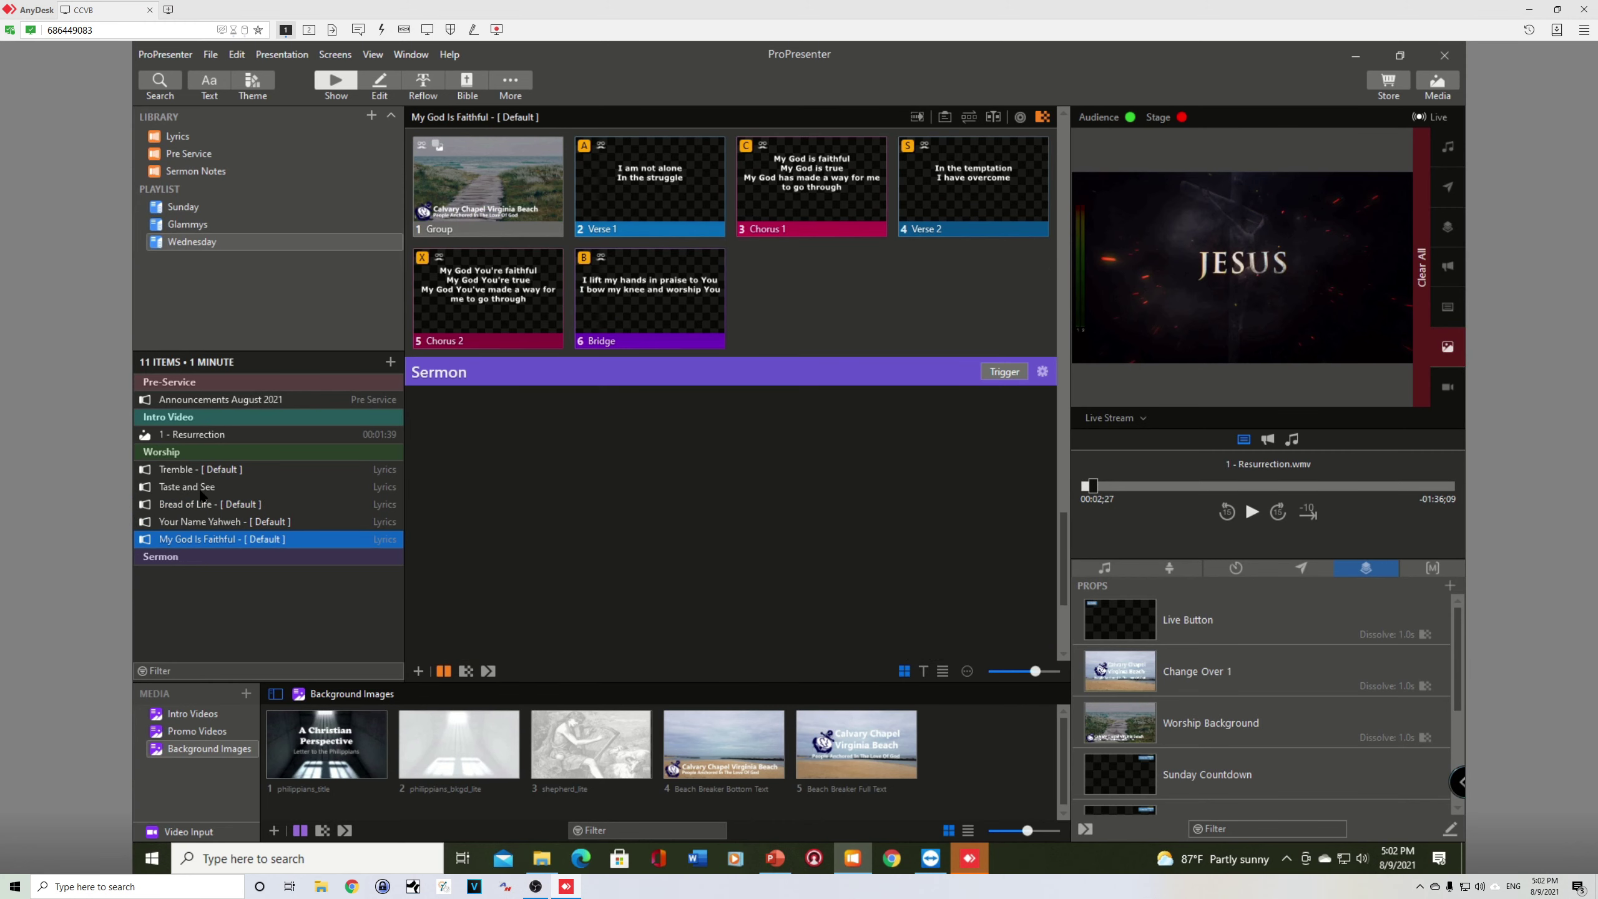
- Replace the Cherry Blossom Bottom Text background on the first slide of Bread of Life with the Beach Breaker Bottom Text image
left_click(202, 471)
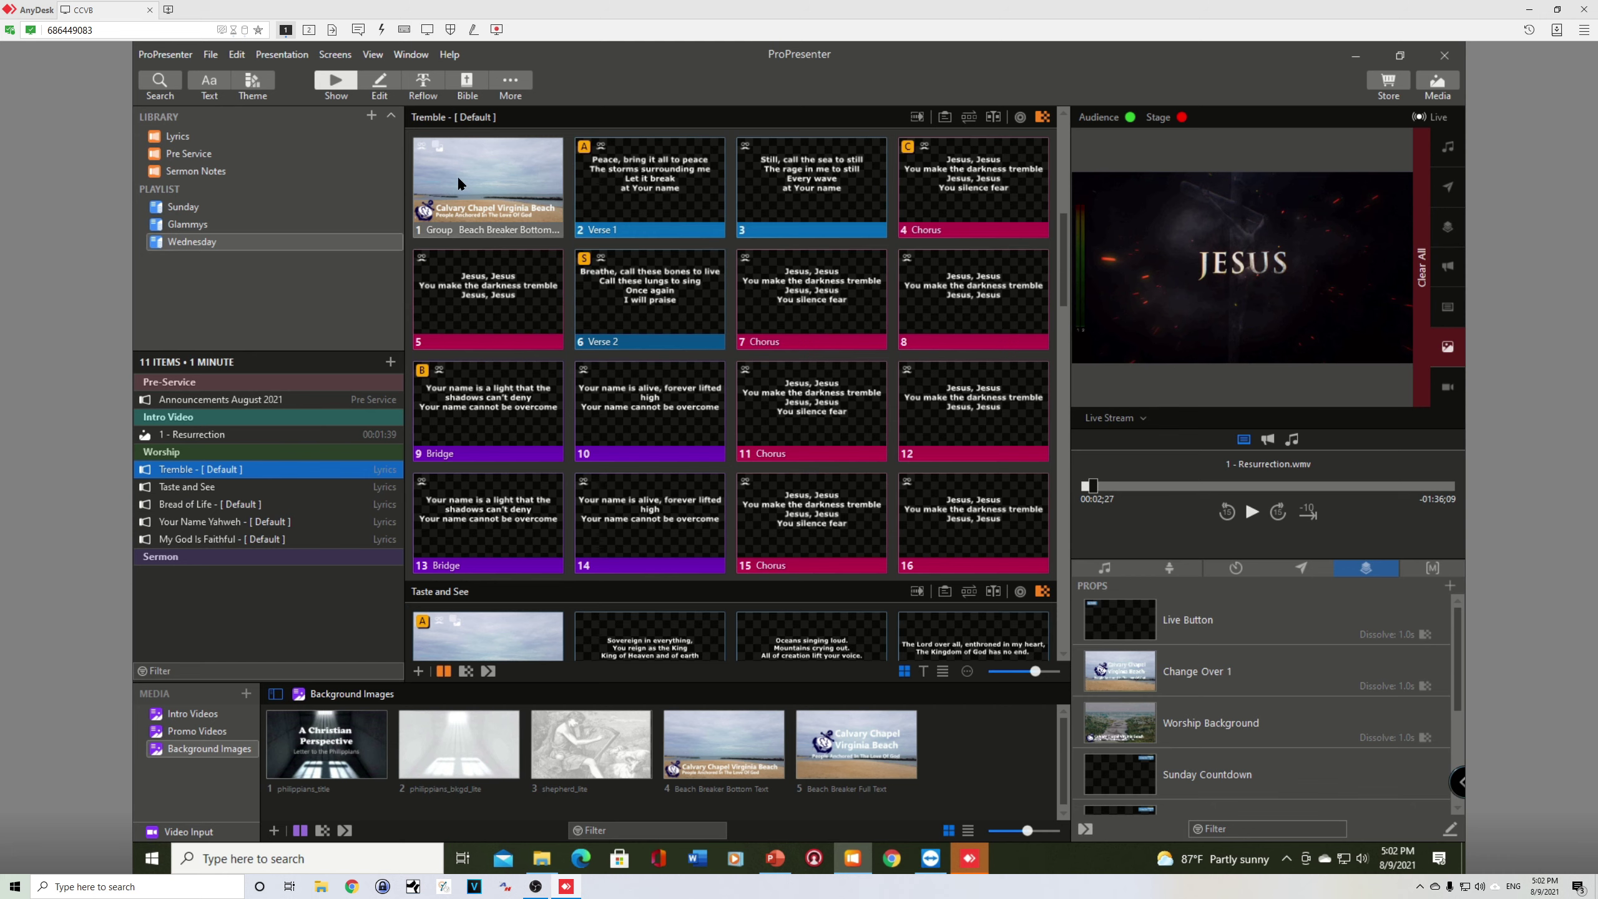
scroll(489, 172, "down", 2)
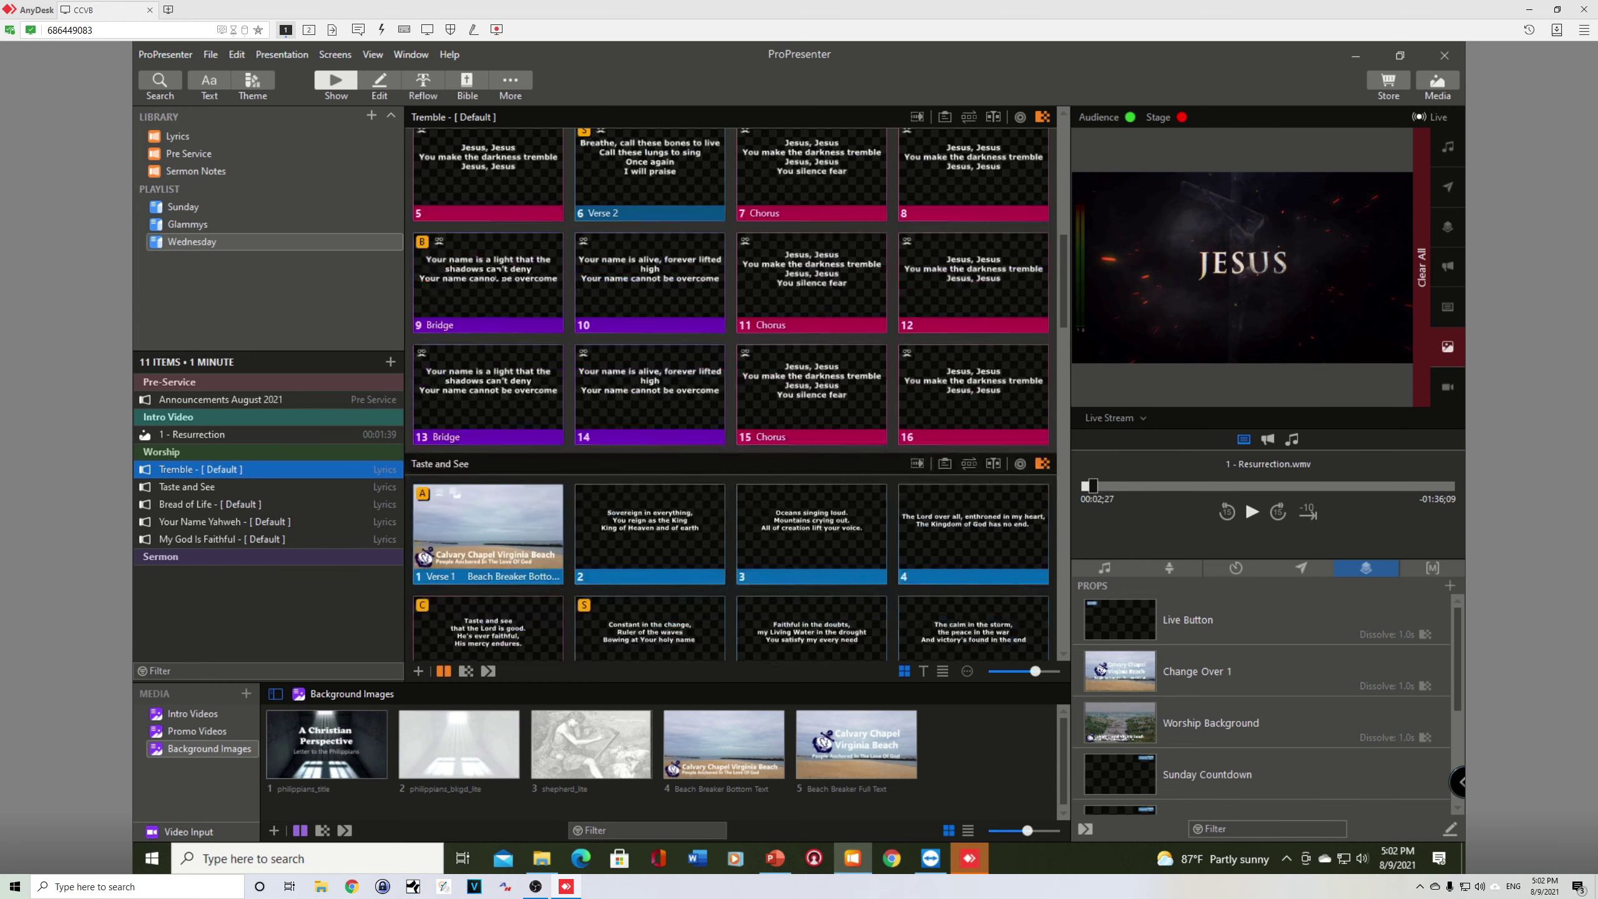
scroll(495, 302, "down", 2)
scroll(495, 302, "down", 1)
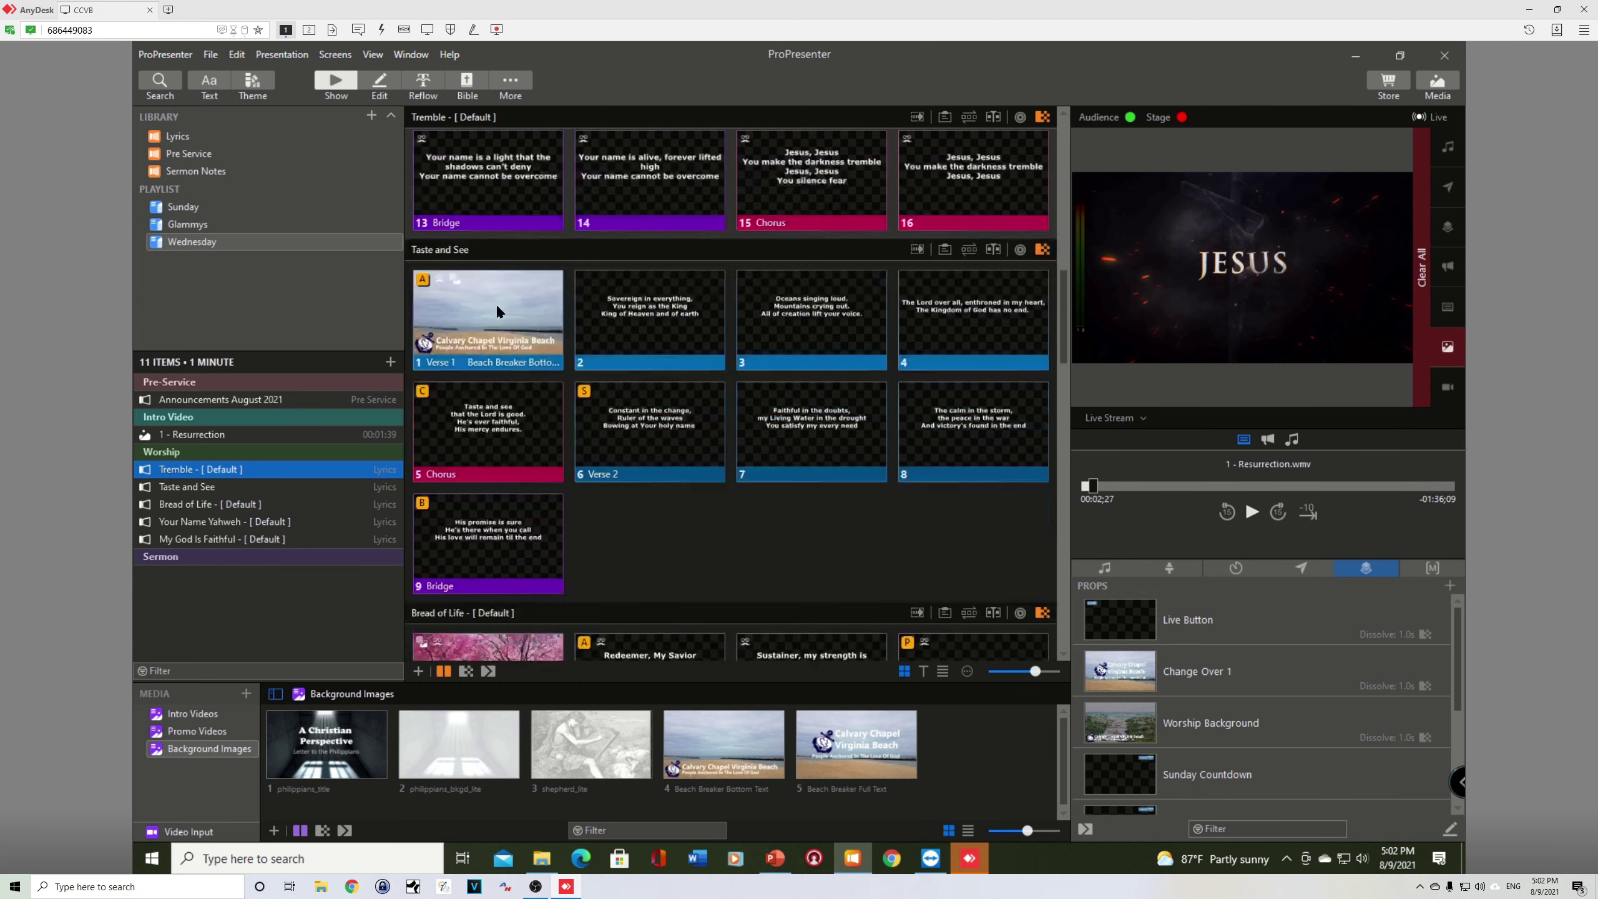
scroll(521, 313, "down", 2)
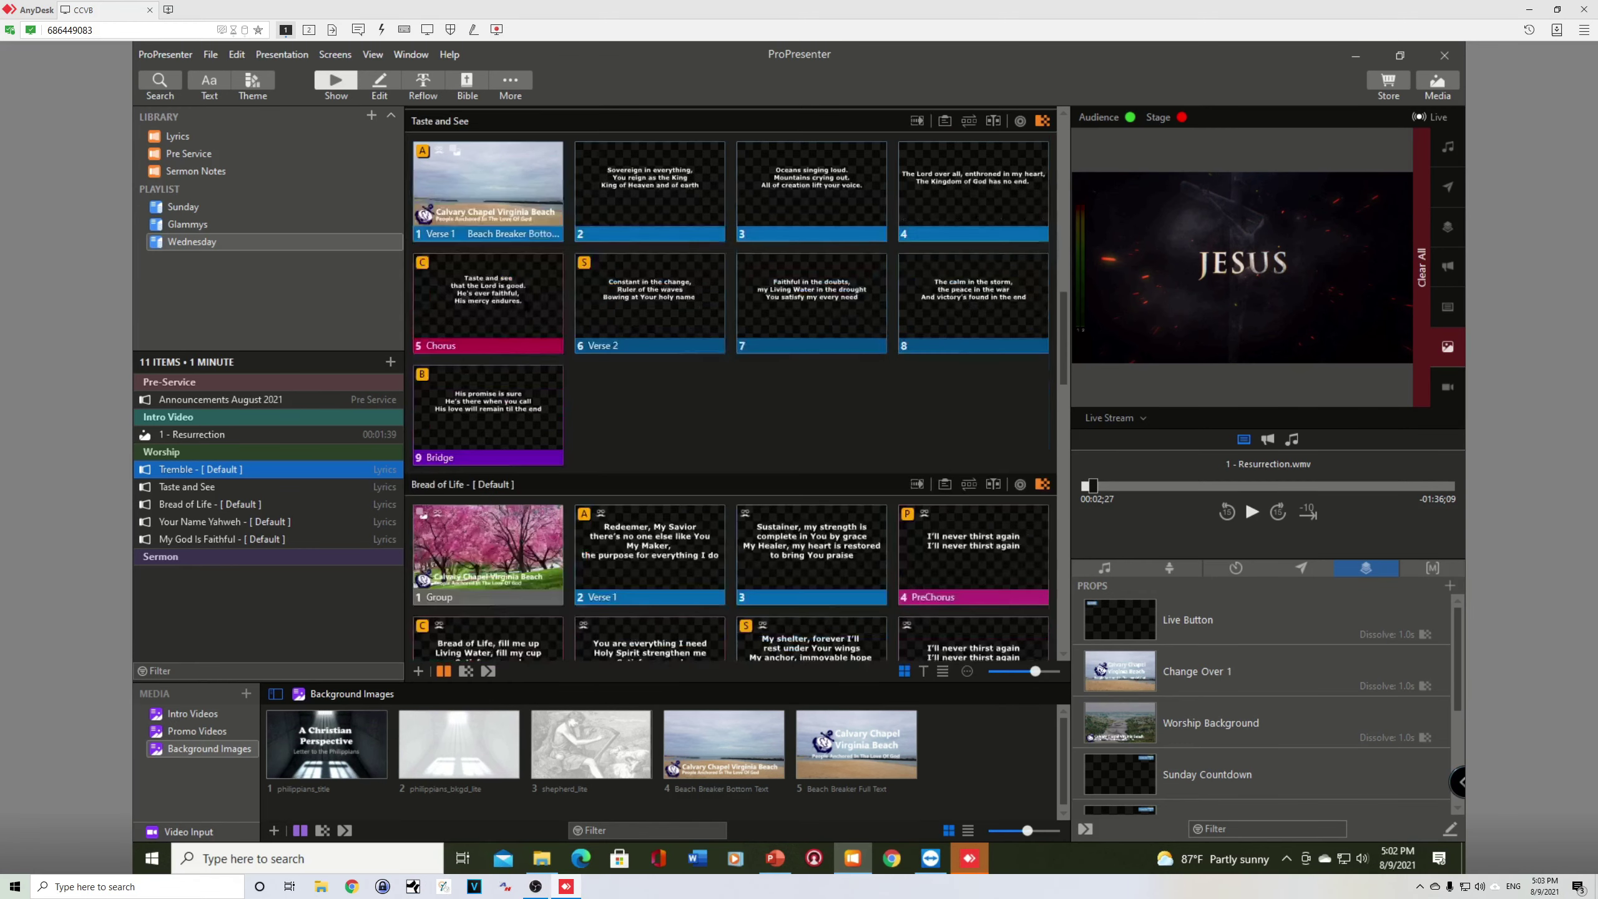
scroll(544, 328, "down", 4)
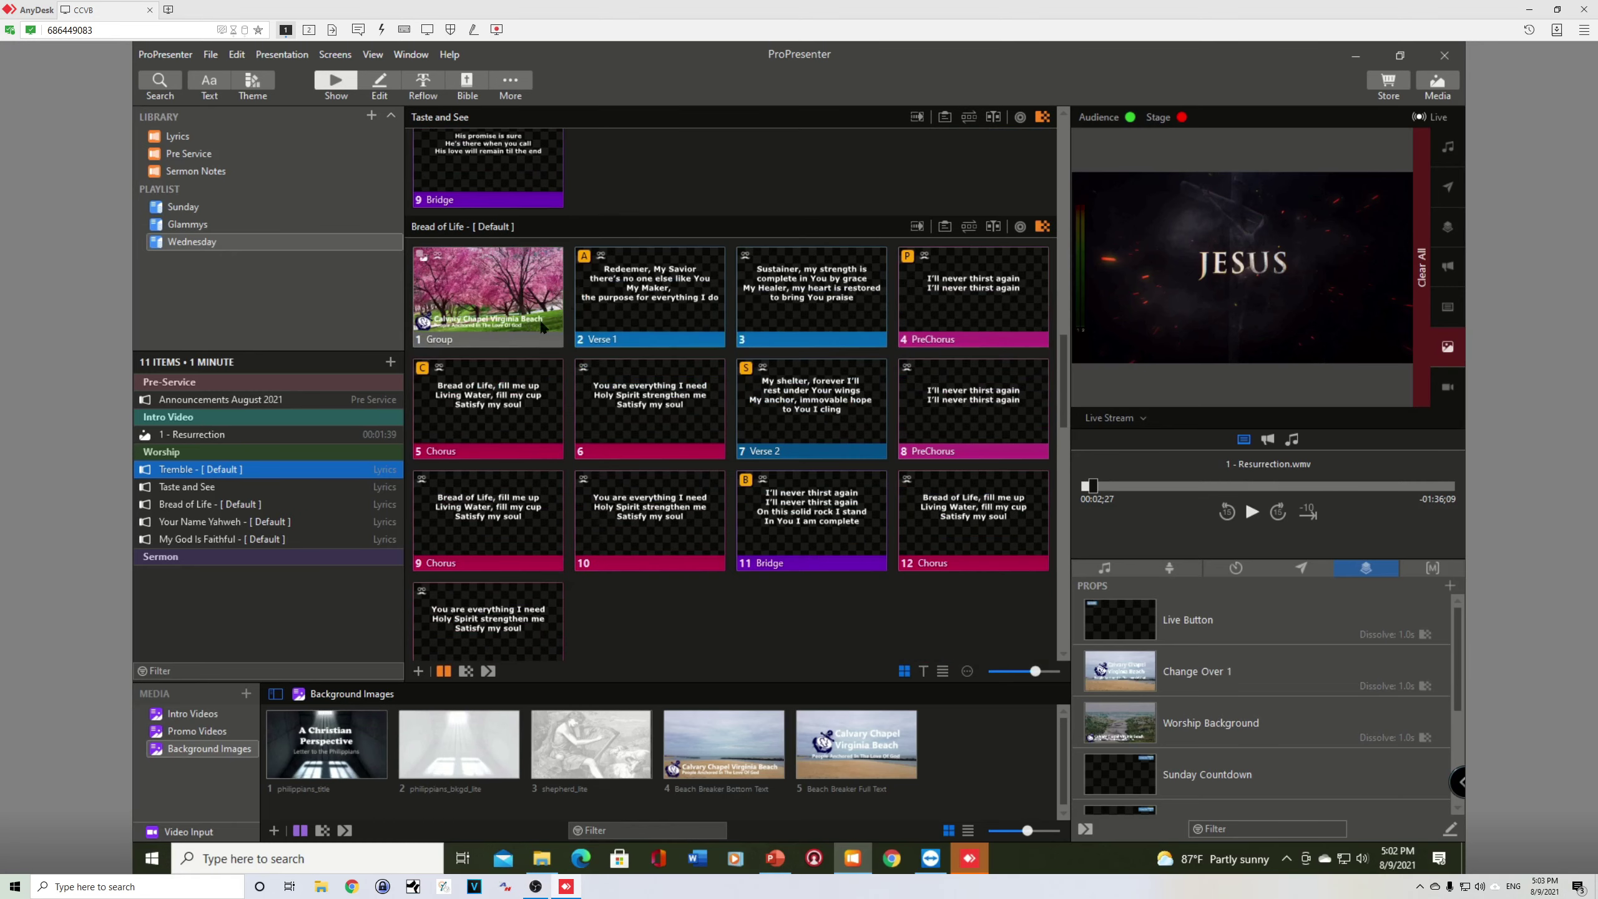
scroll(473, 284, "down", 1)
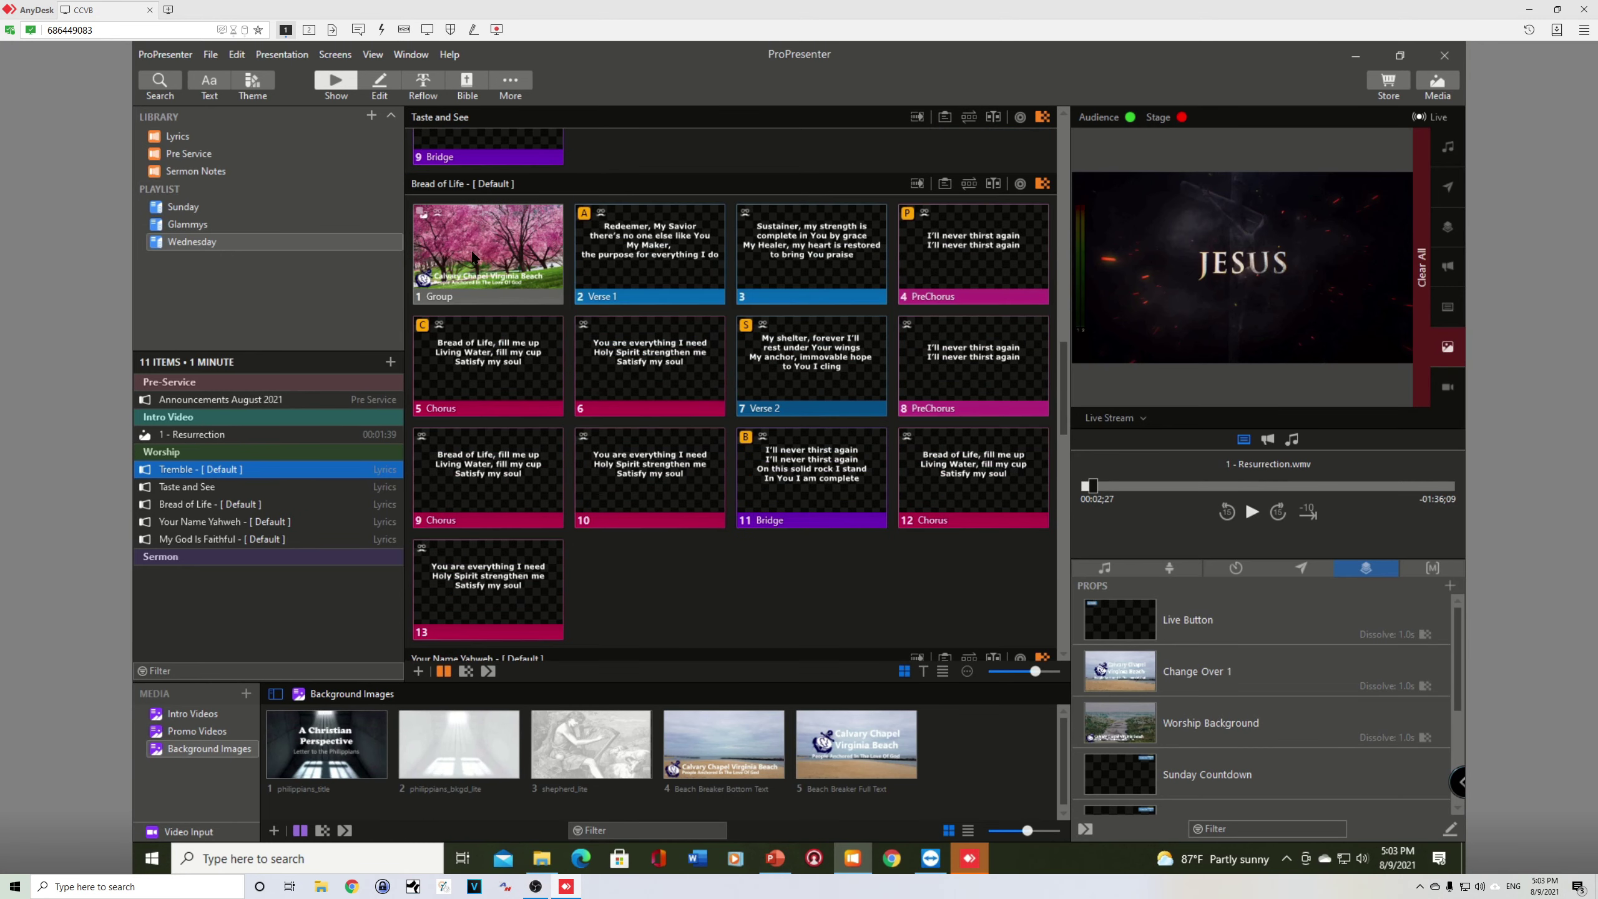
scroll(497, 235, "down", 1)
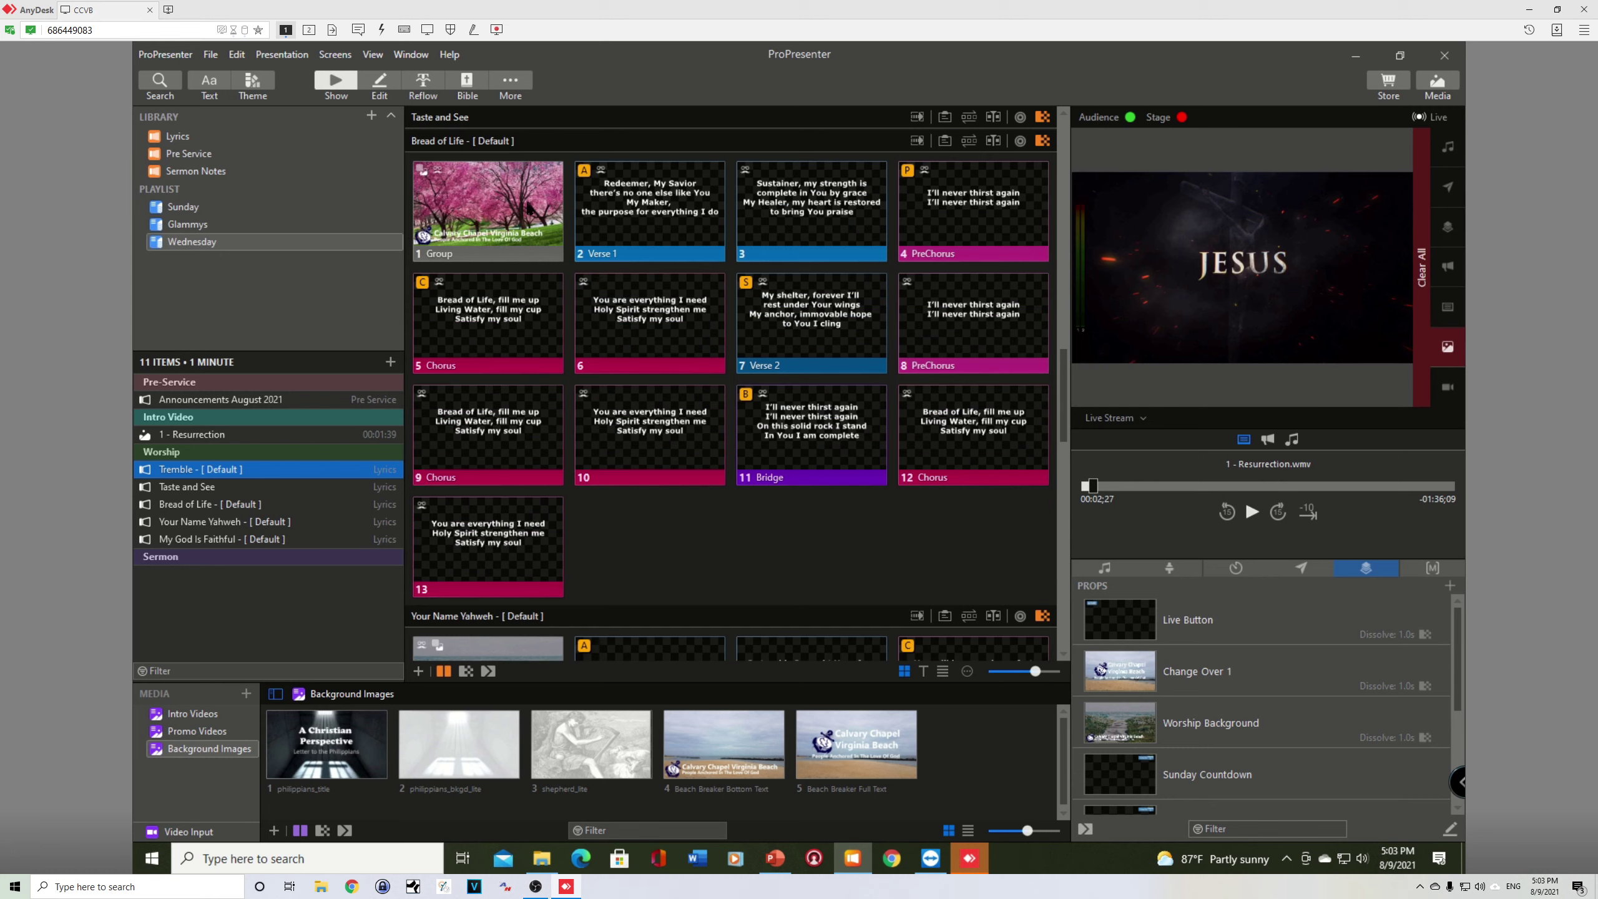
right_click(481, 188)
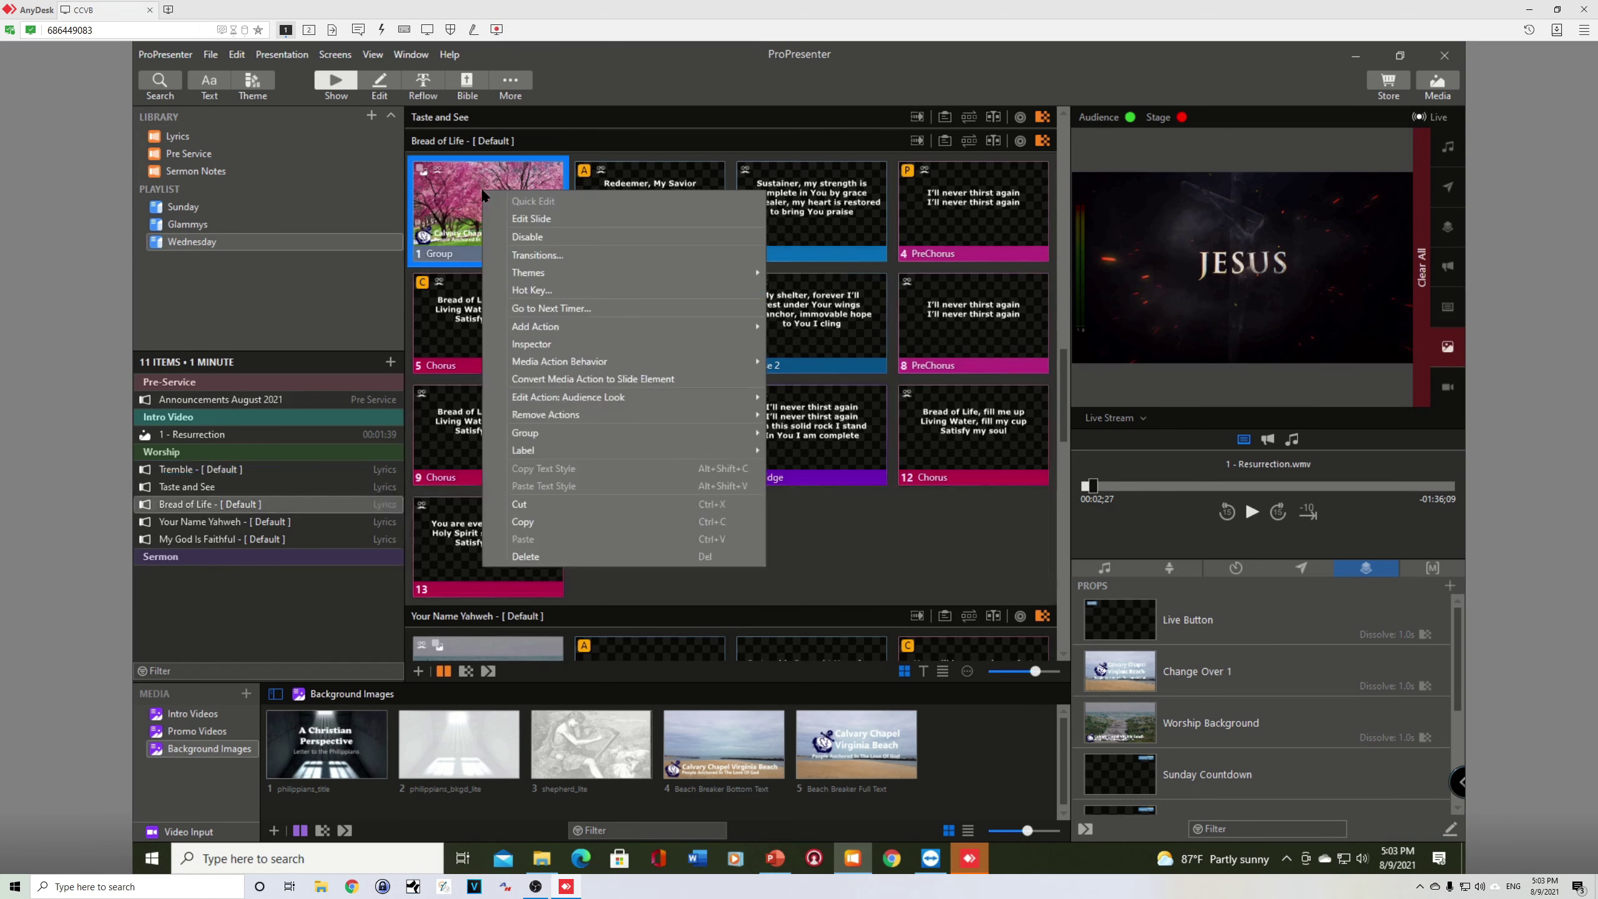
mouse_move(558, 417)
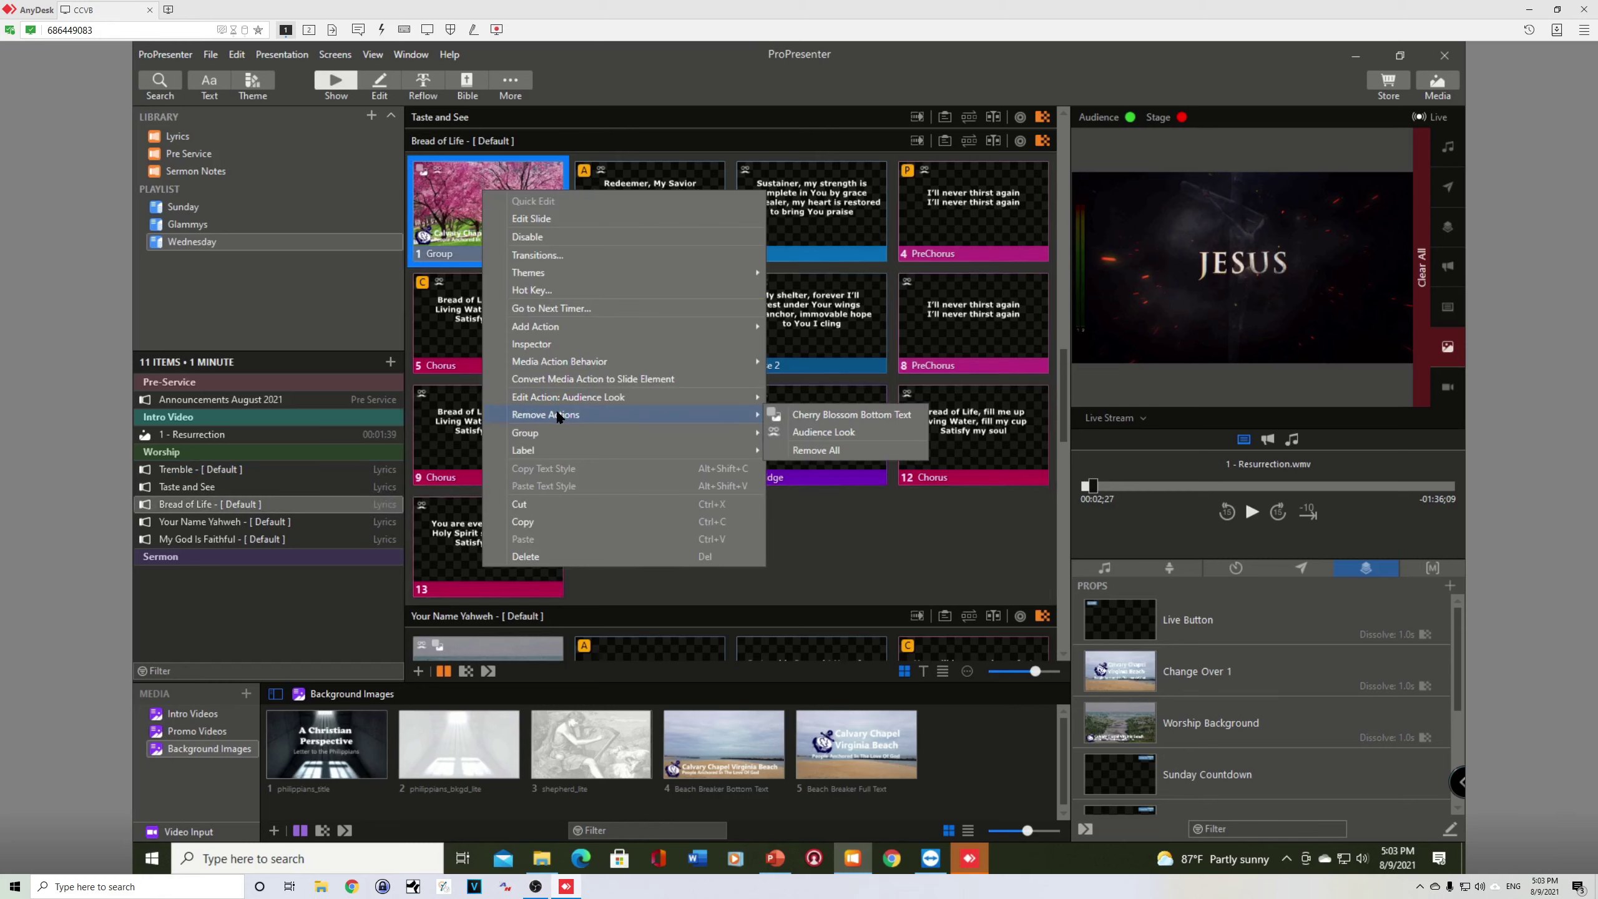
left_click(851, 416)
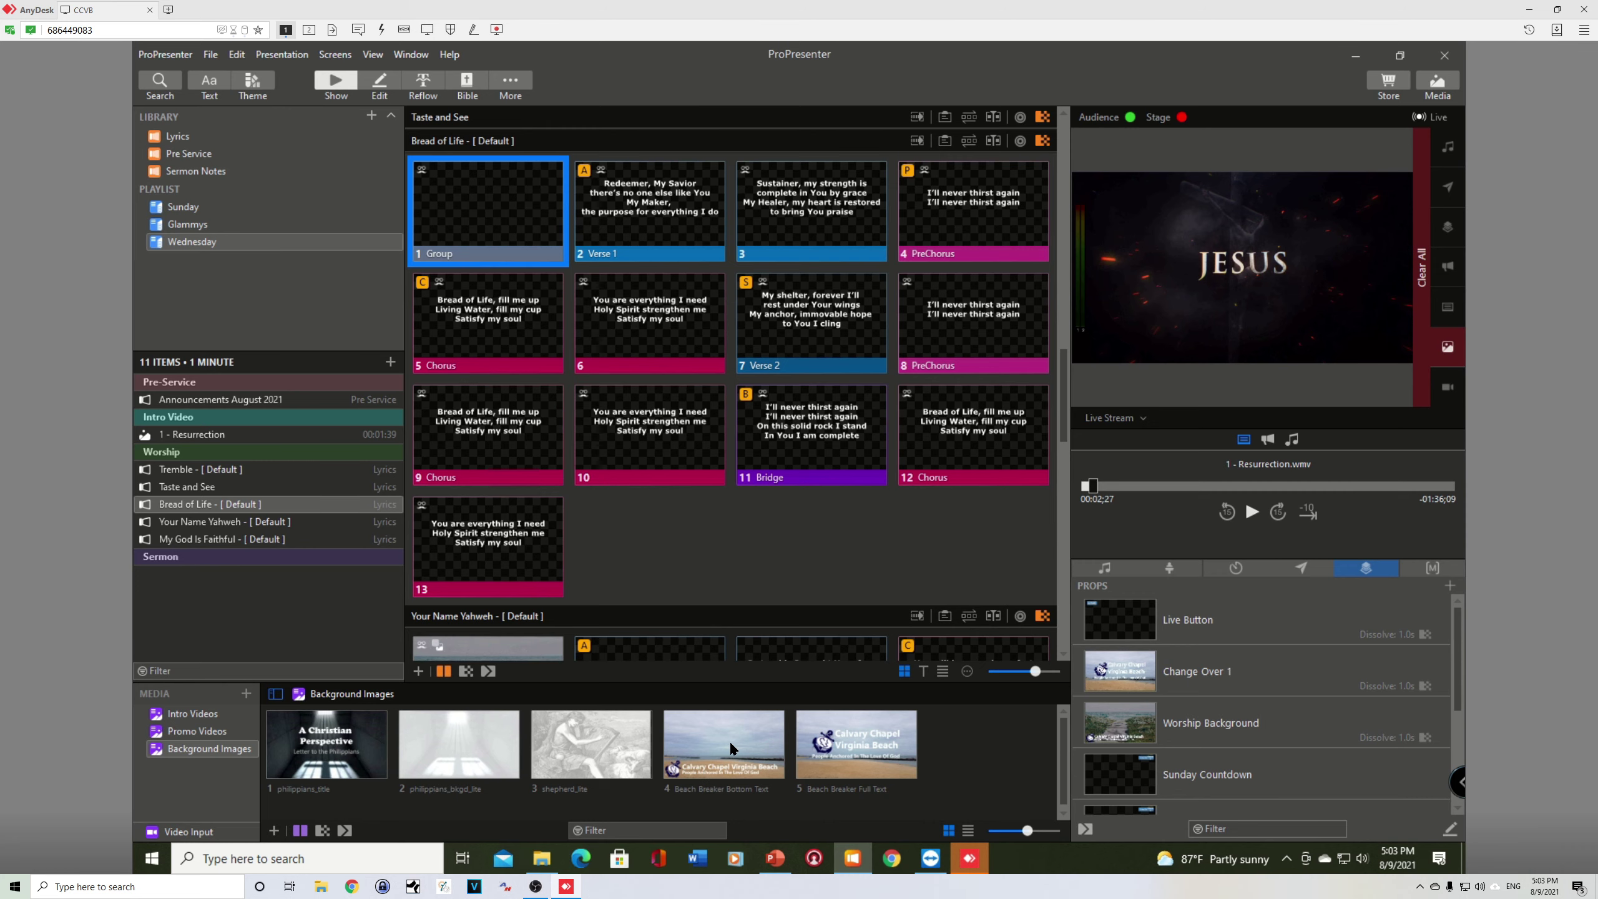
left_click_drag(729, 740, 492, 166)
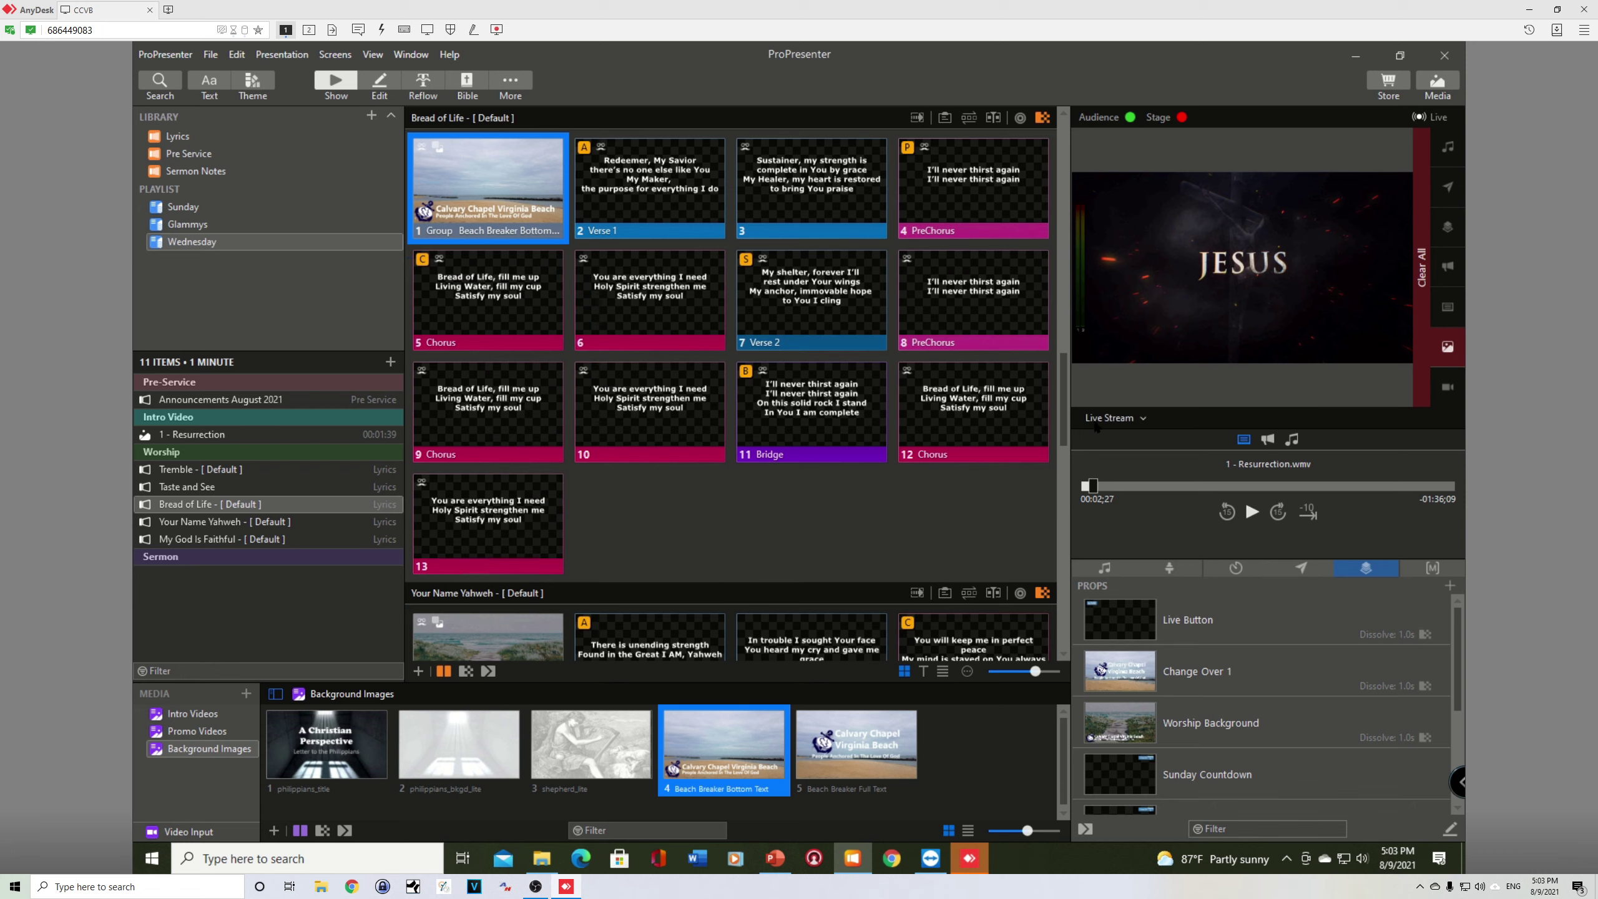
- Switch the output preview to Sanctuary and present the Bread of Life slides from the opening background through the PreChorus
left_click(1112, 417)
left_click(1126, 461)
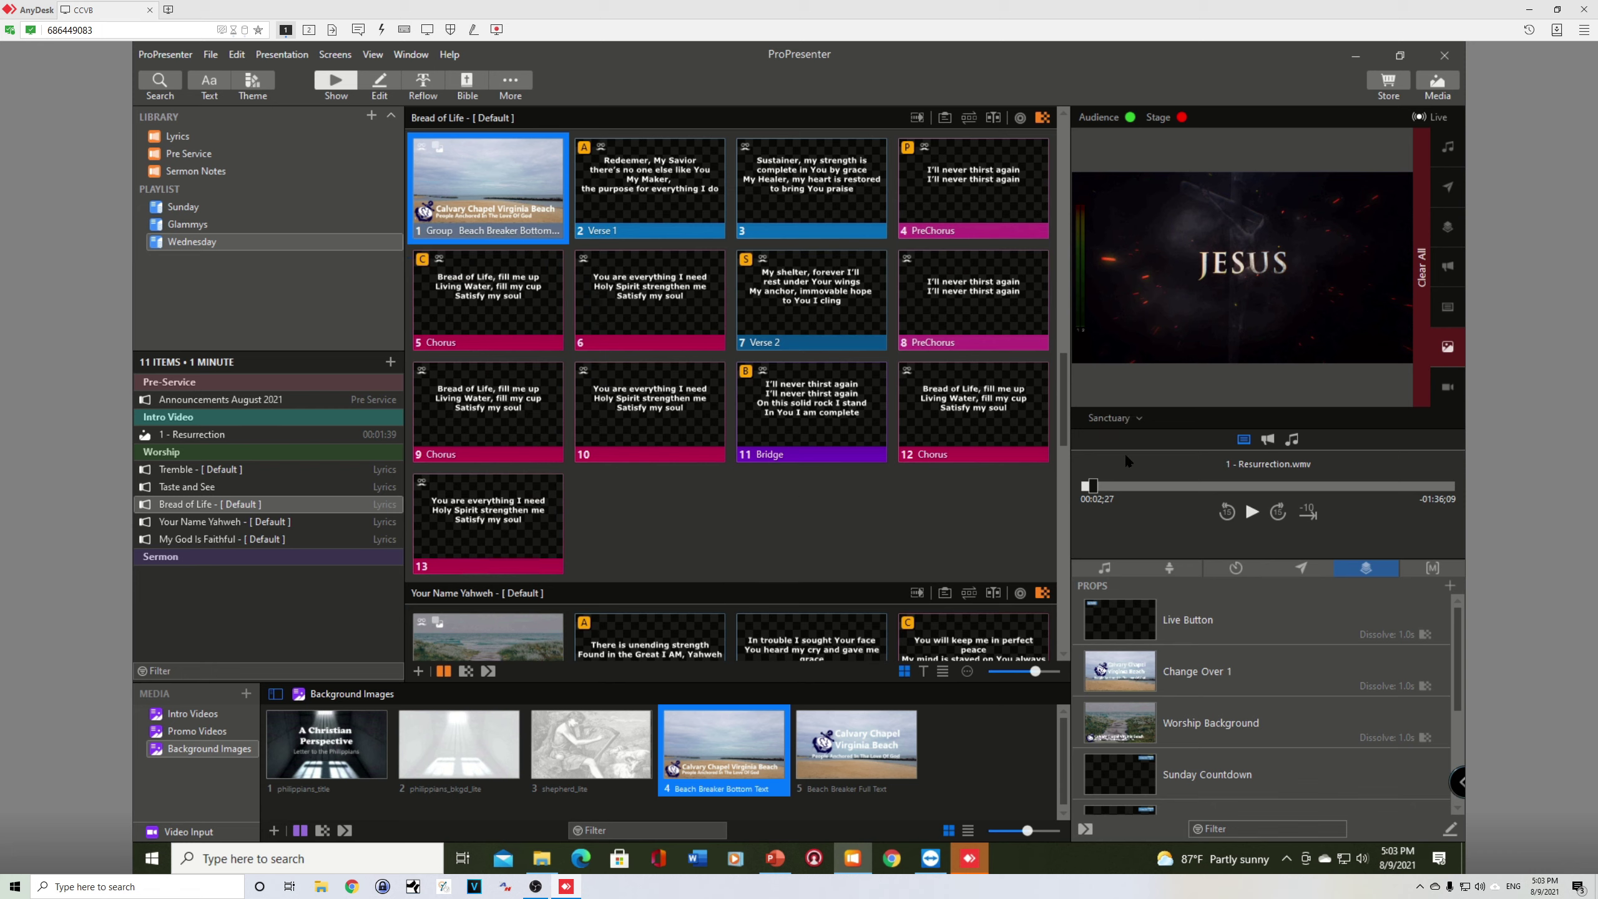
left_click(489, 183)
key("Right")
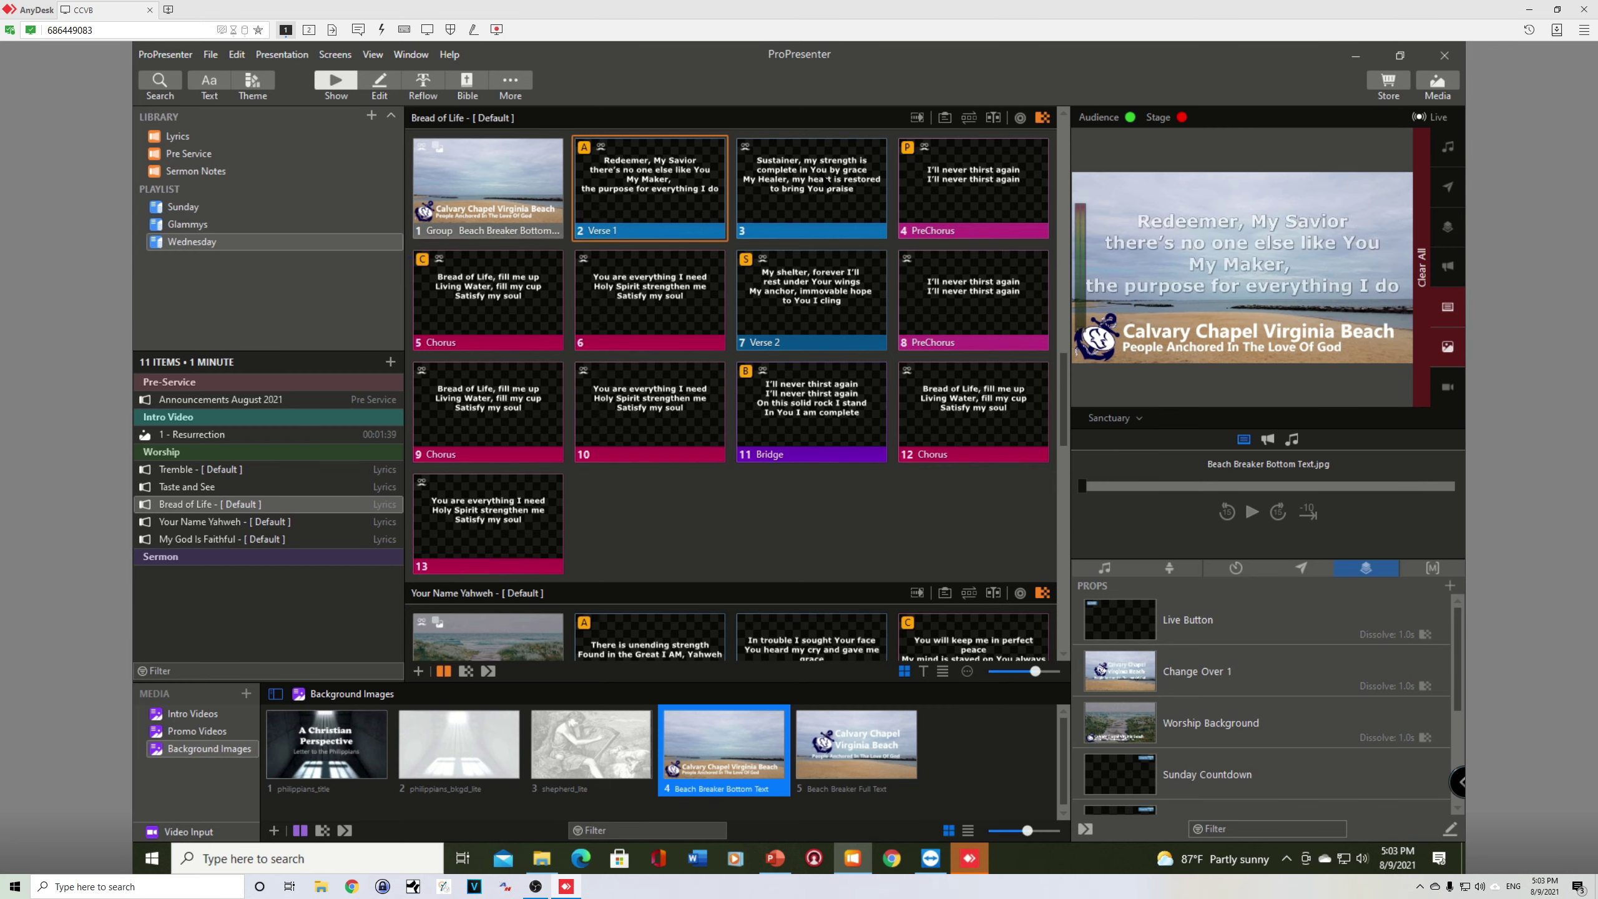
left_click(835, 179)
left_click(989, 181)
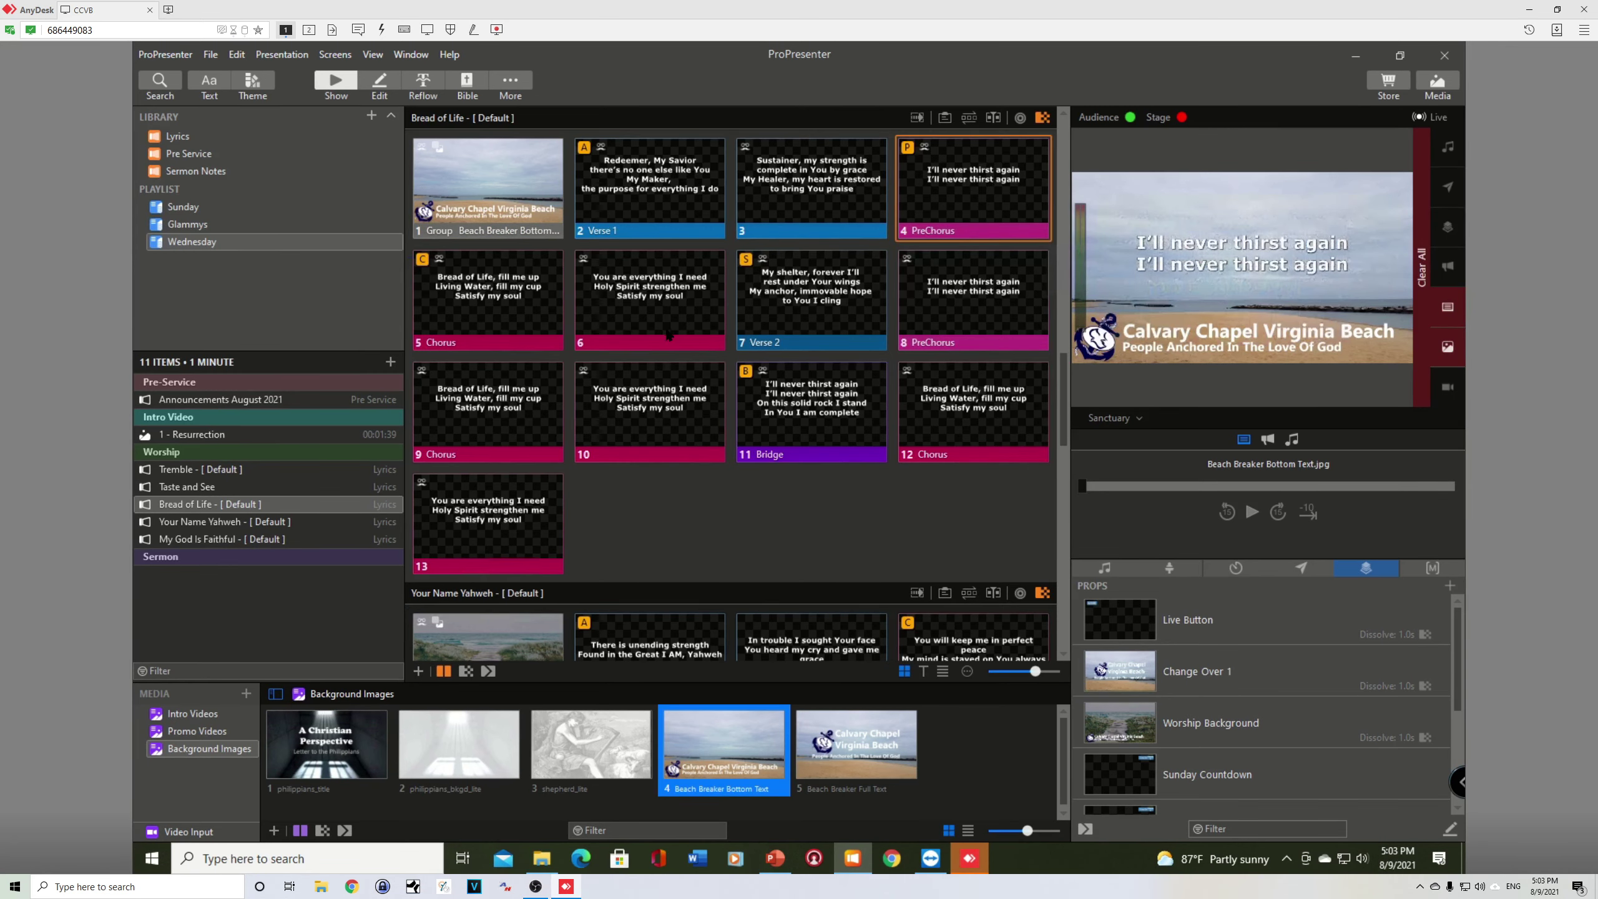
- Replace the summerbkgd_bottom background on the first slide of Your Name Yahweh with the Beach Breaker Bottom Text image
scroll(665, 333, "down", 5)
scroll(654, 271, "down", 1)
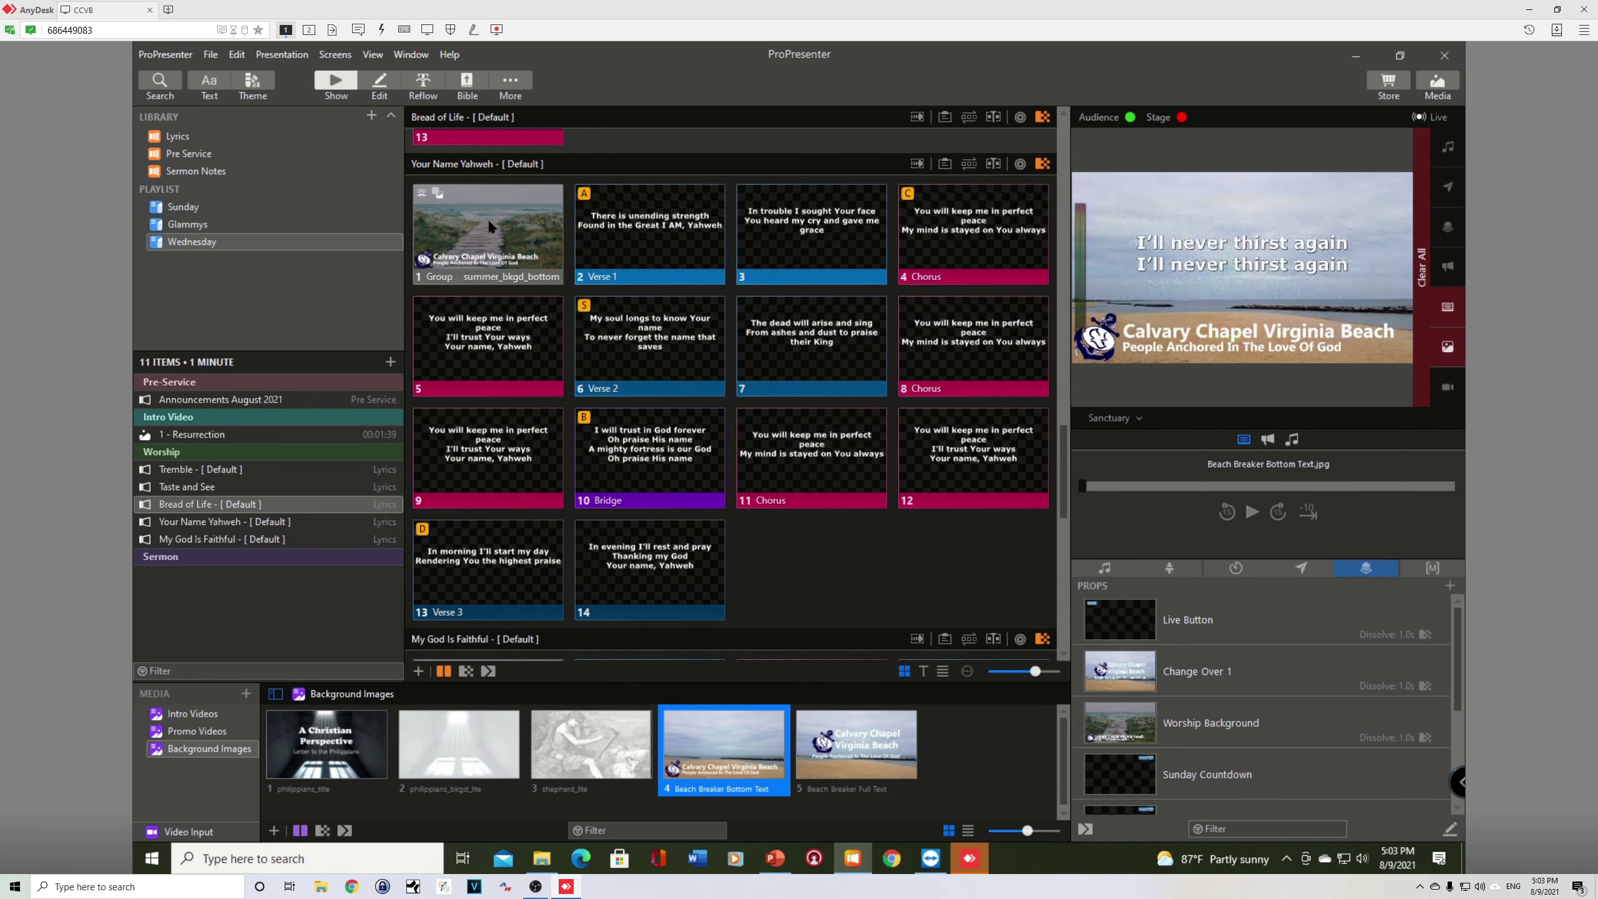
right_click(466, 206)
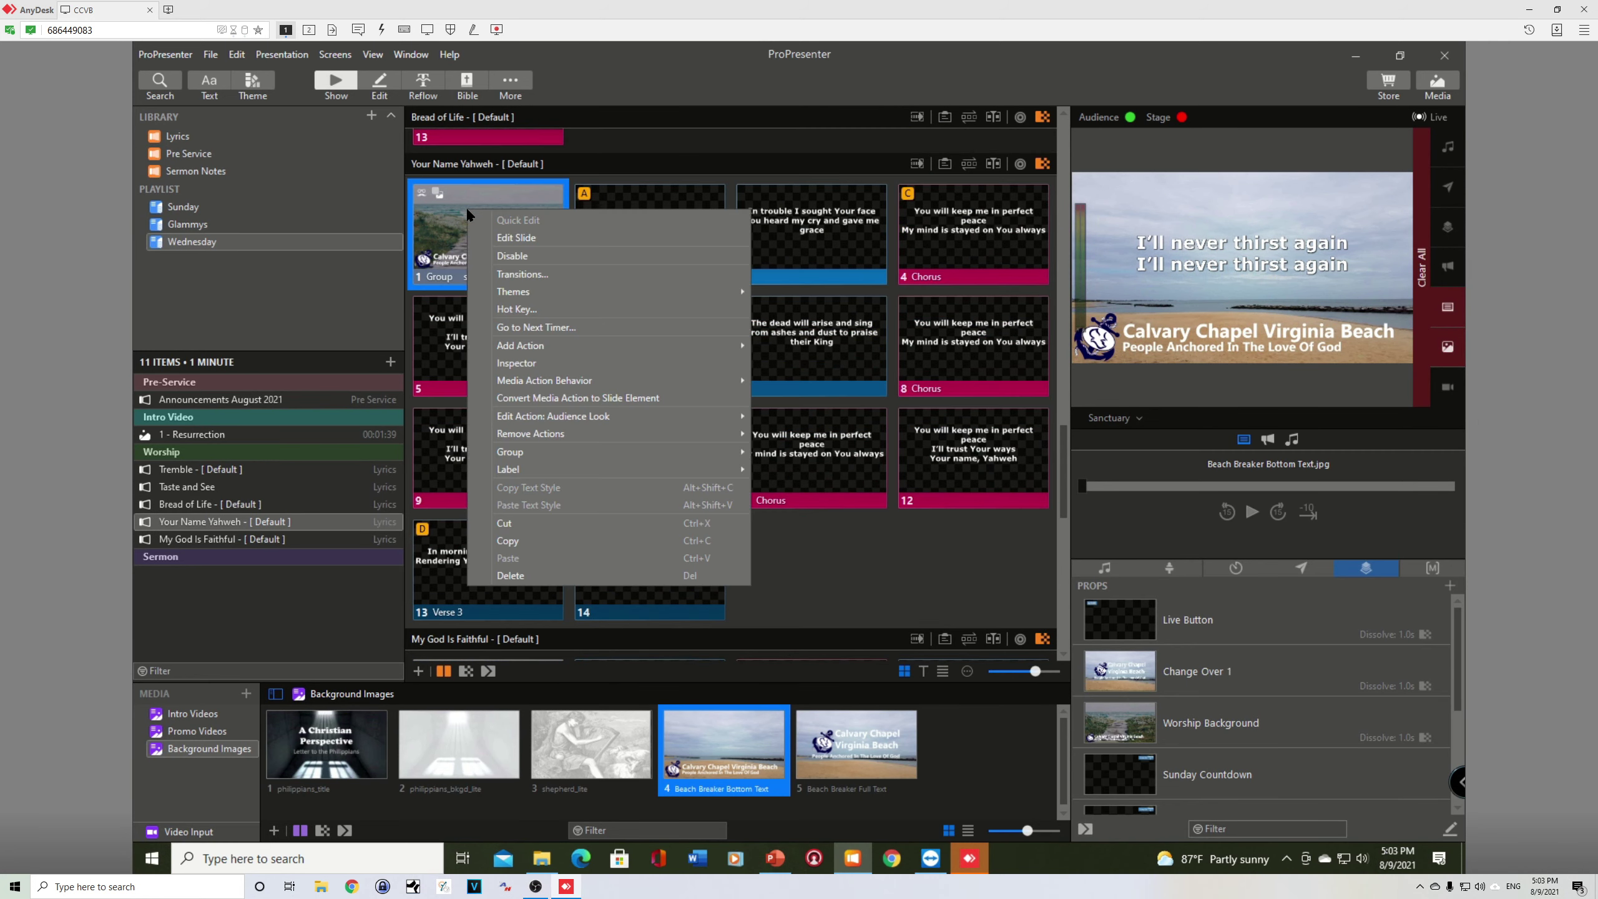
mouse_move(550, 441)
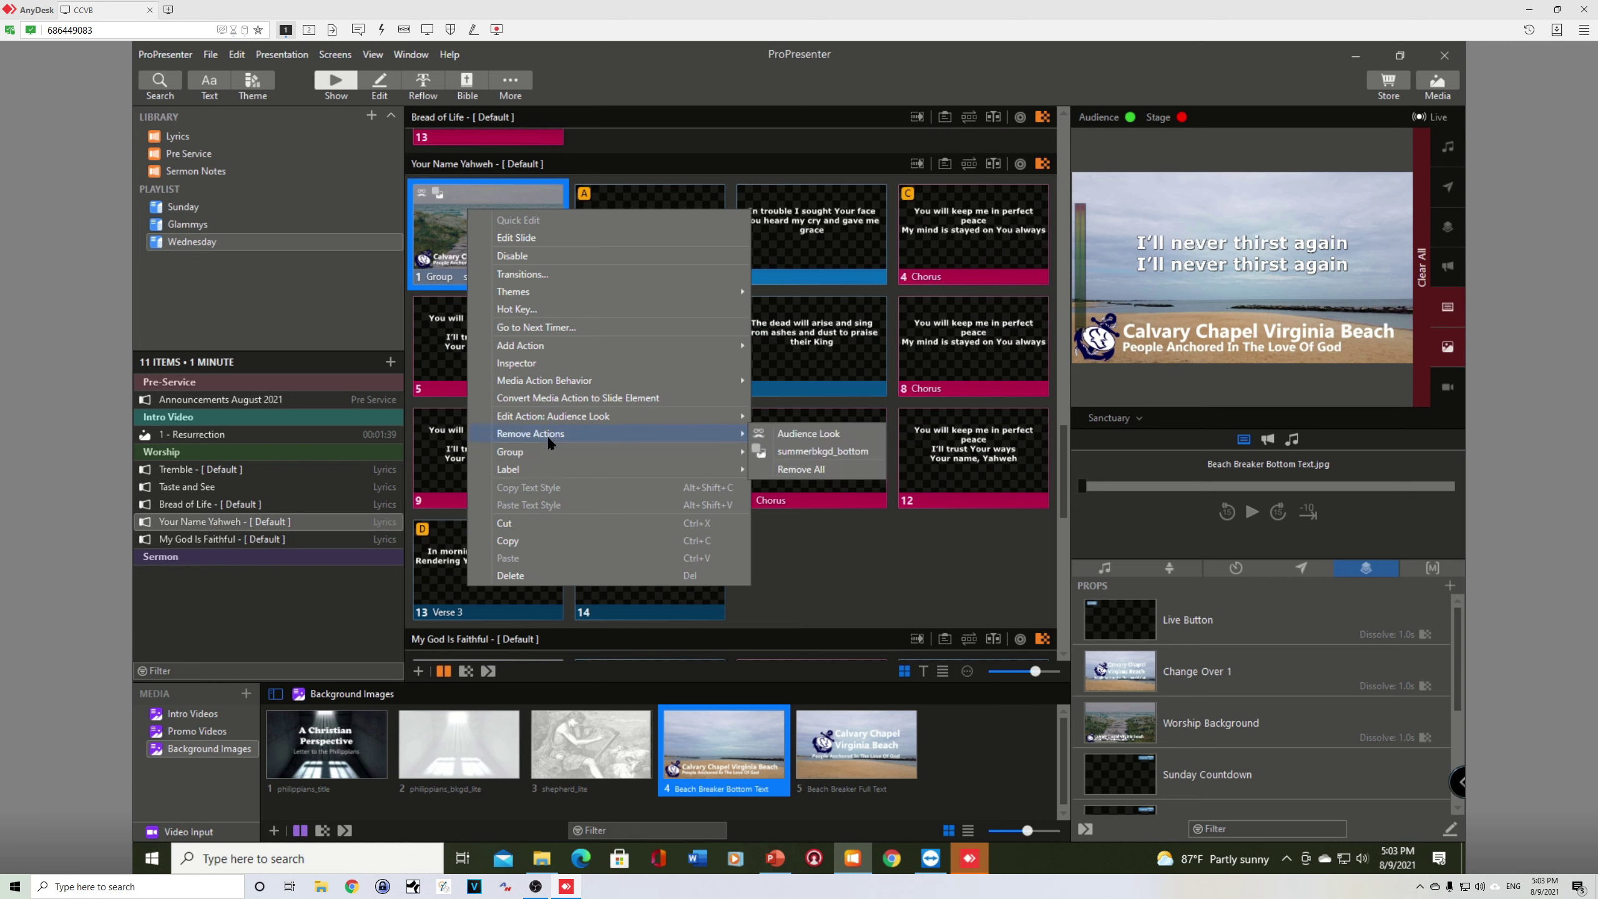
left_click(821, 452)
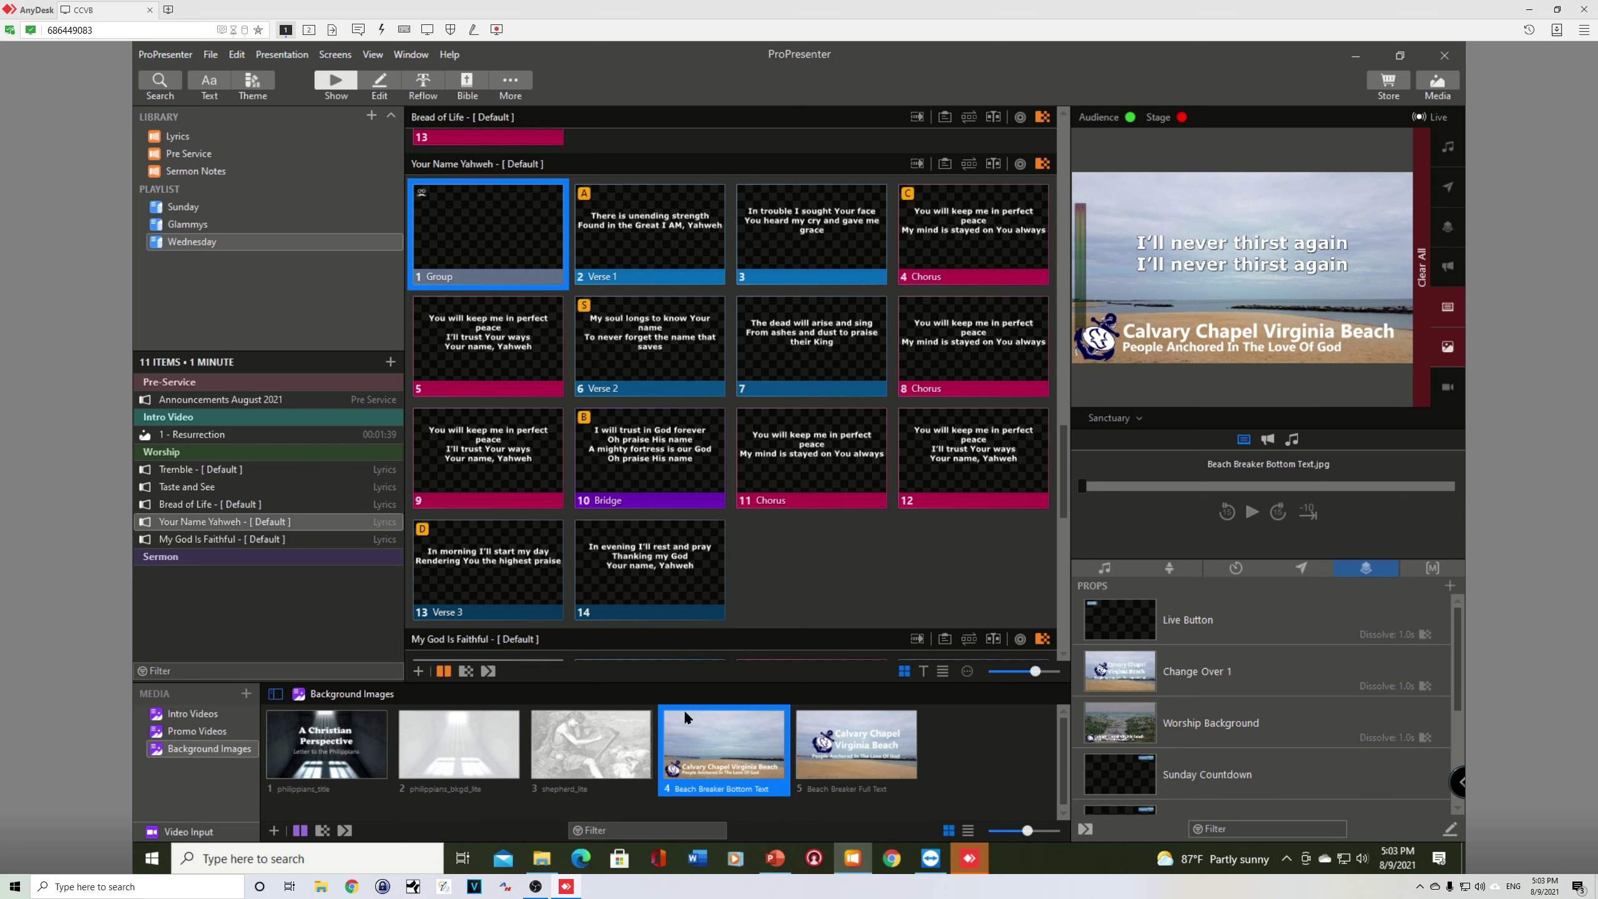
left_click_drag(709, 742, 496, 218)
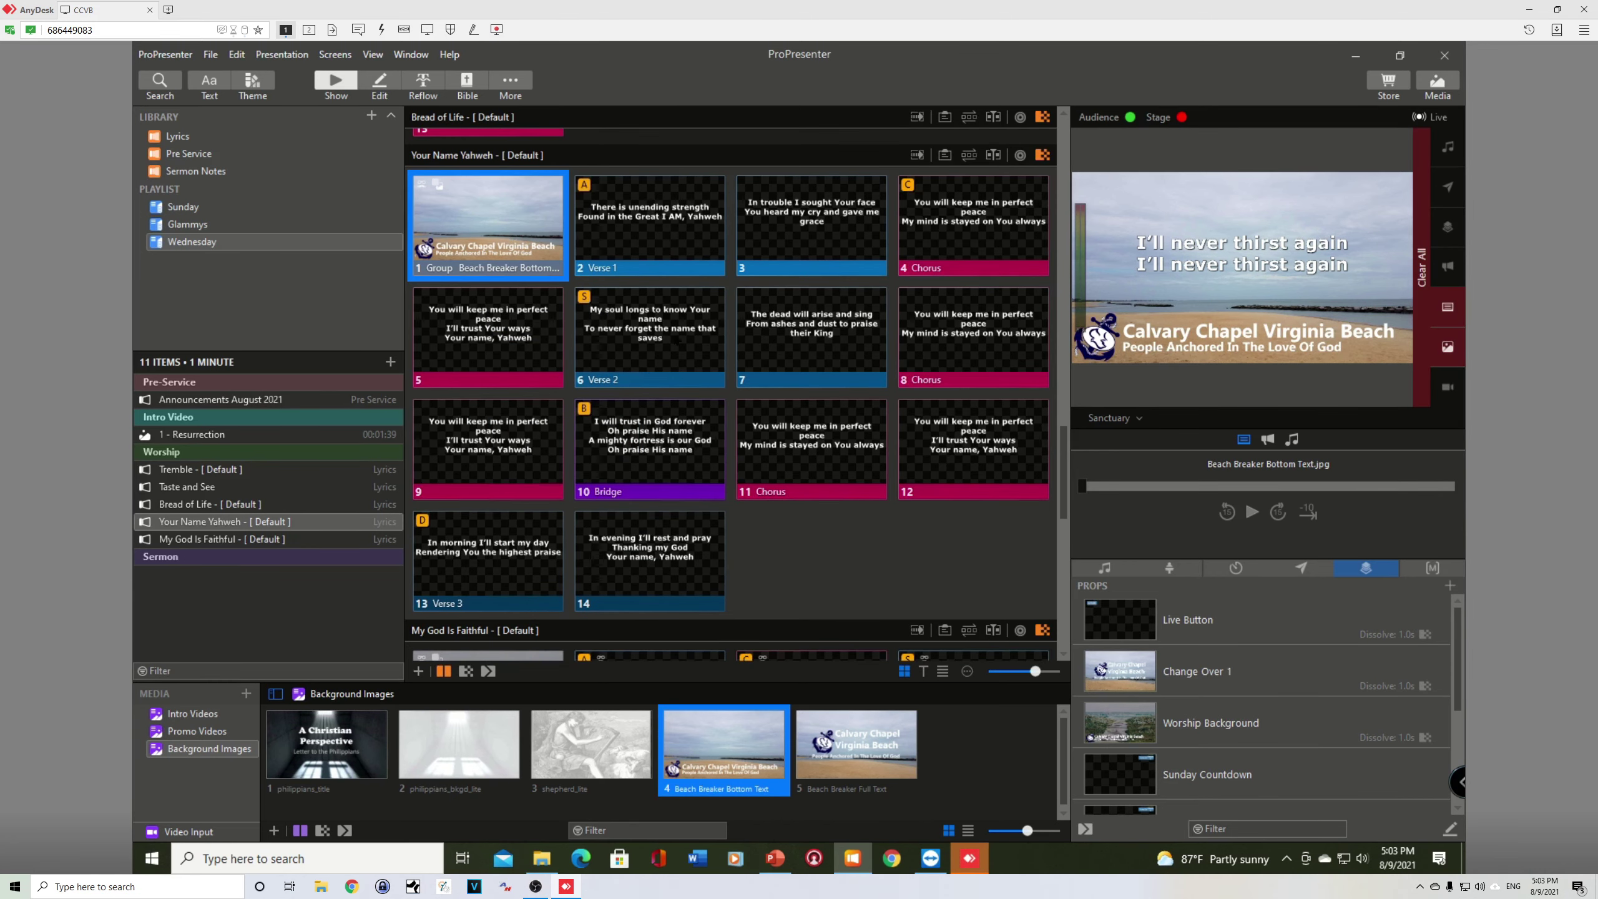
- Replace the summerbkgd_bottom background on the first slide of My God Is Faithful with the Beach Breaker Bottom Text image
scroll(681, 339, "down", 8)
scroll(679, 340, "down", 1)
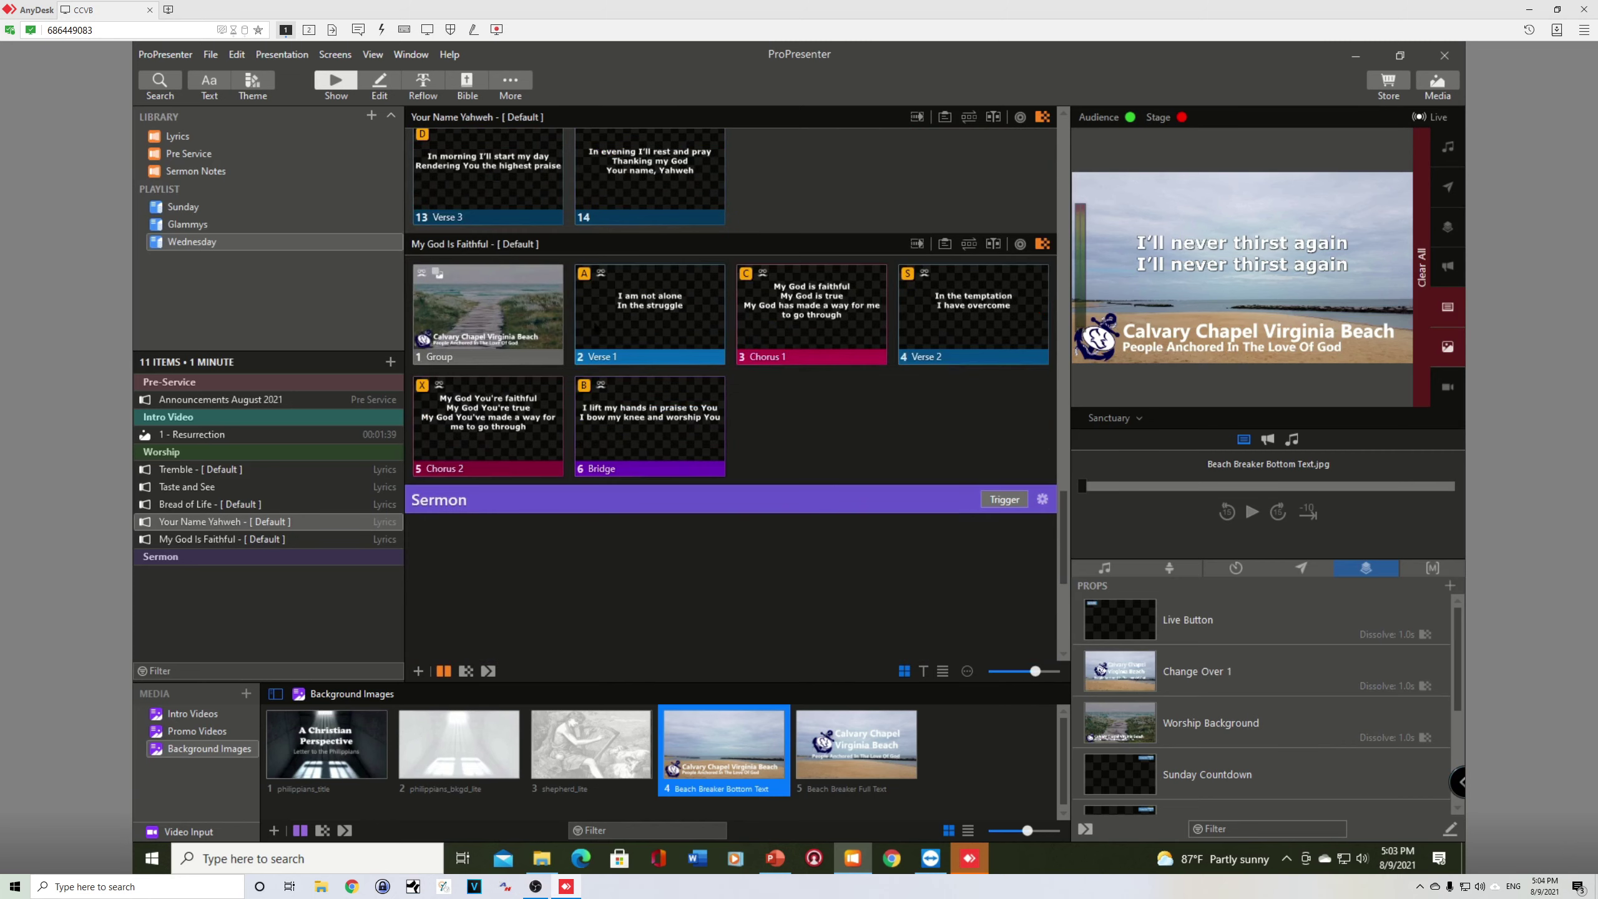
right_click(497, 293)
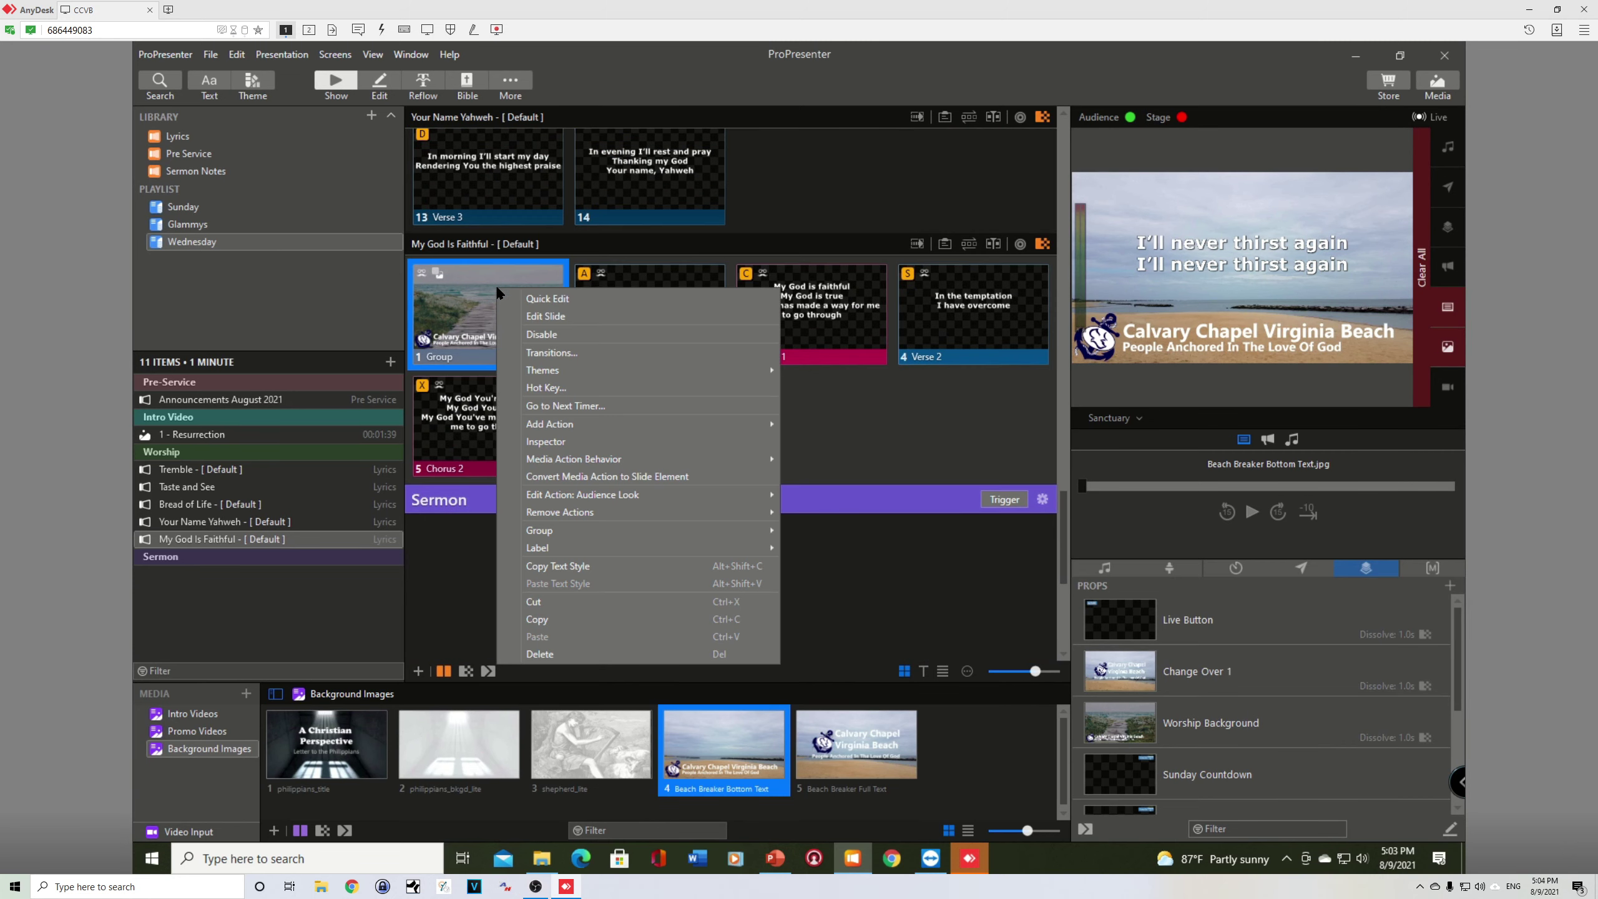
mouse_move(564, 517)
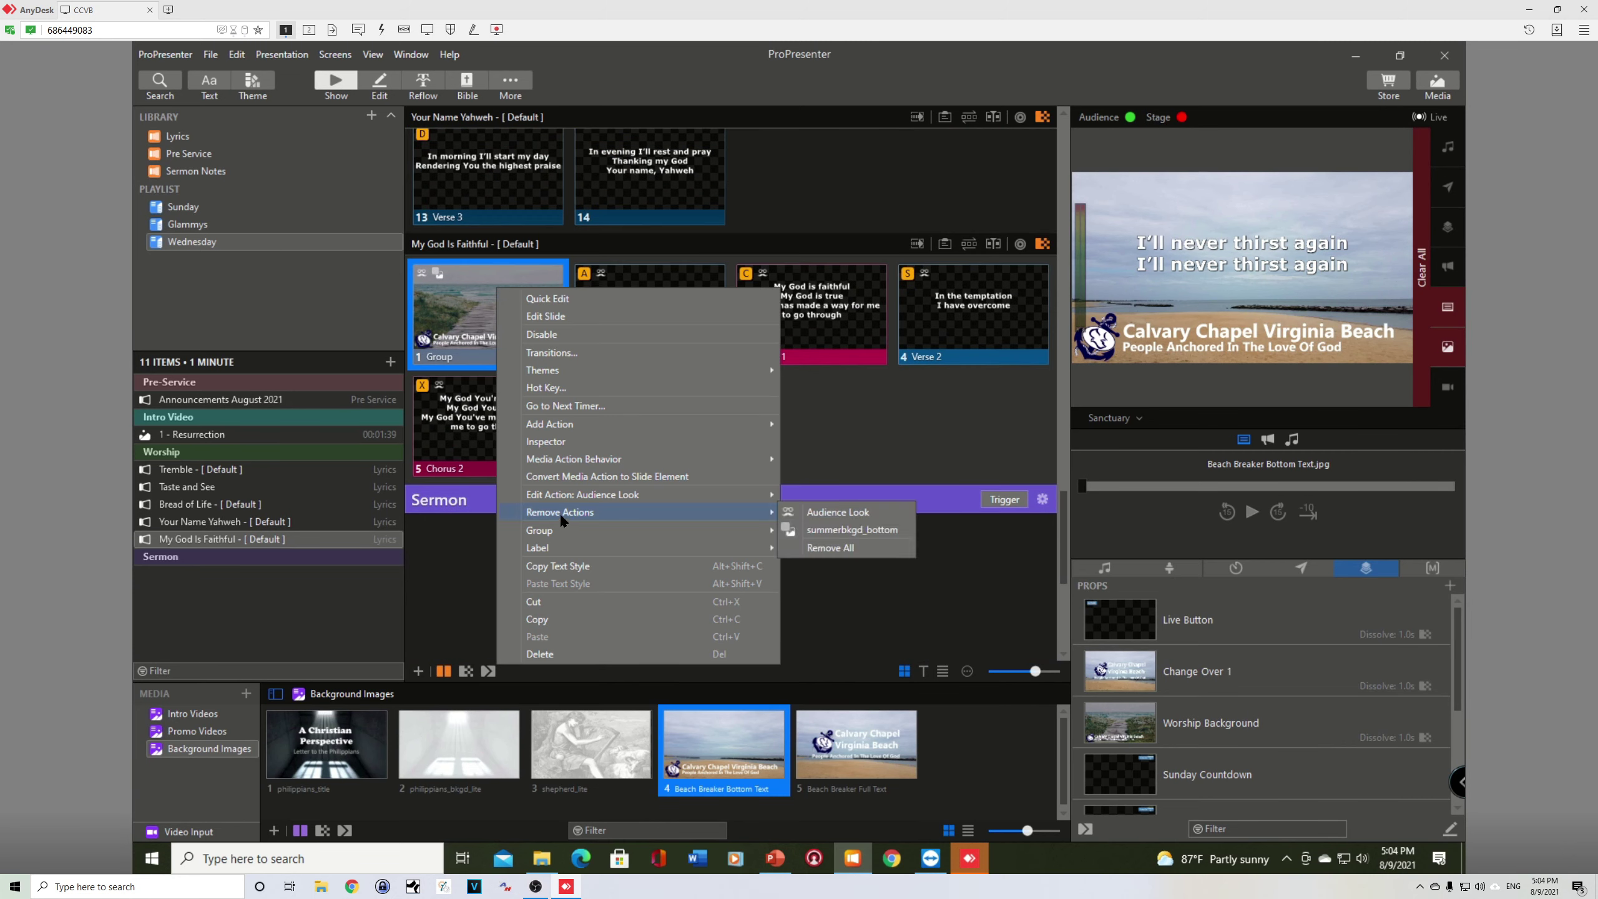
left_click(835, 532)
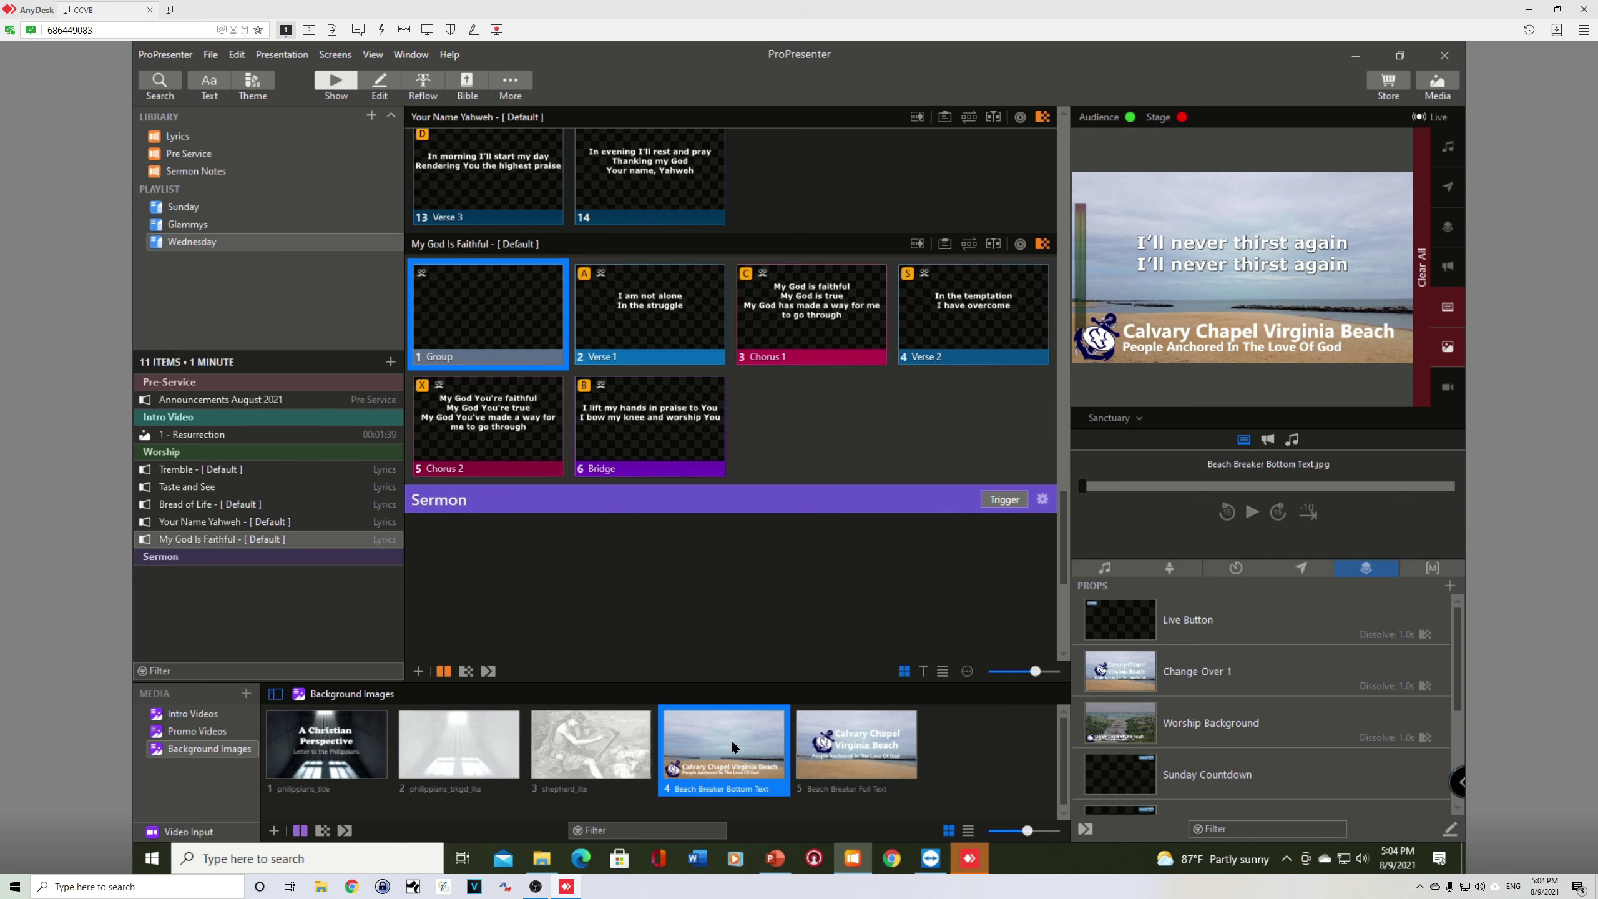
left_click_drag(681, 565, 501, 327)
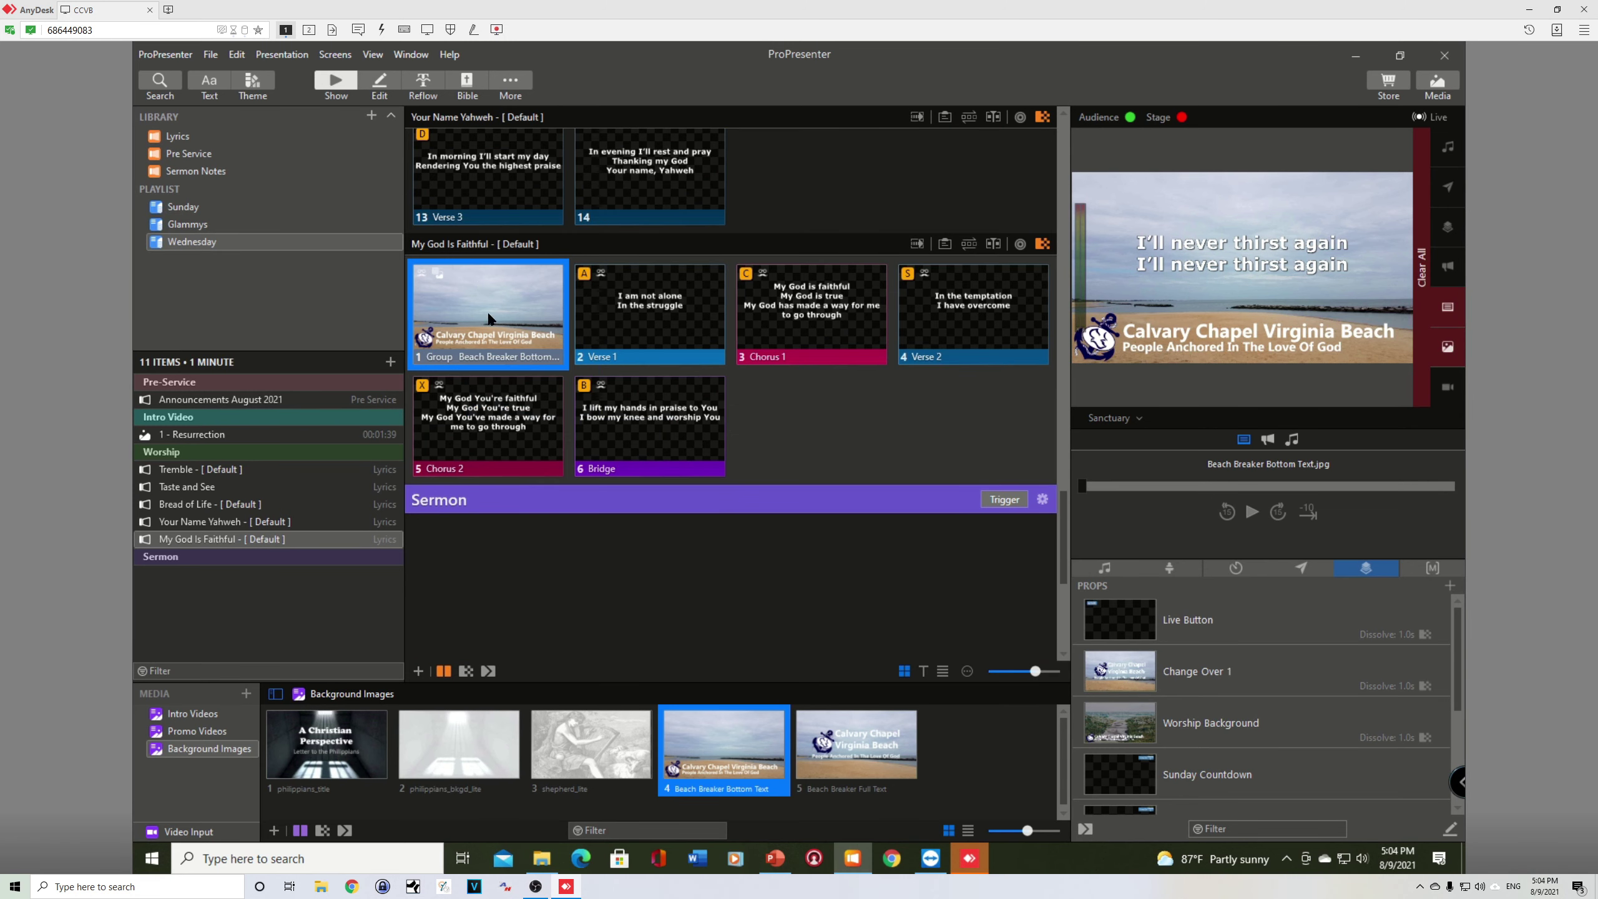
- Present the My God Is Faithful slides in order, from the opening background through the Bridge, to check them on the output
left_click(501, 327)
left_click(648, 309)
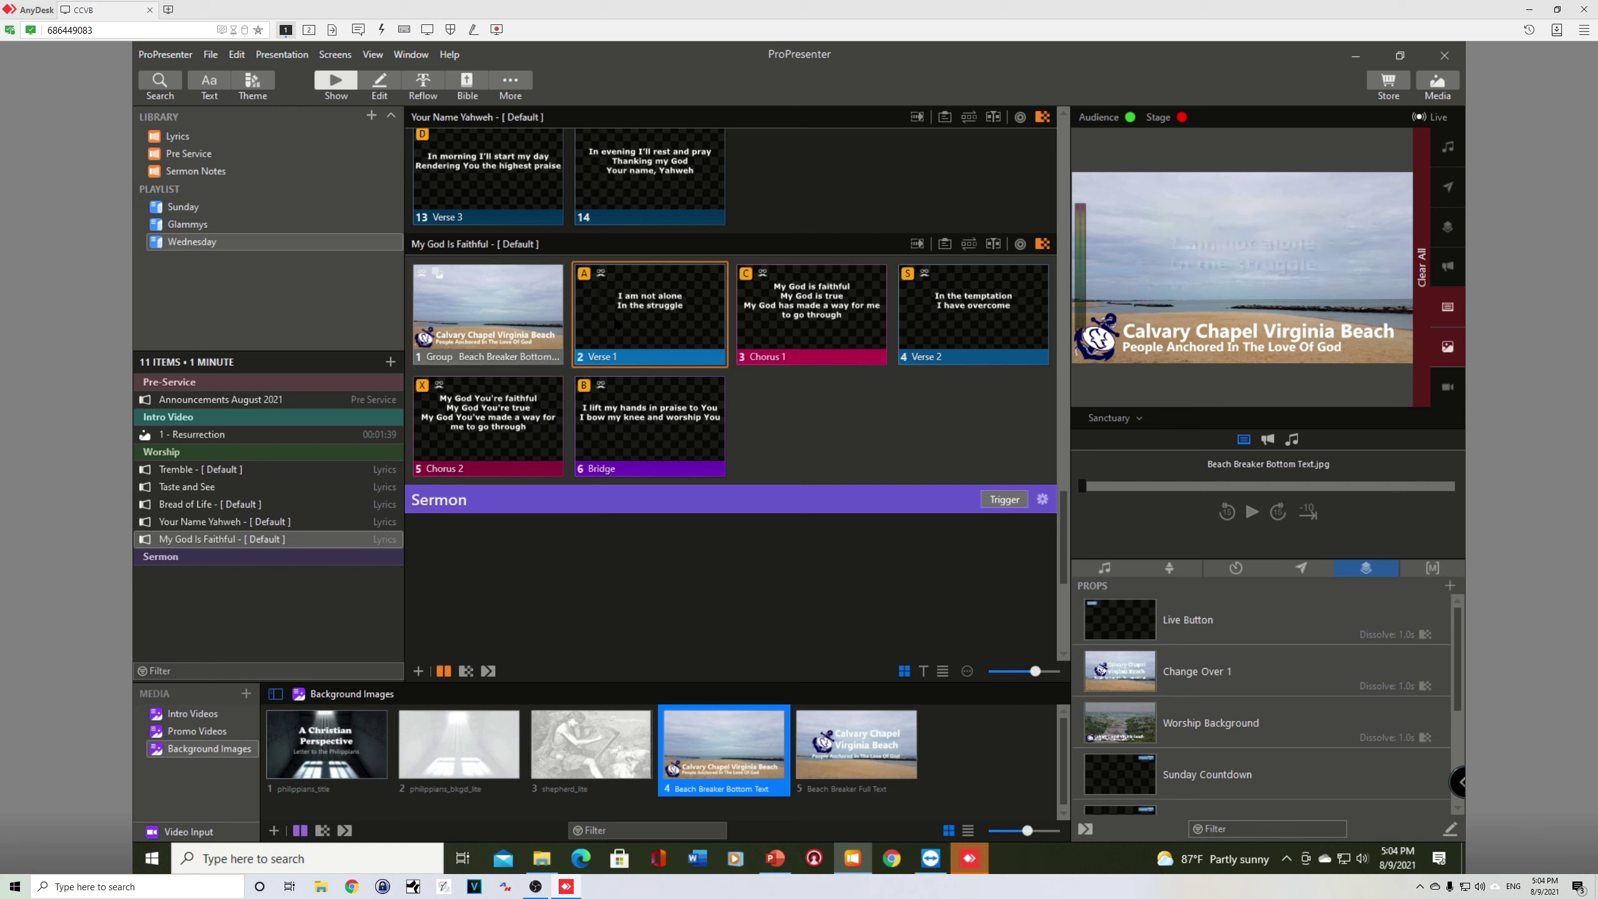
key("Right")
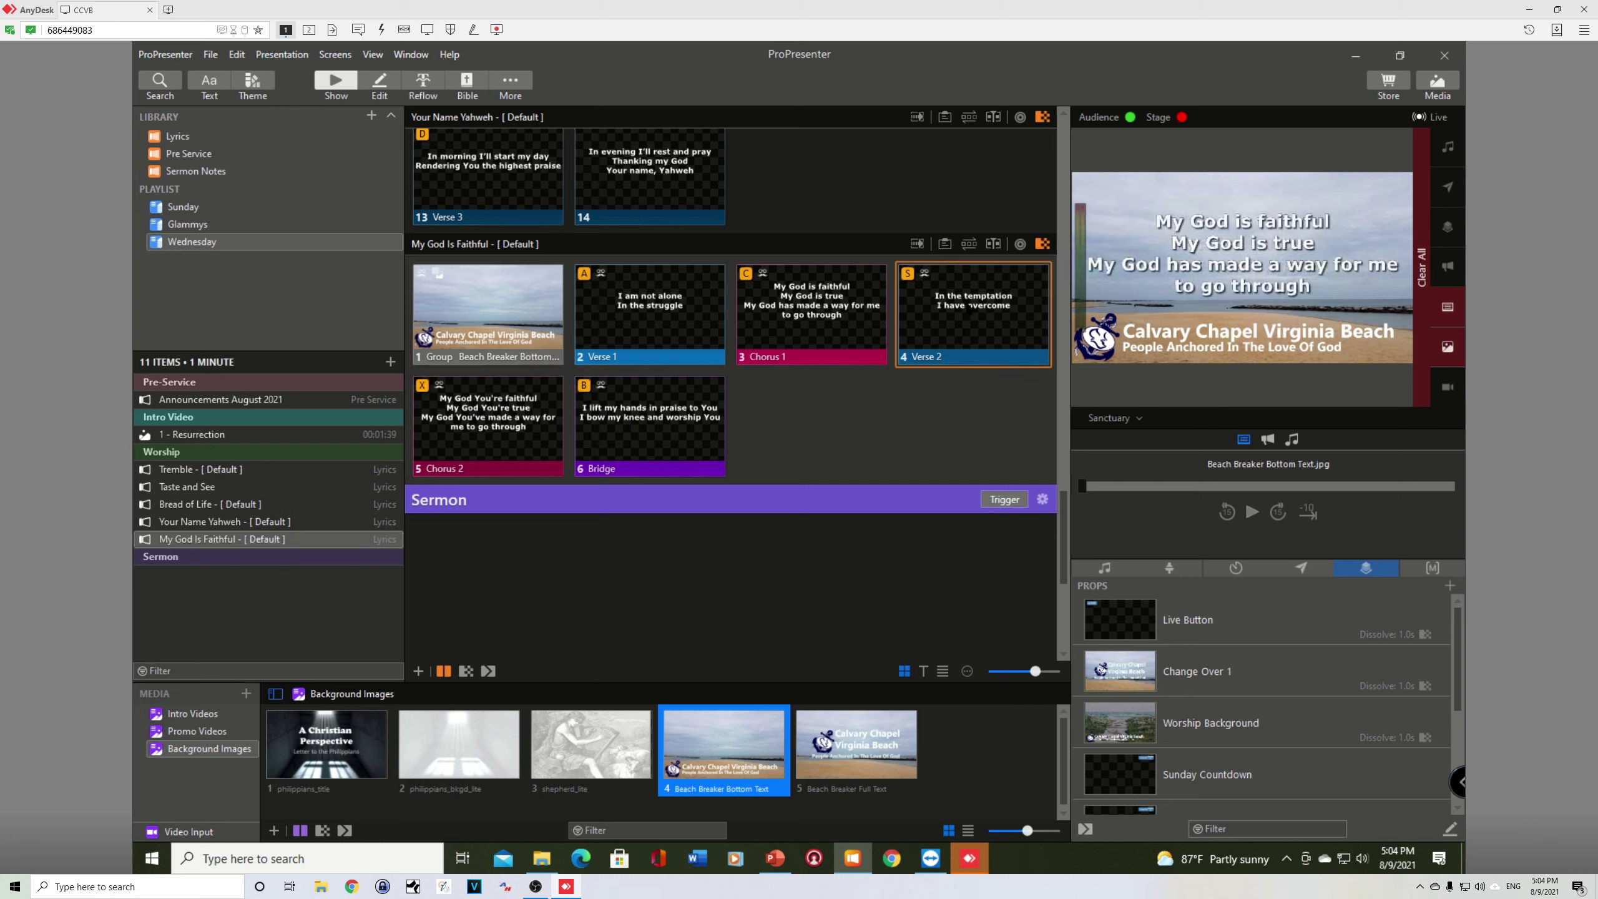
key("Right")
key("Right")
key("Right")
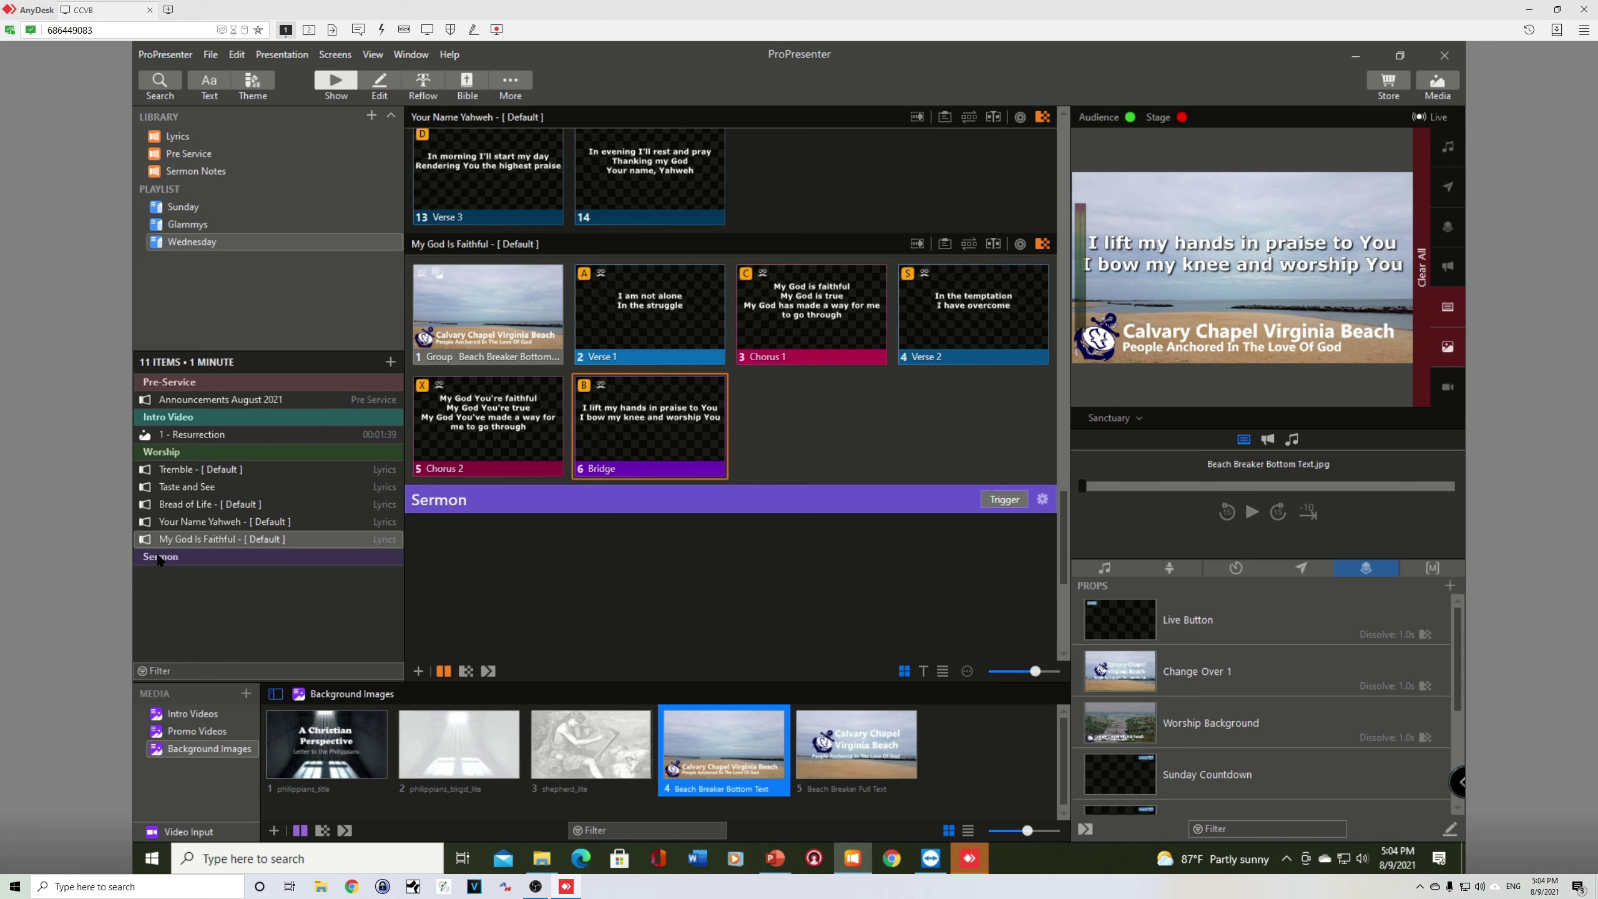
- Add Phil. 3.1 - Rejoicing in God - 20210809 from the Sermon Notes library to the Wednesday playlist
left_click(159, 557)
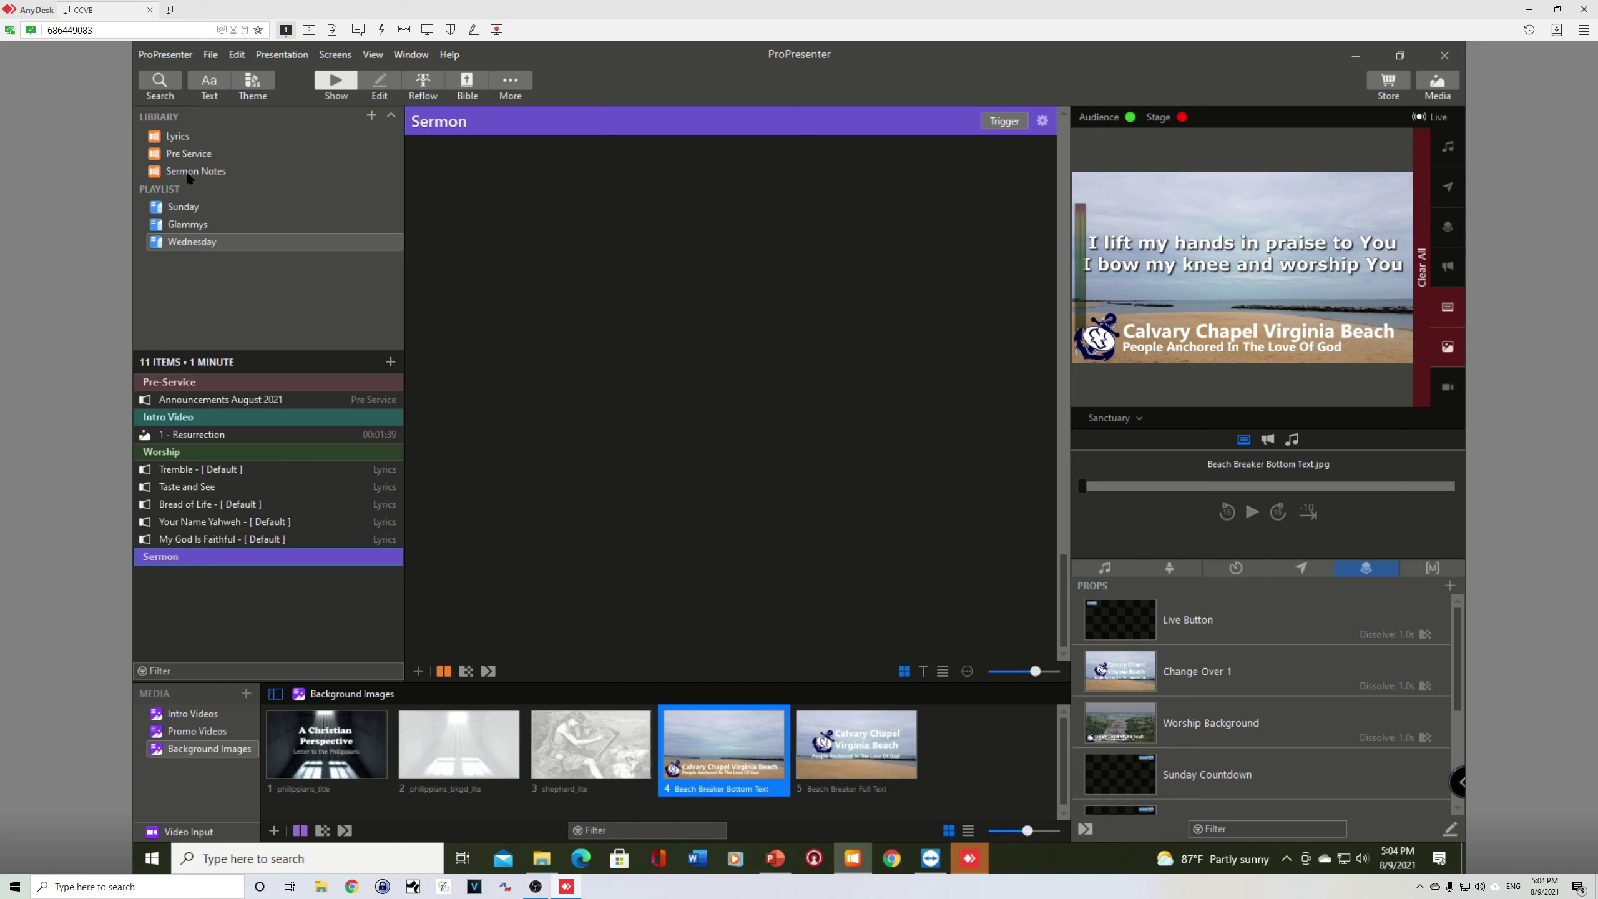
left_click(188, 178)
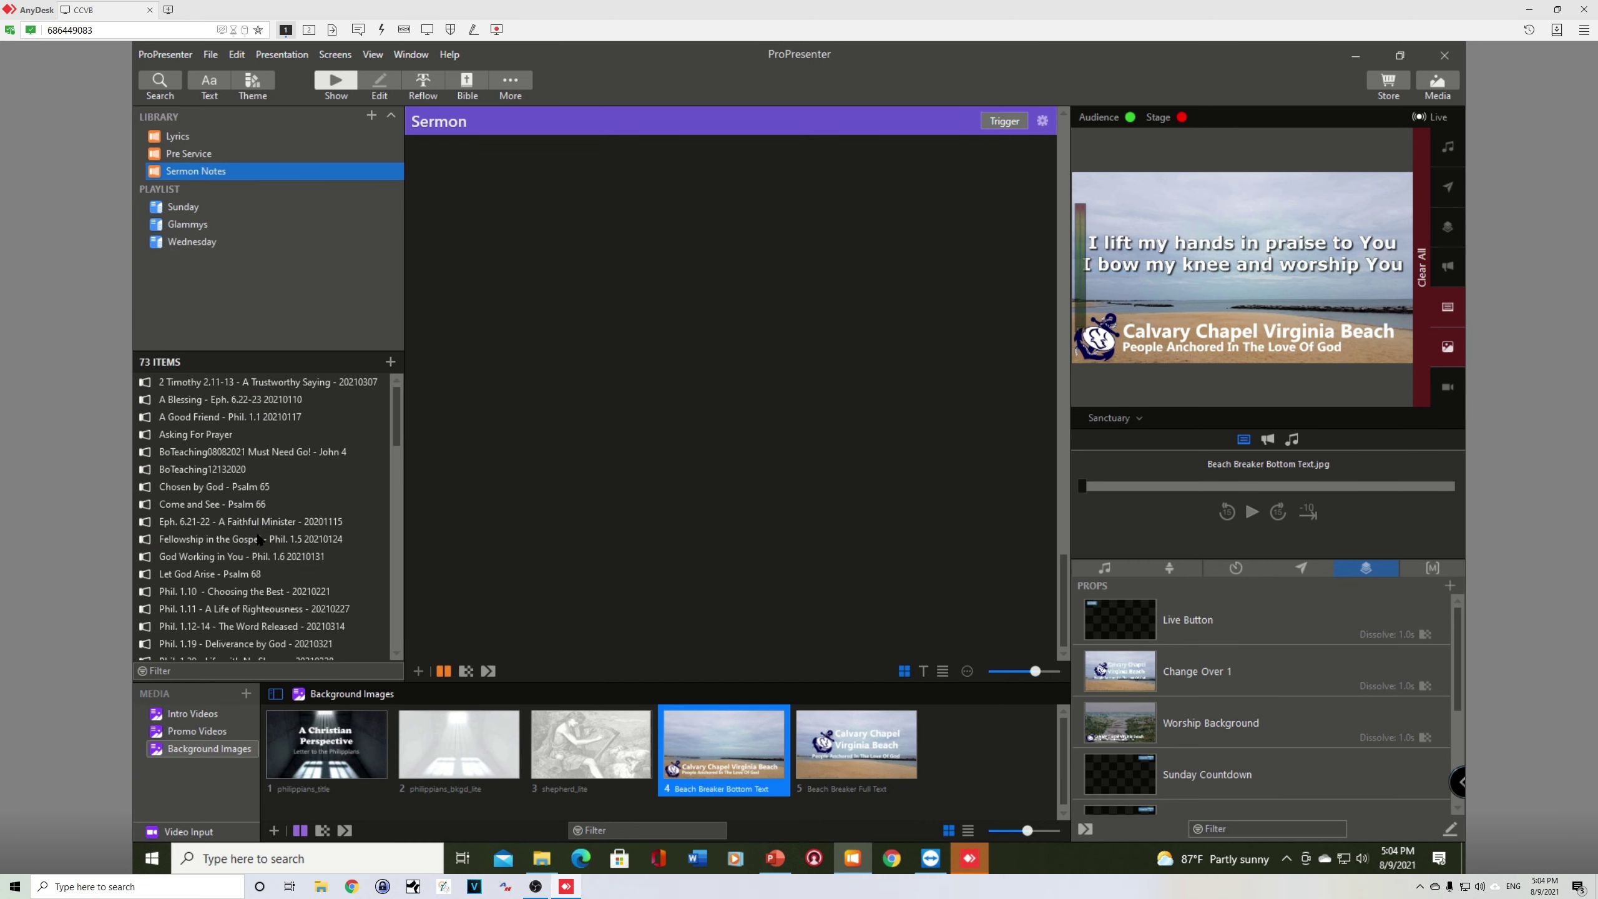
left_click_drag(397, 414, 400, 517)
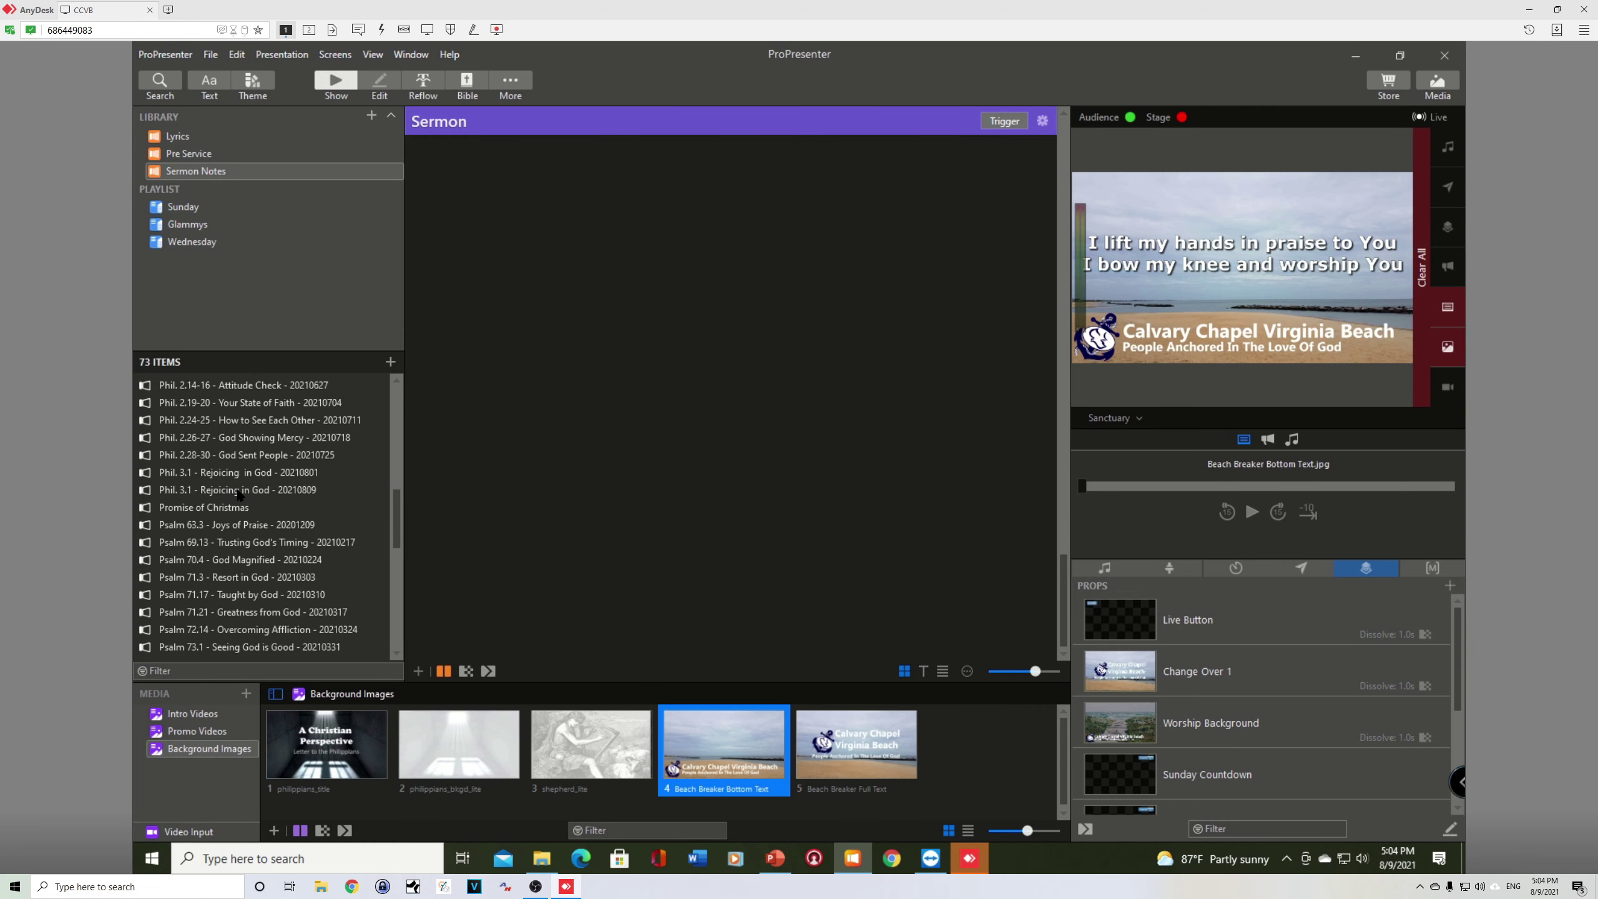
left_click(239, 490)
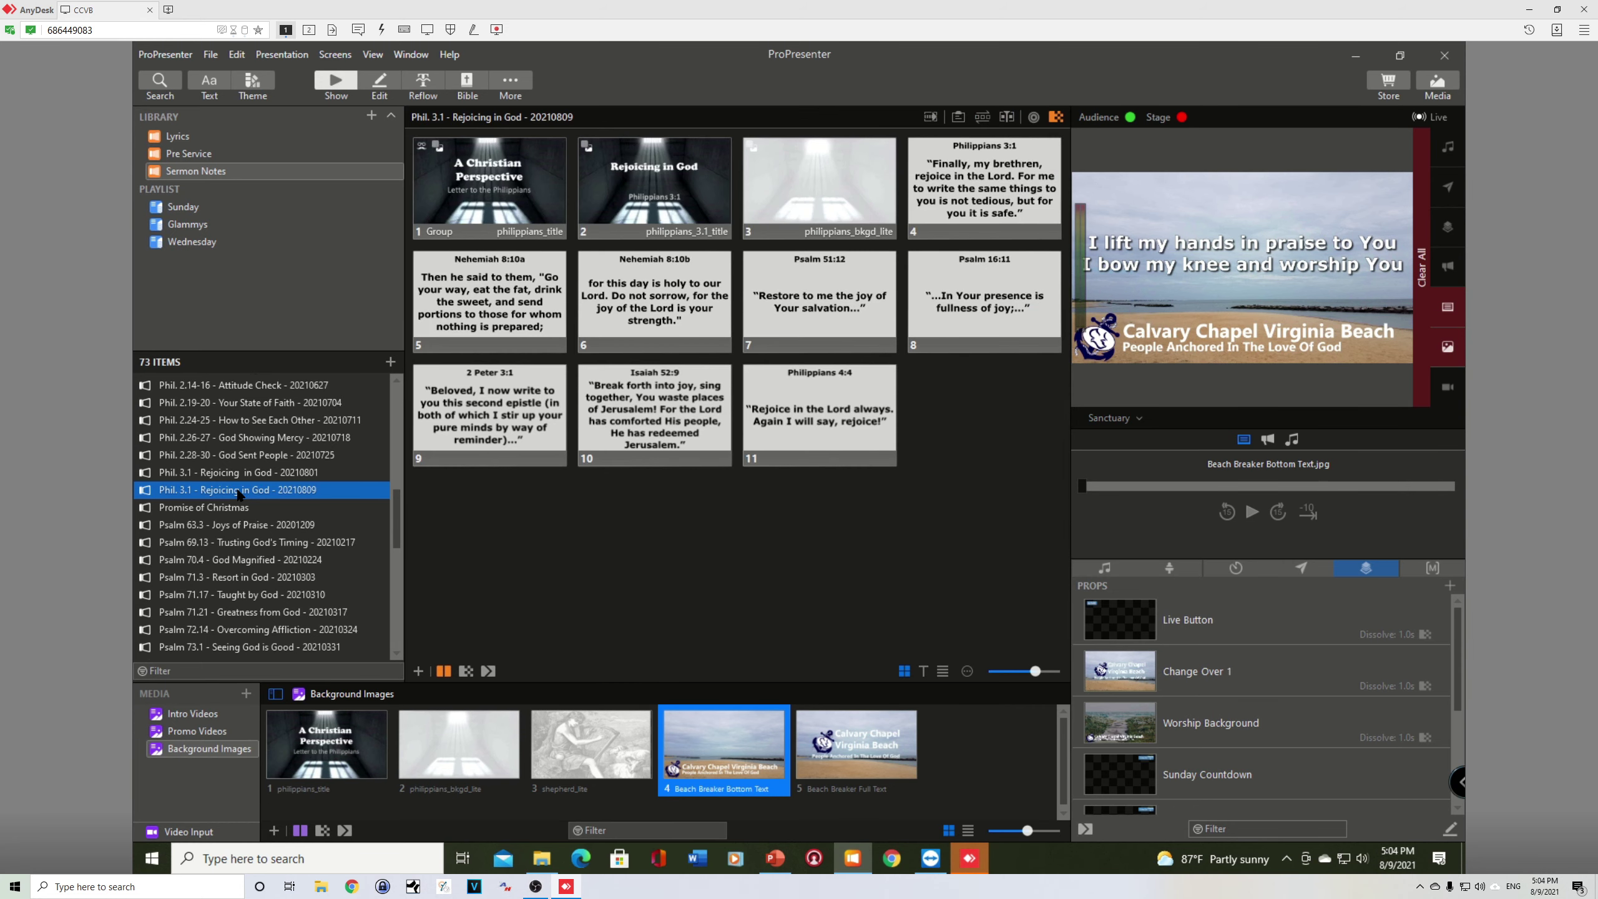
right_click(240, 495)
mouse_move(294, 504)
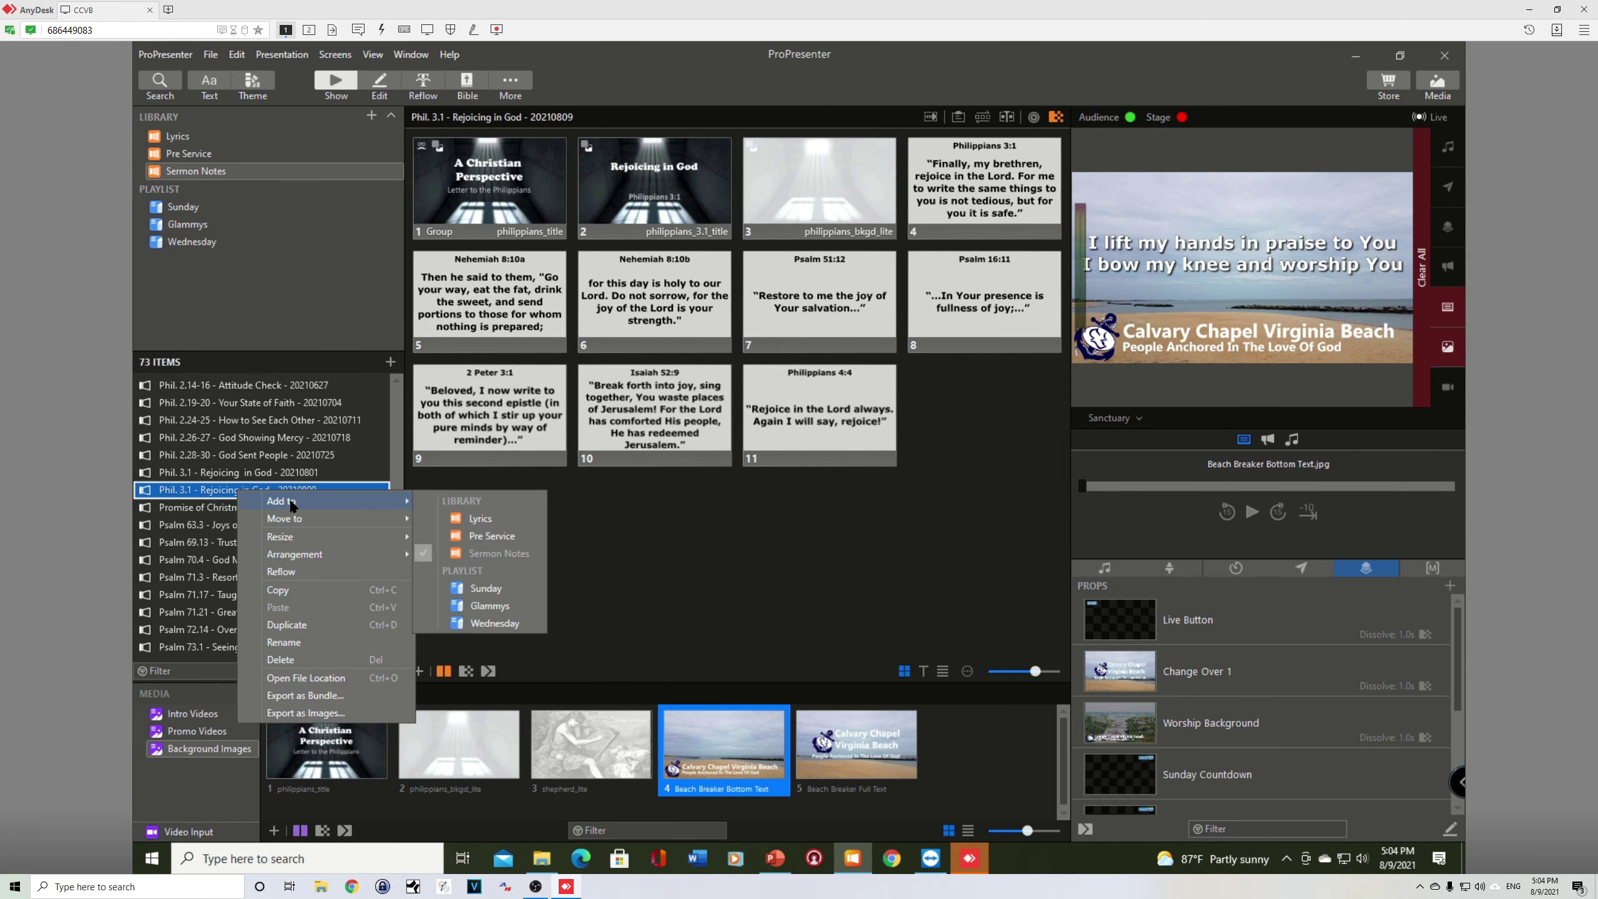
left_click(478, 625)
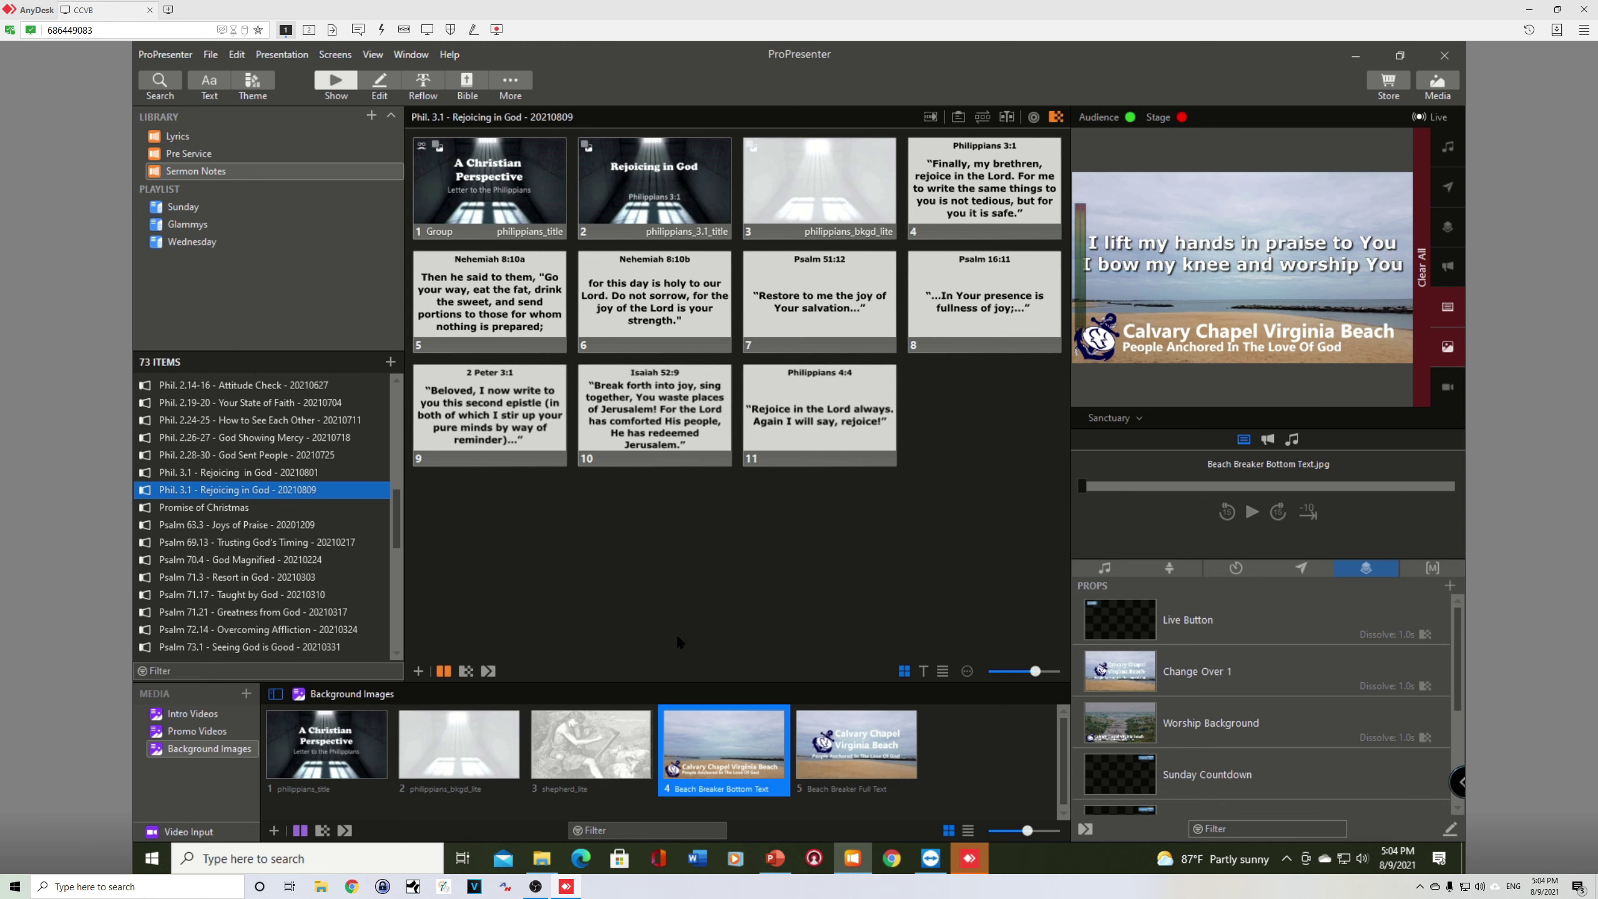
- Return to the Wednesday playlist and present the Rejoicing in God sermon slides from the title slide into the scripture slides
left_click(189, 243)
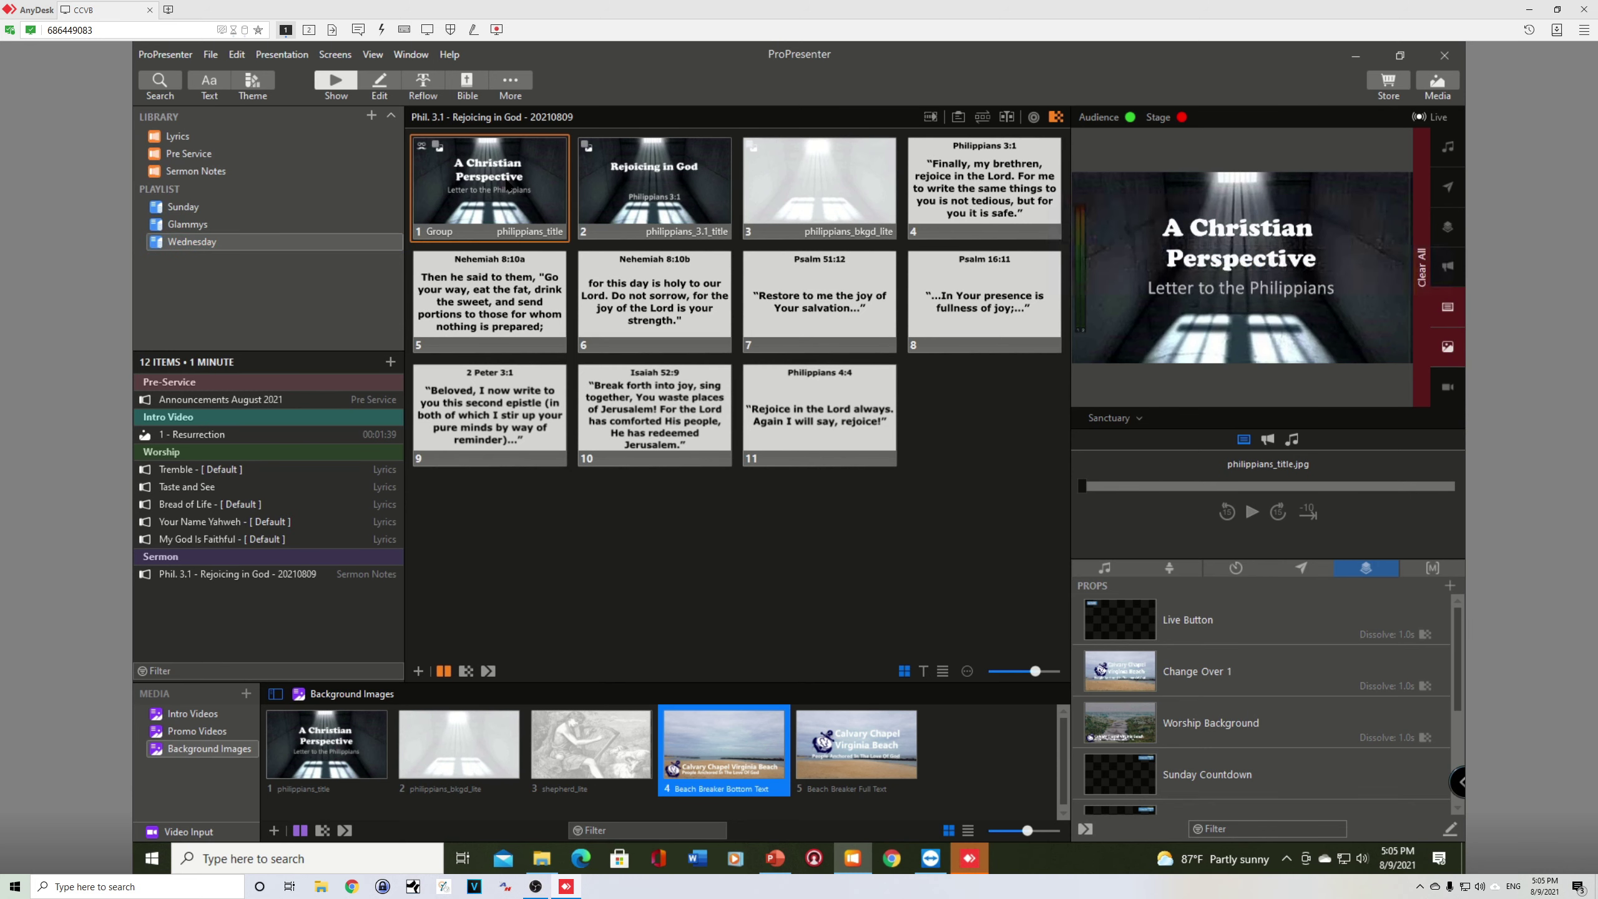
key("Right")
key("Right")
key("Right")
key("Right")
key("Right")
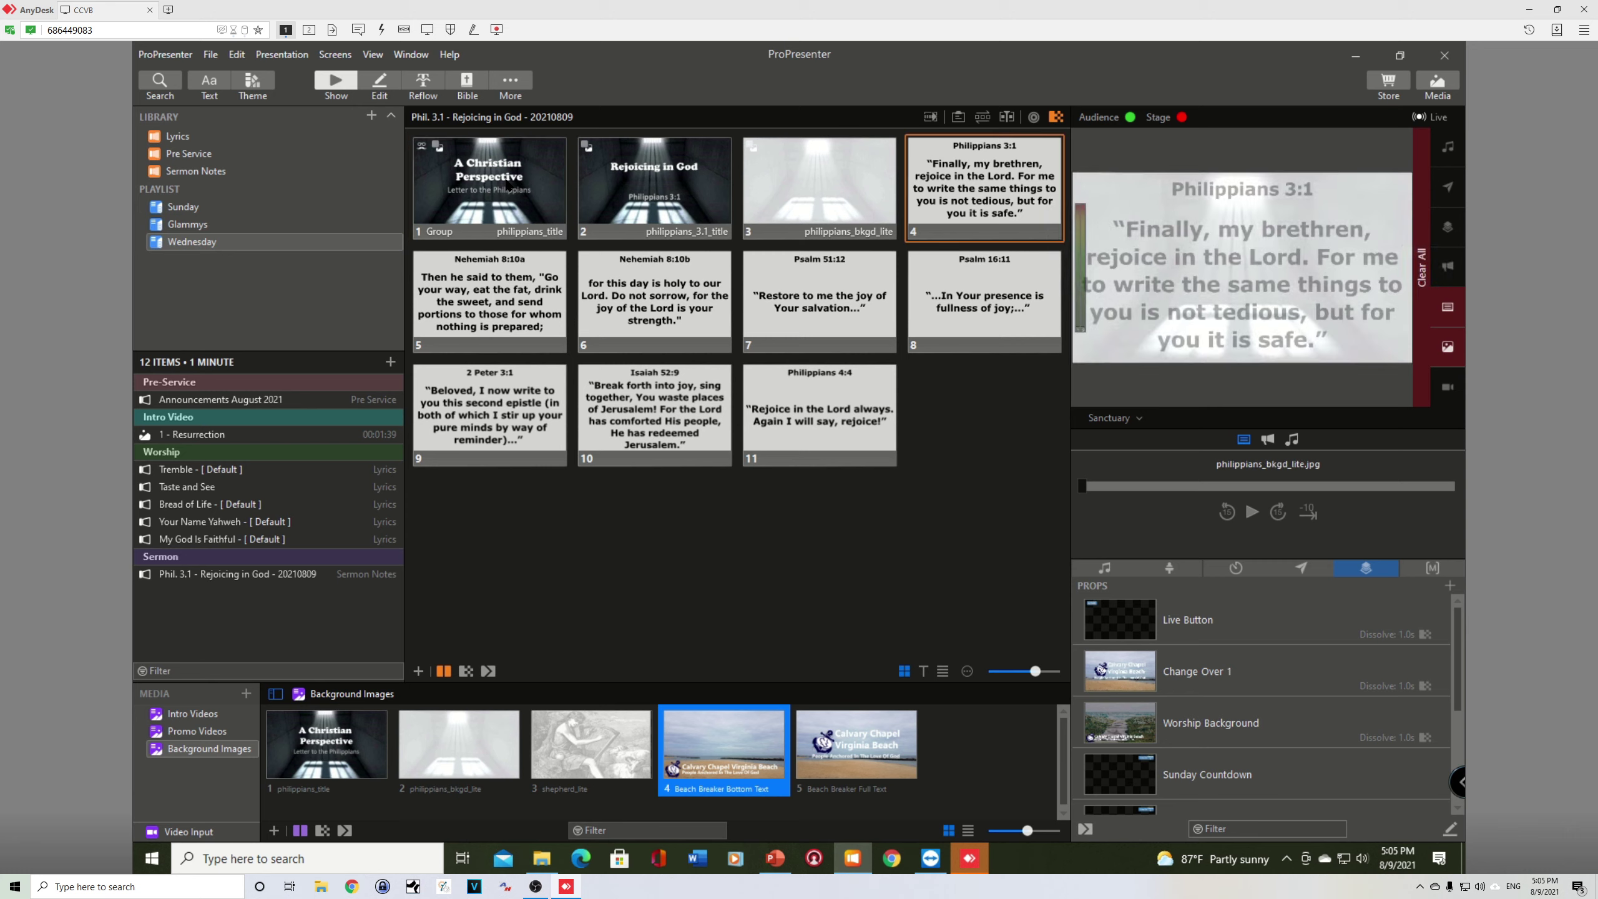
- Advance the sermon slides to Psalm 16:11 and return to the Phil. 3.1 - Rejoicing in God item within the Wednesday playlist
key("Right")
key("Right")
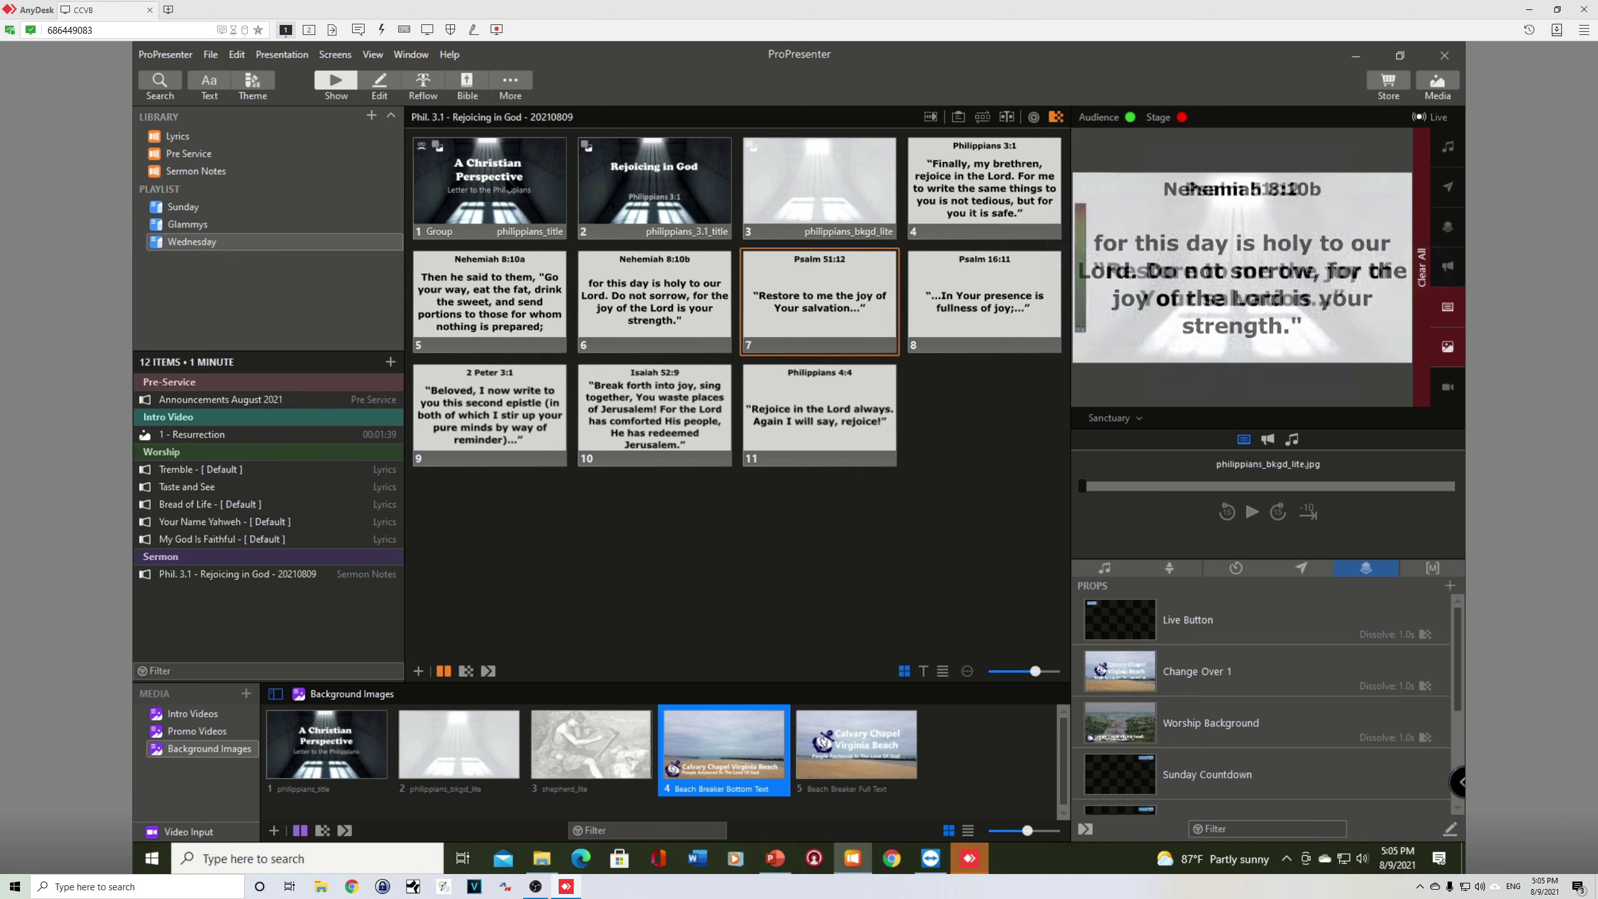
left_click(225, 574)
- Review the whole Wednesday playlist in order, from the Pre-Service announcements through the intro video and worship songs to the sermon slides
scroll(554, 523, "up", 5)
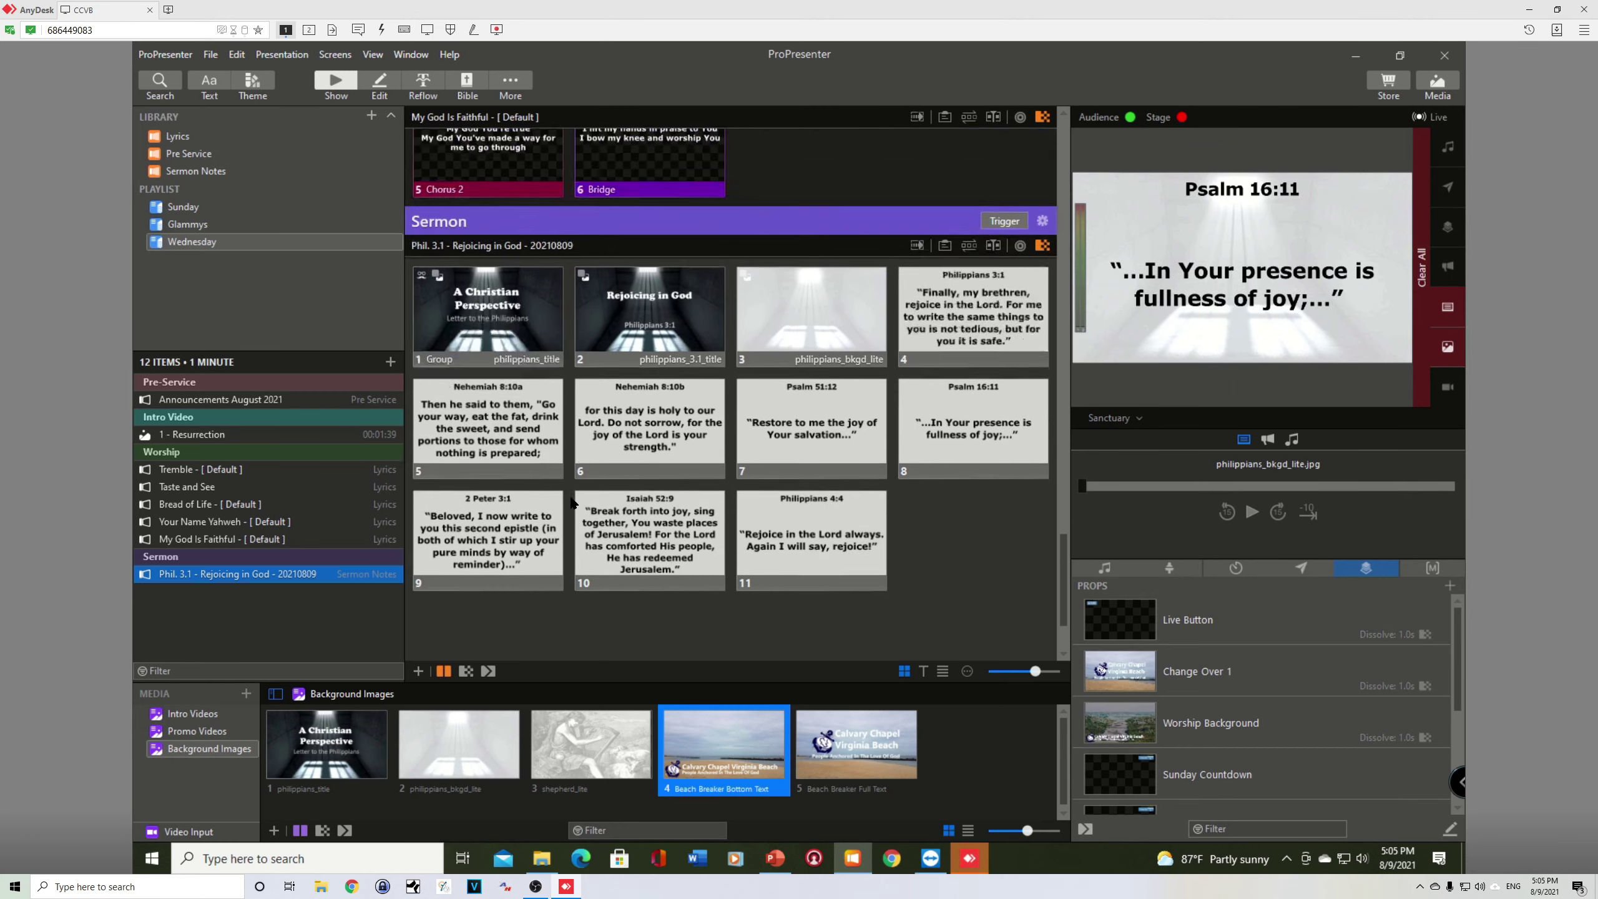
scroll(578, 510, "up", 5)
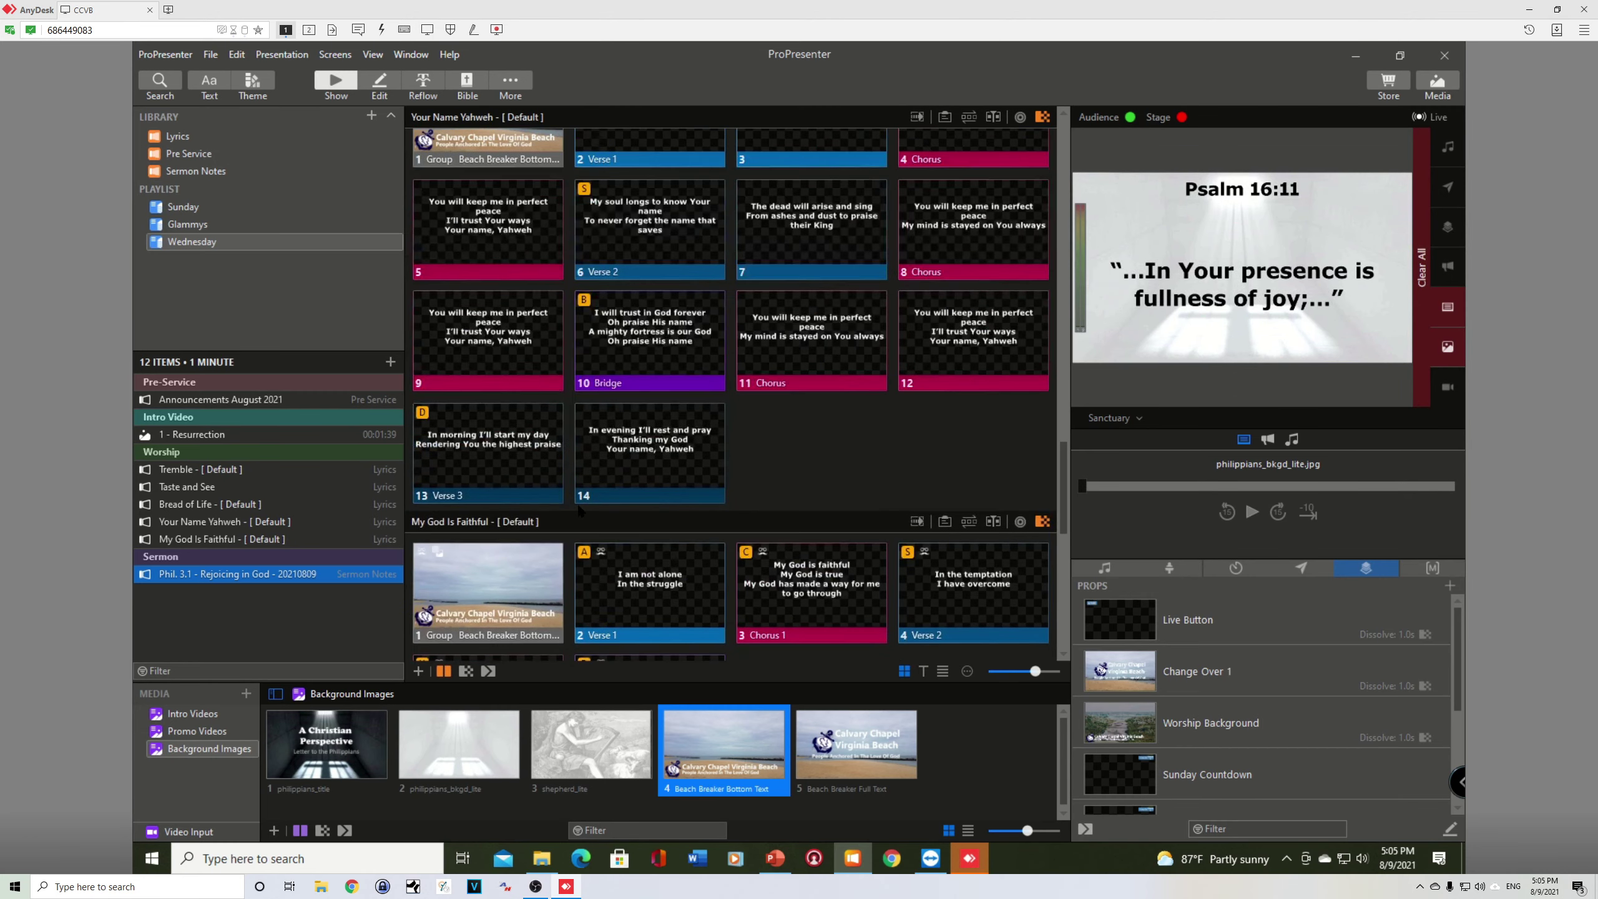
left_click(189, 385)
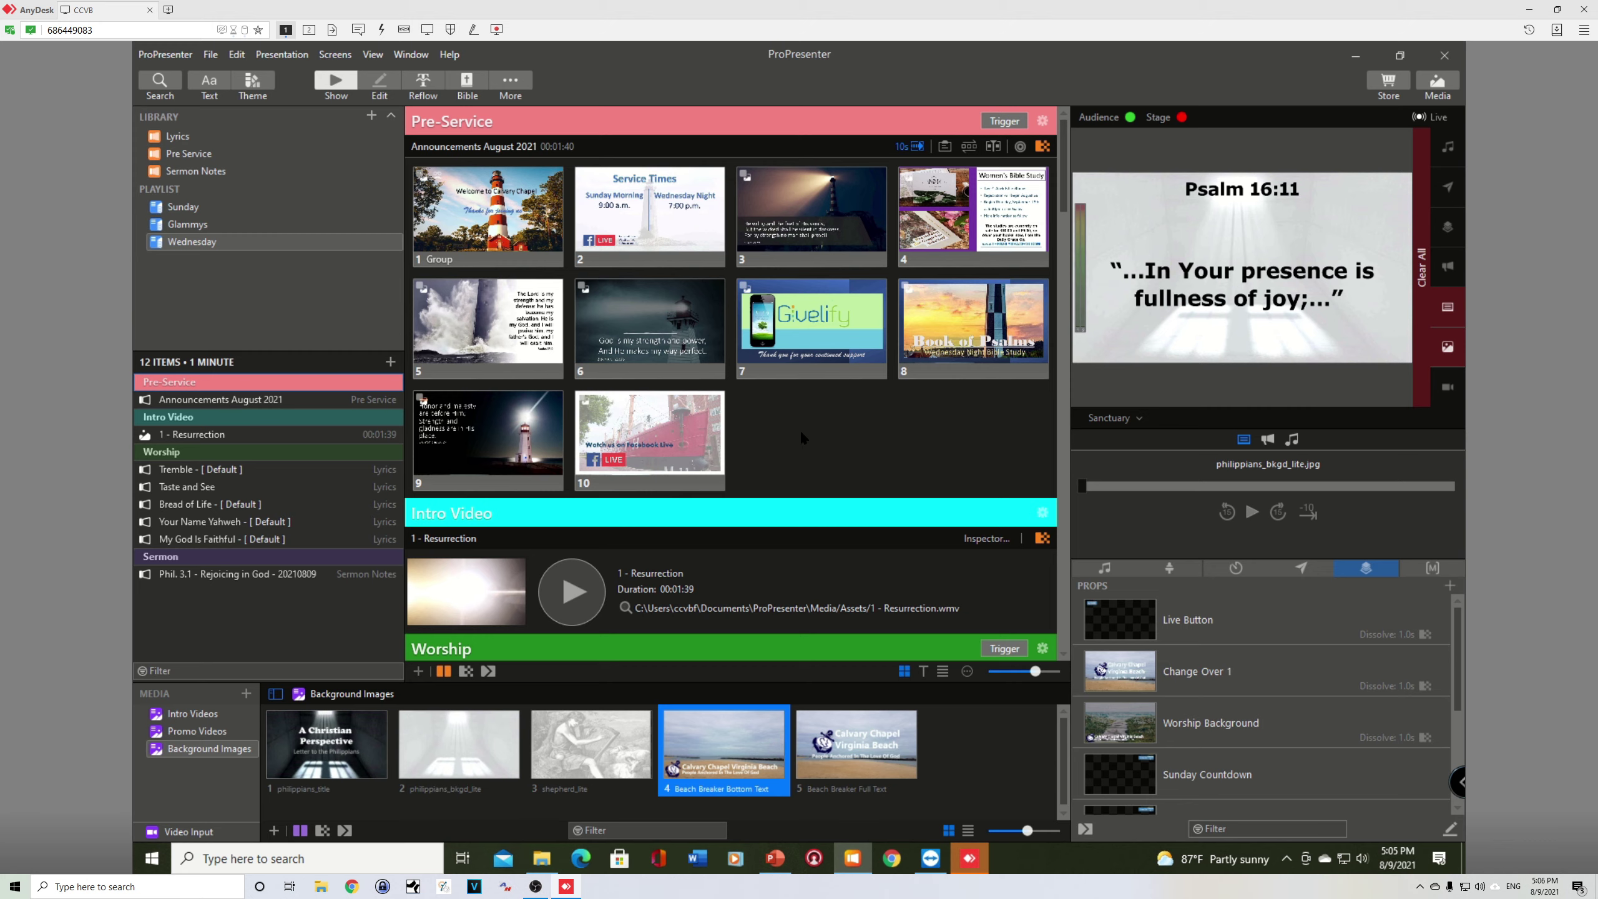
scroll(798, 435, "down", 5)
scroll(797, 442, "down", 3)
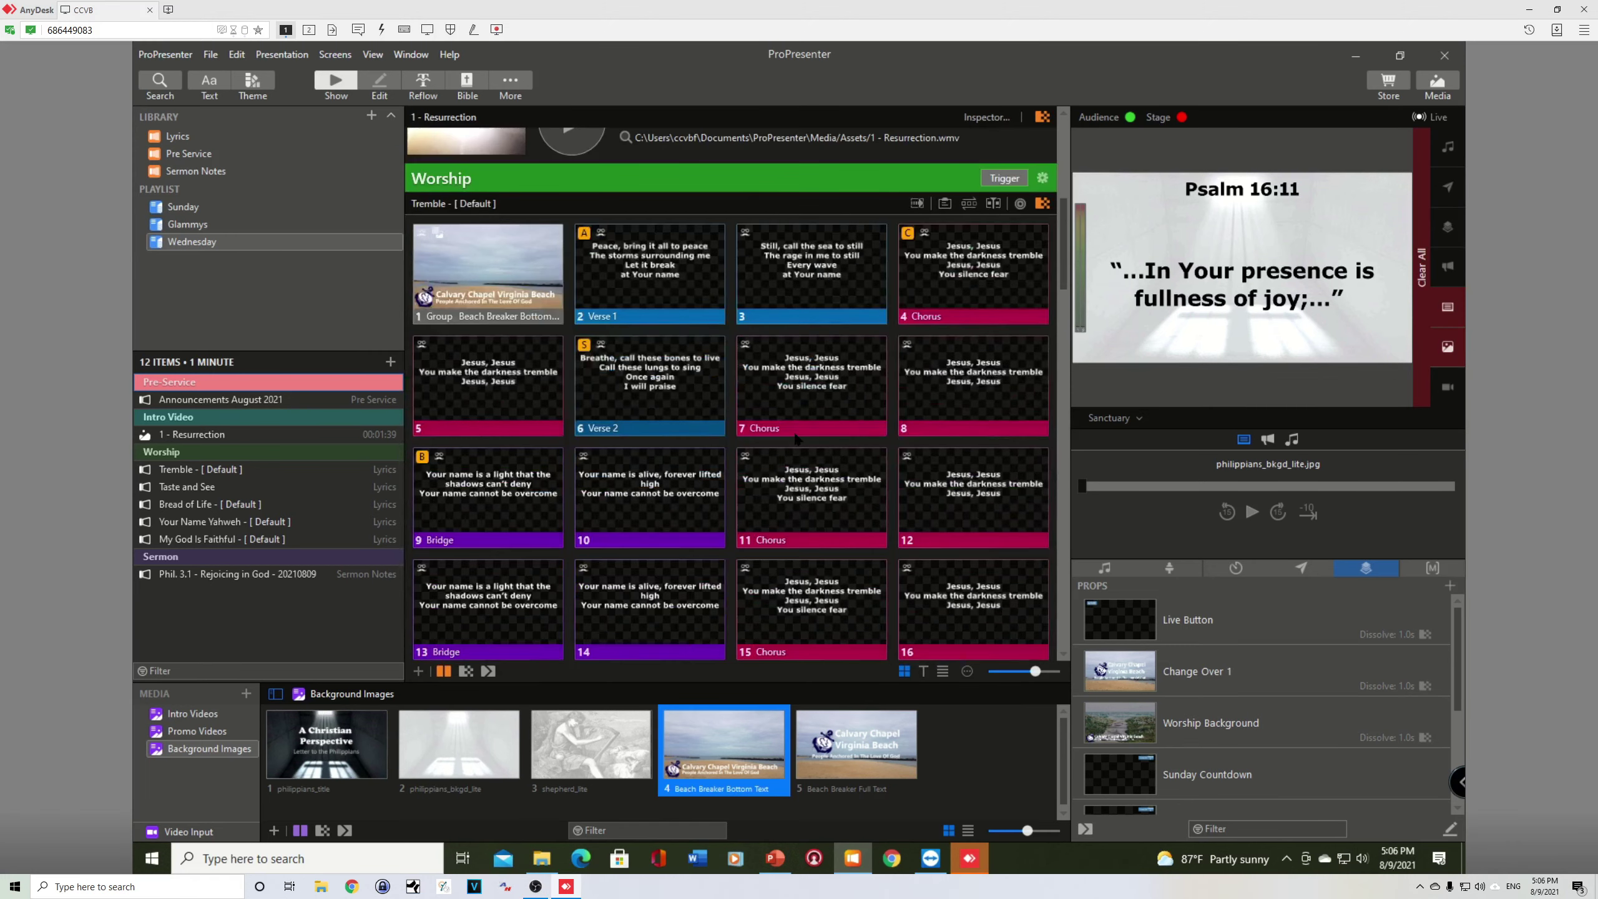
scroll(798, 440, "up", 10)
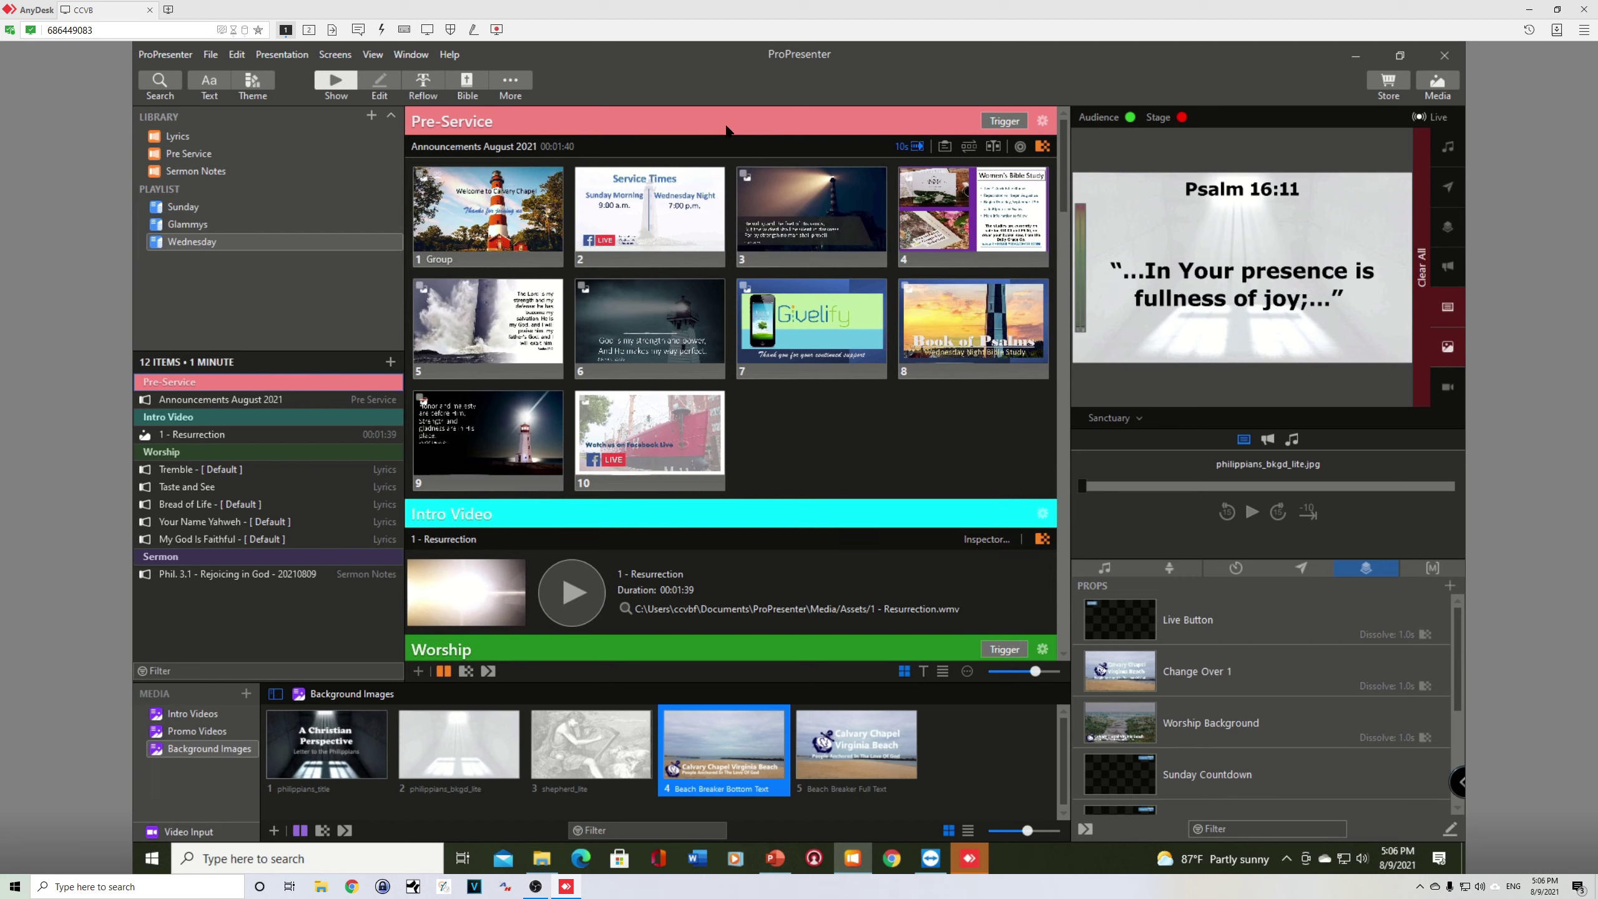
scroll(728, 260, "down", 5)
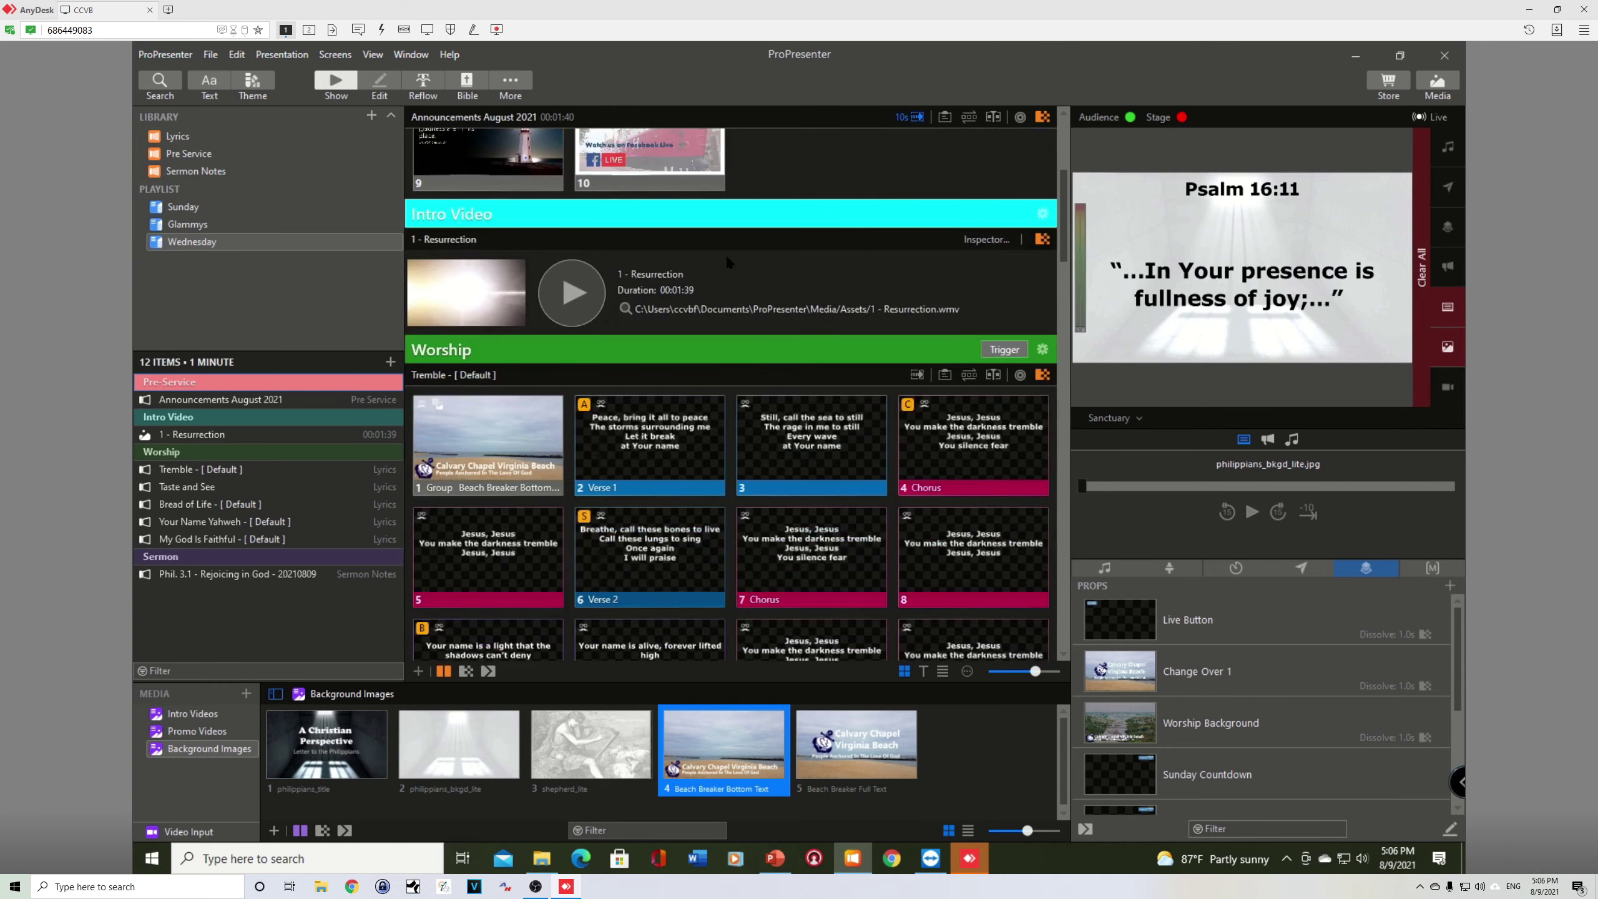
scroll(728, 260, "down", 6)
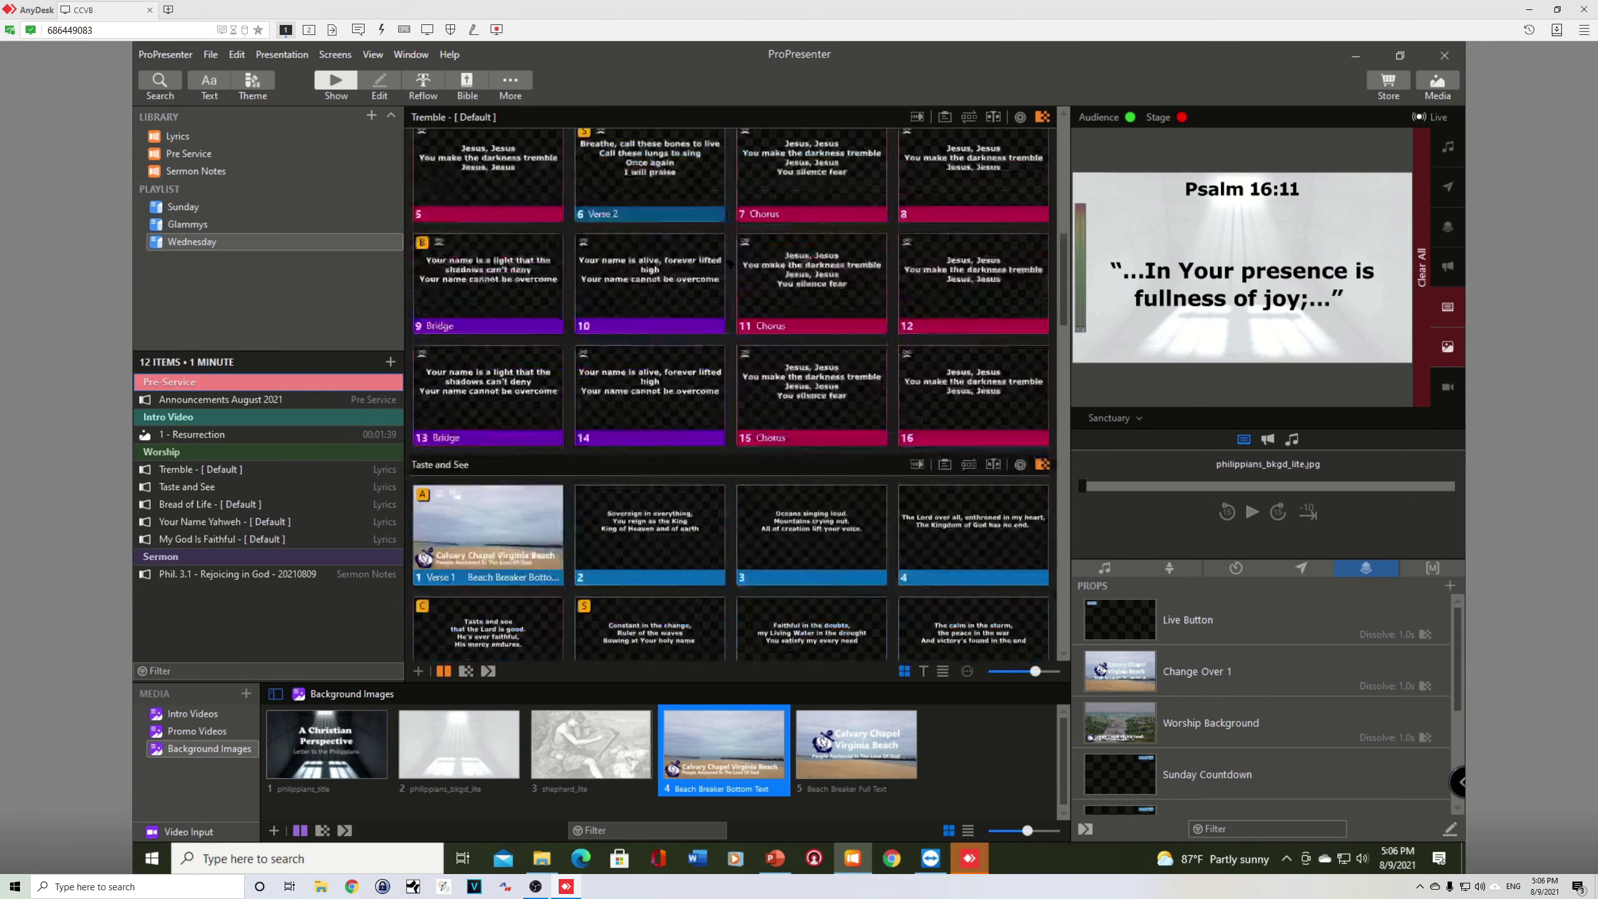
scroll(730, 263, "down", 9)
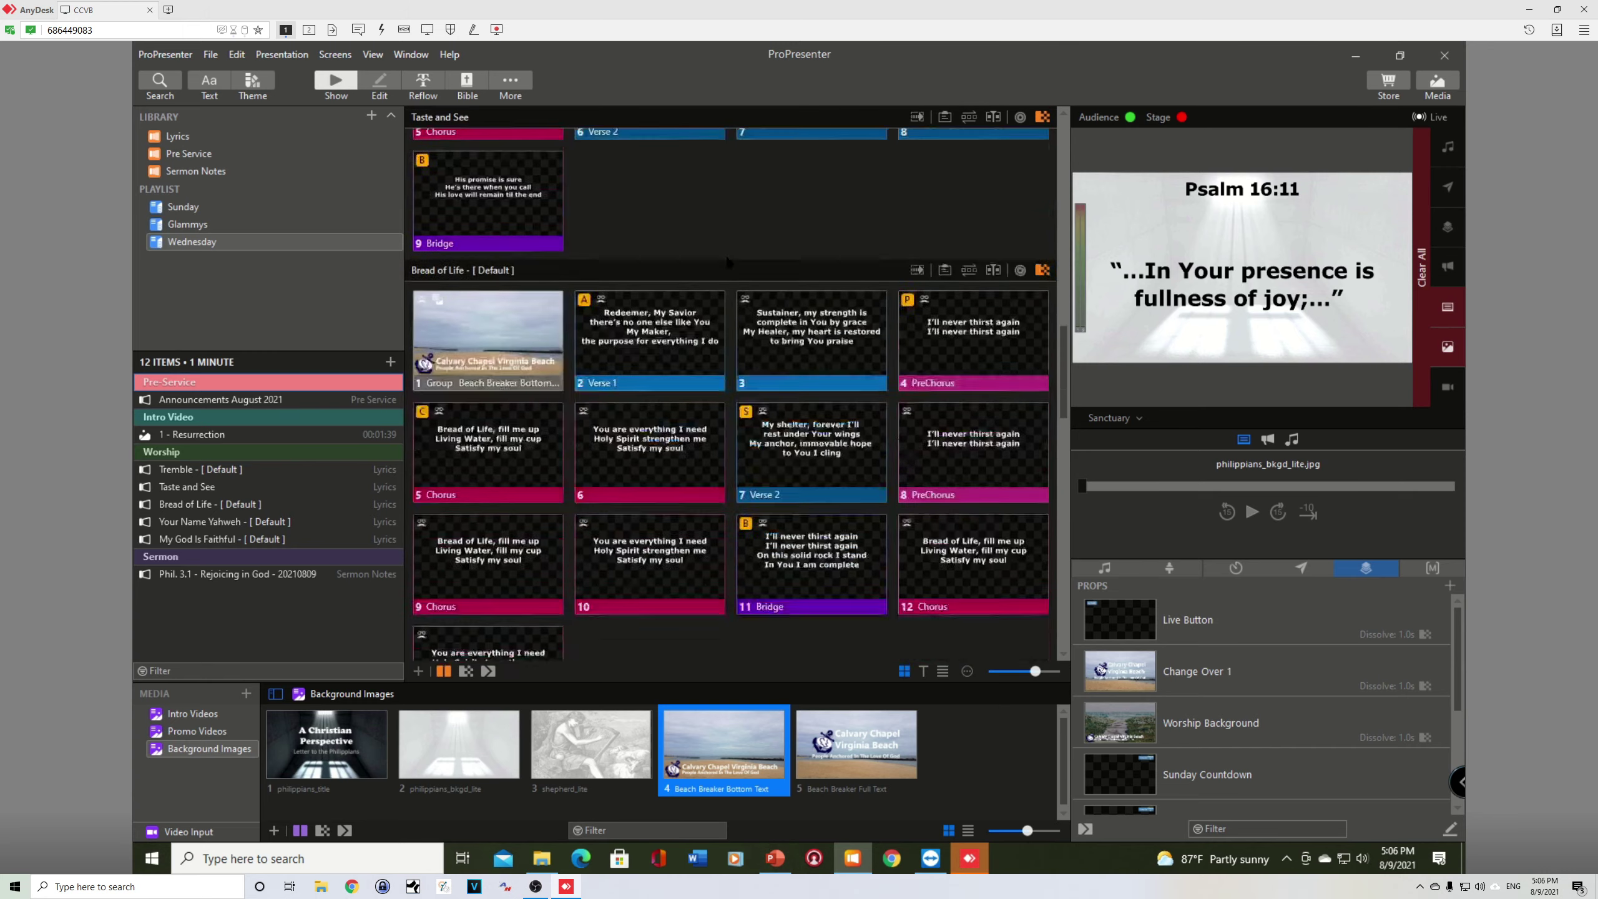
scroll(728, 260, "down", 15)
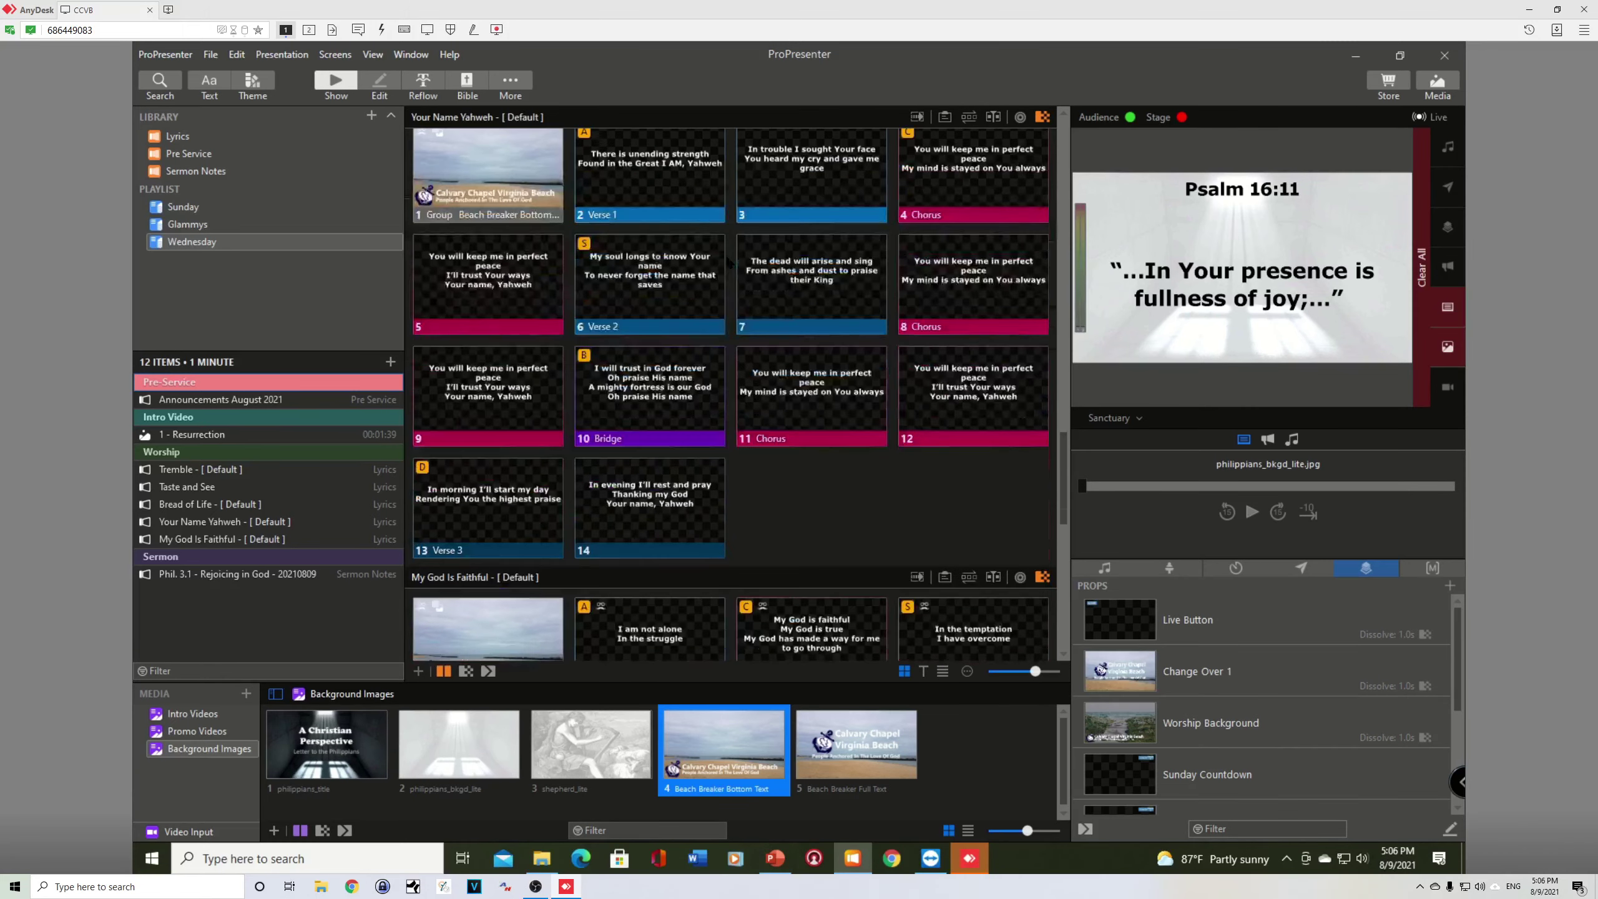
scroll(727, 263, "down", 14)
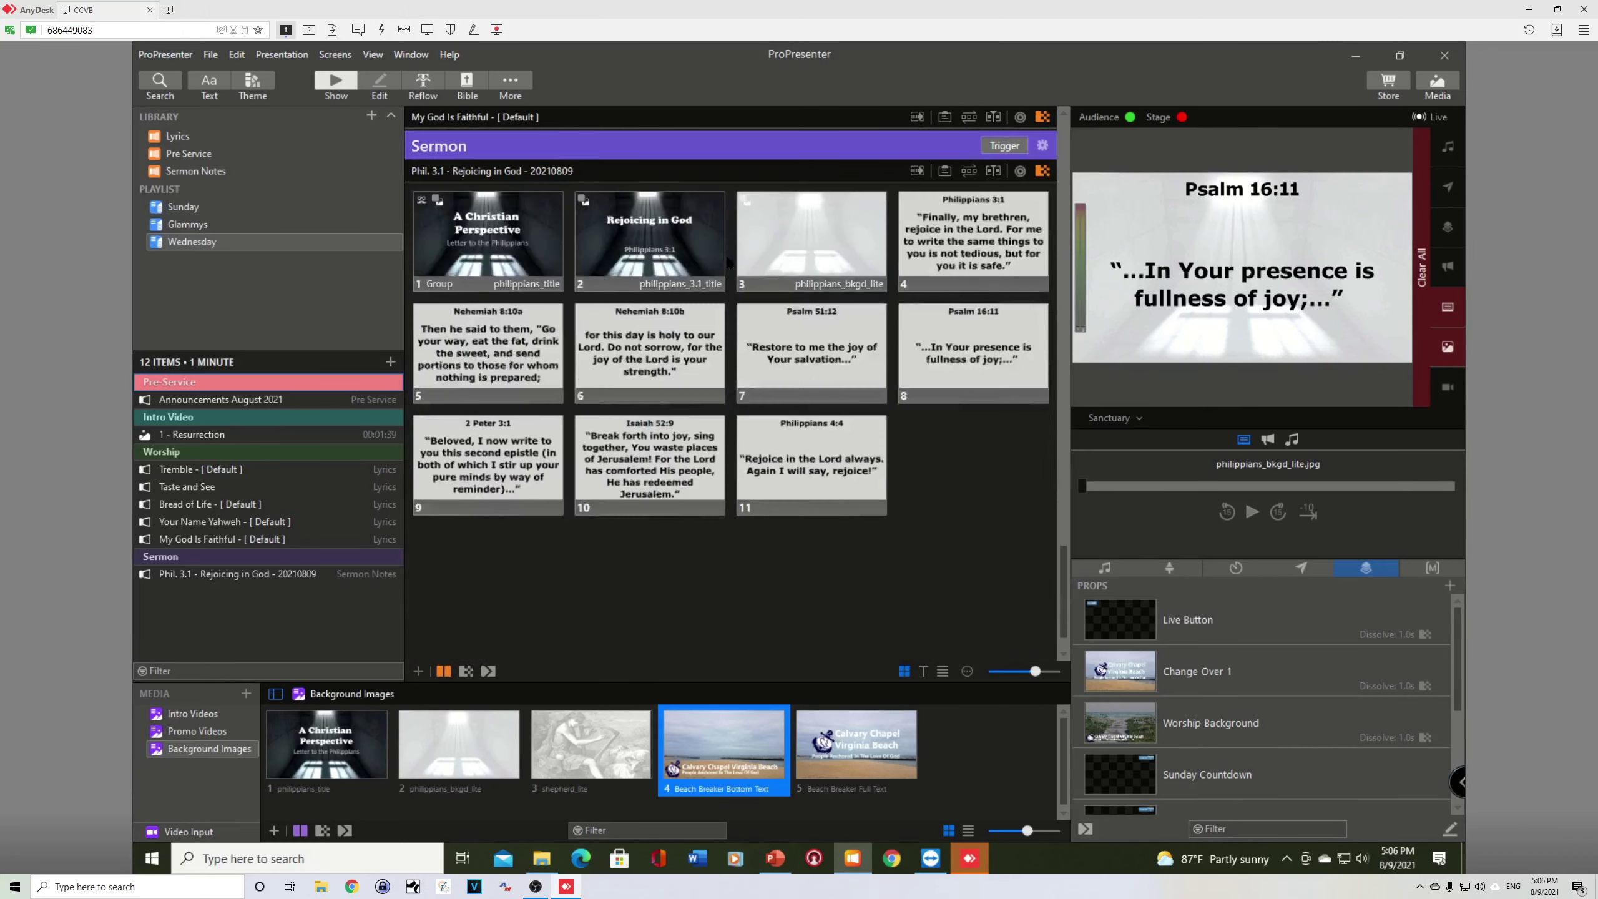
scroll(729, 264, "down", 1)
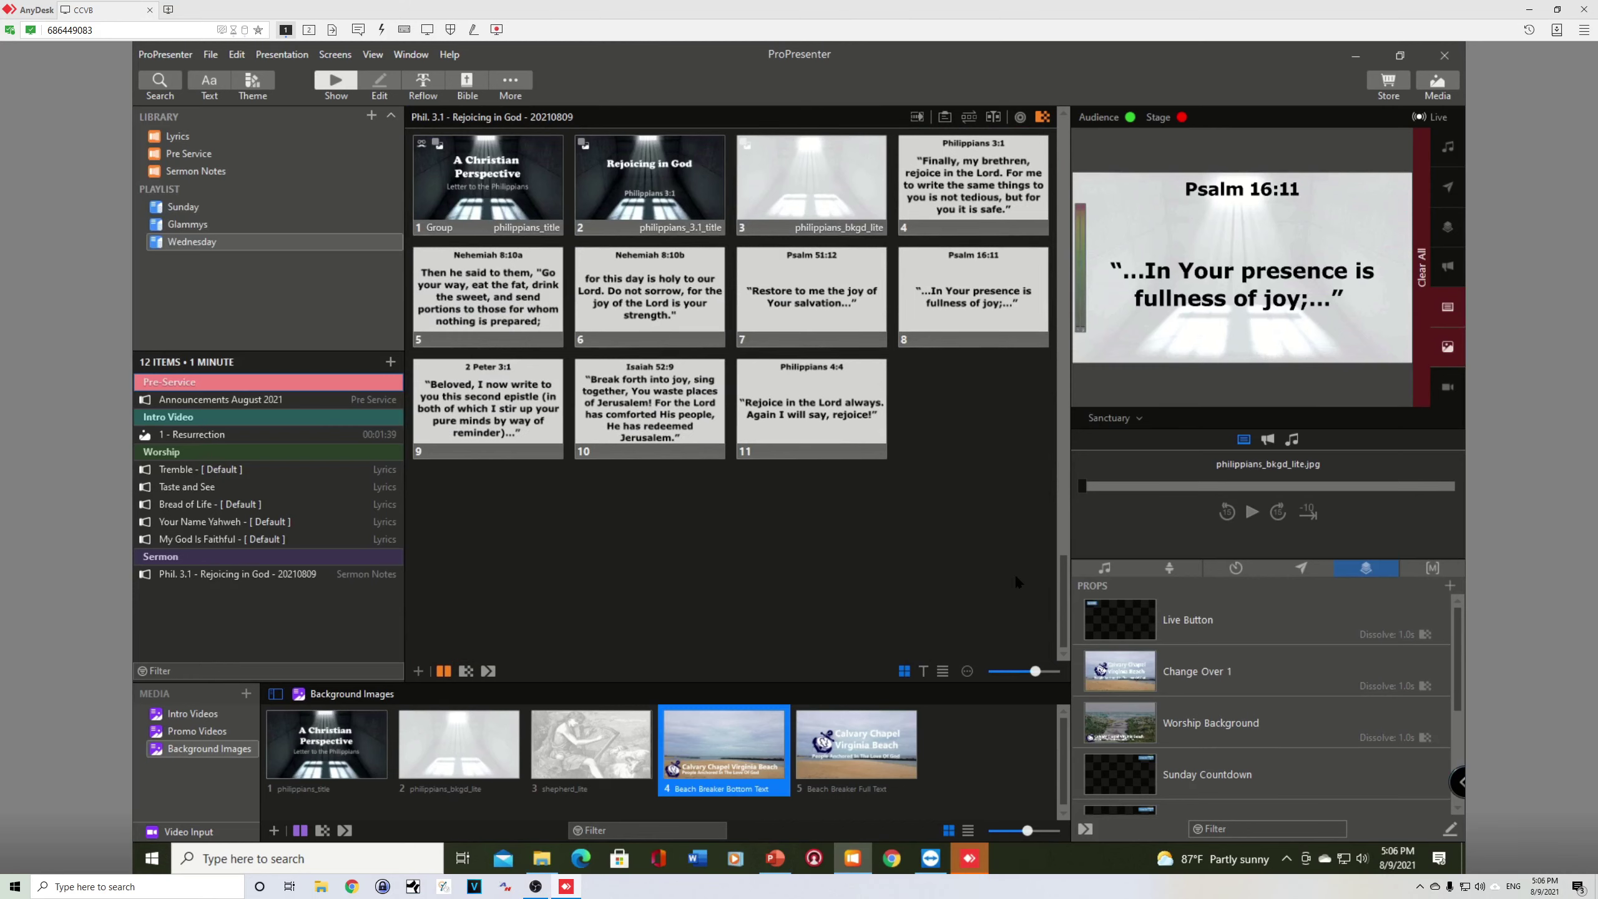
scroll(744, 515, "up", 2)
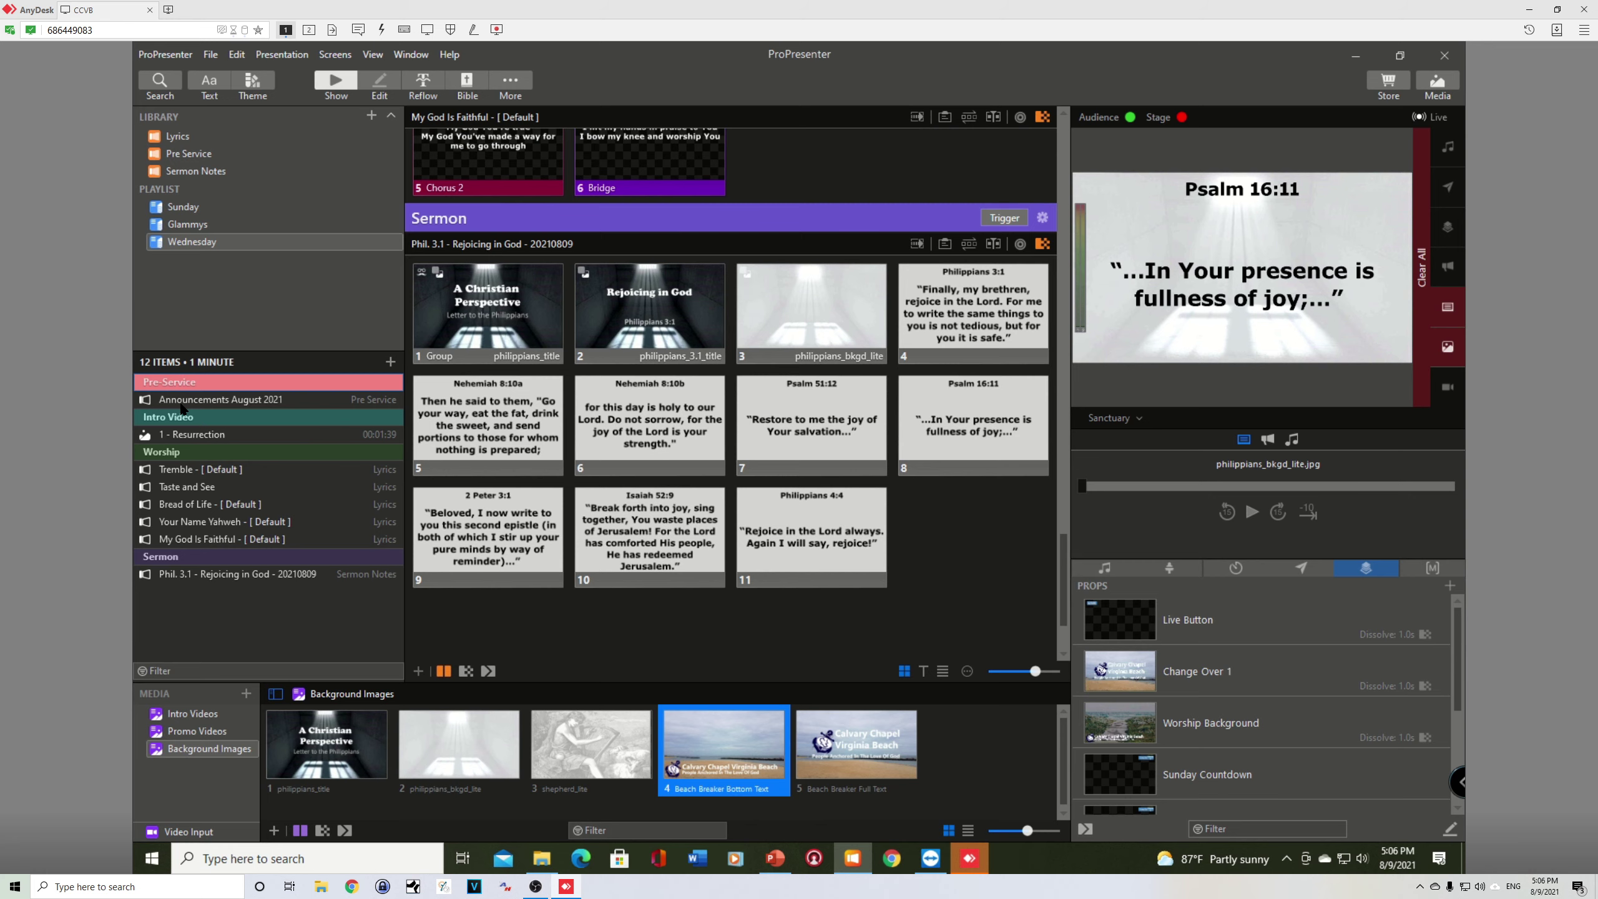
- Go to Announcements August 2021 and present its welcome slide followed by the Service Times slide
left_click(181, 404)
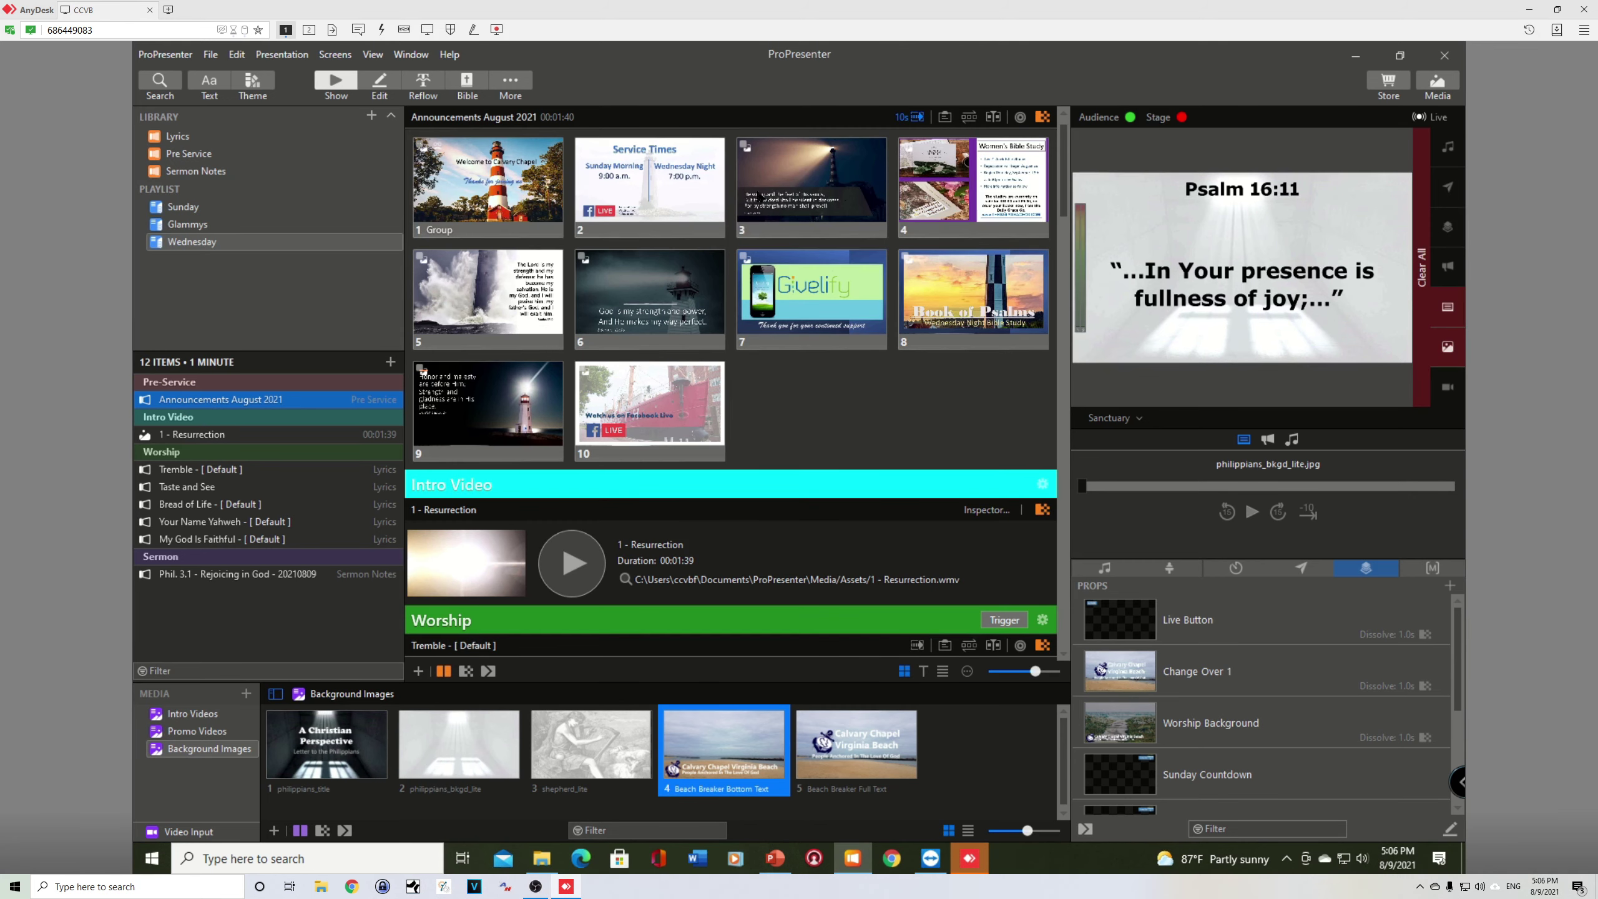
left_click(476, 169)
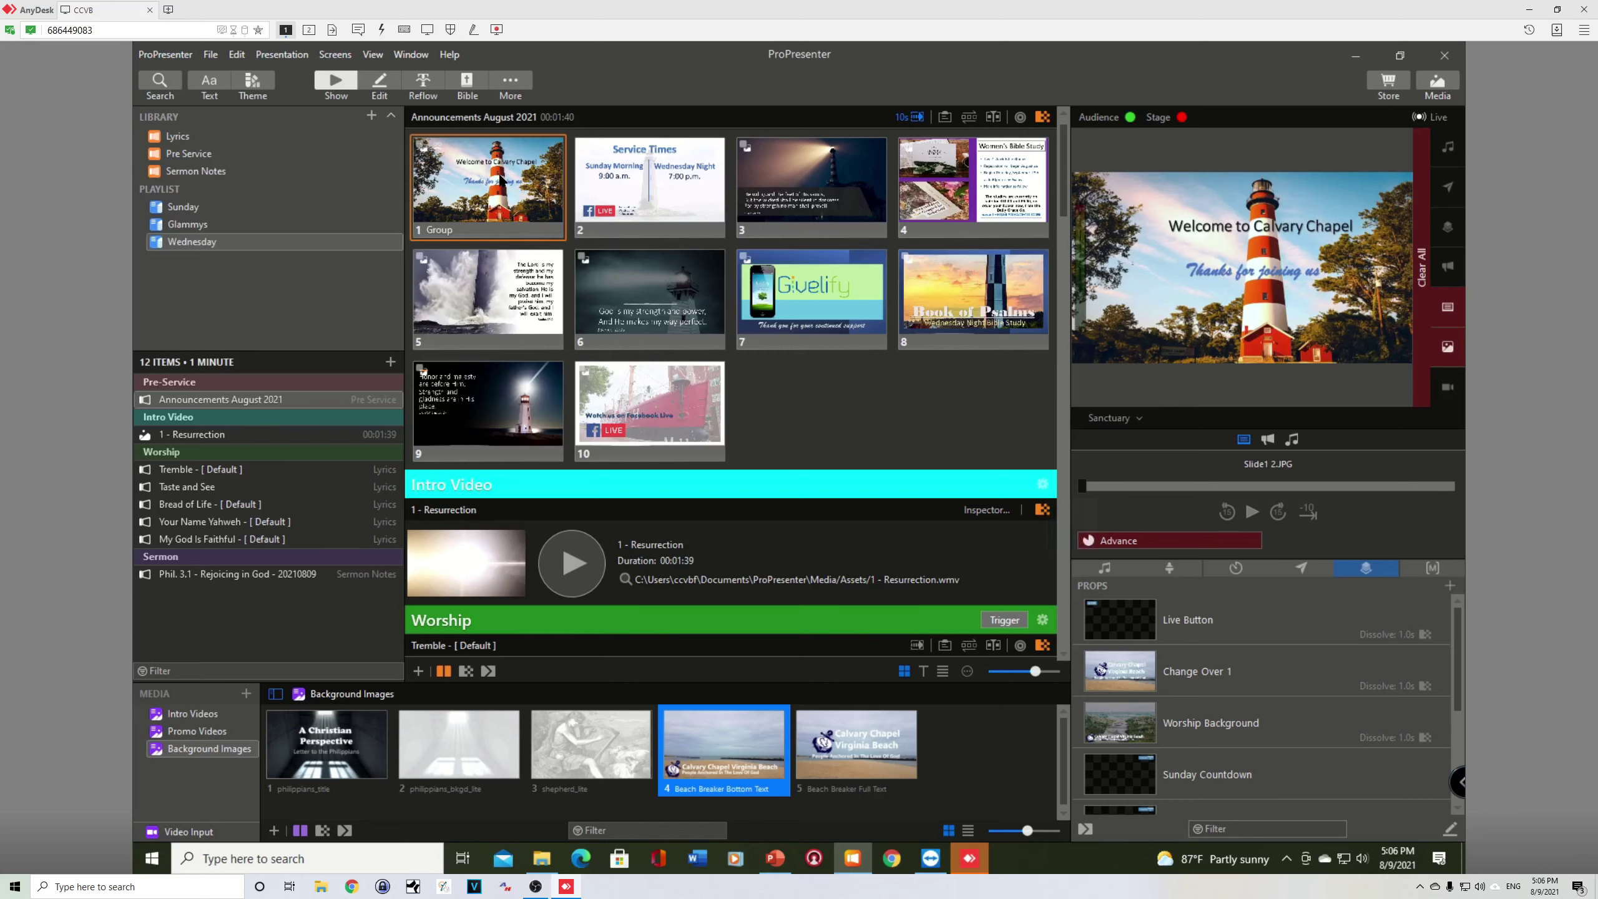
left_click(672, 151)
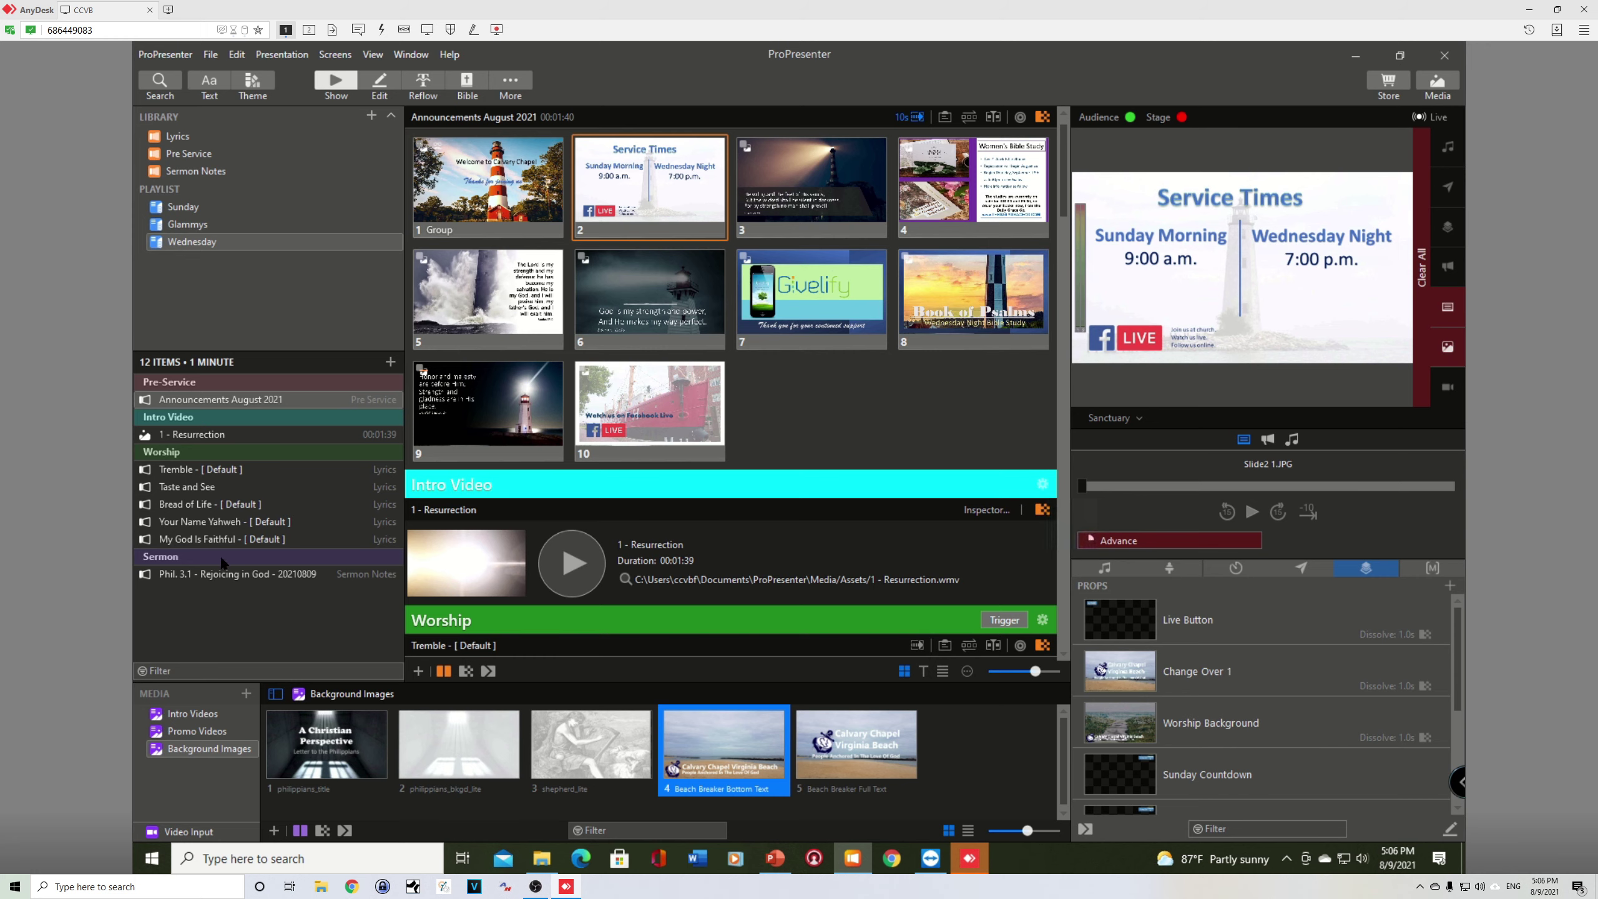
- Present the sermon's A Christian Perspective and Rejoicing in God title slides, and go directly to Philippians 3:1, skipping the blank background slide
left_click(202, 574)
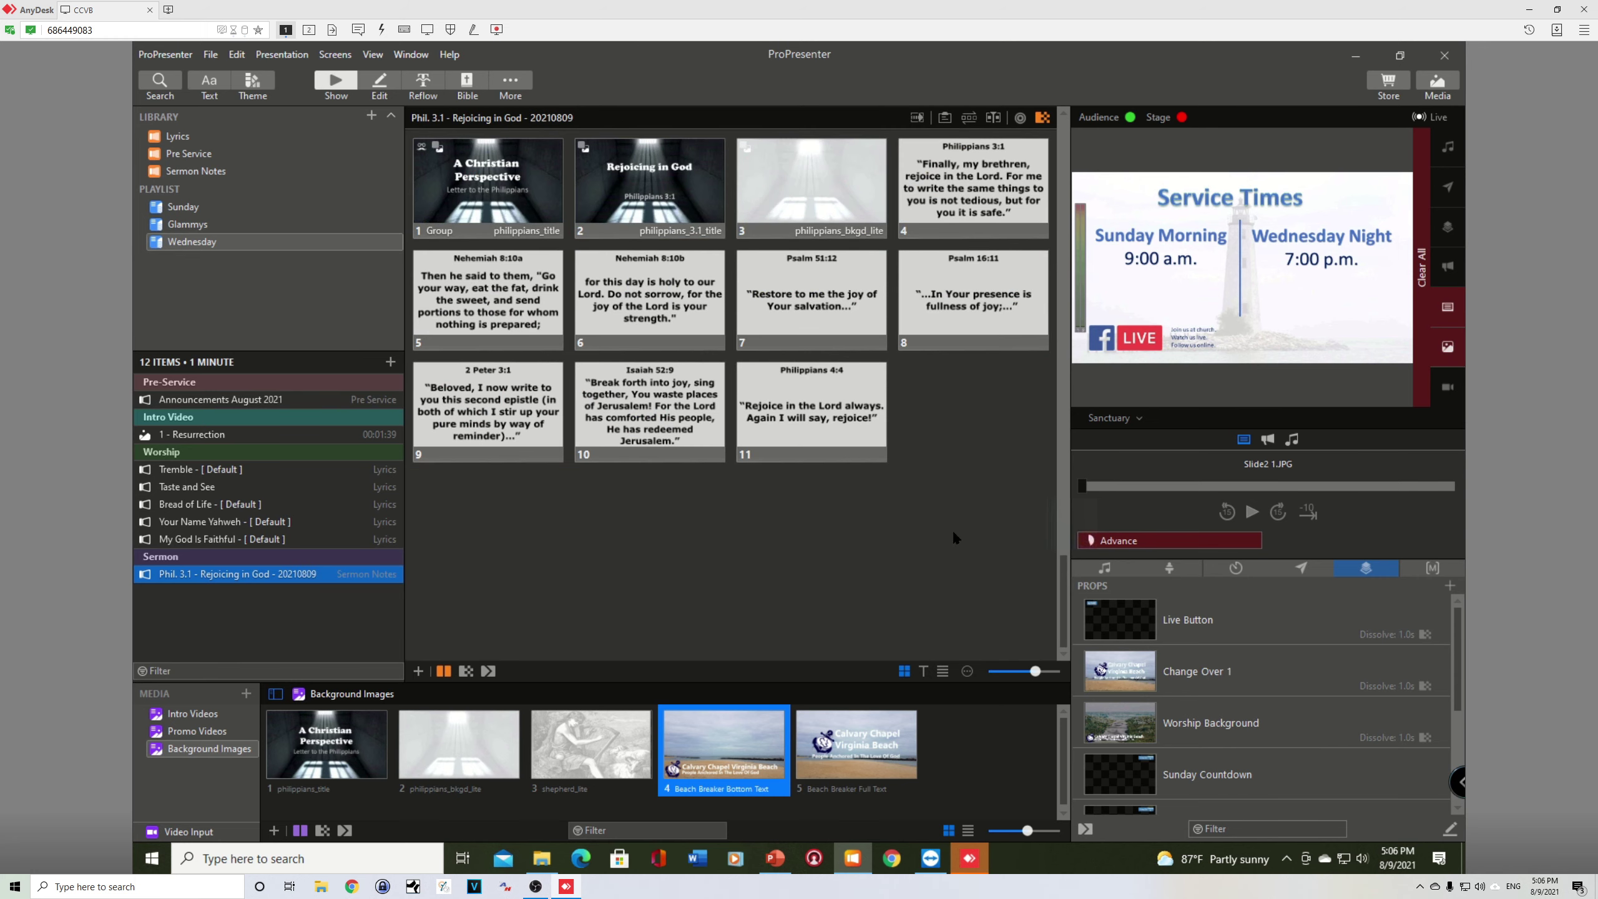
left_click(476, 164)
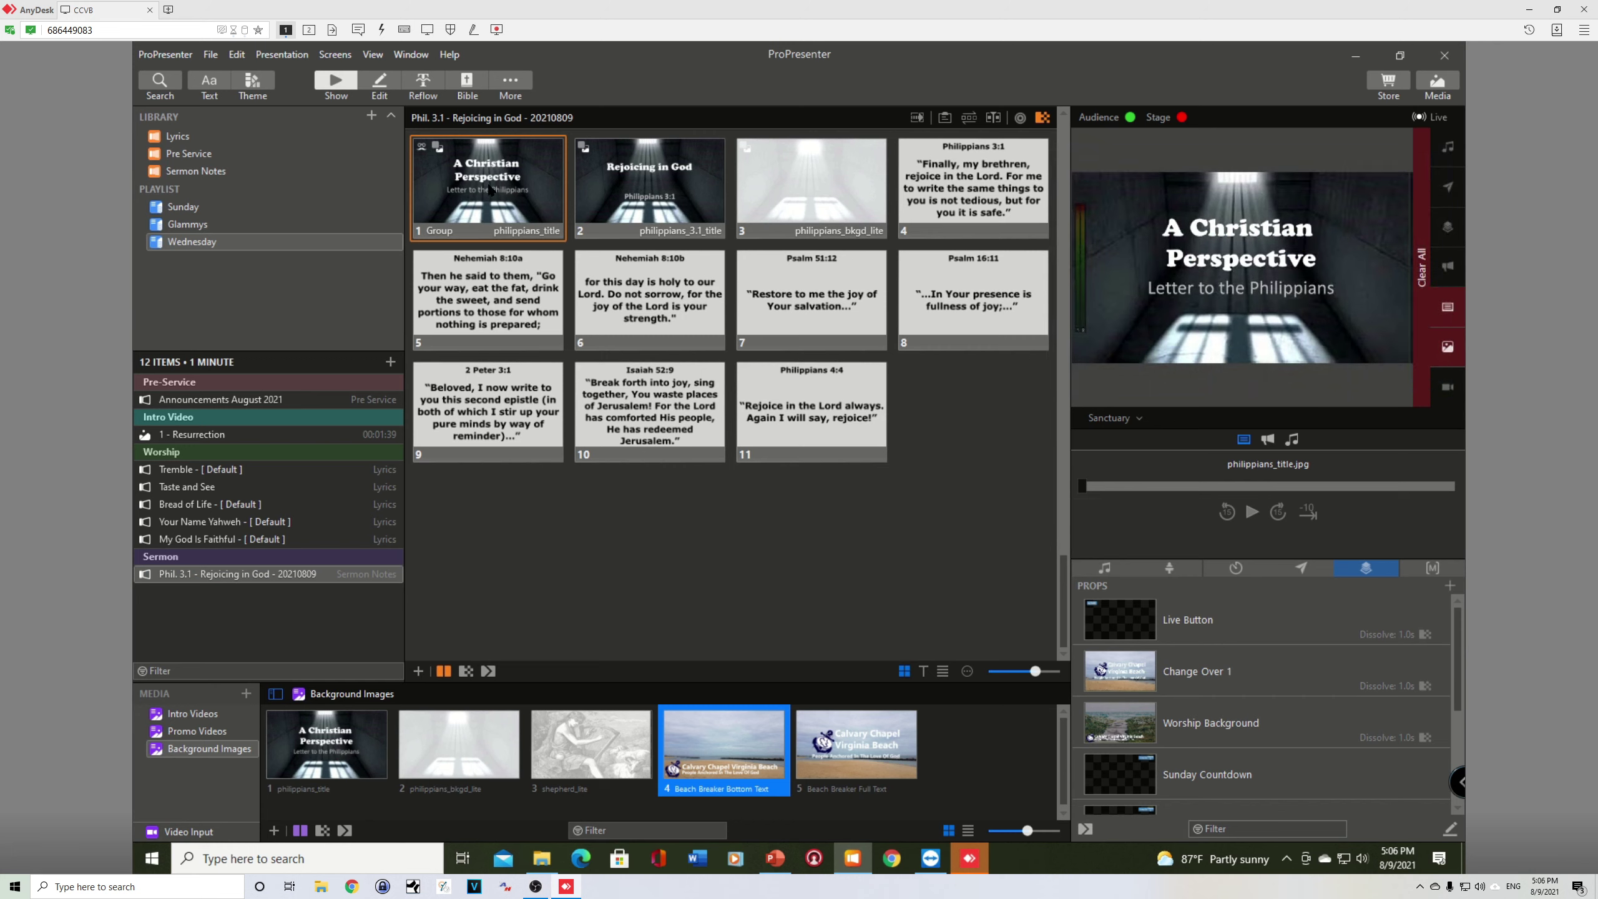
left_click(651, 181)
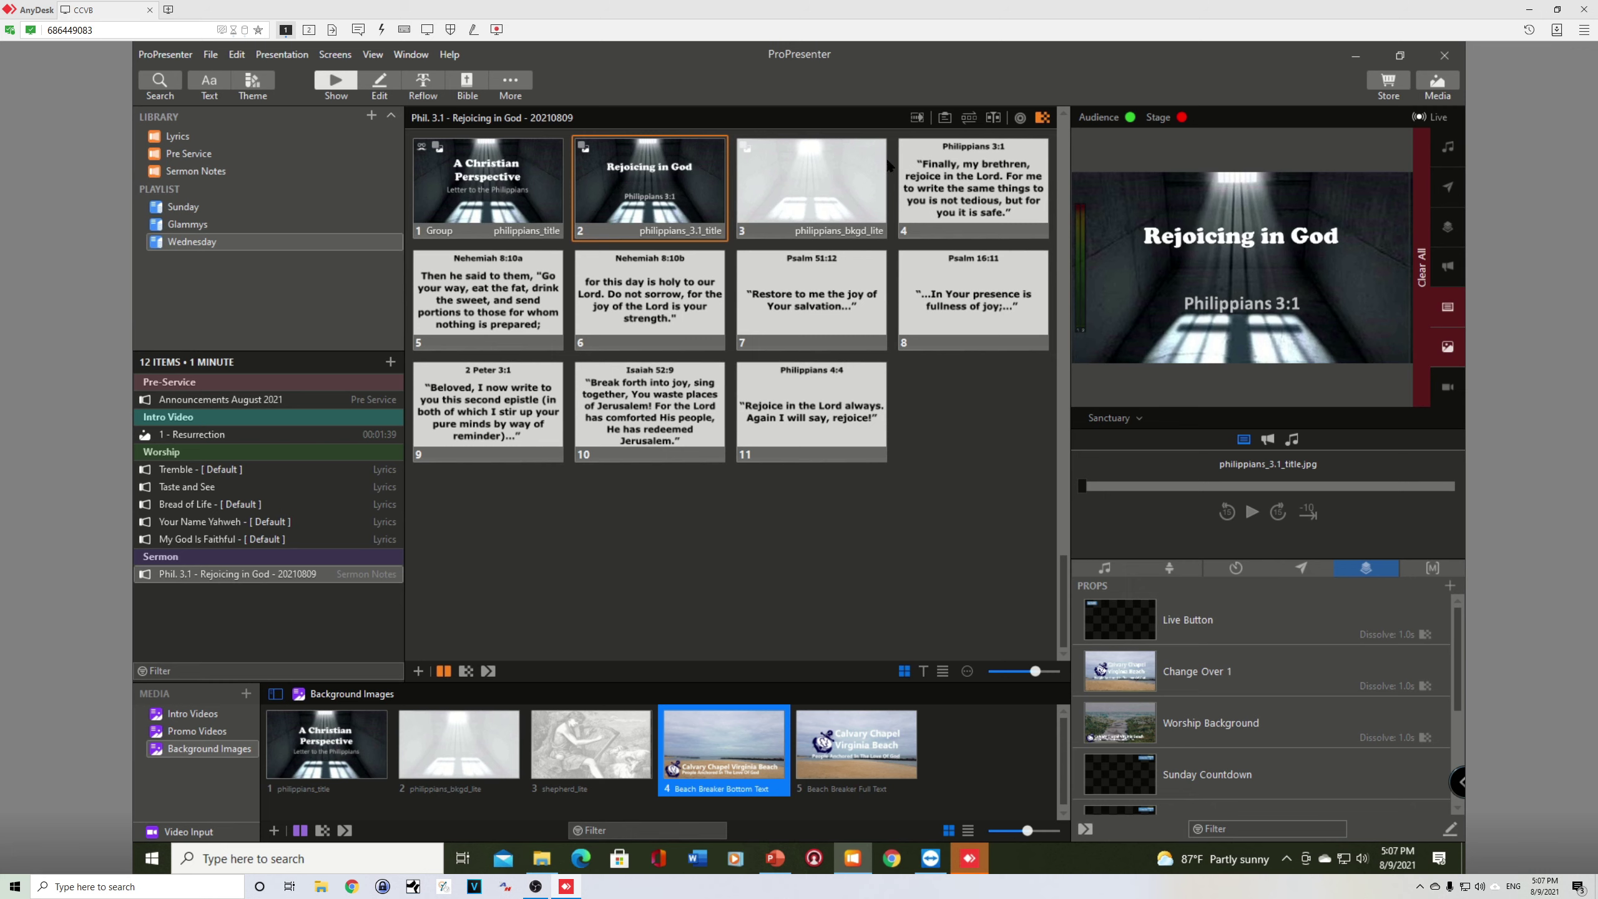
left_click(989, 175)
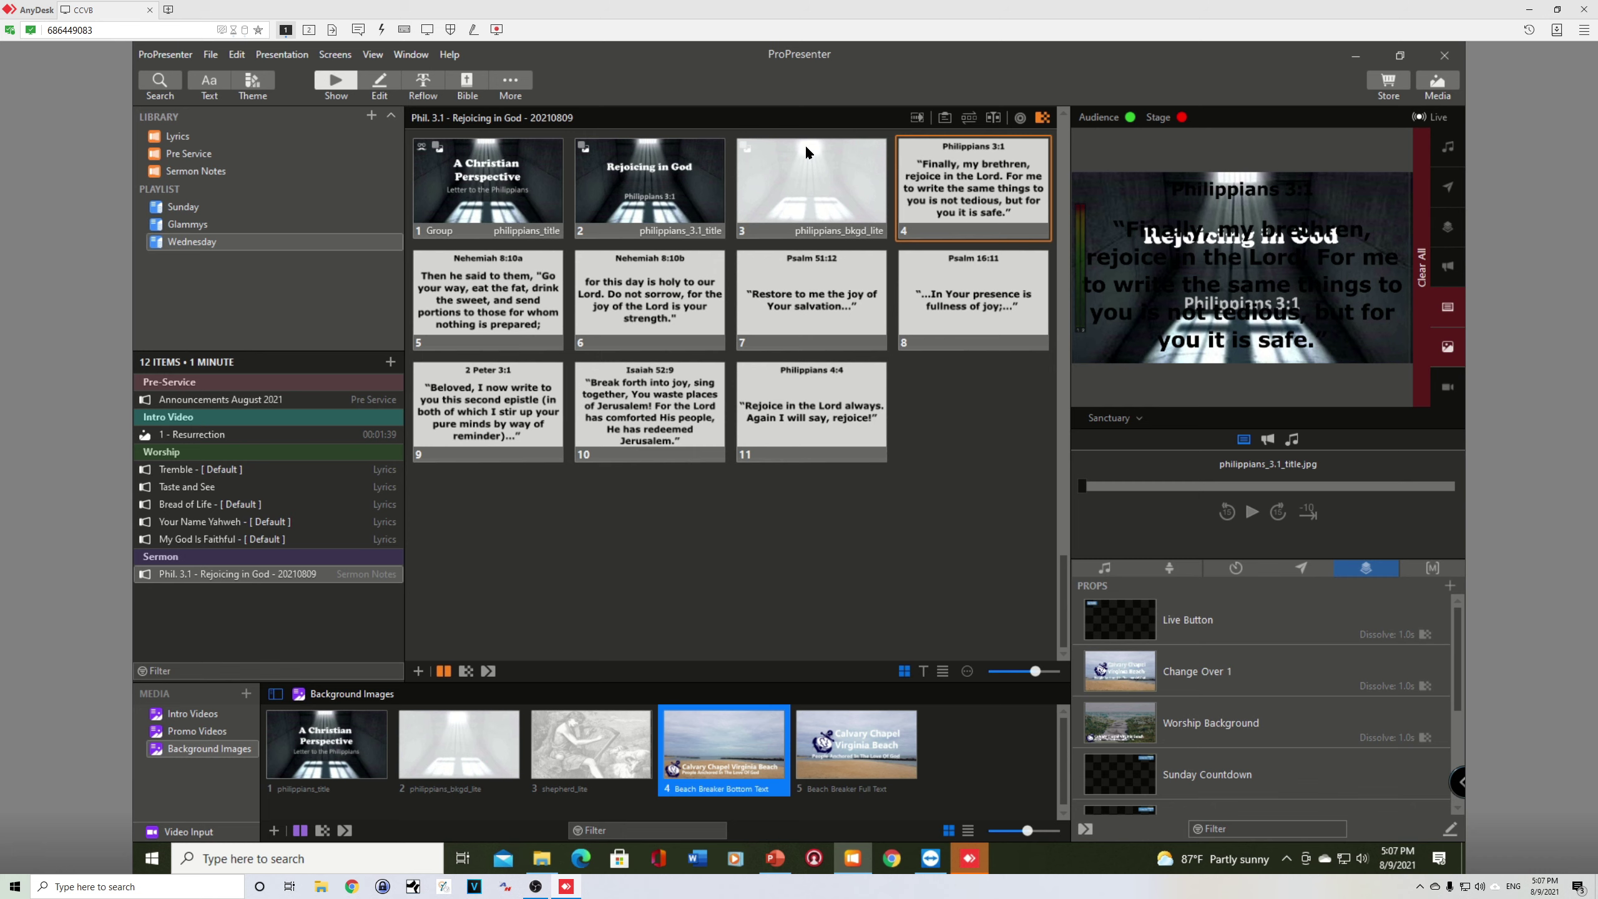
- Present the sermon in order from the Rejoicing in God title through the philippians_bkgd_lite background slide and Philippians 3:1 to Nehemiah 8:10a
left_click(668, 186)
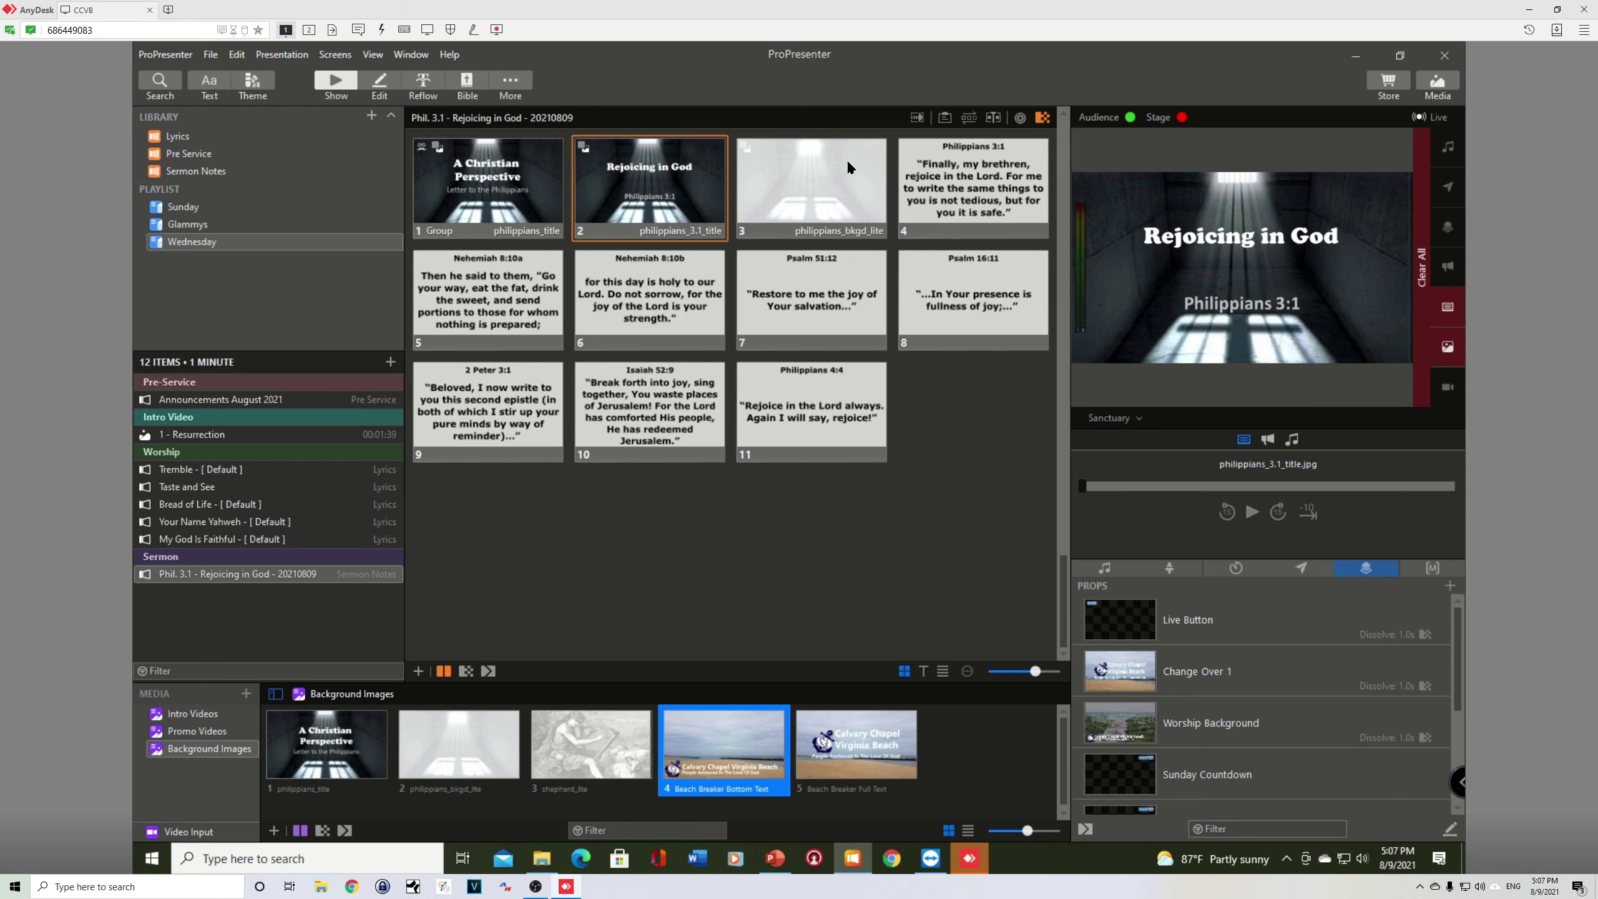
left_click(809, 177)
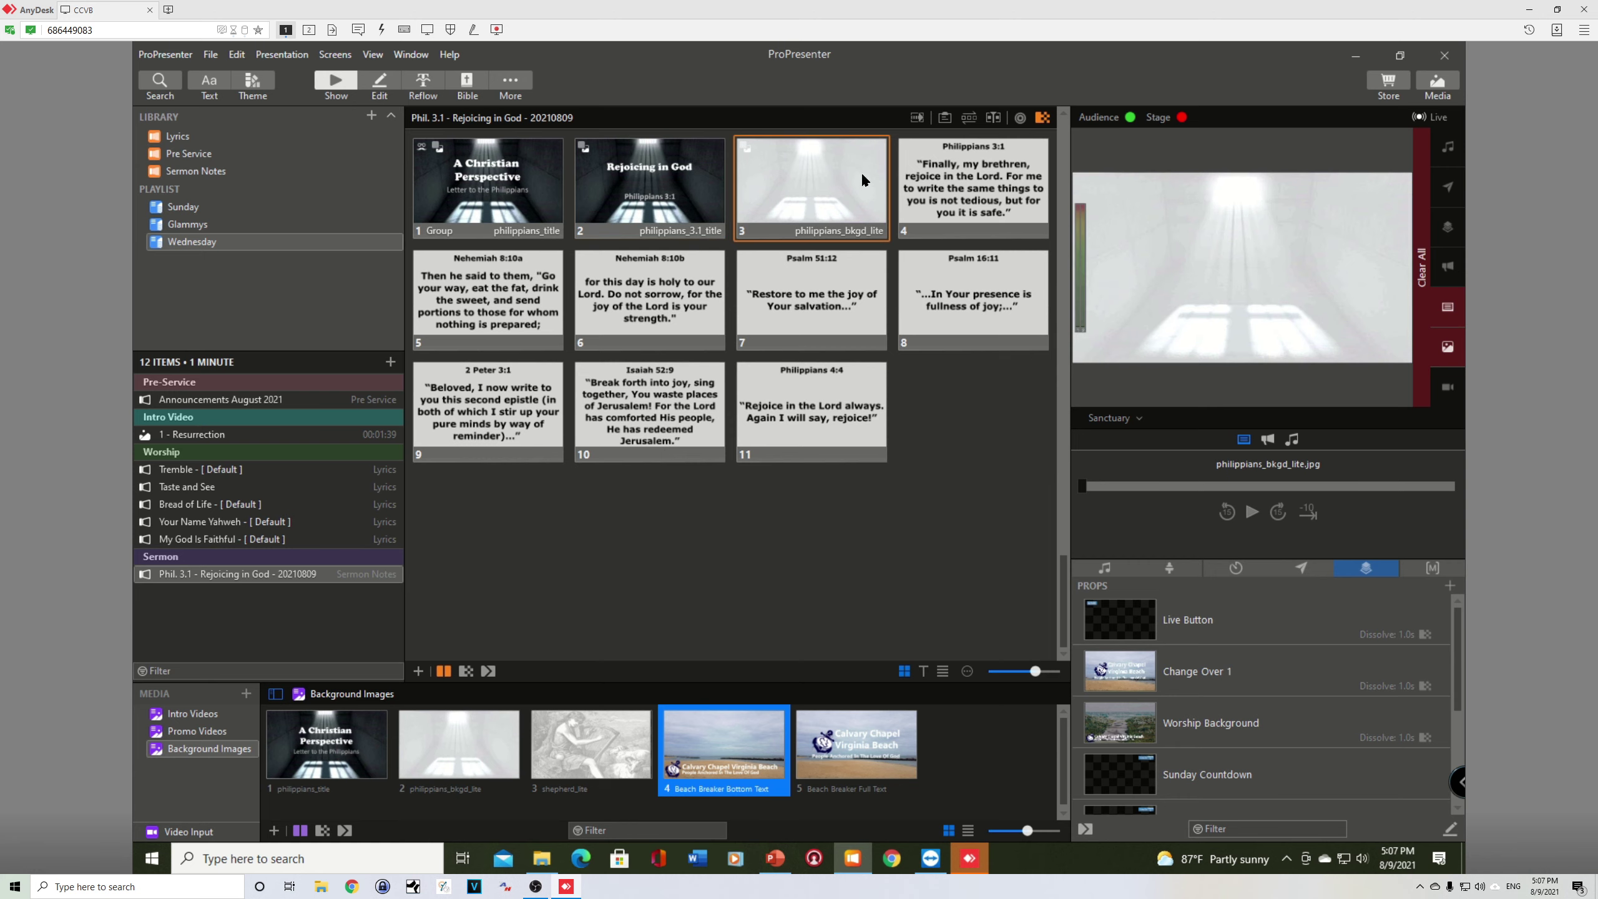
left_click(942, 183)
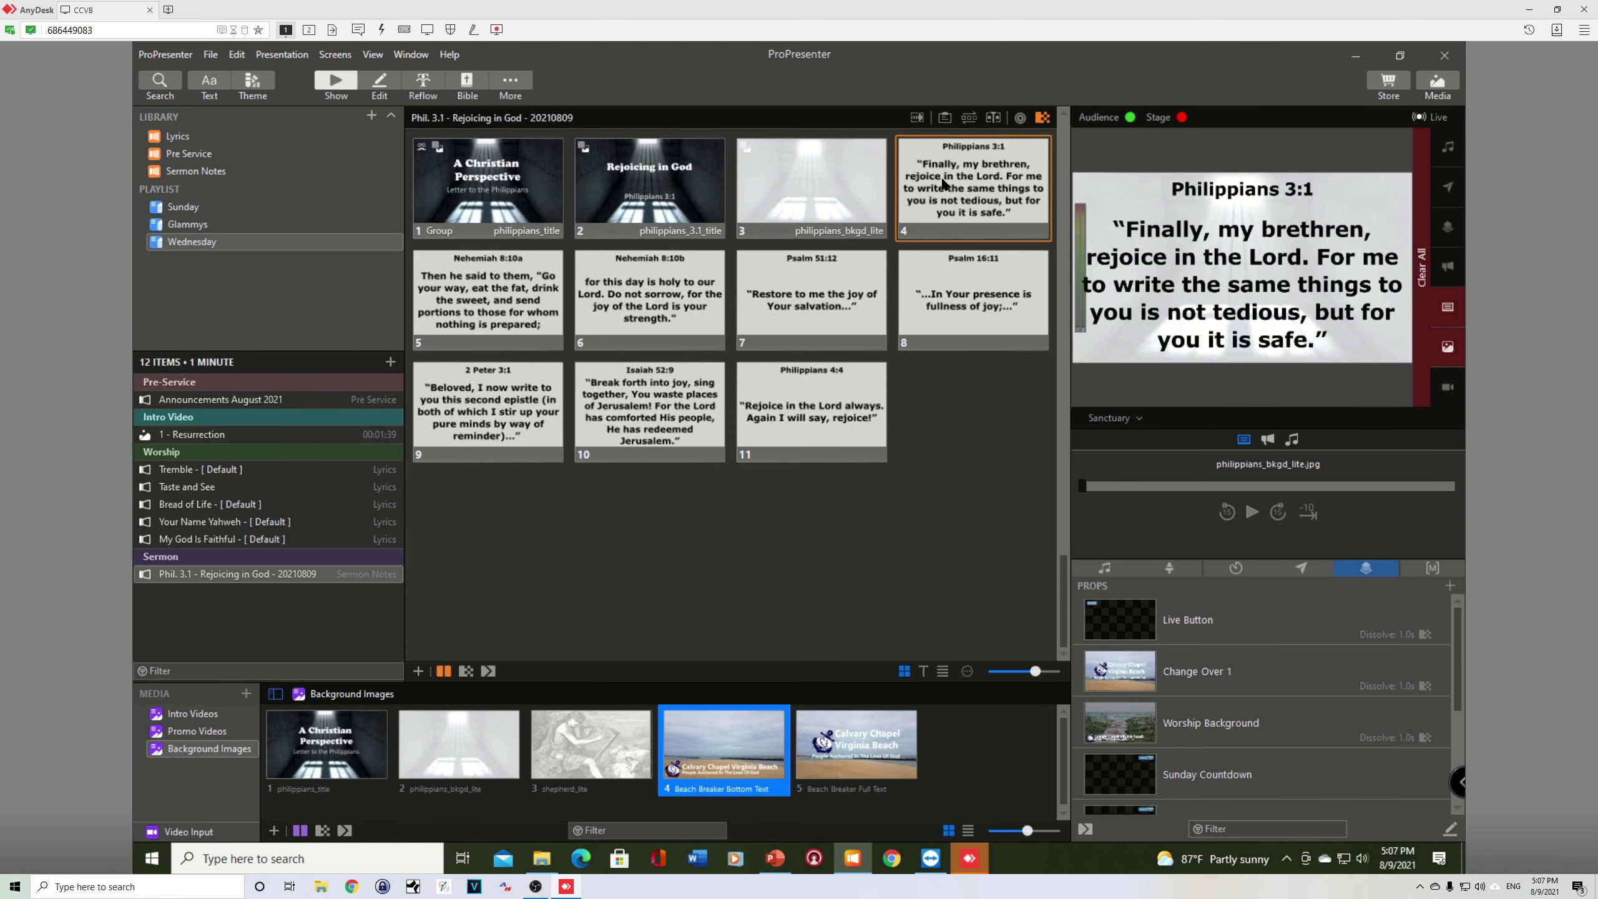
left_click(467, 306)
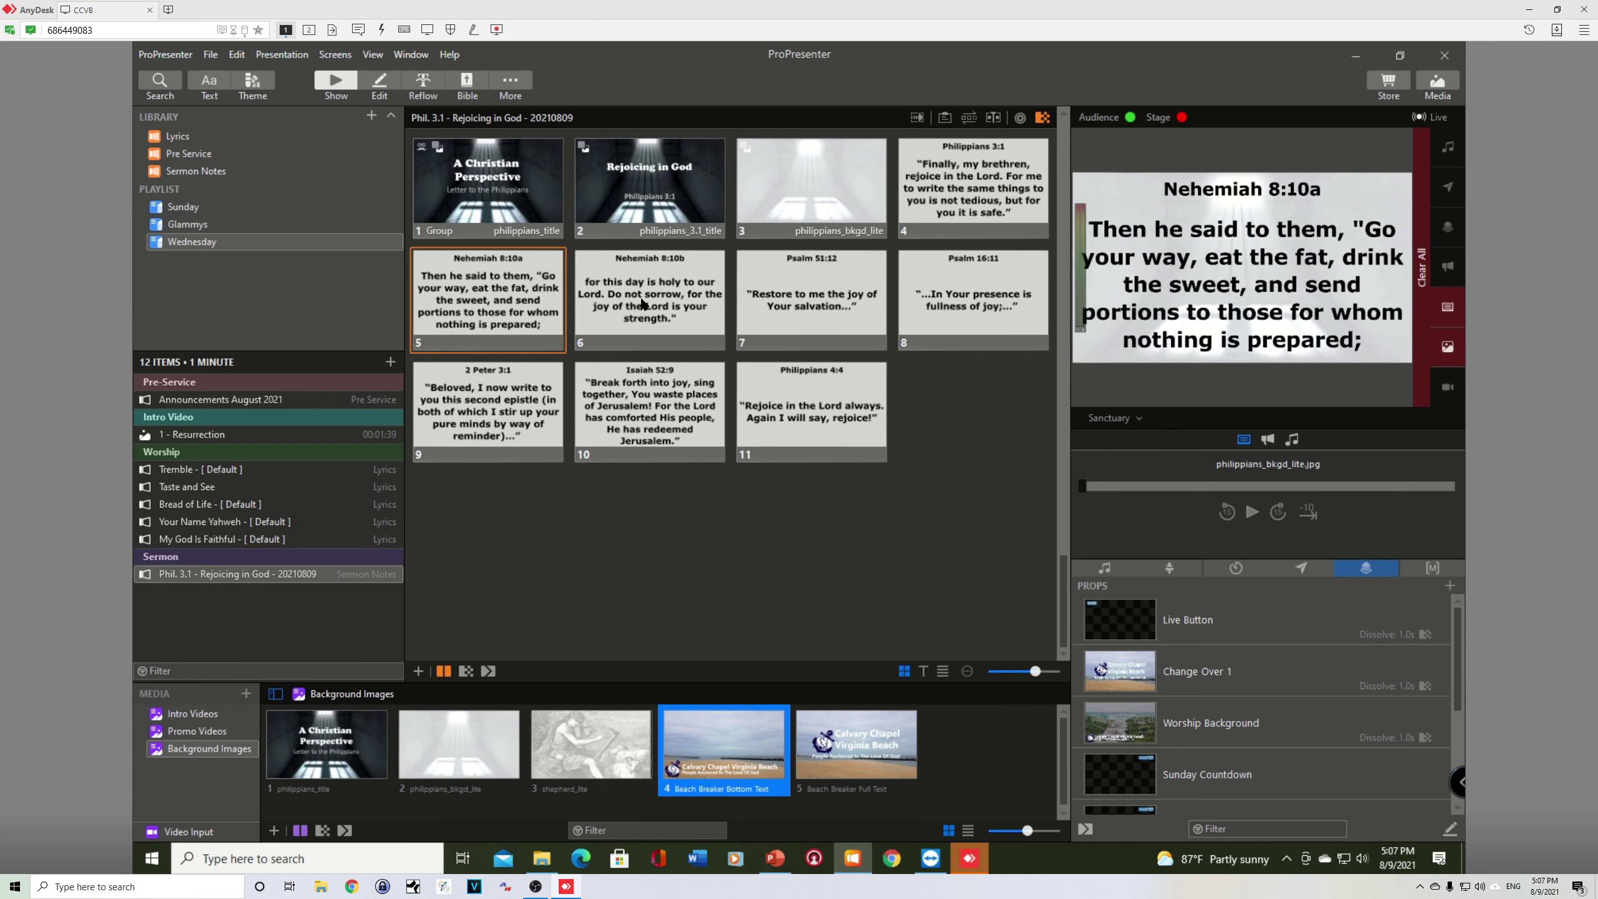
- Present Psalm 51:12 directly after the Rejoicing in God title slide, and present it again after the philippians_bkgd_lite background slide
left_click(635, 178)
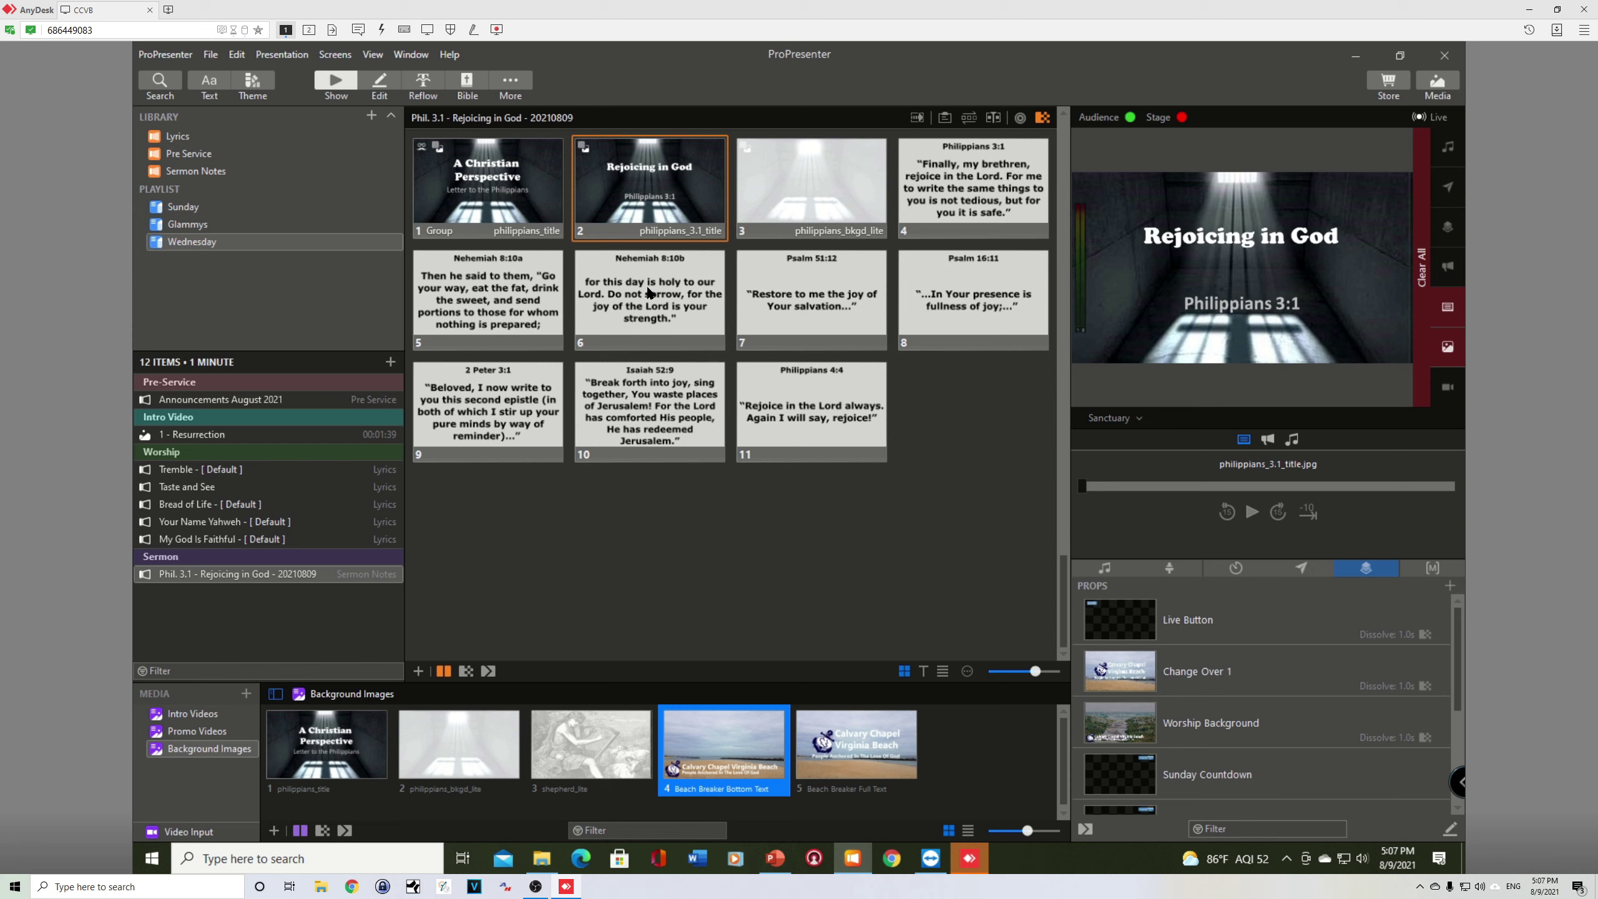
left_click(817, 299)
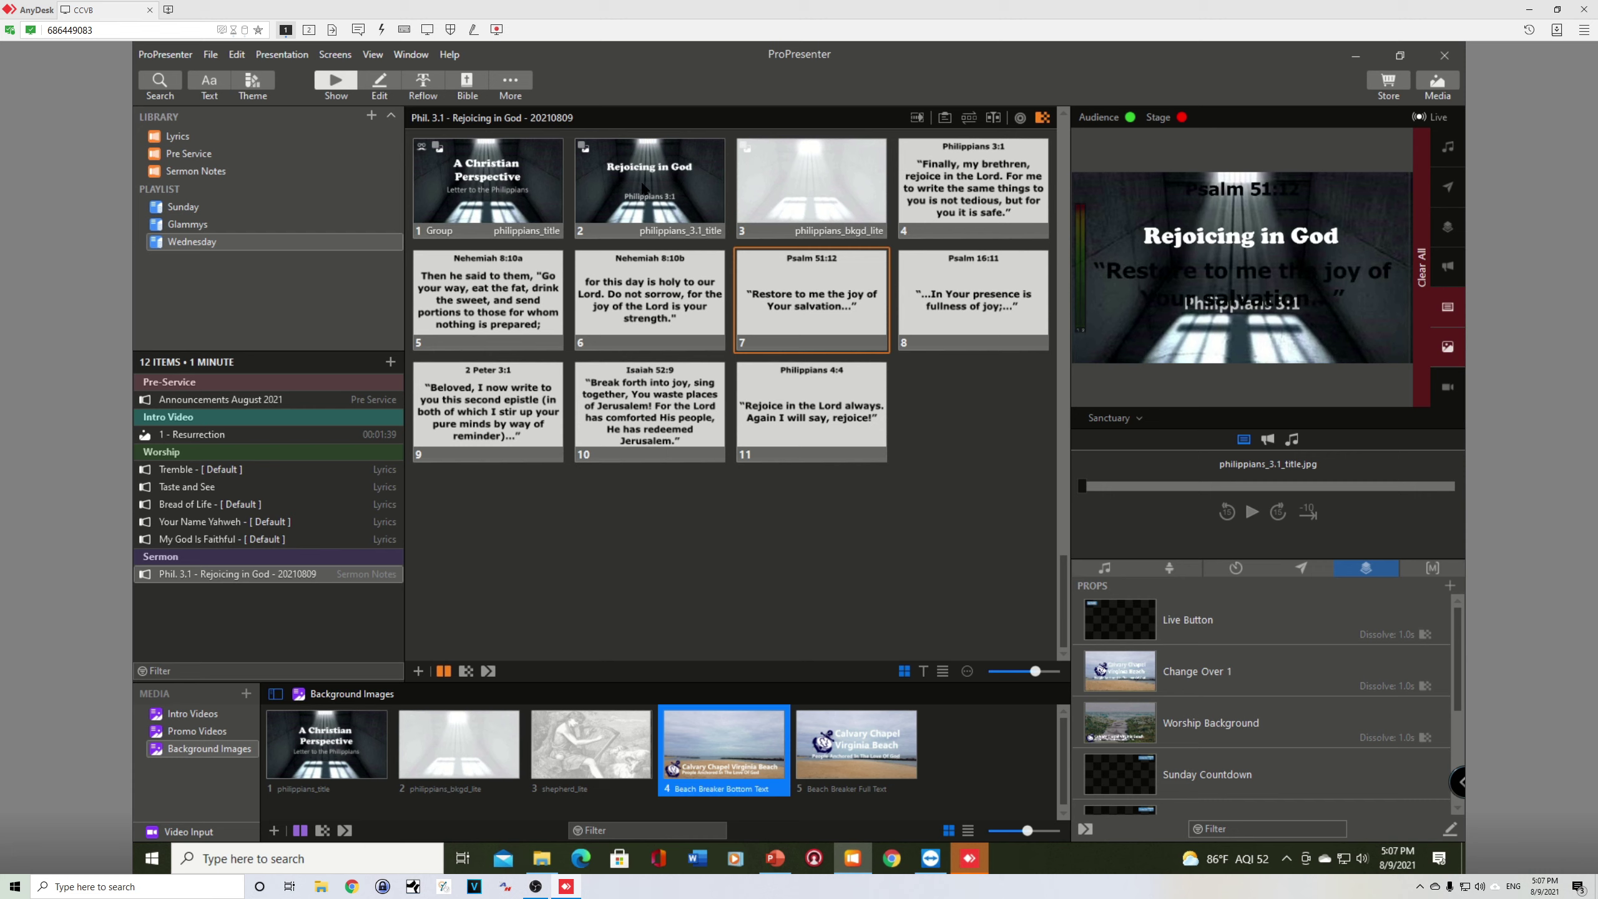
left_click(804, 171)
left_click(810, 283)
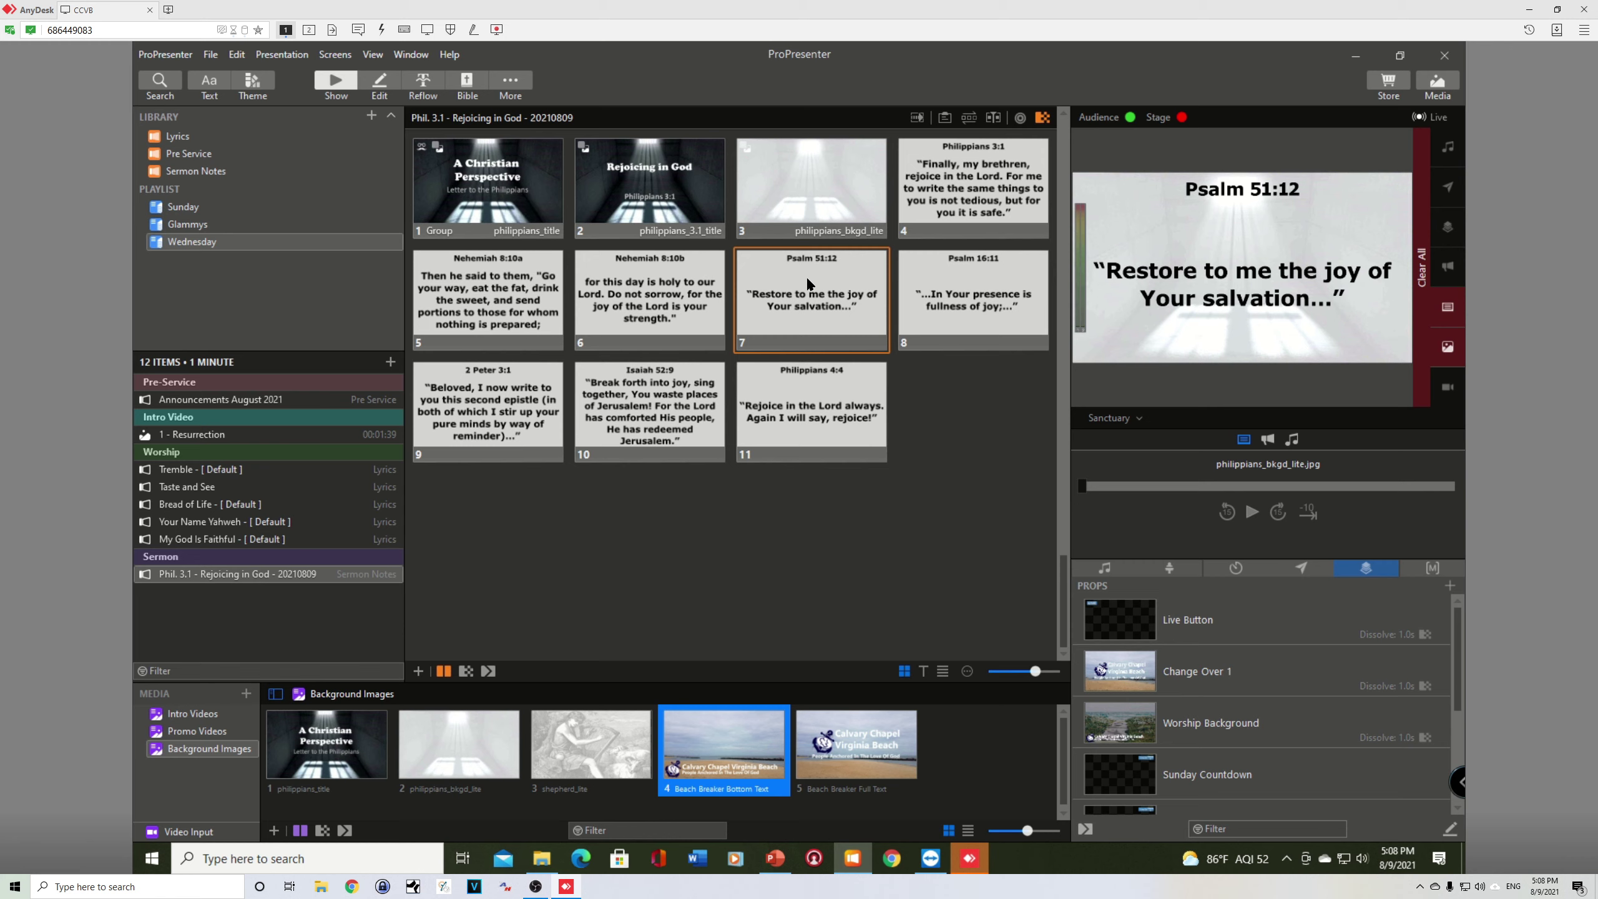
- Present Philippians 3:1 and Psalm 51:12, return to the Rejoicing in God title, and bring up Psalm 16:11 by way of the light background slide
left_click(984, 171)
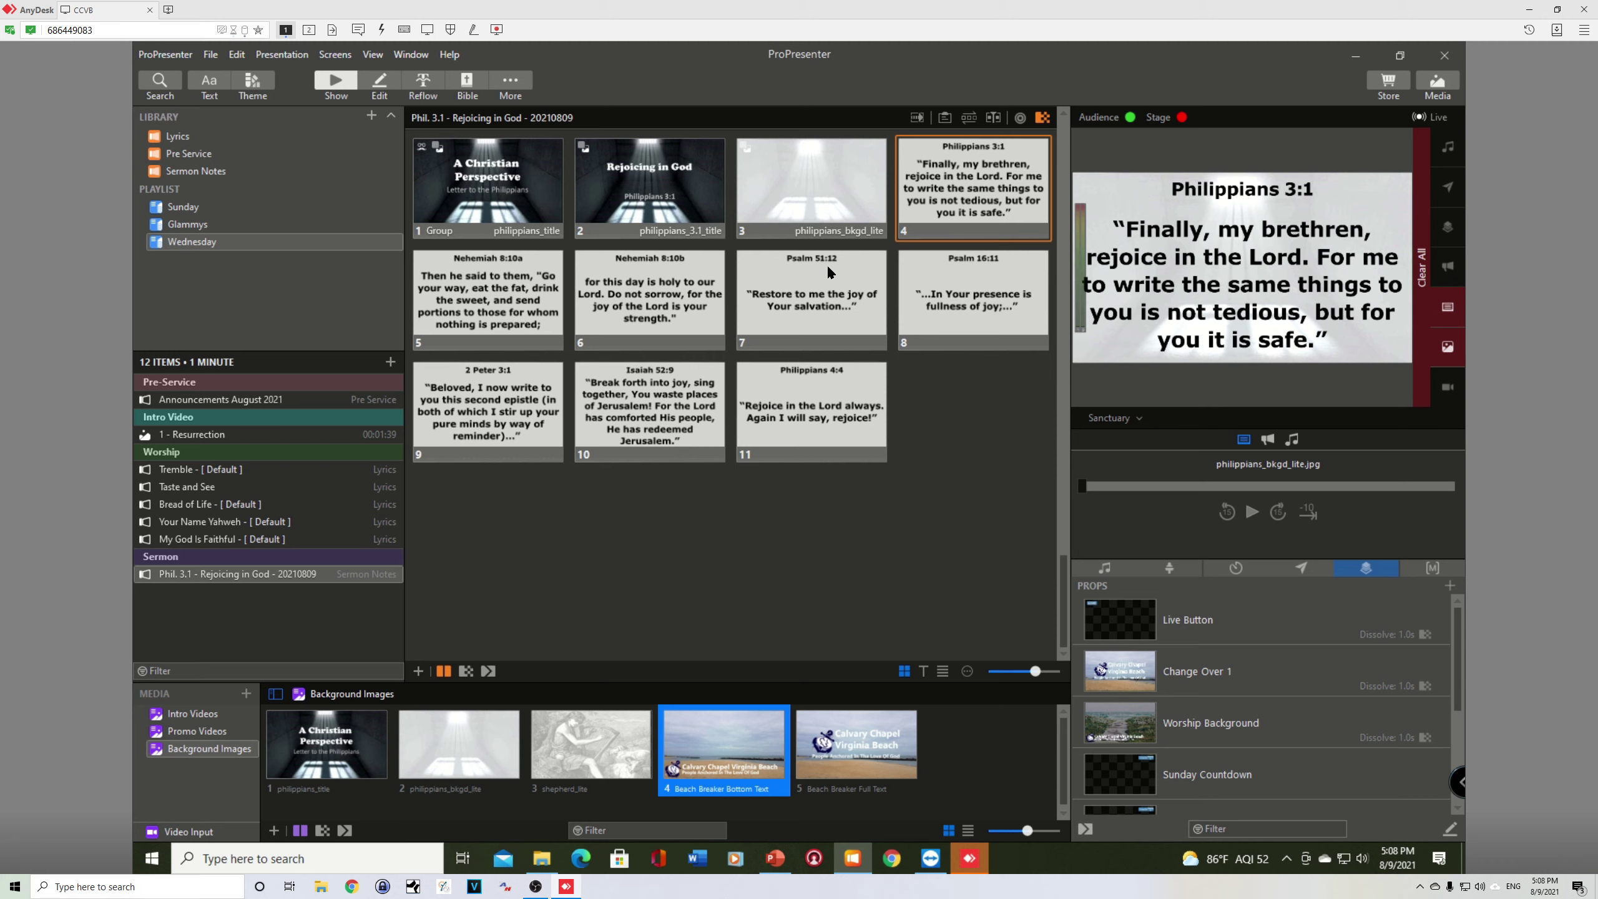
left_click(808, 277)
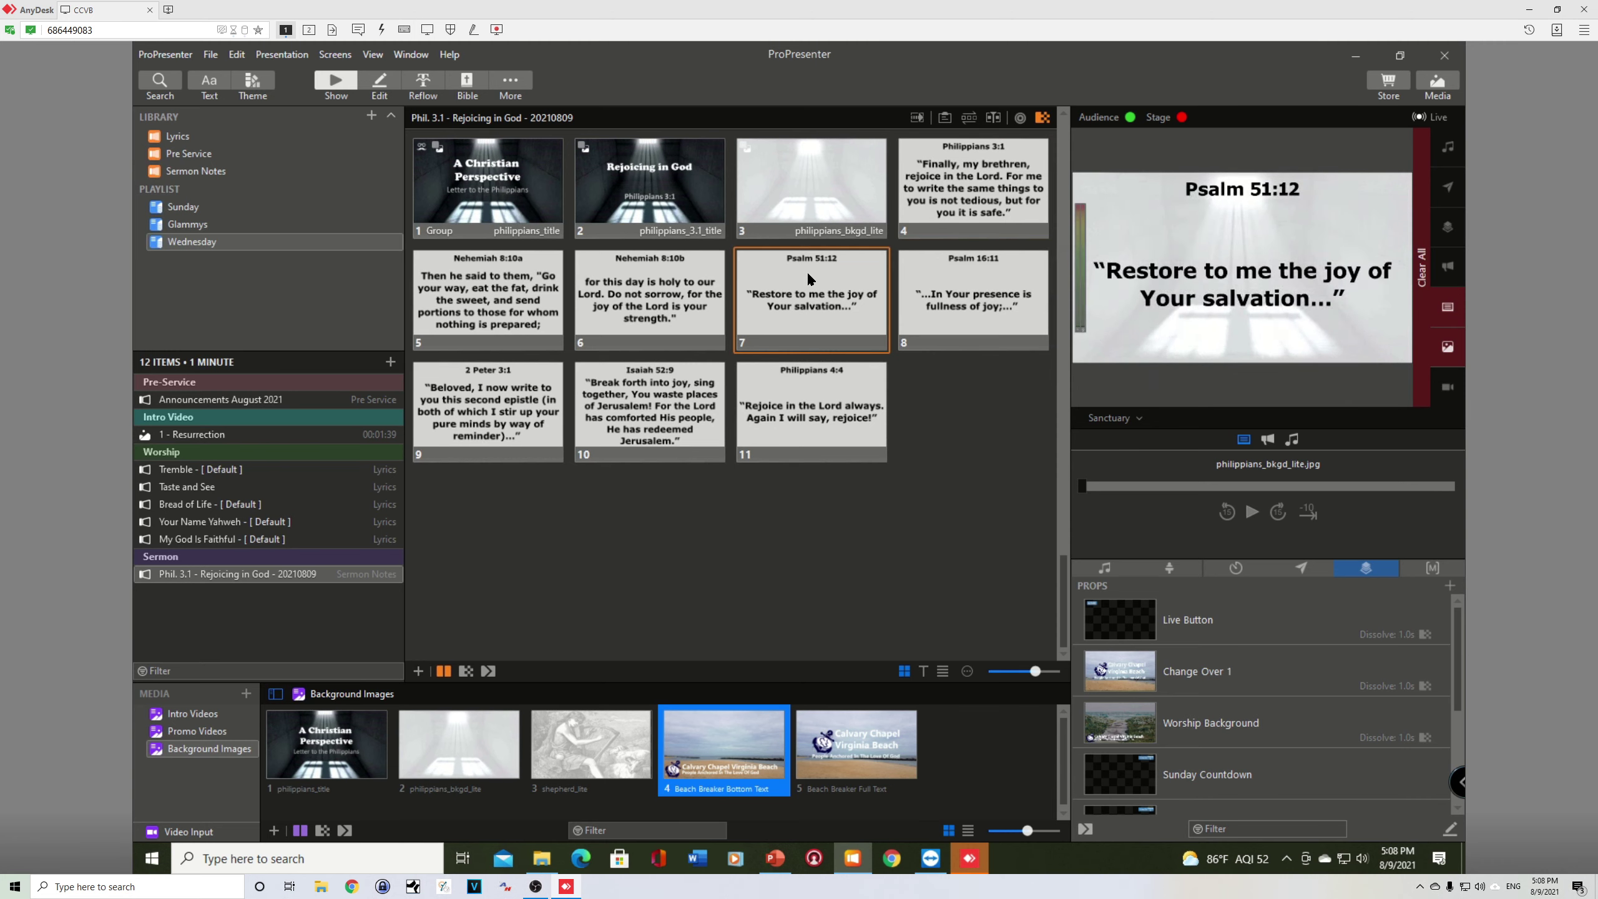
left_click(654, 169)
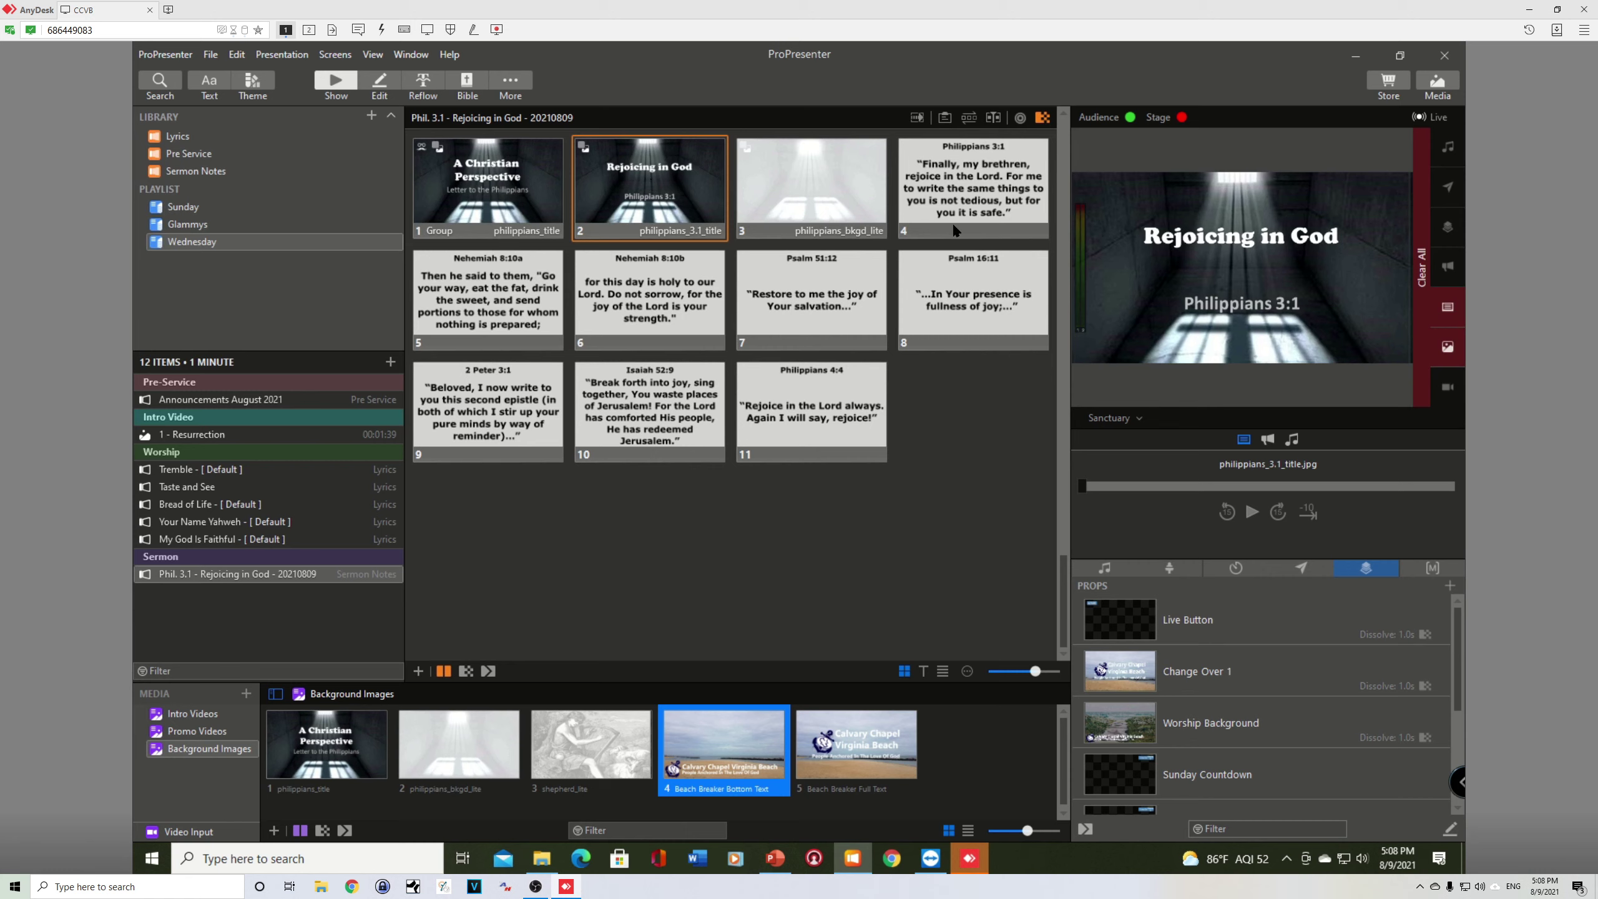
left_click(819, 184)
left_click(956, 279)
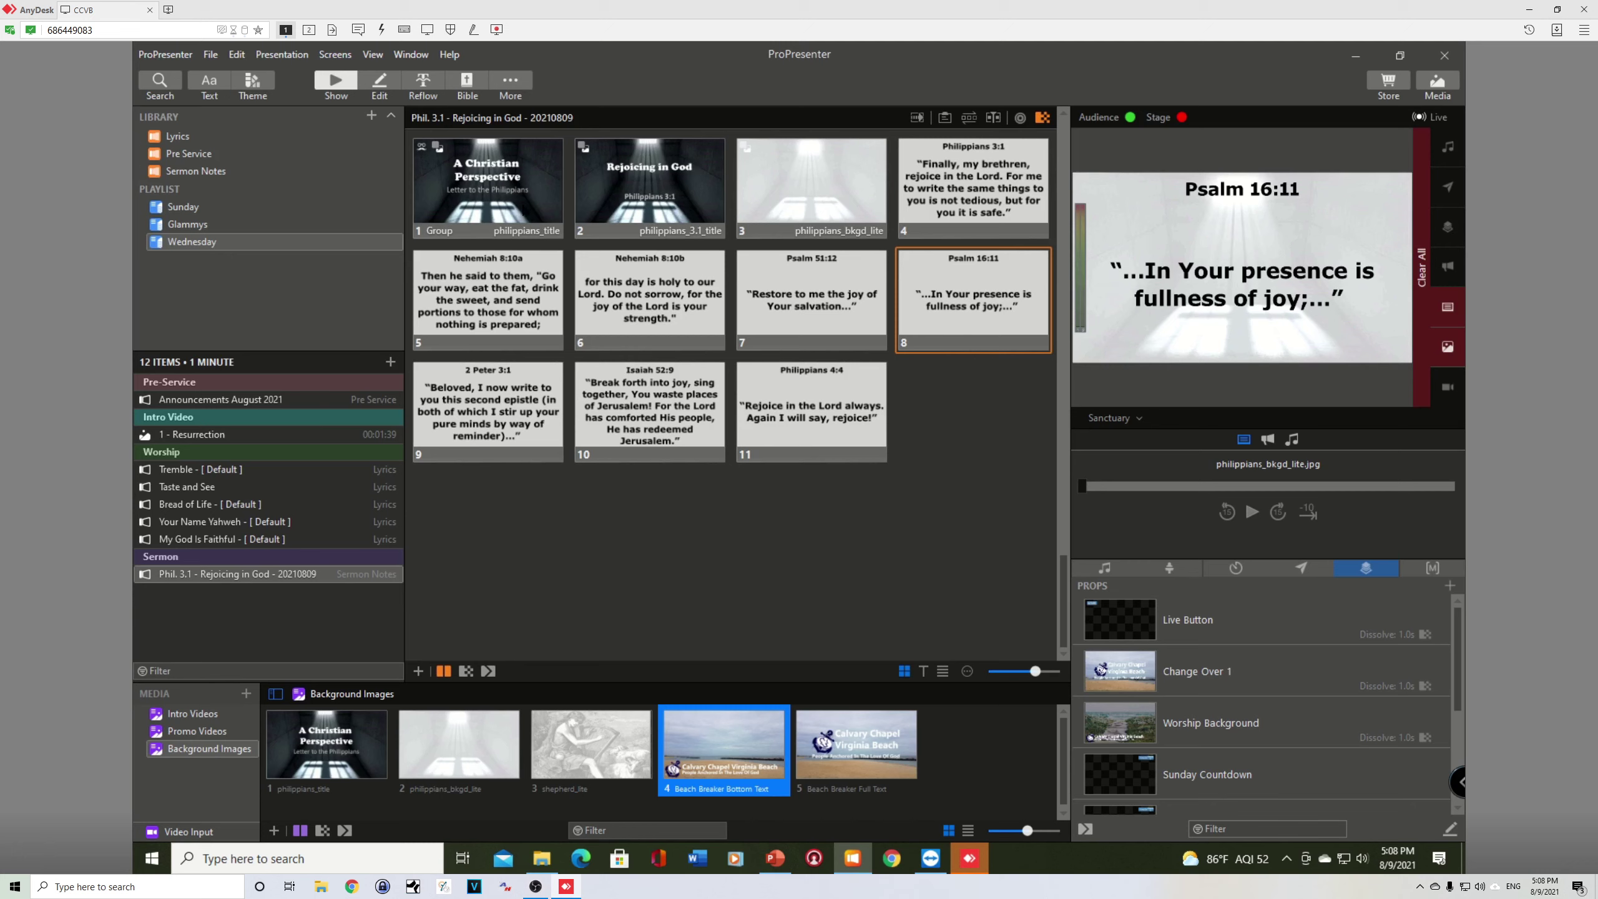
- Present the sermon's A Christian Perspective title slide and return to the Pre-Service section of the Wednesday playlist
left_click(501, 179)
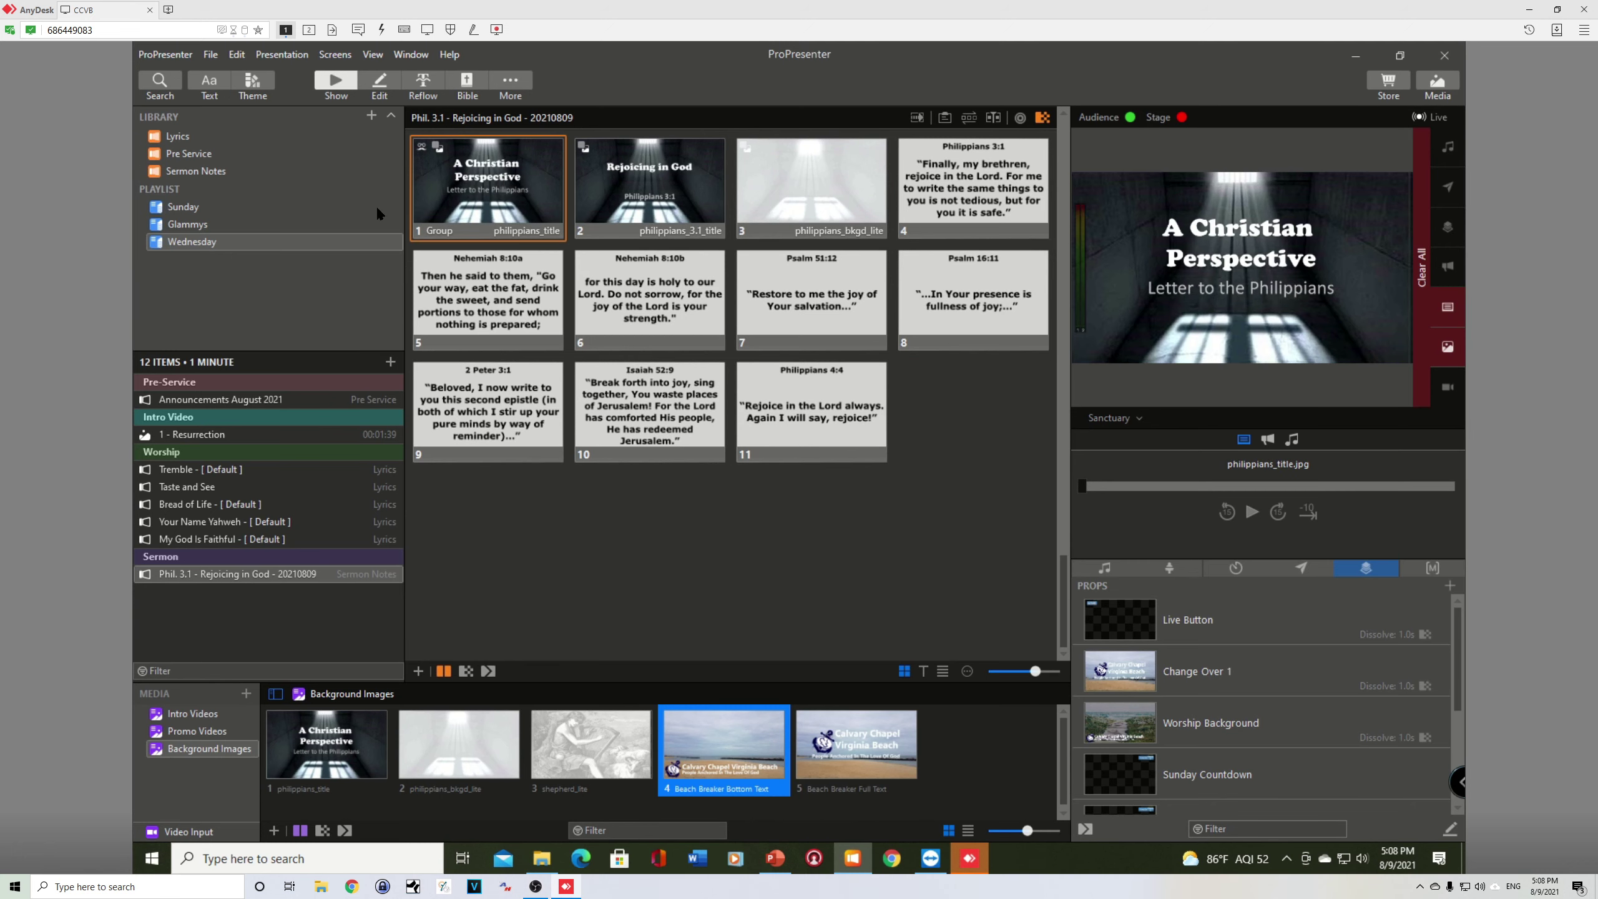
left_click(219, 574)
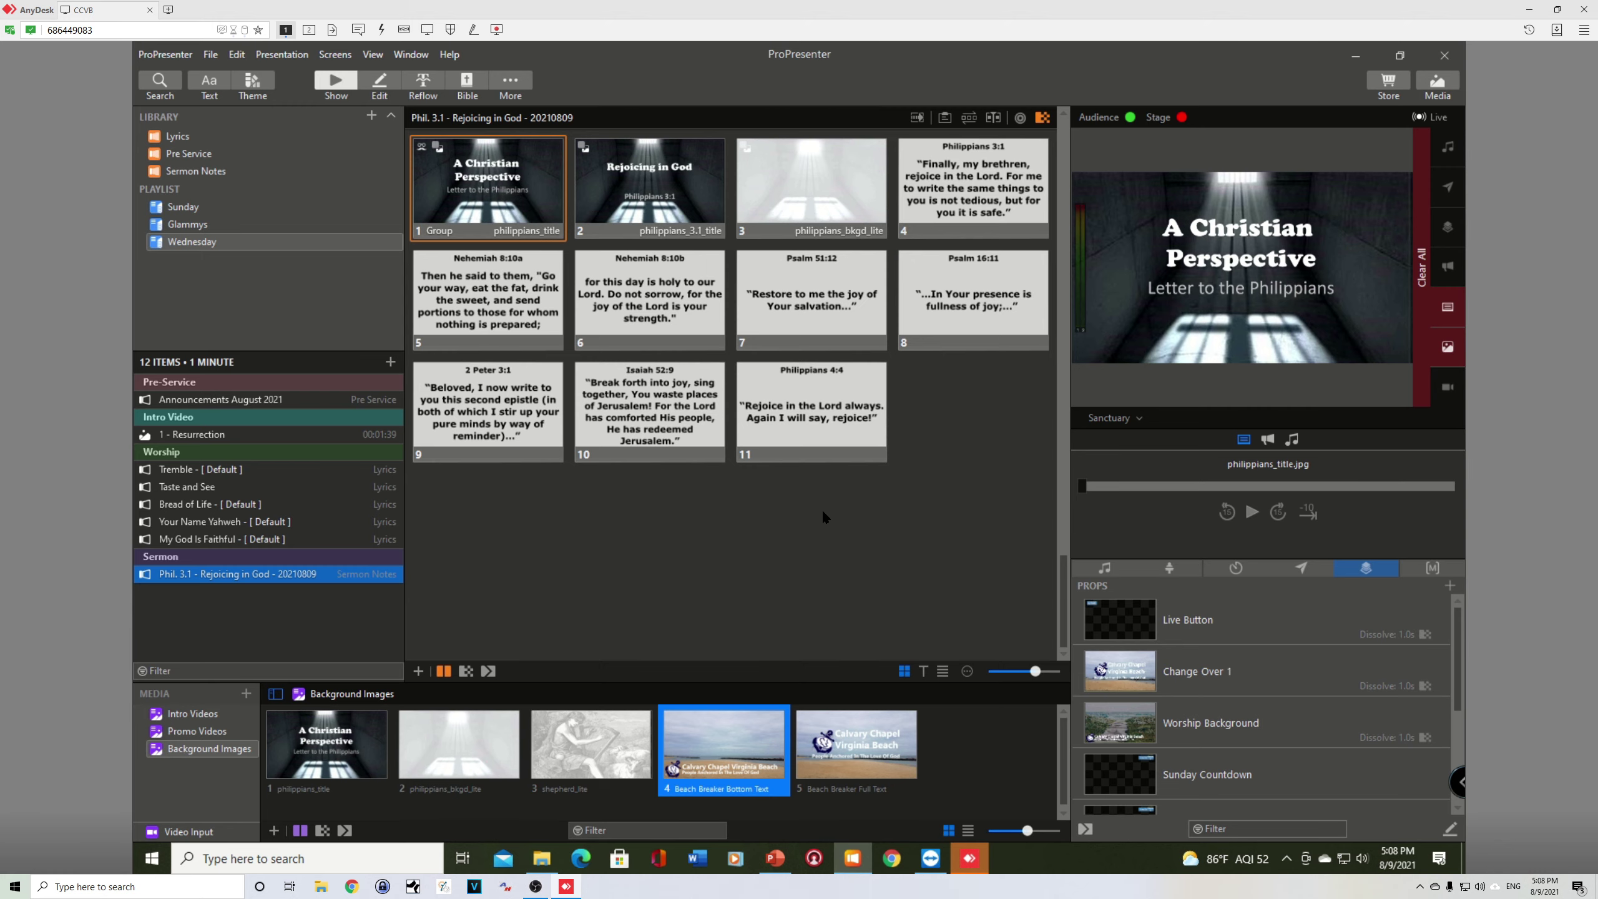
scroll(823, 513, "up", 8)
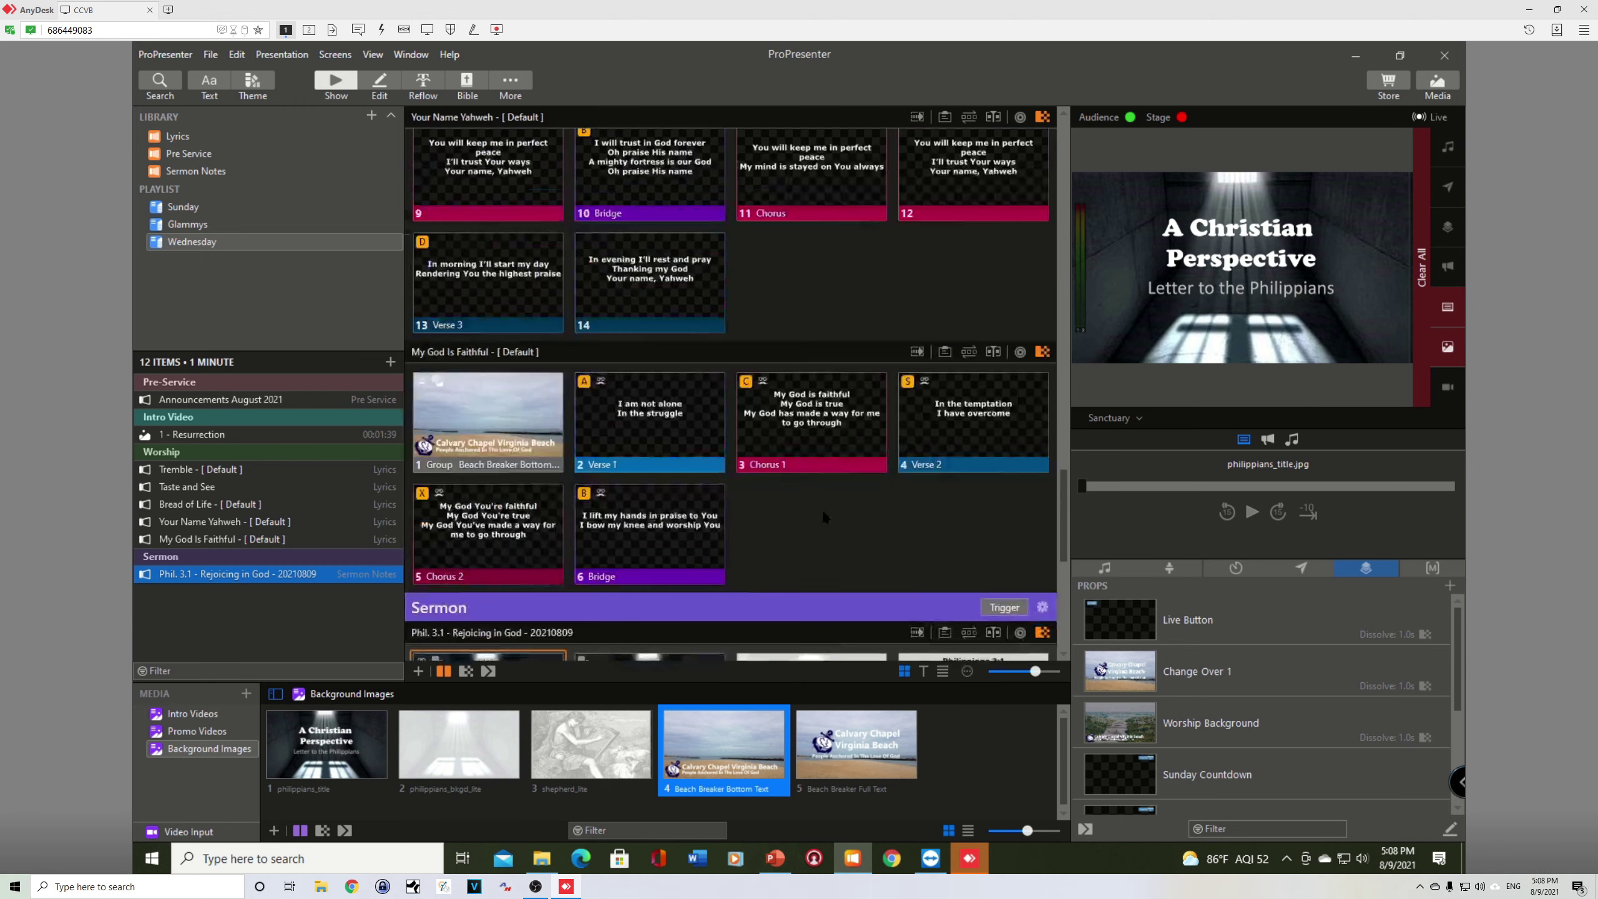
left_click(184, 384)
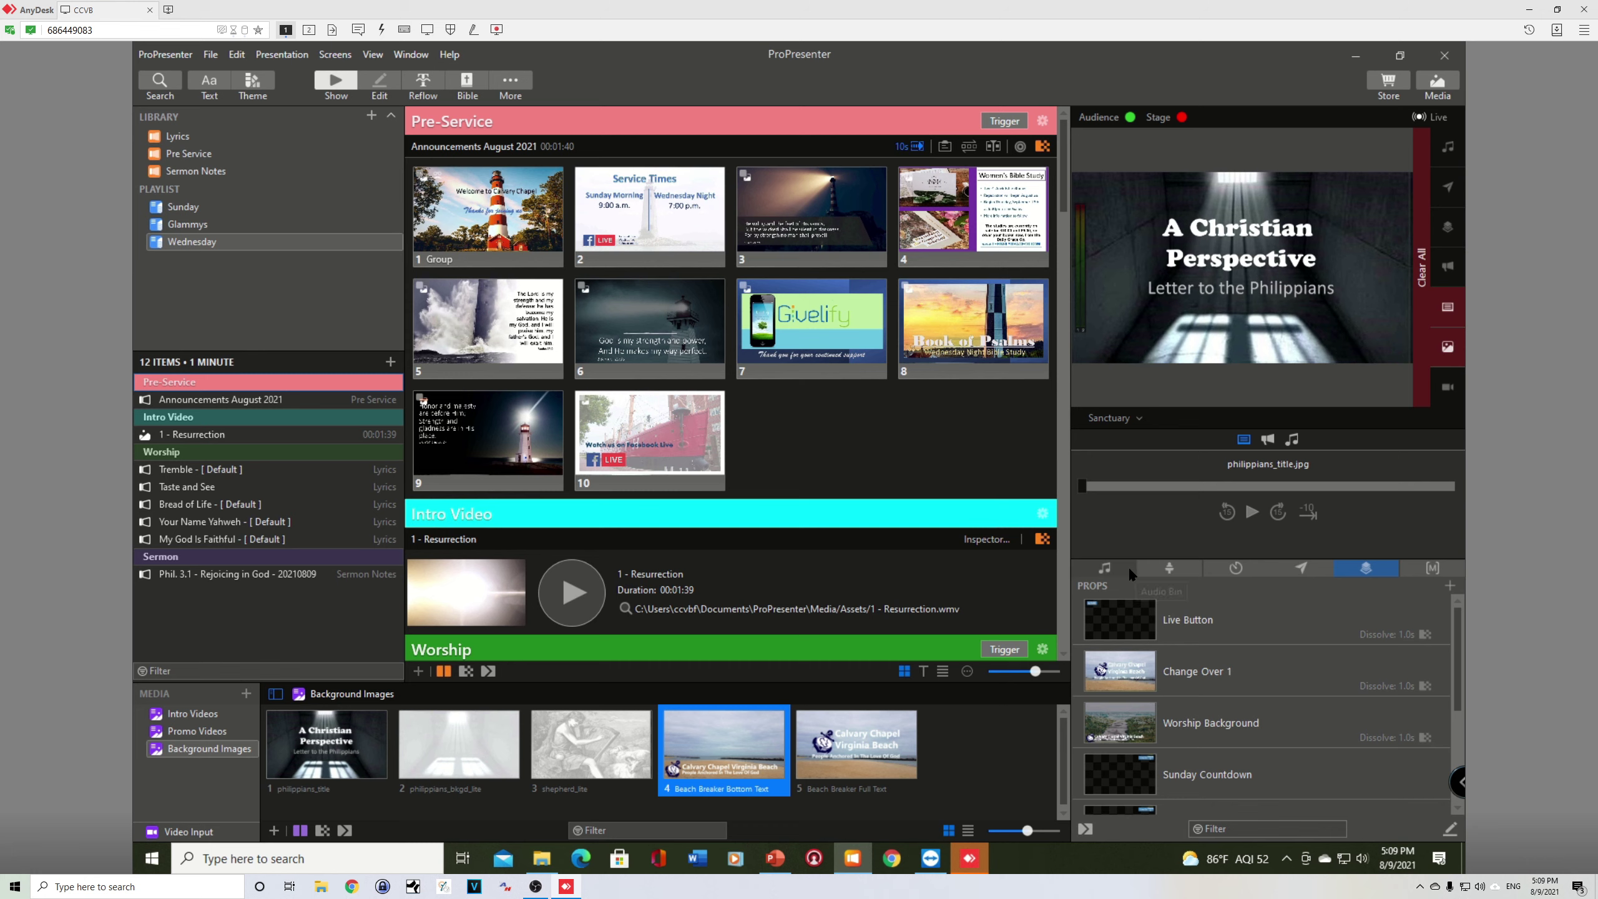
- Play Draw Me Close.mp3 from the audio bin, show its audio playback controls, and pause the track
left_click(1102, 570)
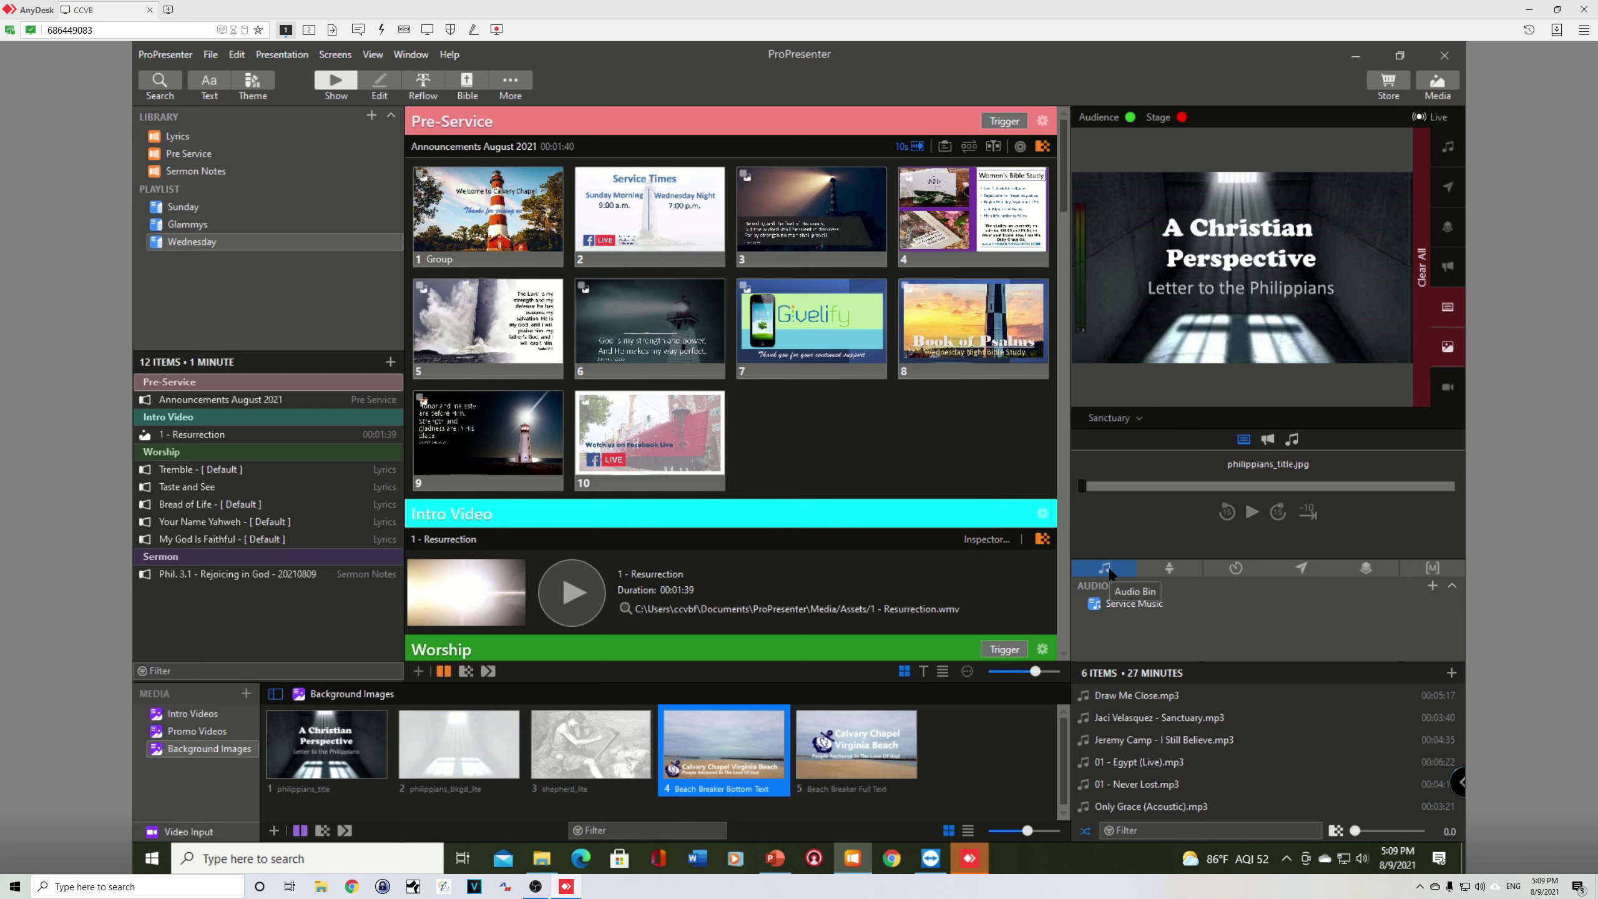
left_click(1156, 696)
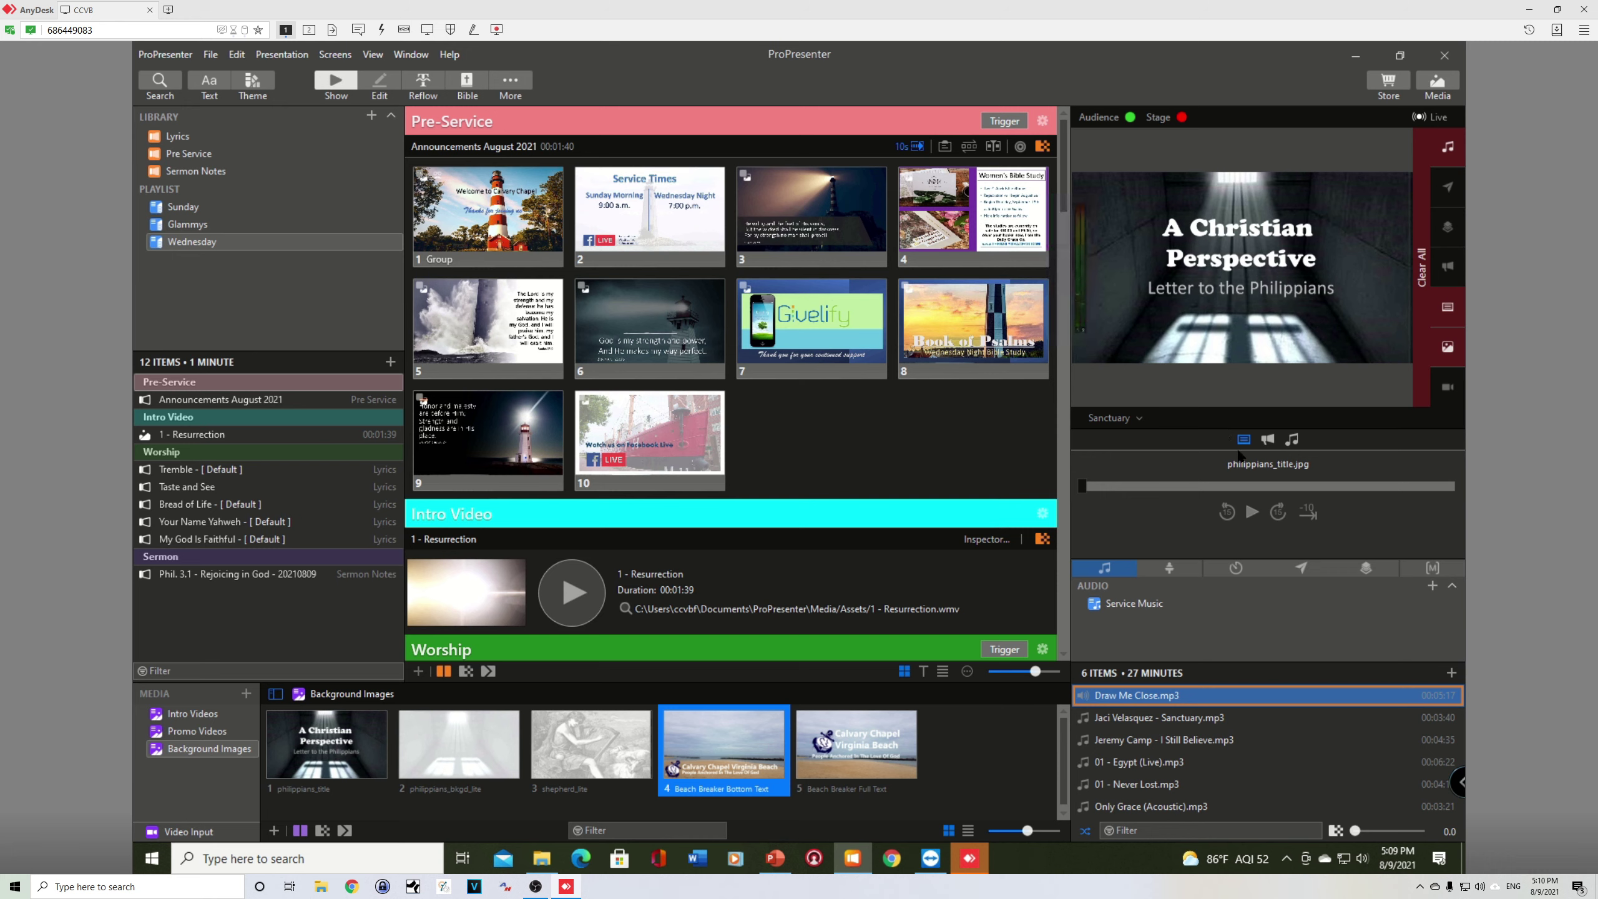
left_click(1292, 439)
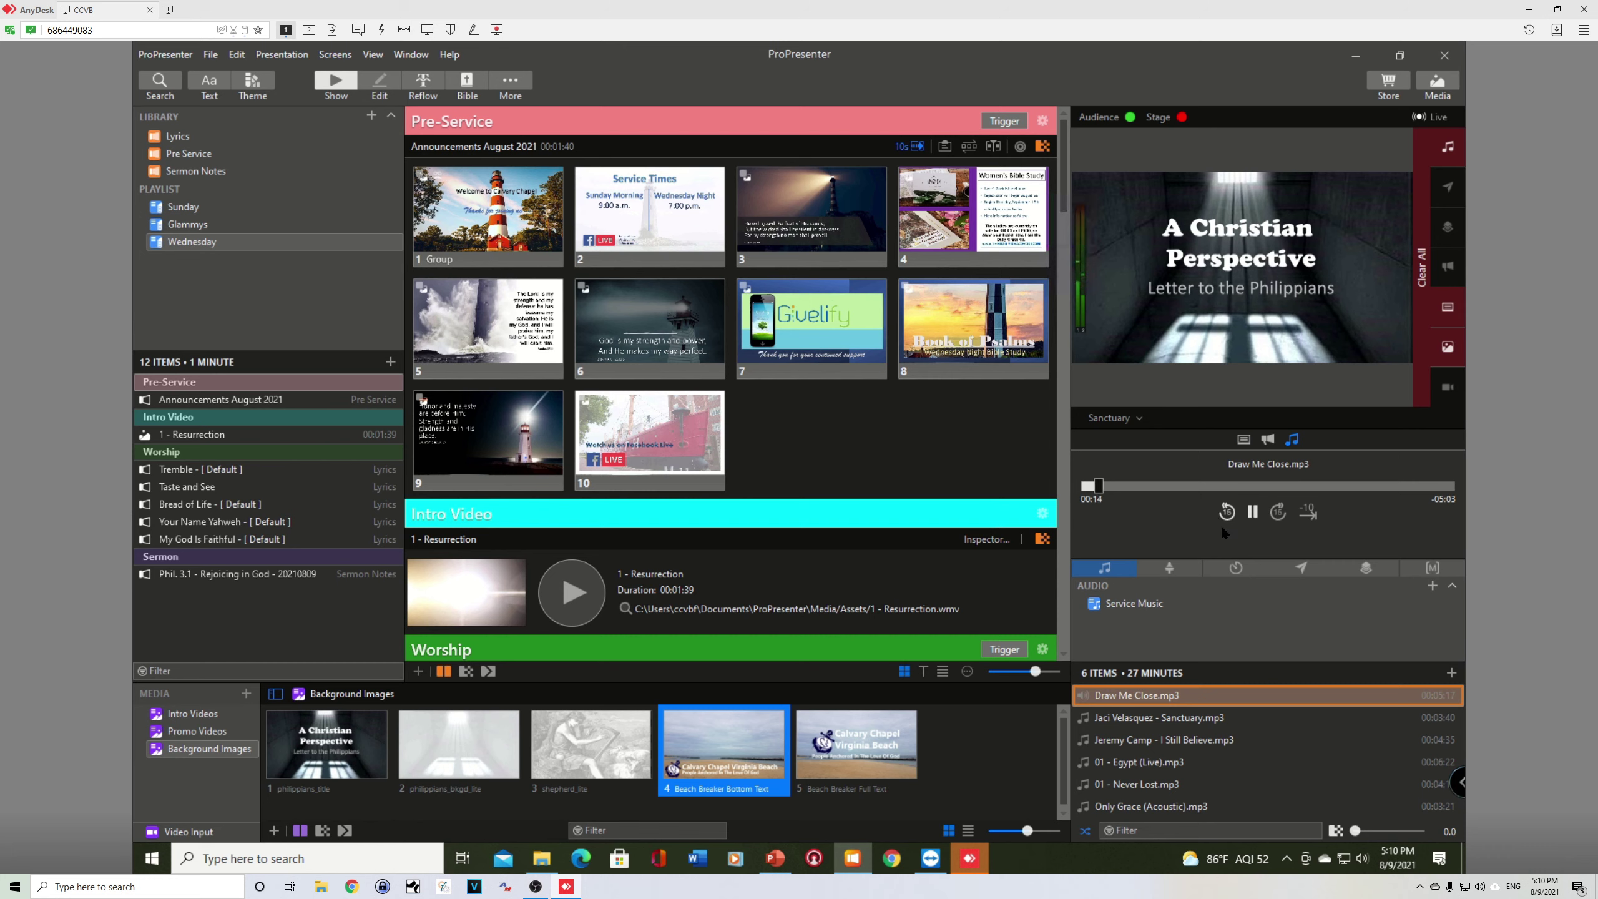
left_click(1252, 512)
left_click(1085, 831)
- Switch the output preview to Live Stream and look through the props down to the sermon title props
left_click(1117, 418)
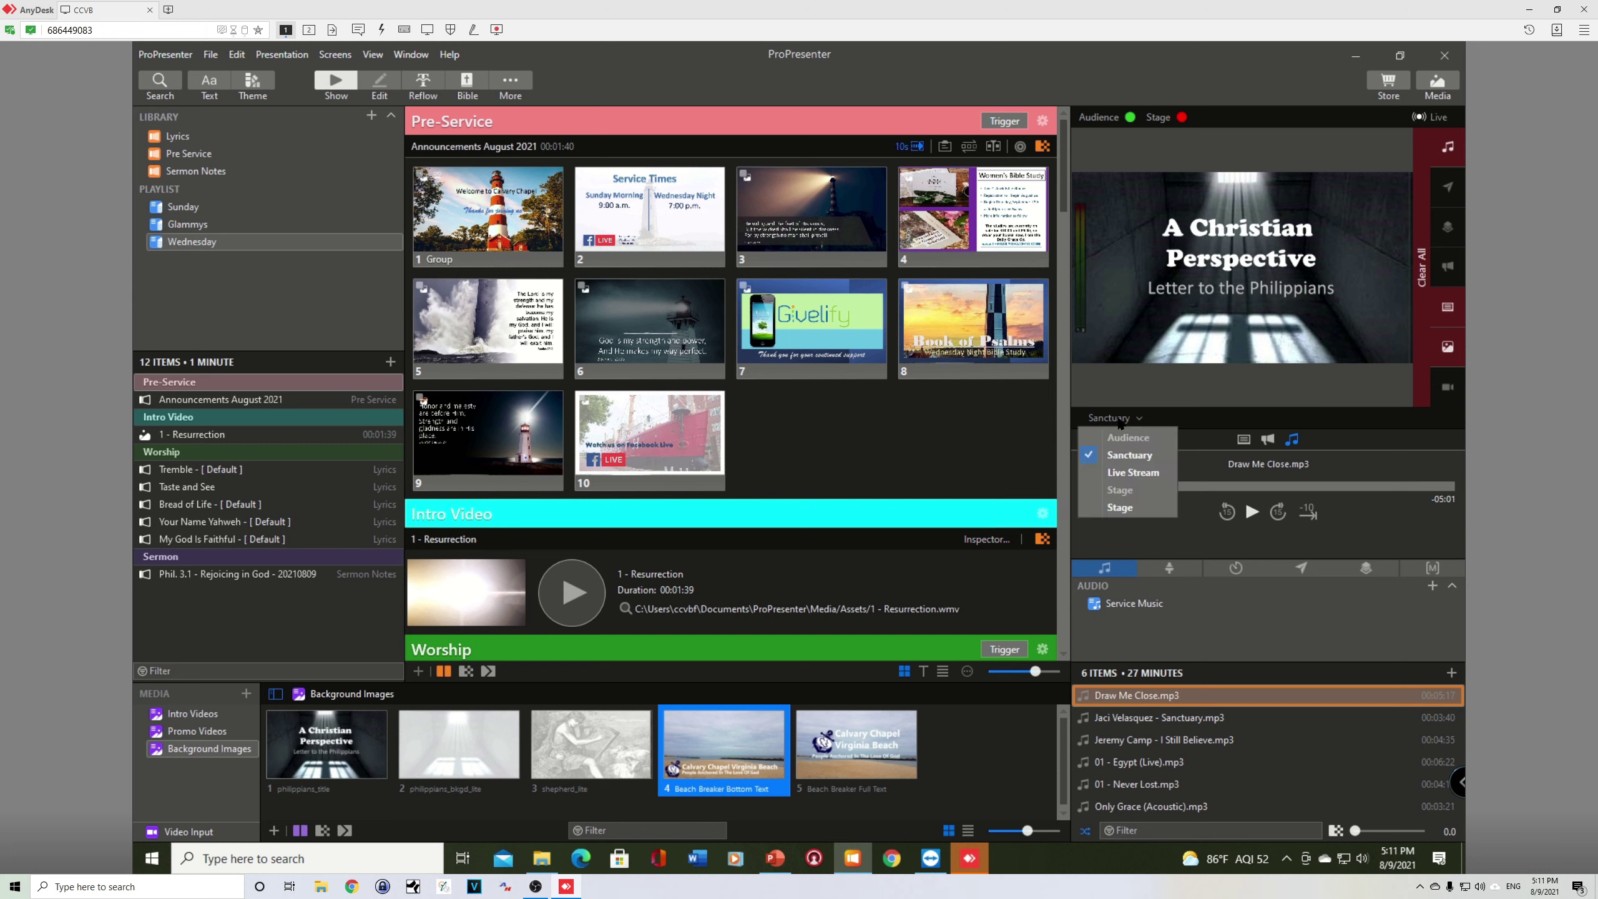
left_click(1126, 472)
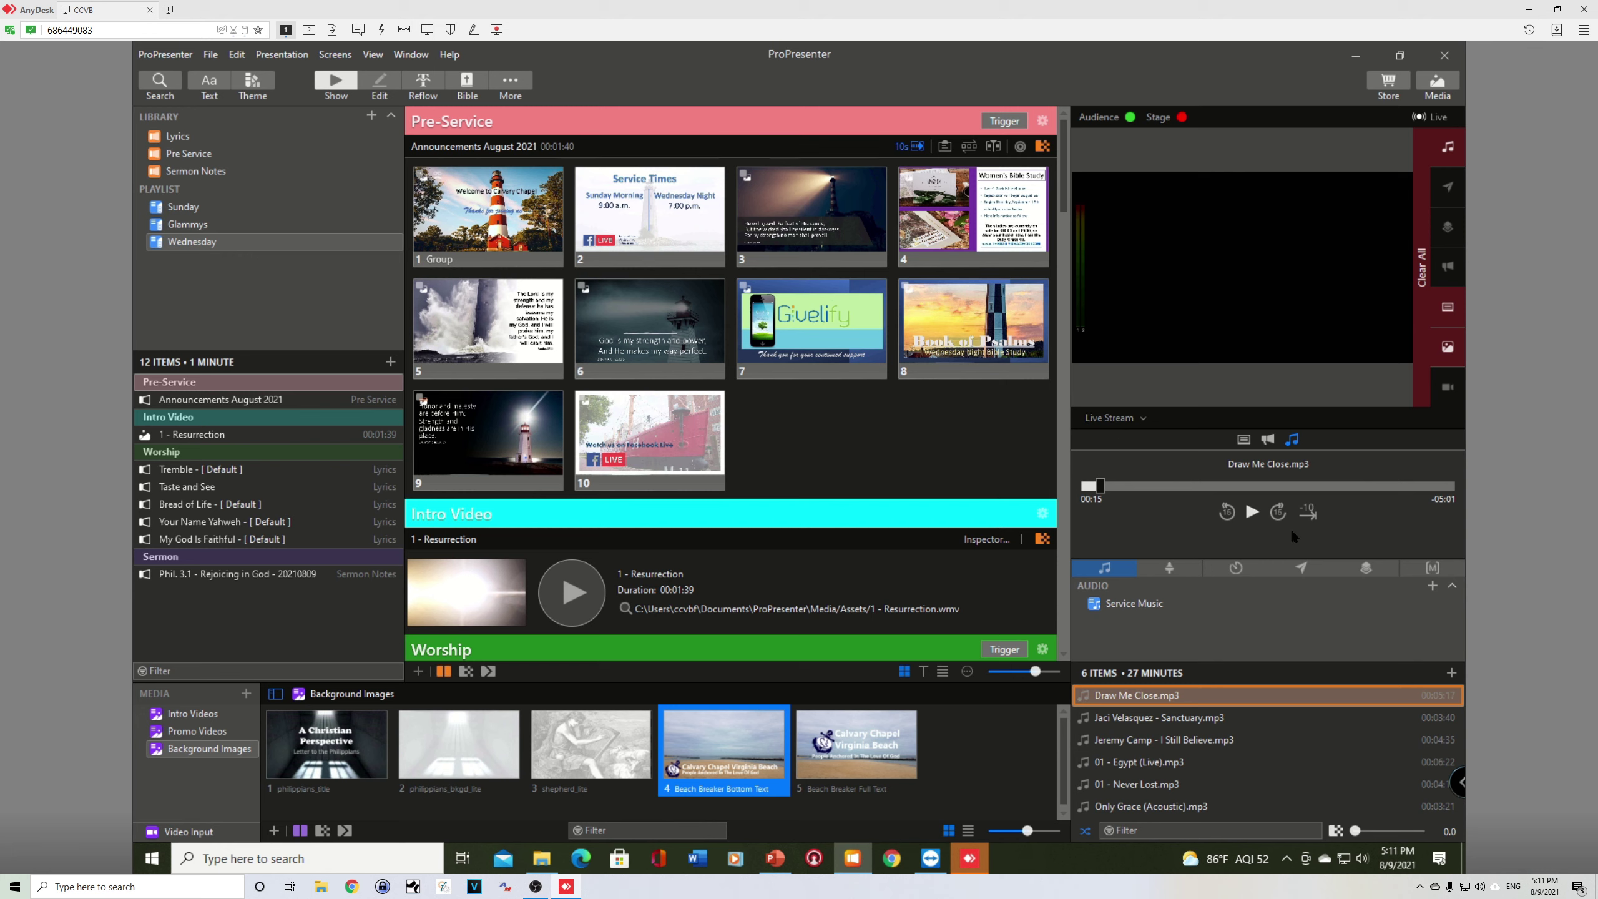
left_click(1365, 567)
scroll(1291, 731, "down", 5)
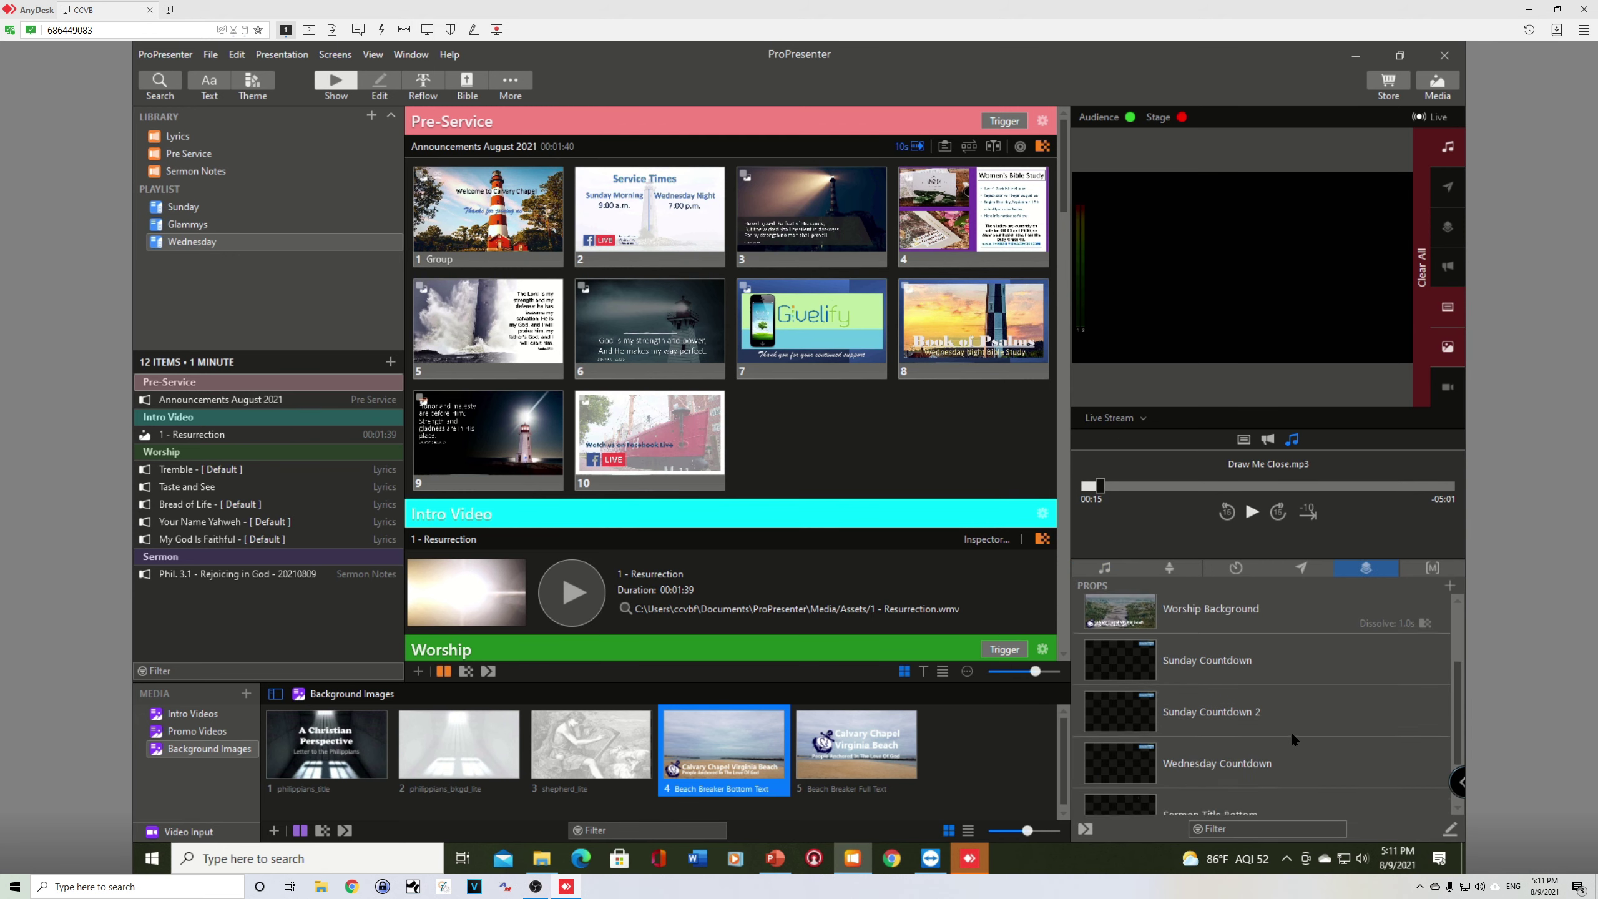
scroll(1287, 729, "up", 2)
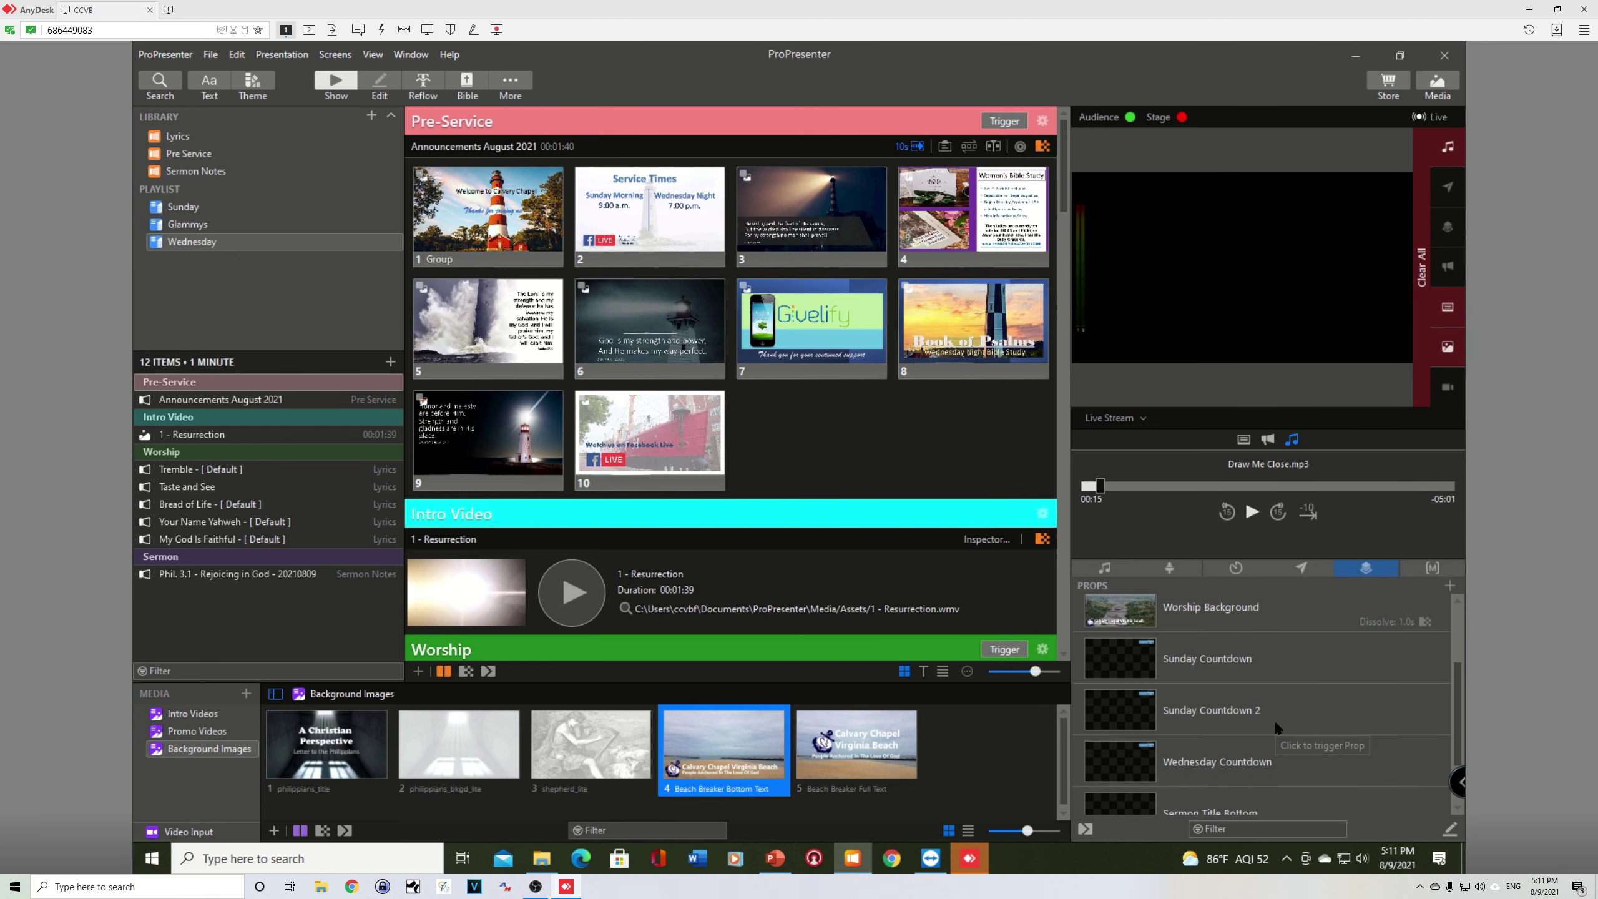
scroll(1277, 727, "down", 1)
scroll(1280, 718, "up", 3)
scroll(1283, 699, "down", 4)
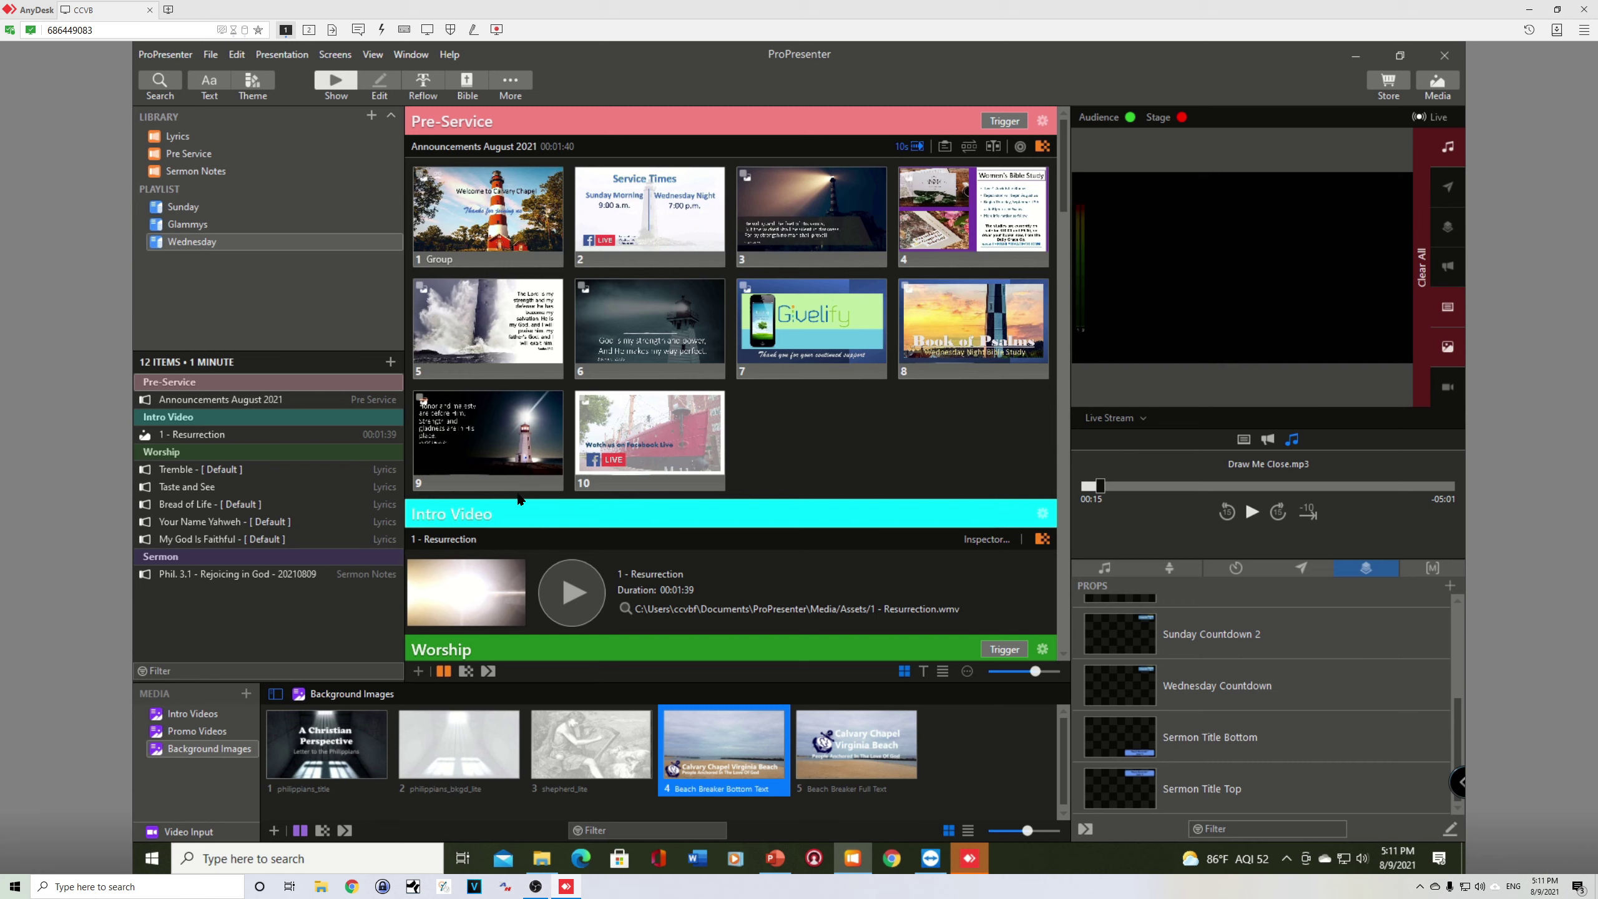
- Present the Rejoicing in God title slide from the Phil. 3.1 sermon and compare its Sanctuary output with the Live Stream output
left_click(191, 573)
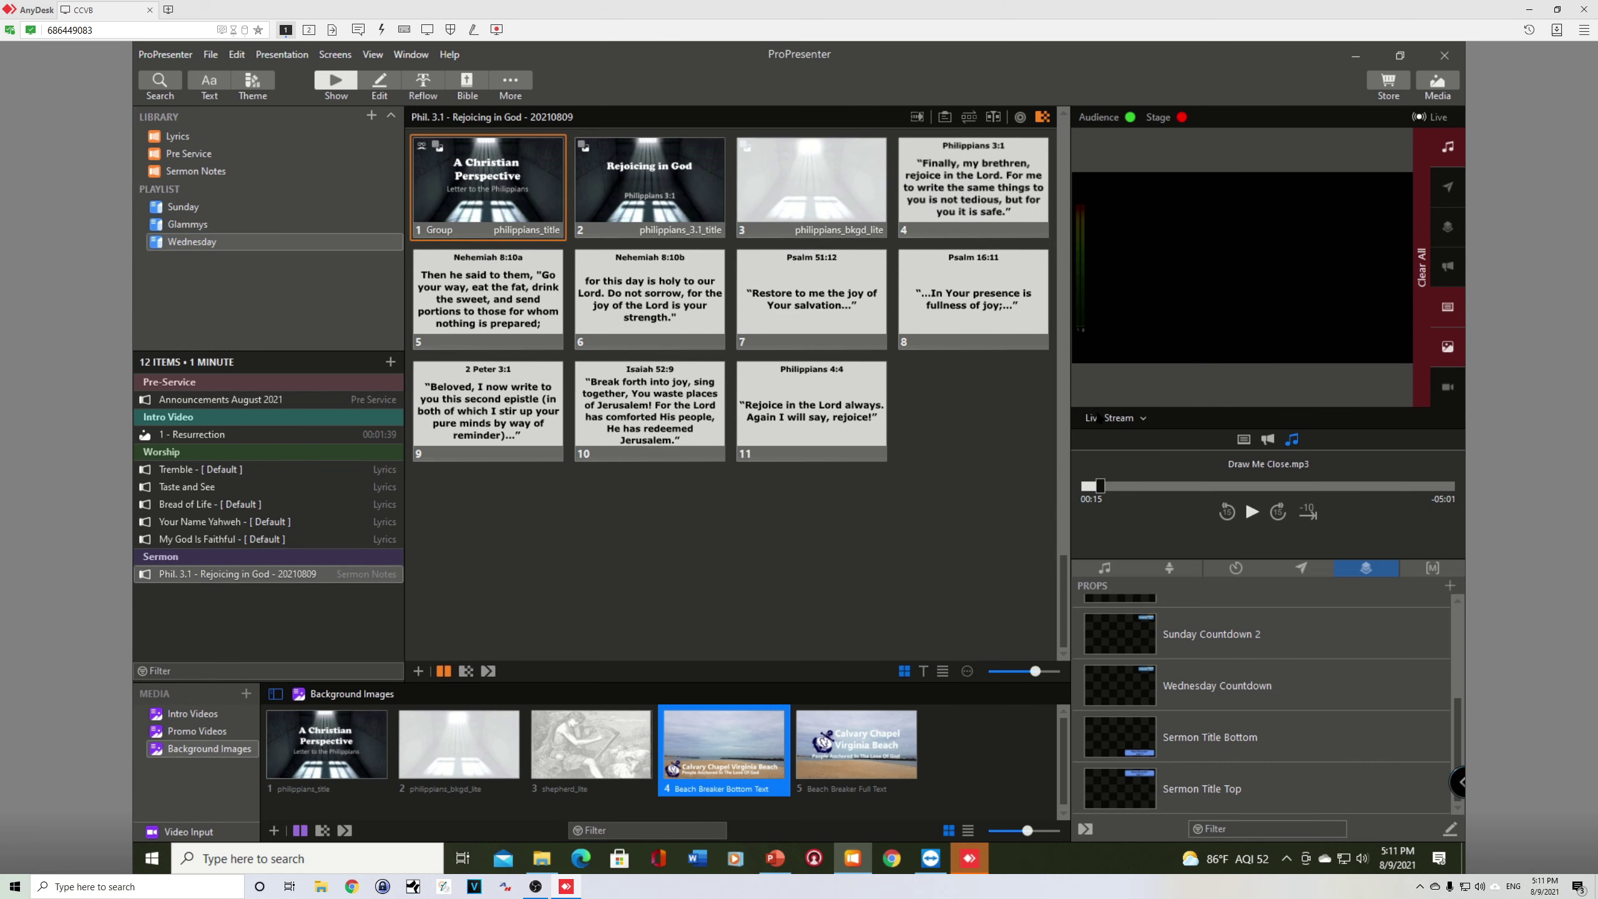
left_click(1099, 418)
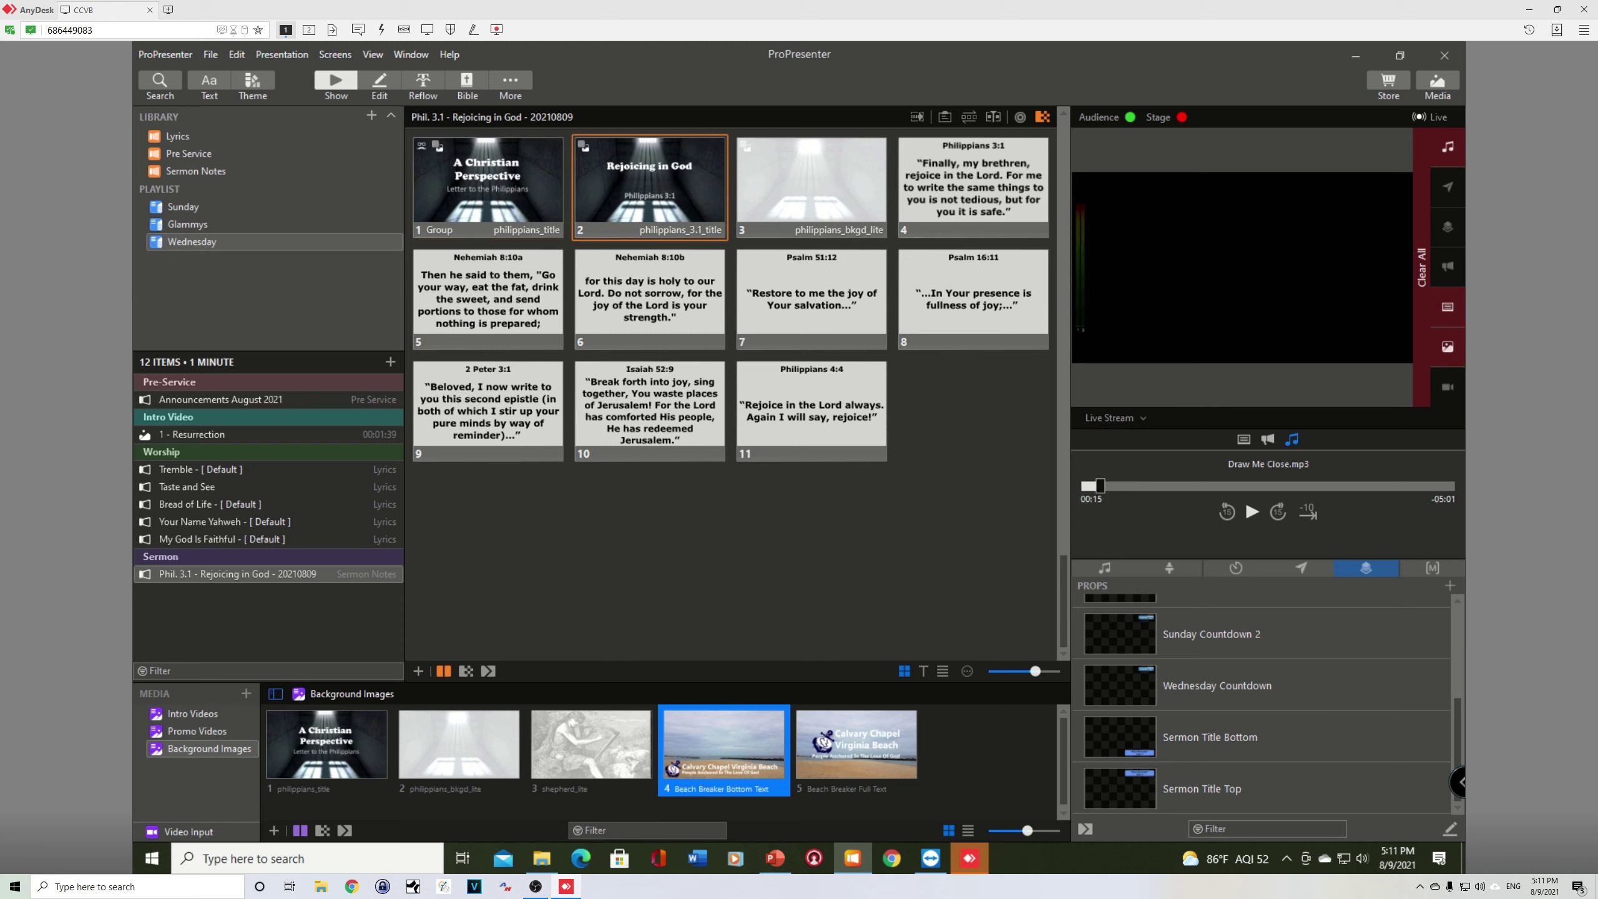
left_click(1122, 416)
left_click(1121, 458)
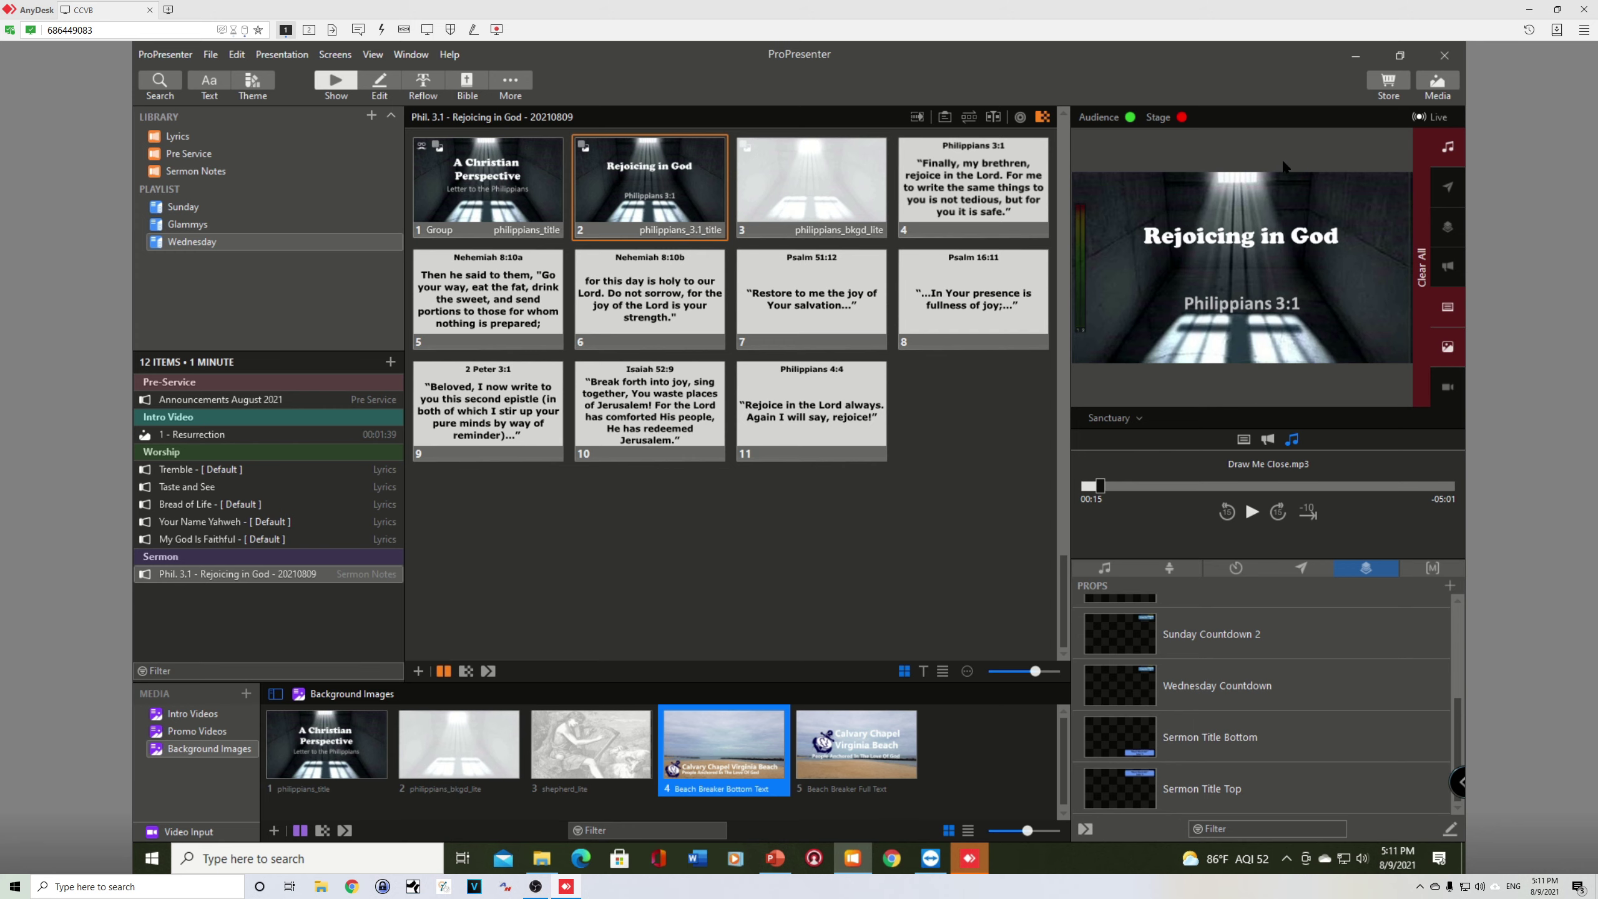
left_click(1114, 418)
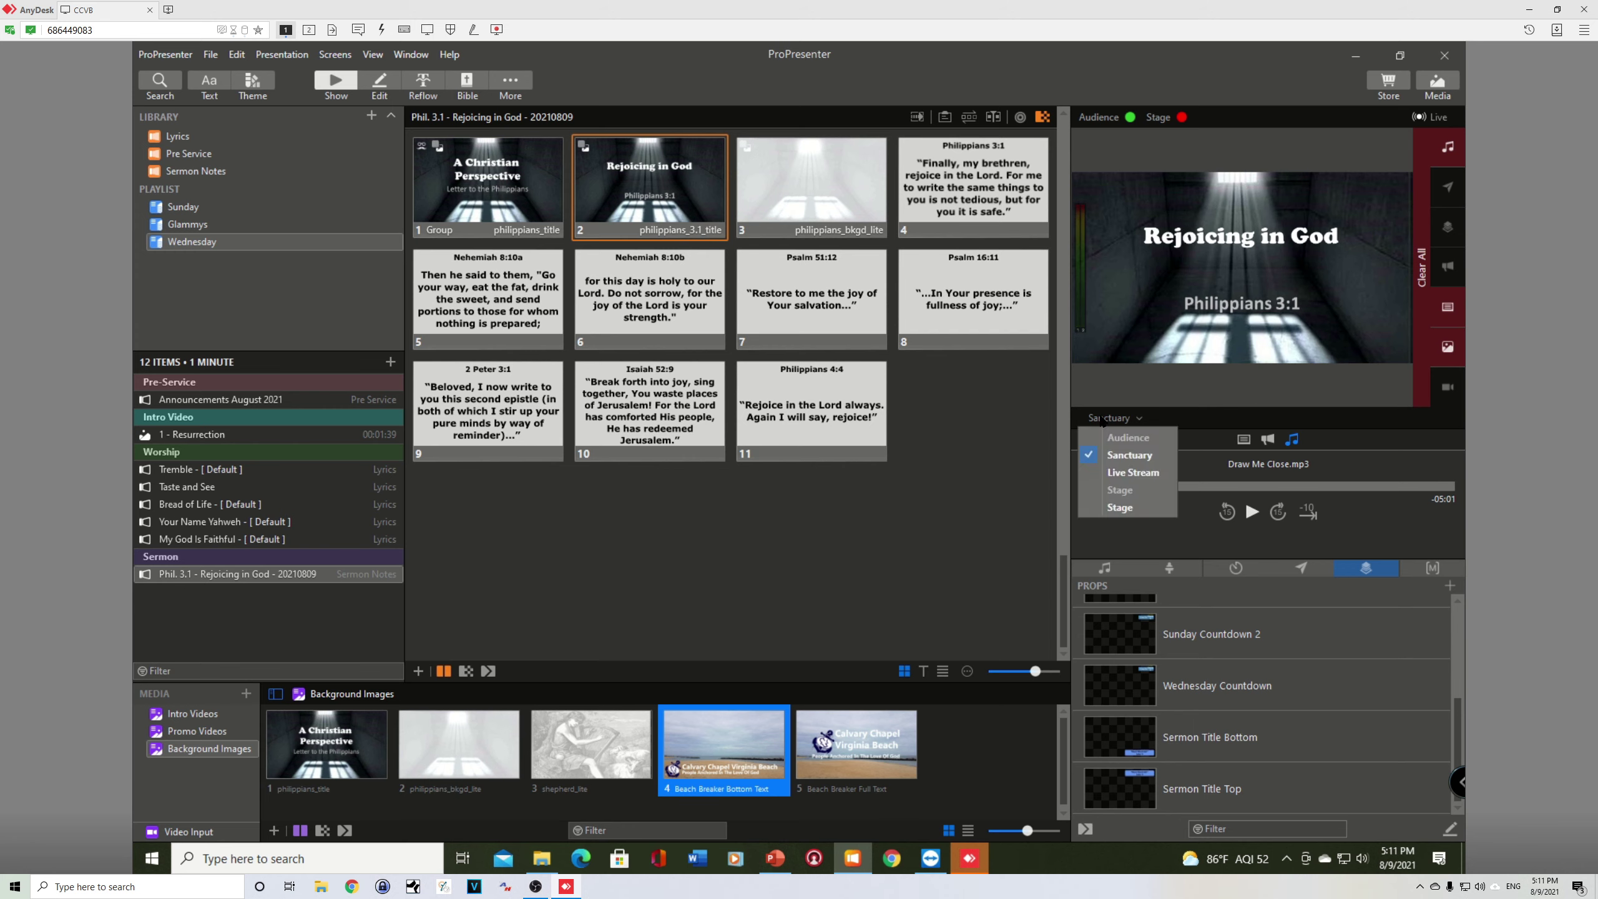
left_click(1126, 478)
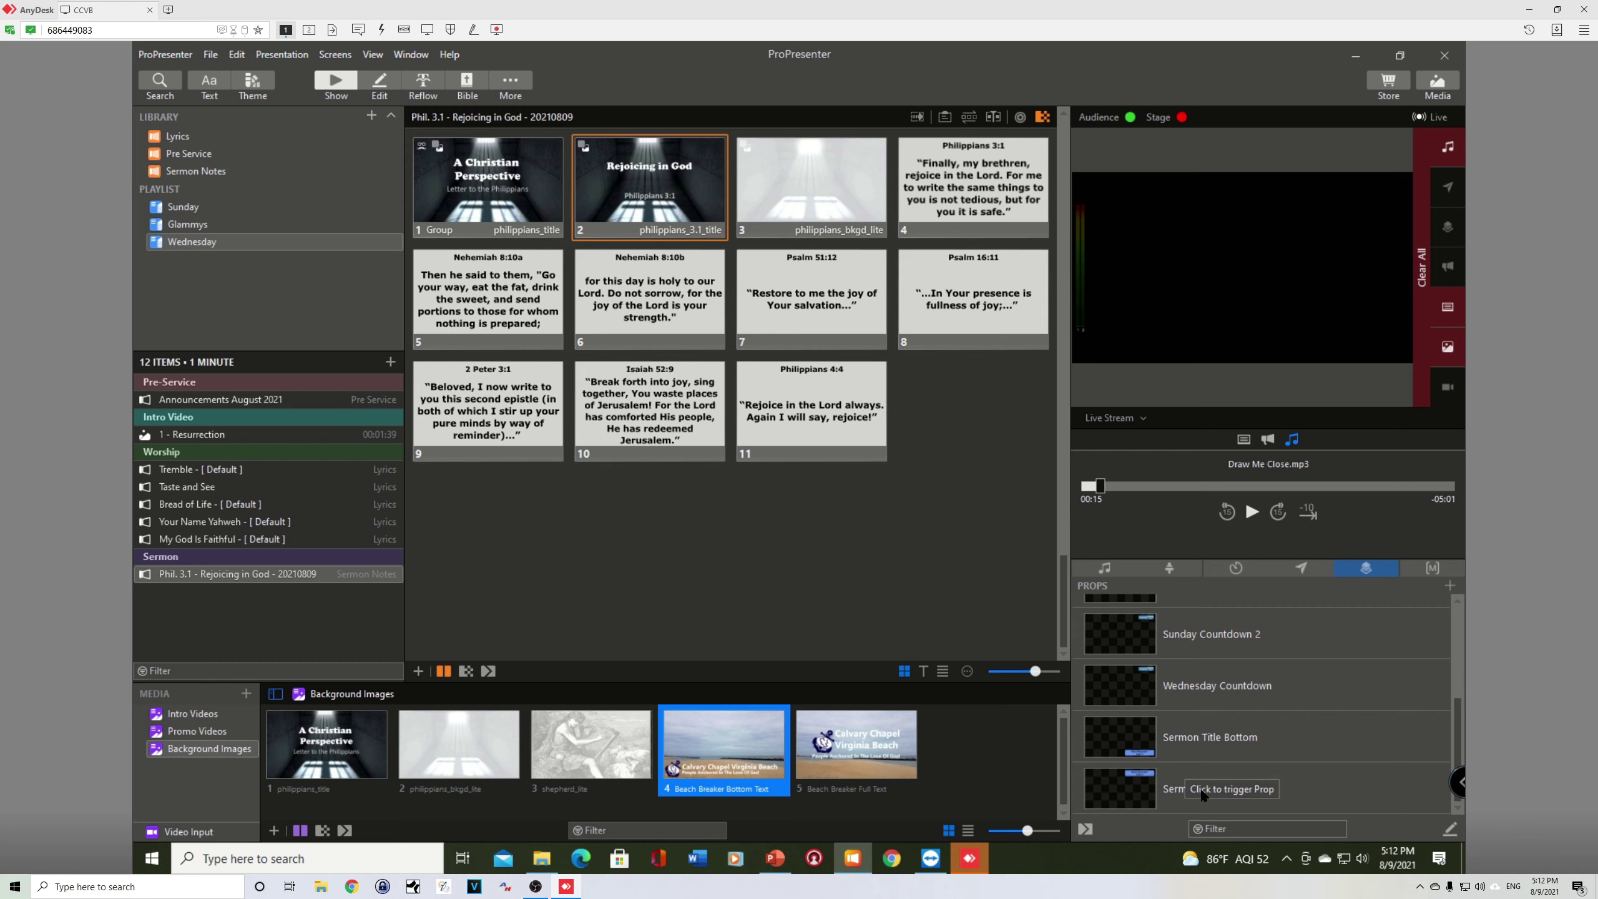
- Show the Sermon Title Top prop on the live stream, then present the philippians_bkgd_lite background slide and Philippians 3:1
left_click(1352, 784)
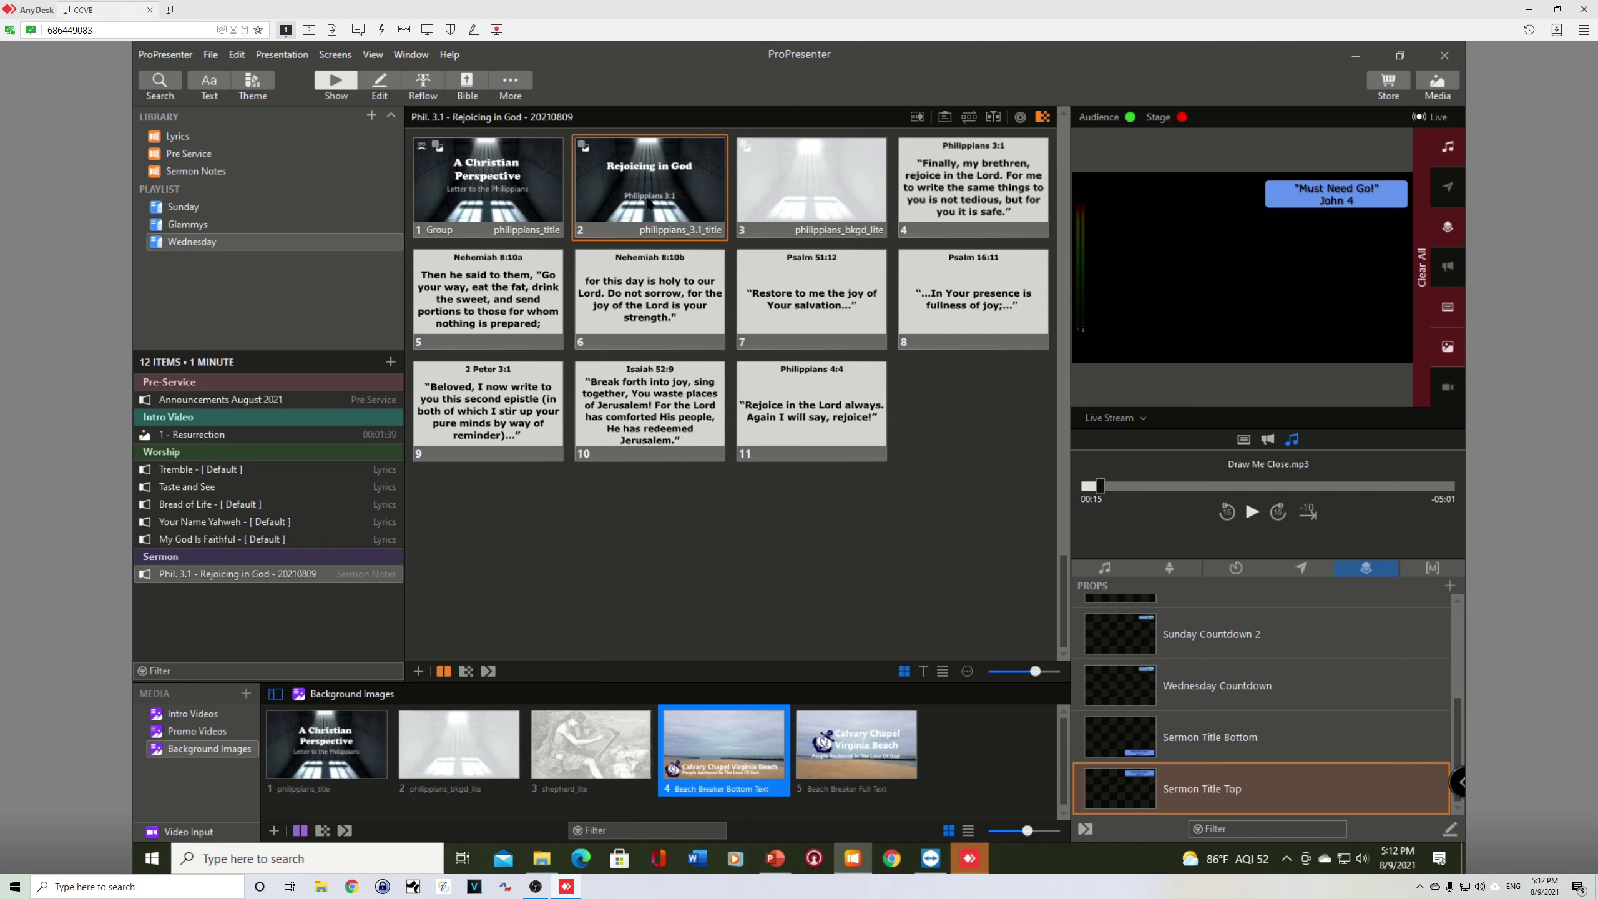
left_click(806, 179)
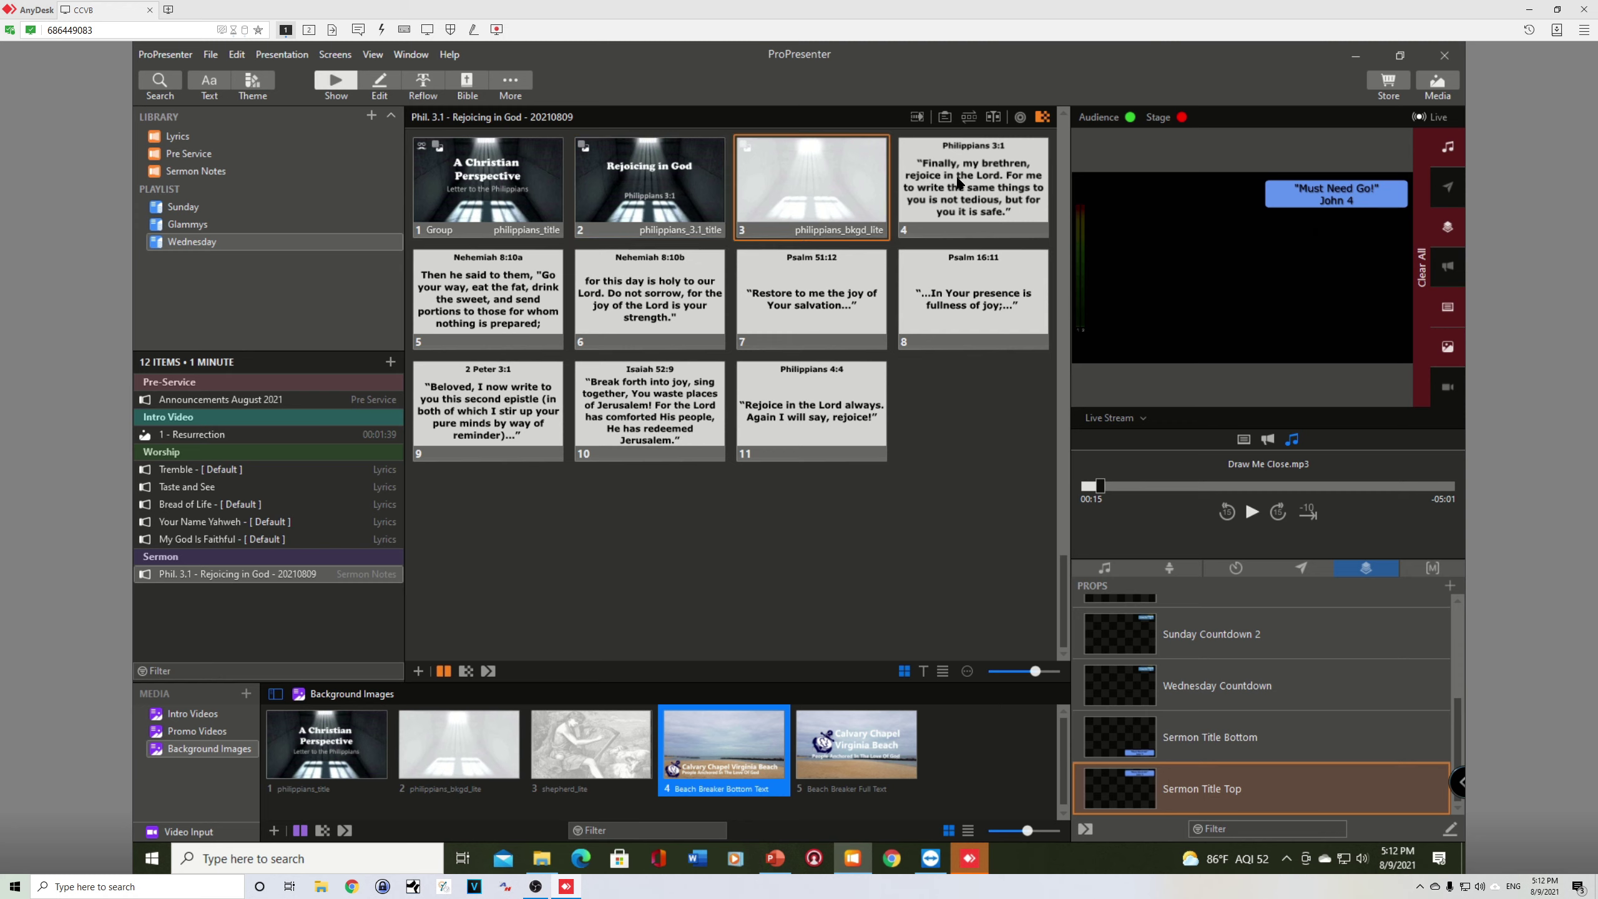
left_click(958, 182)
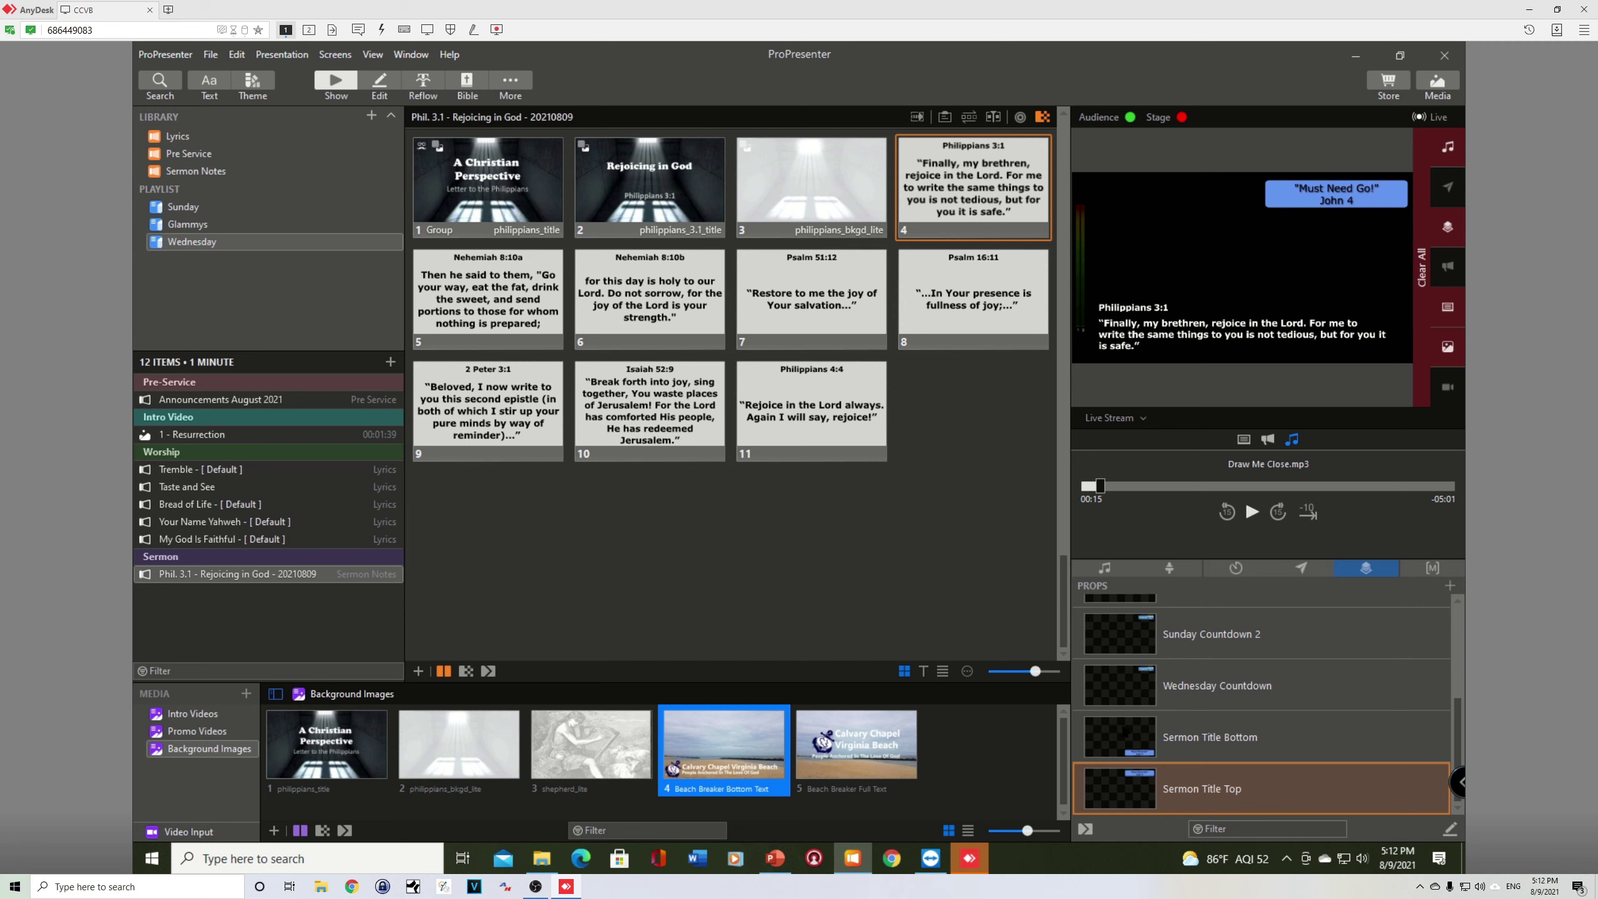
- Show the Sermon Title Bottom prop as well, turn it off individually, and clear the props layer
left_click(1231, 740)
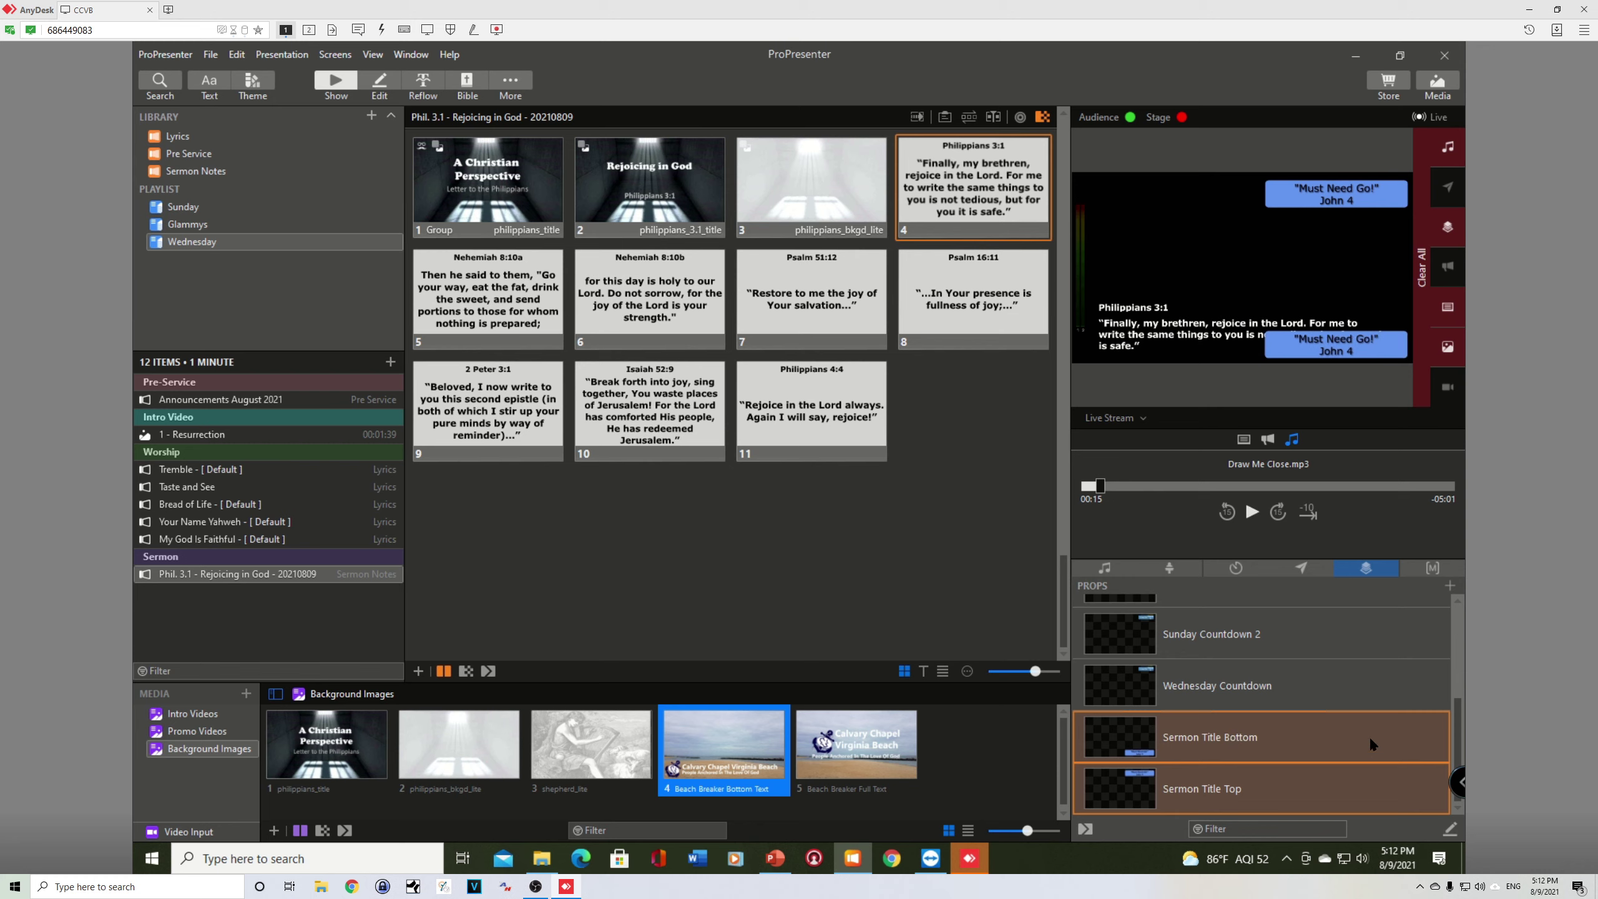
left_click(1325, 737)
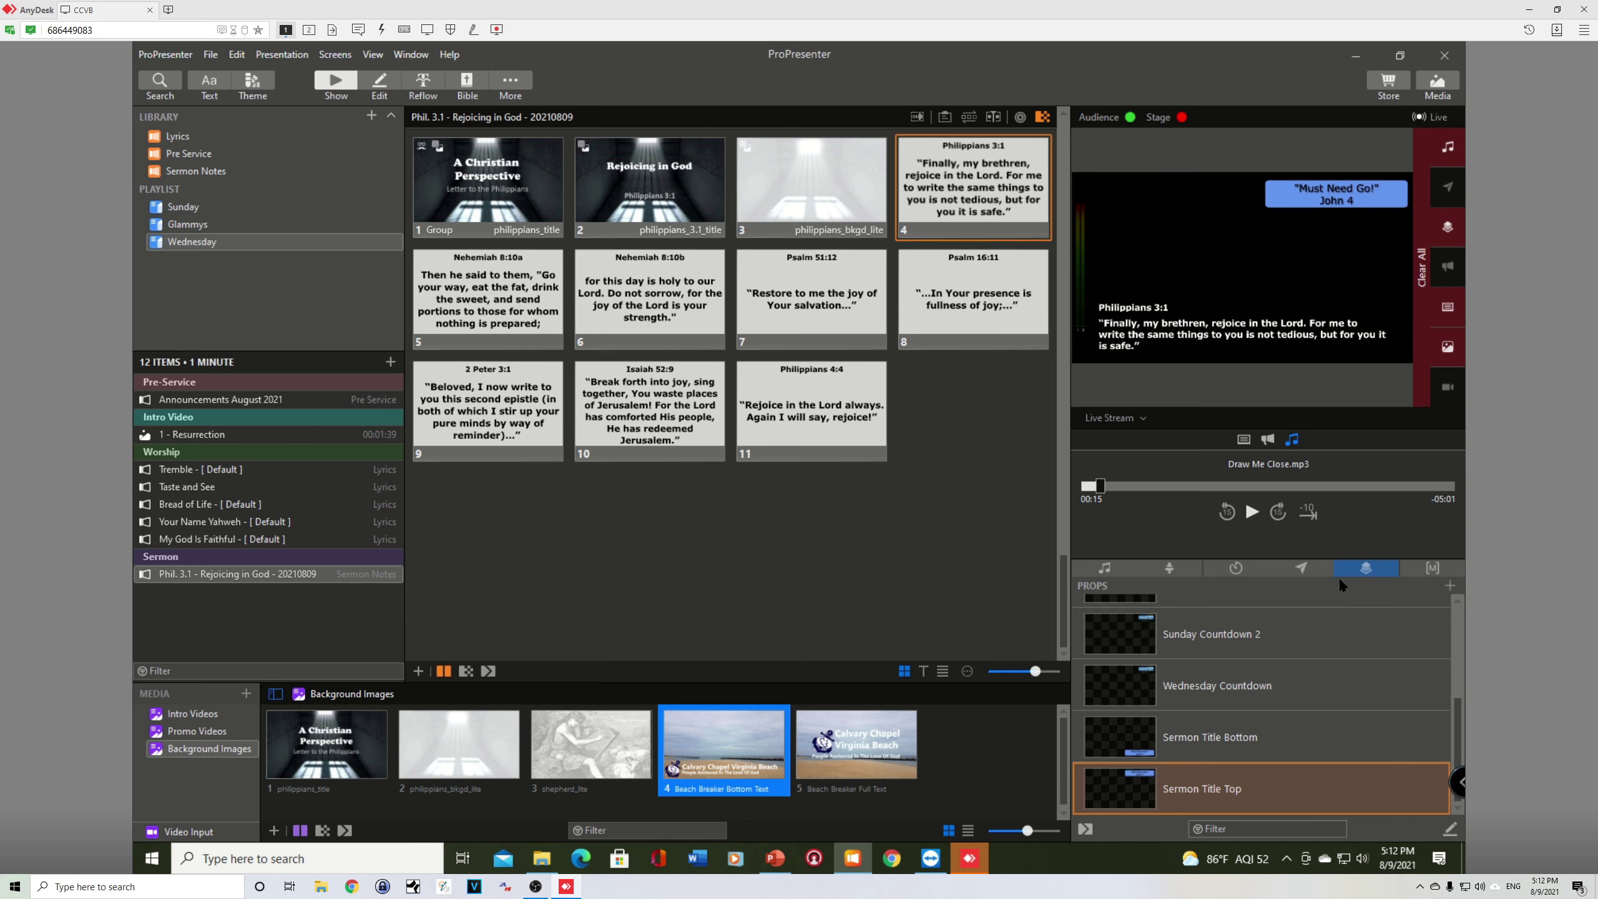
left_click(1448, 227)
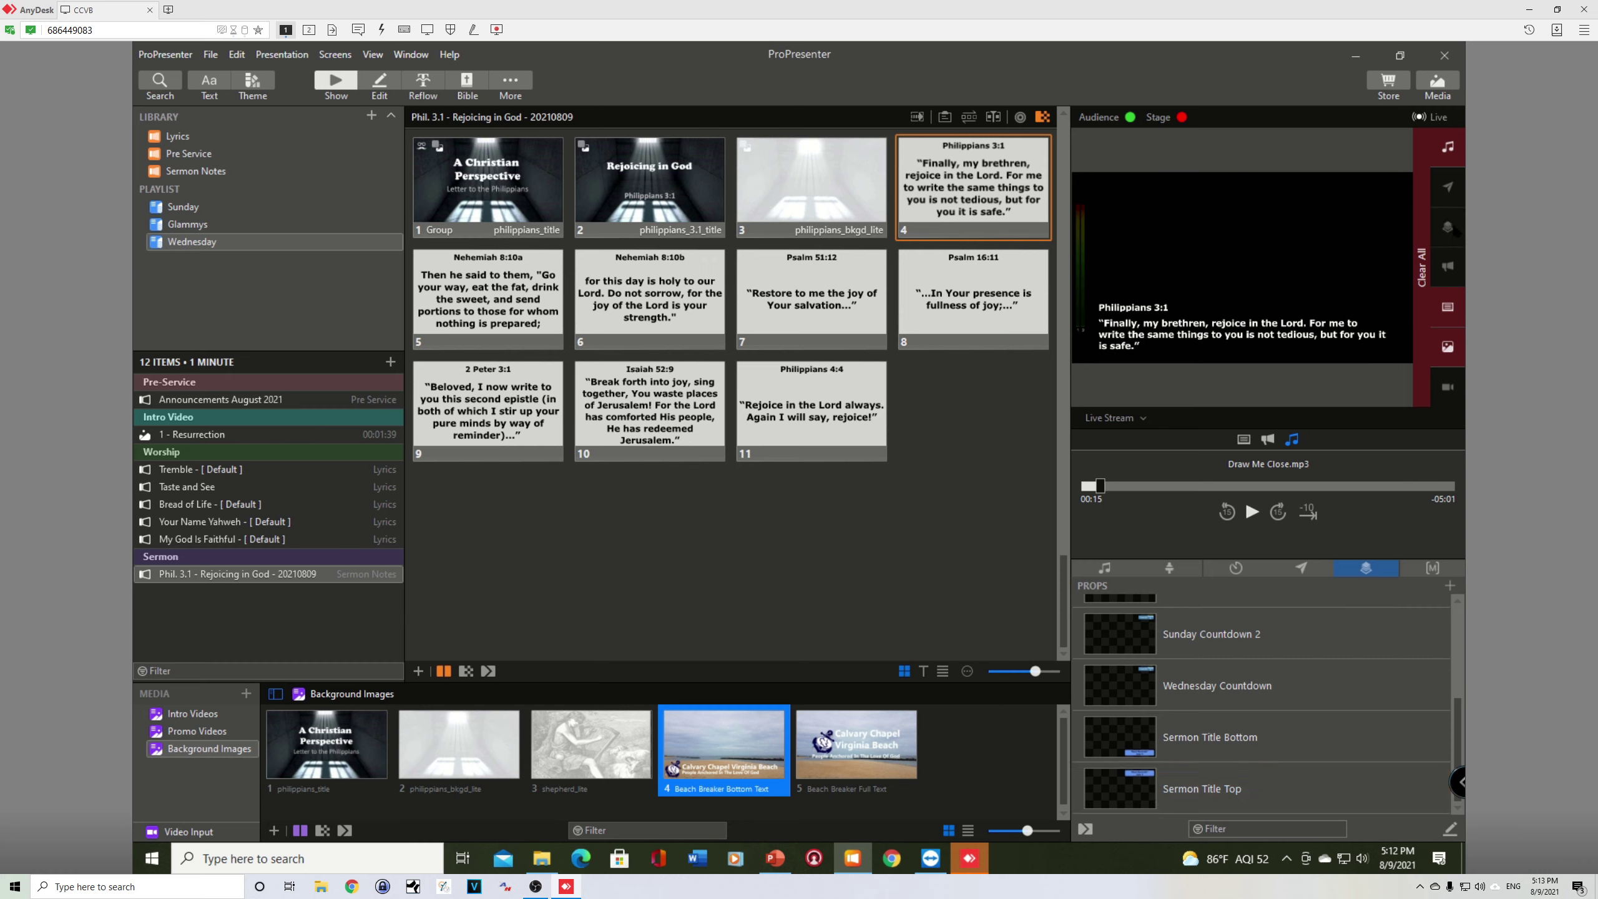
- Show the Sermon Title Bottom and Sermon Title Top props together, then clear both at once
left_click(1237, 741)
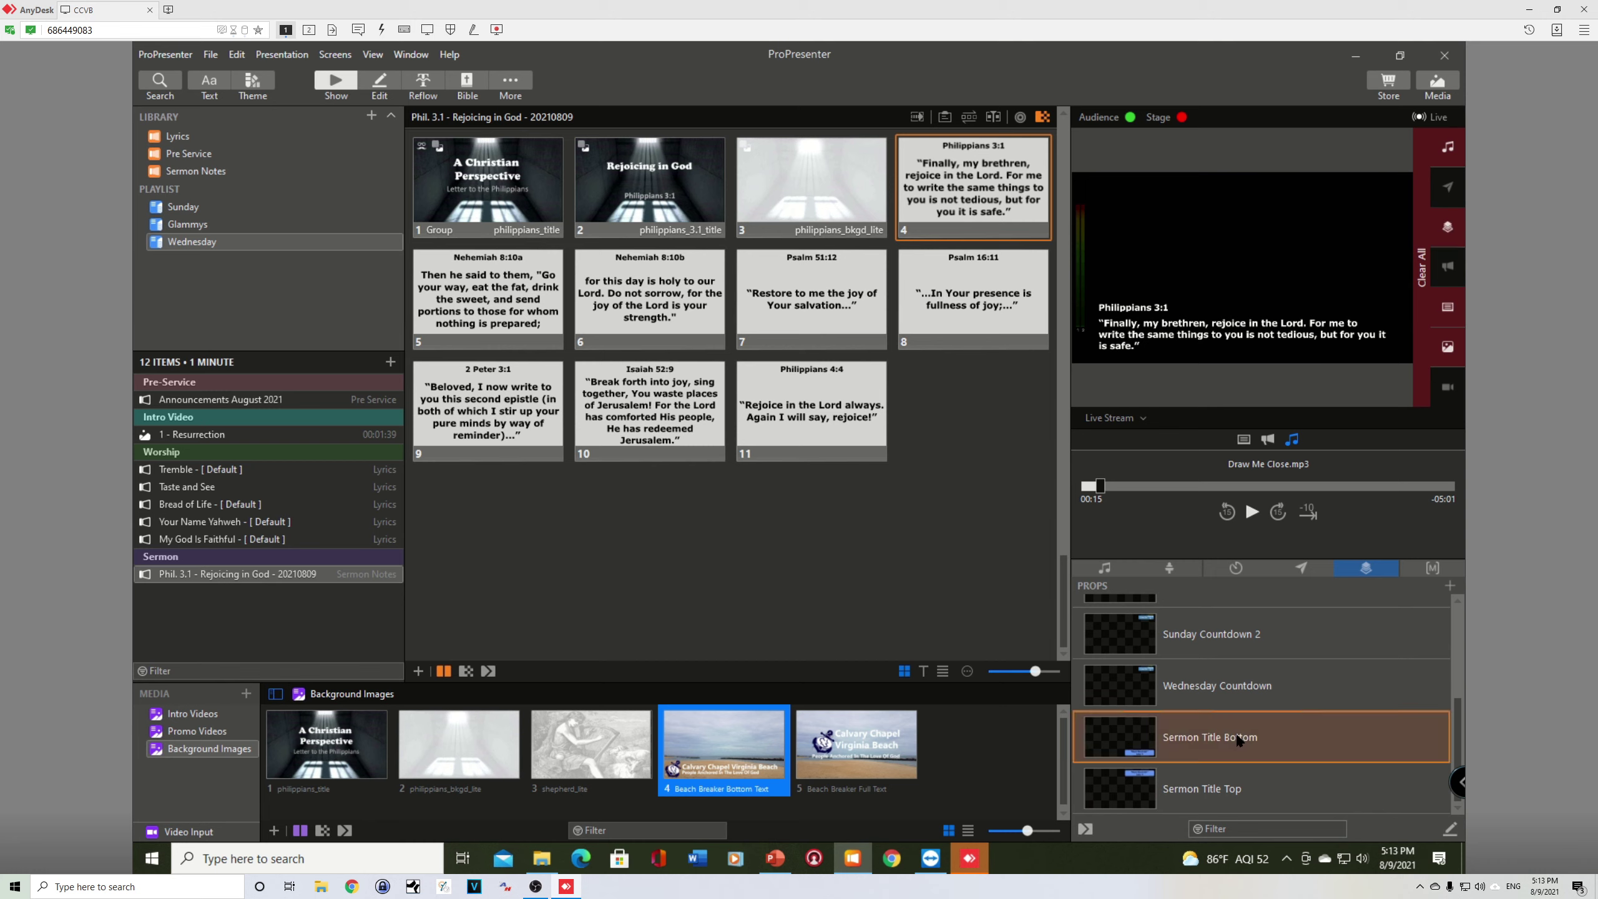
left_click(1238, 798)
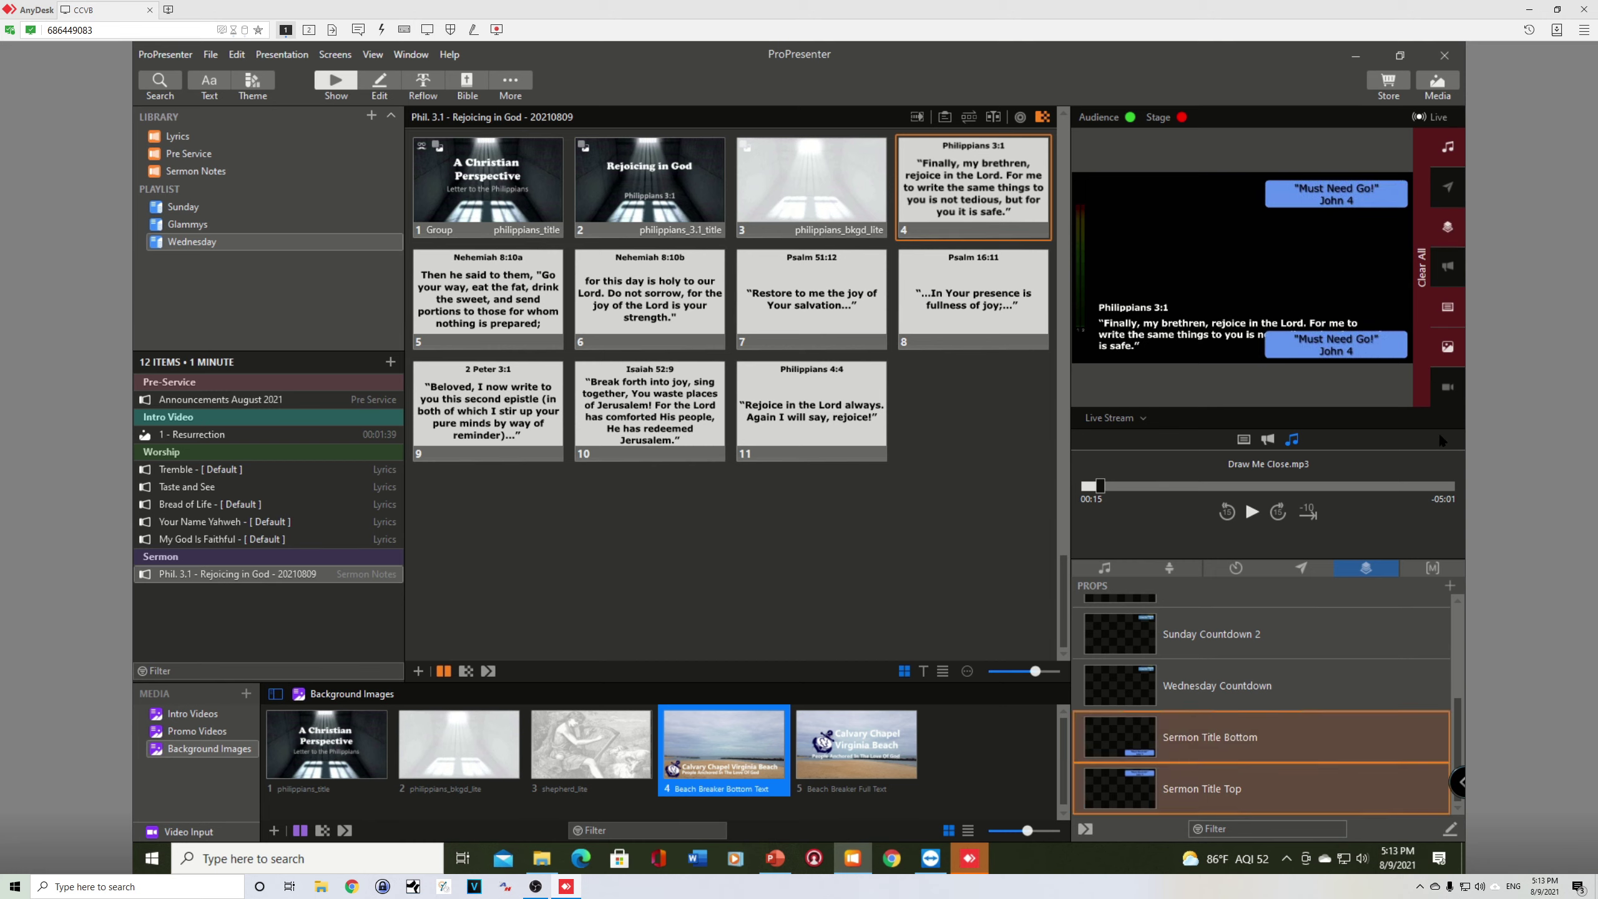
left_click(1448, 228)
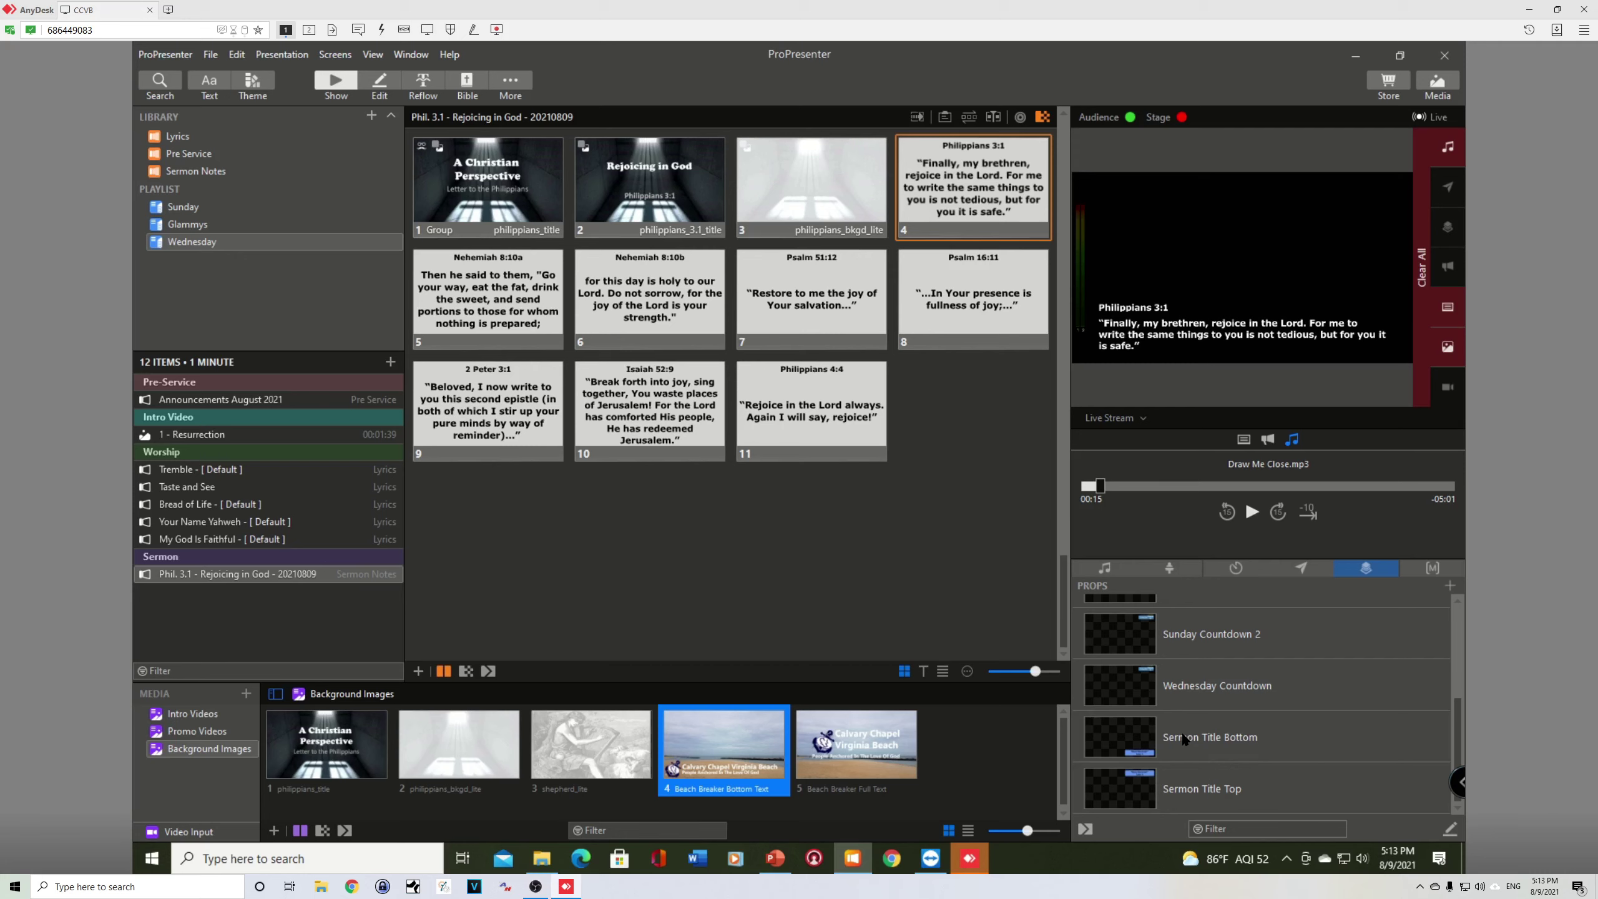
- Edit the Sermon Title Bottom prop and replace its text with "Rejoicing in God" in quotation marks above Philippians 3:1
right_click(1194, 741)
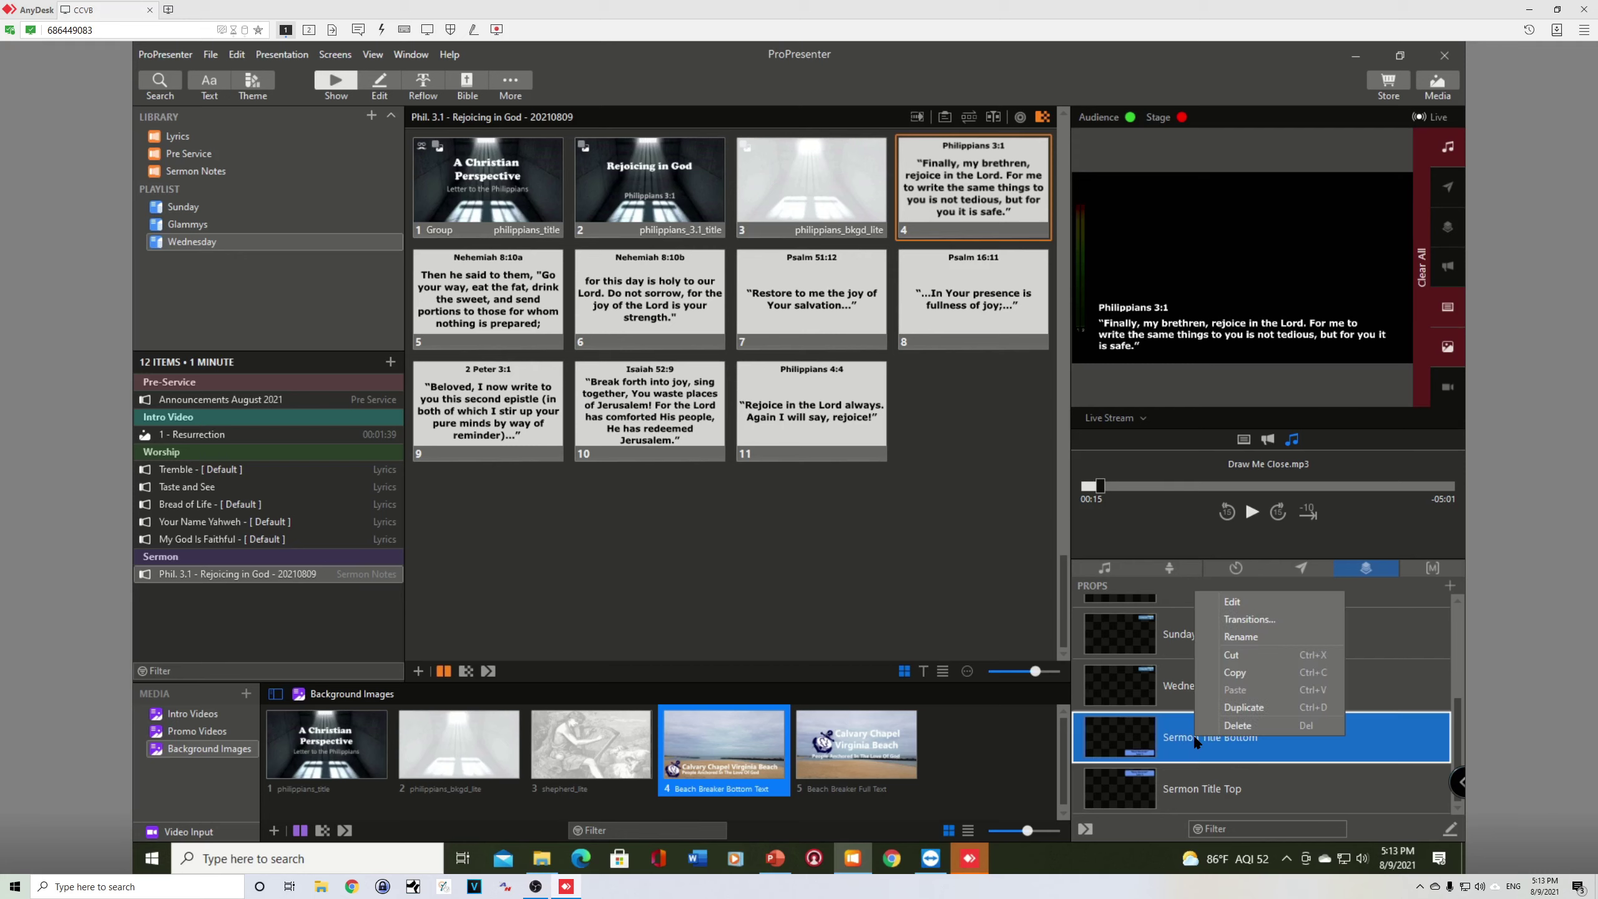
left_click(1232, 603)
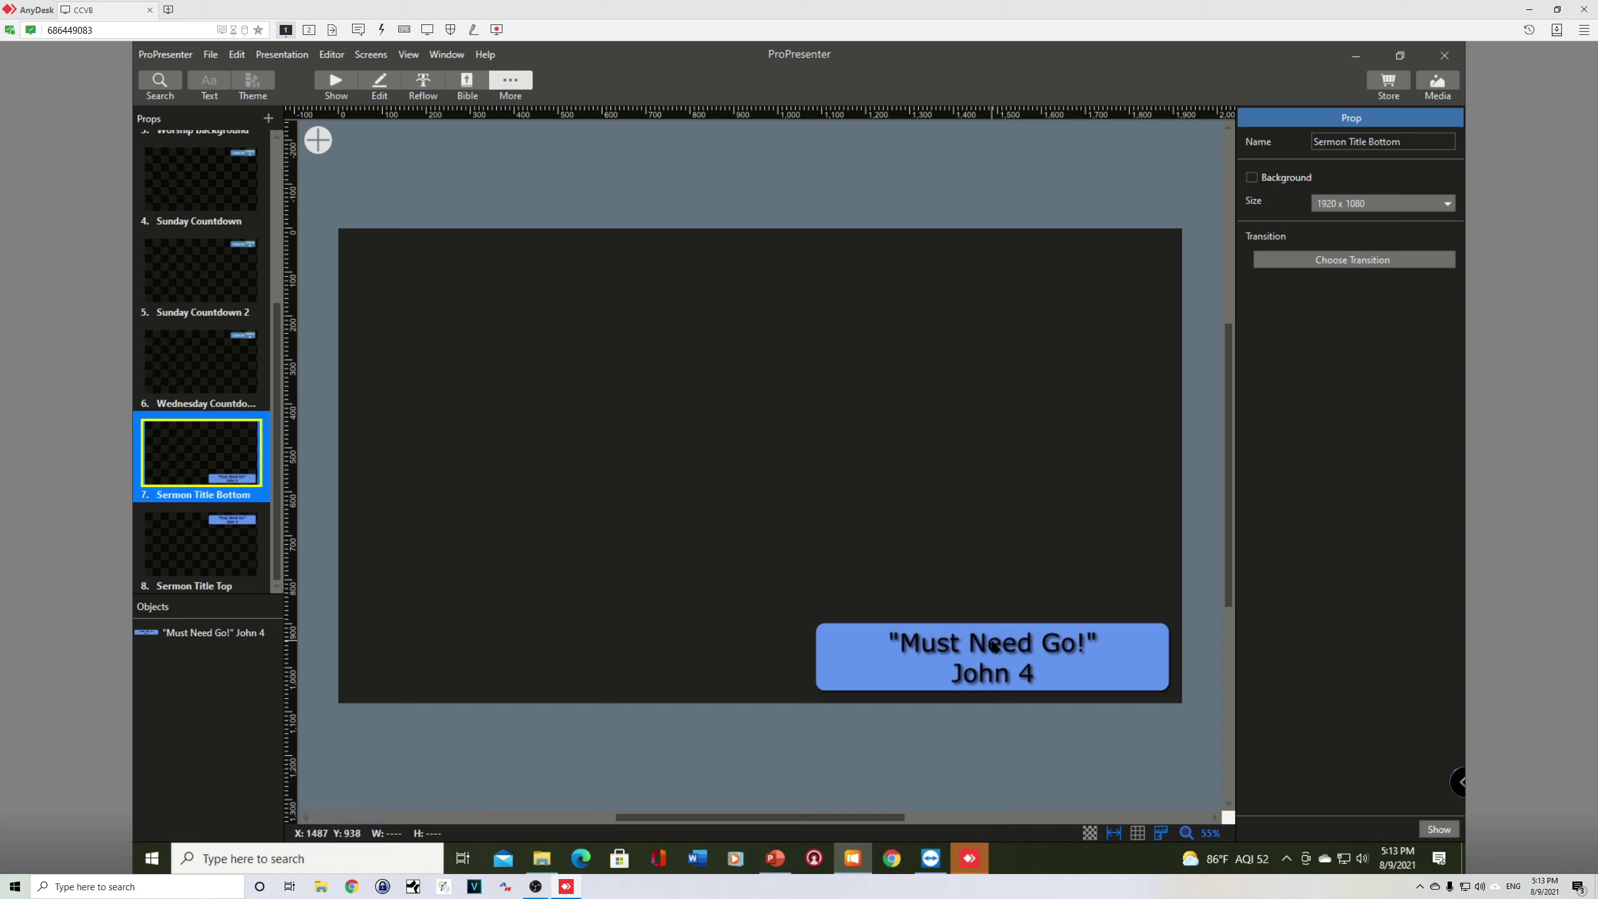
double_click(993, 646)
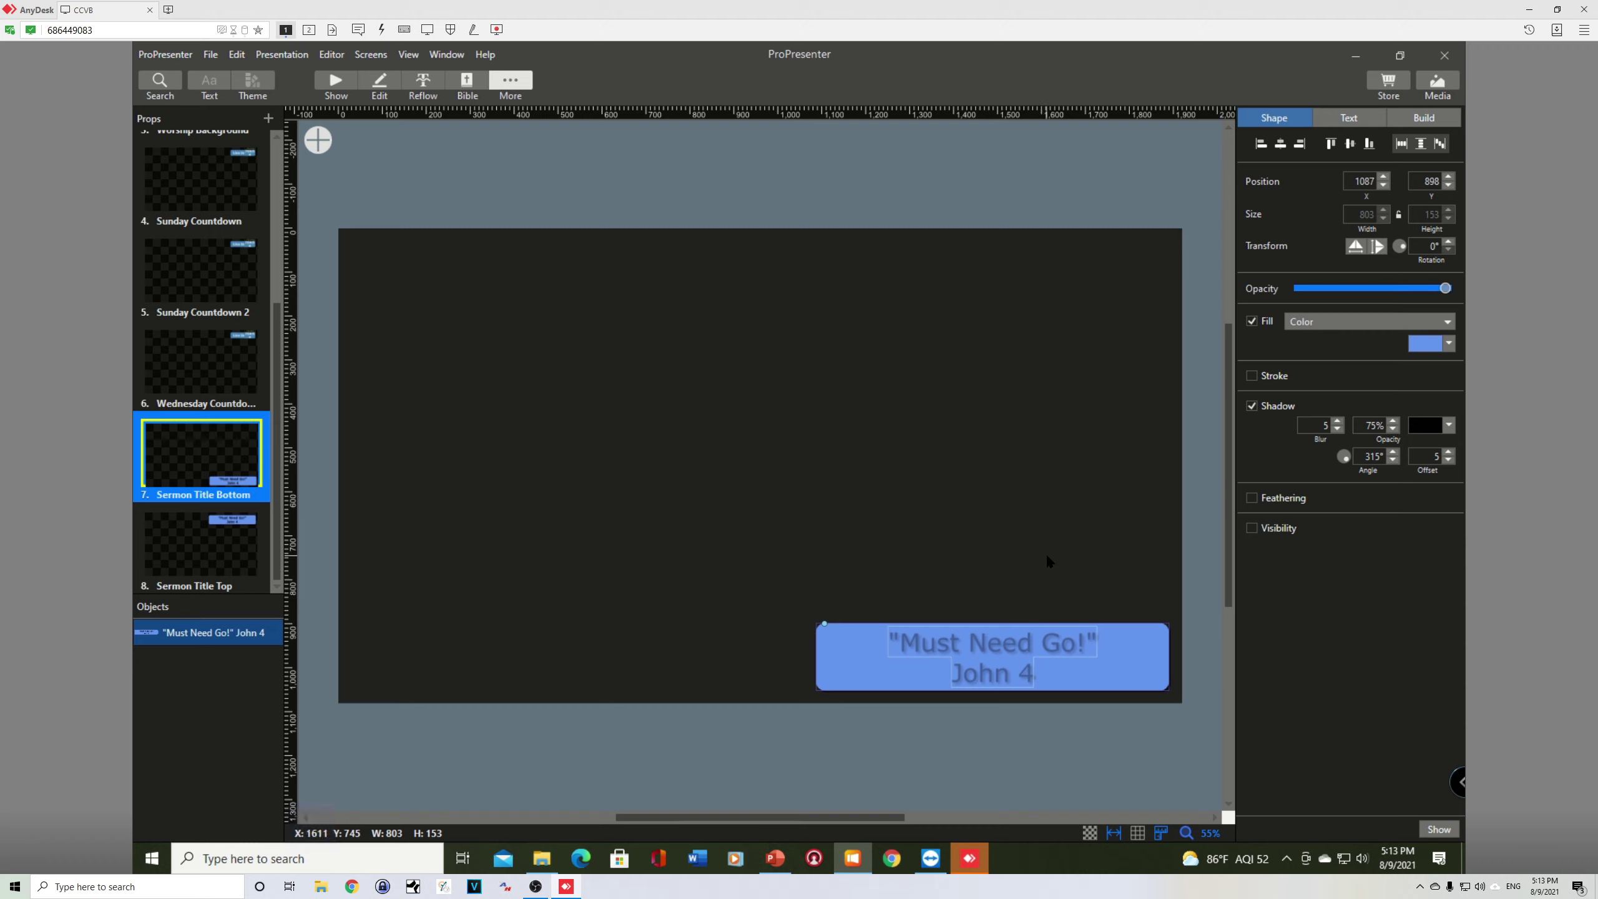
type("\"R")
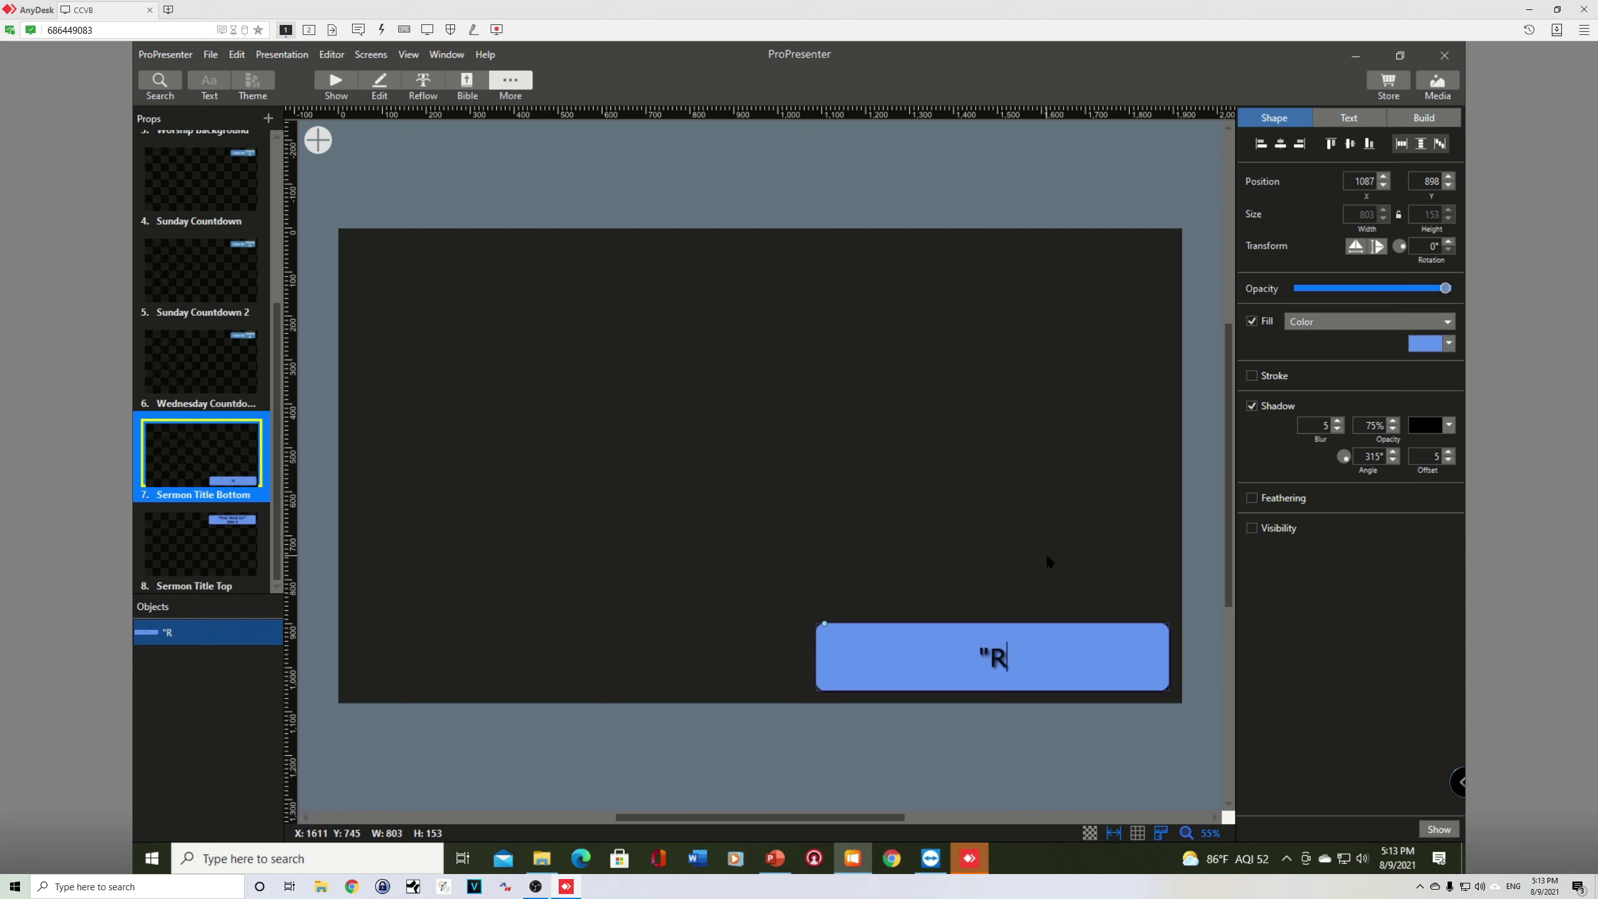
type("ejoicing")
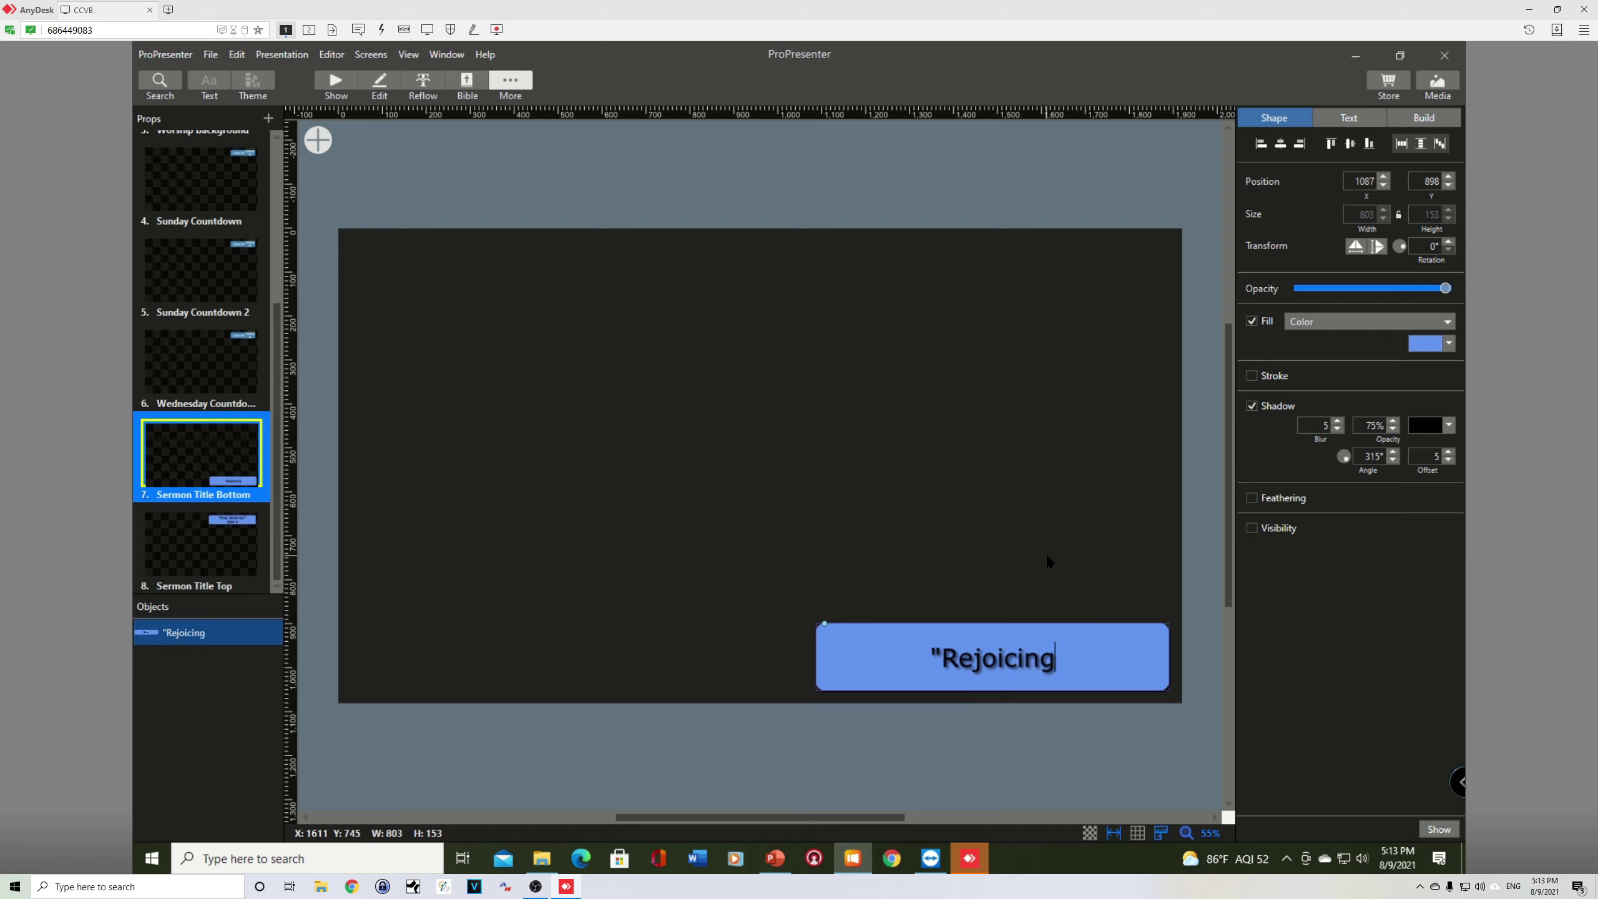
type(" in God\"")
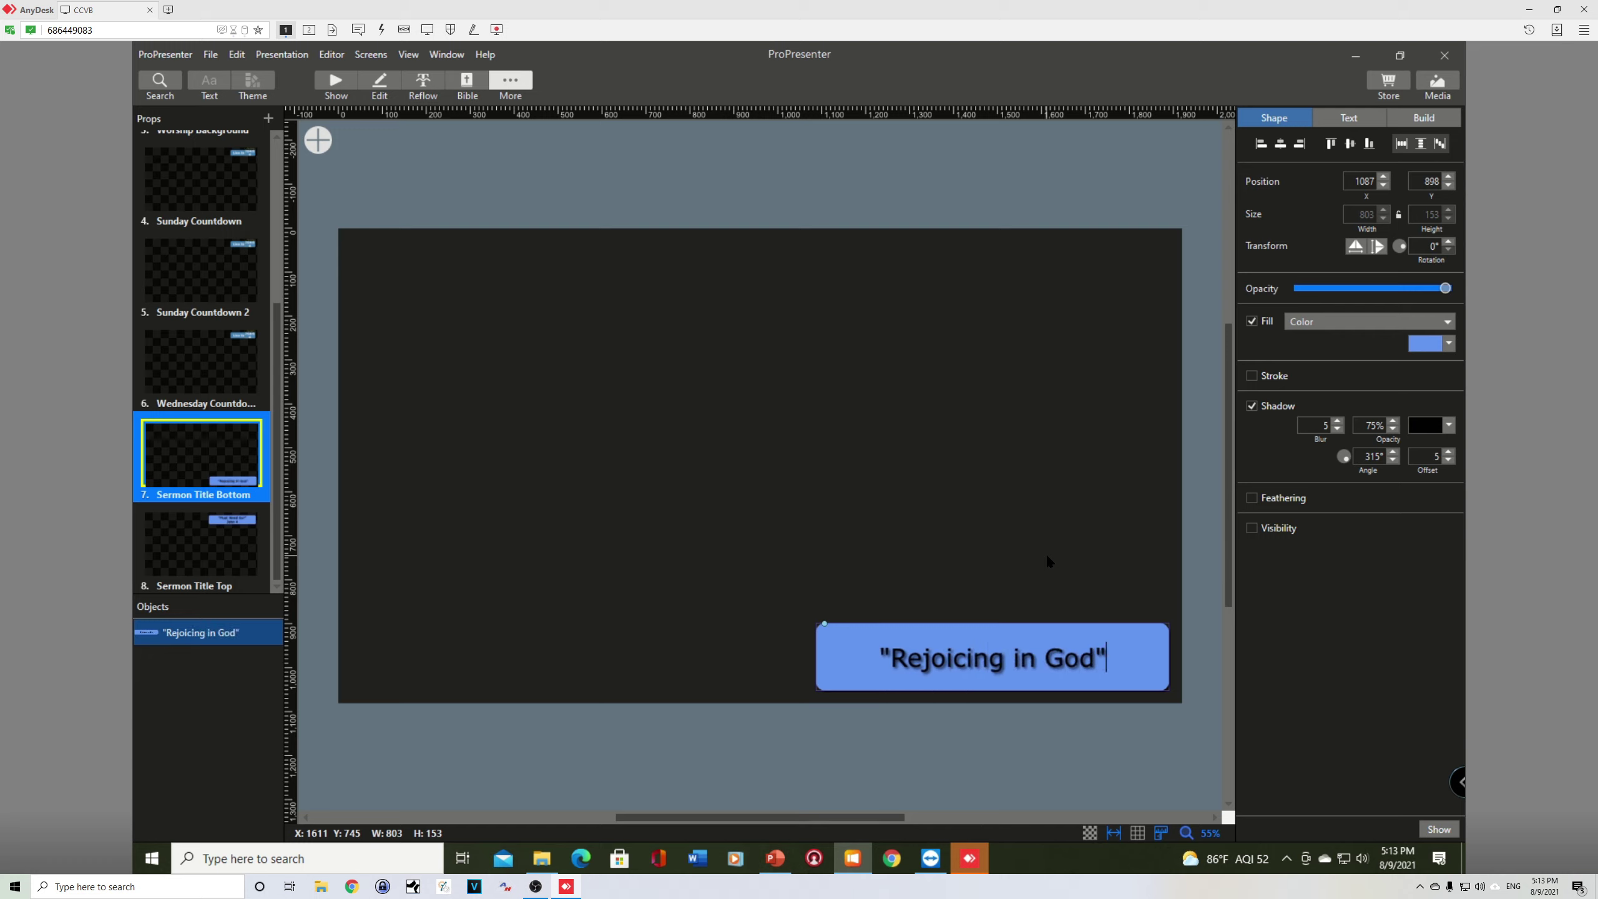
key("Return")
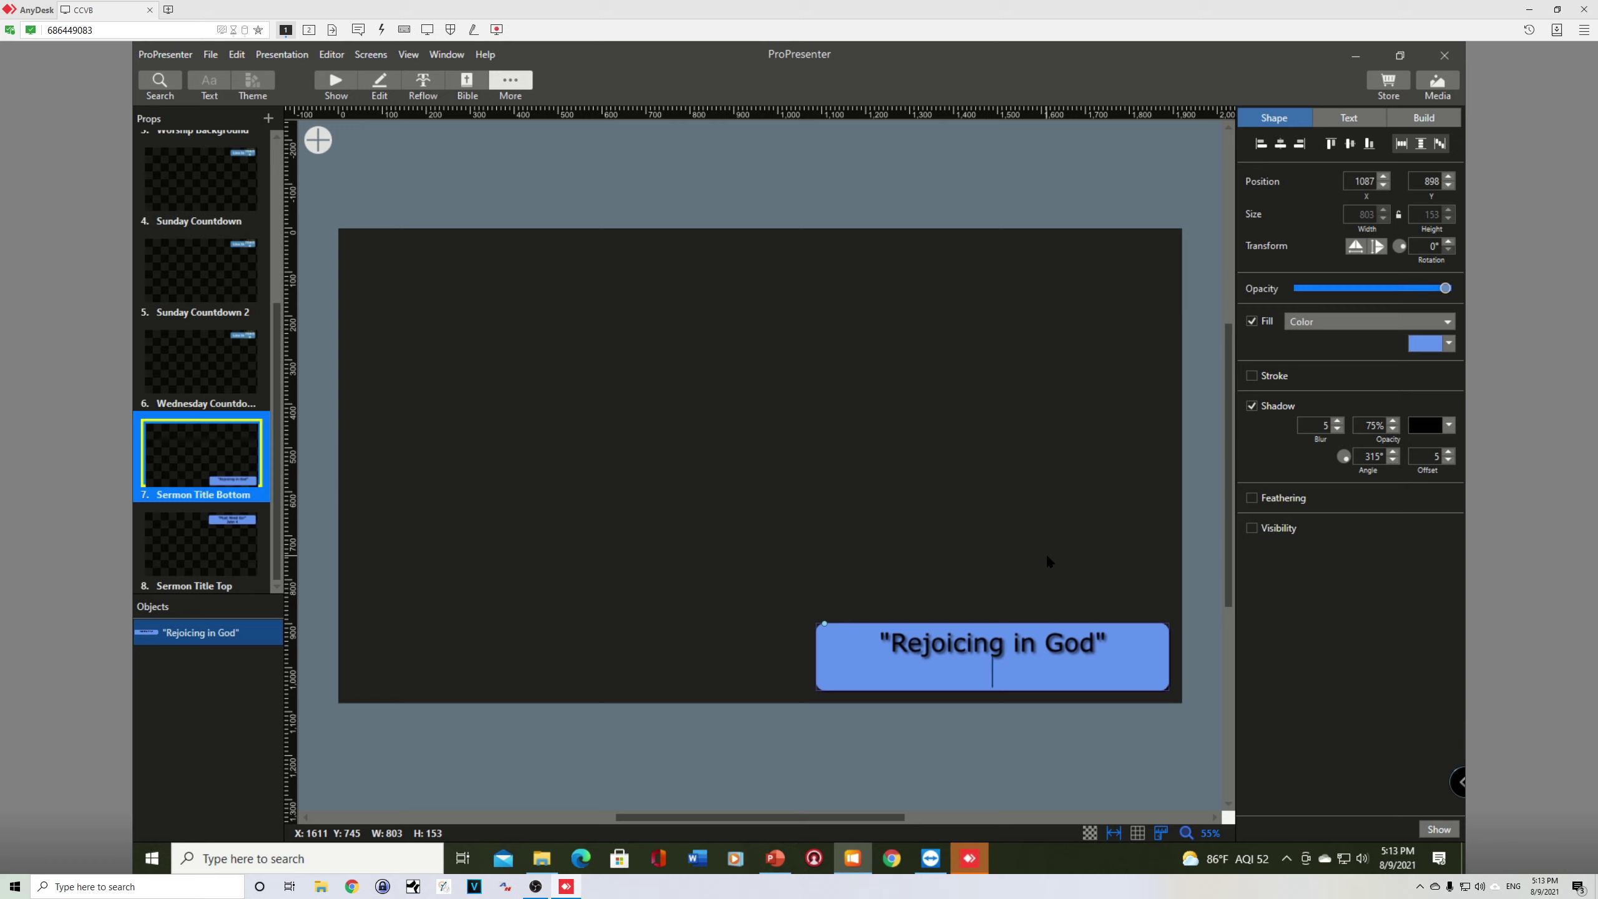
type("Philippians ")
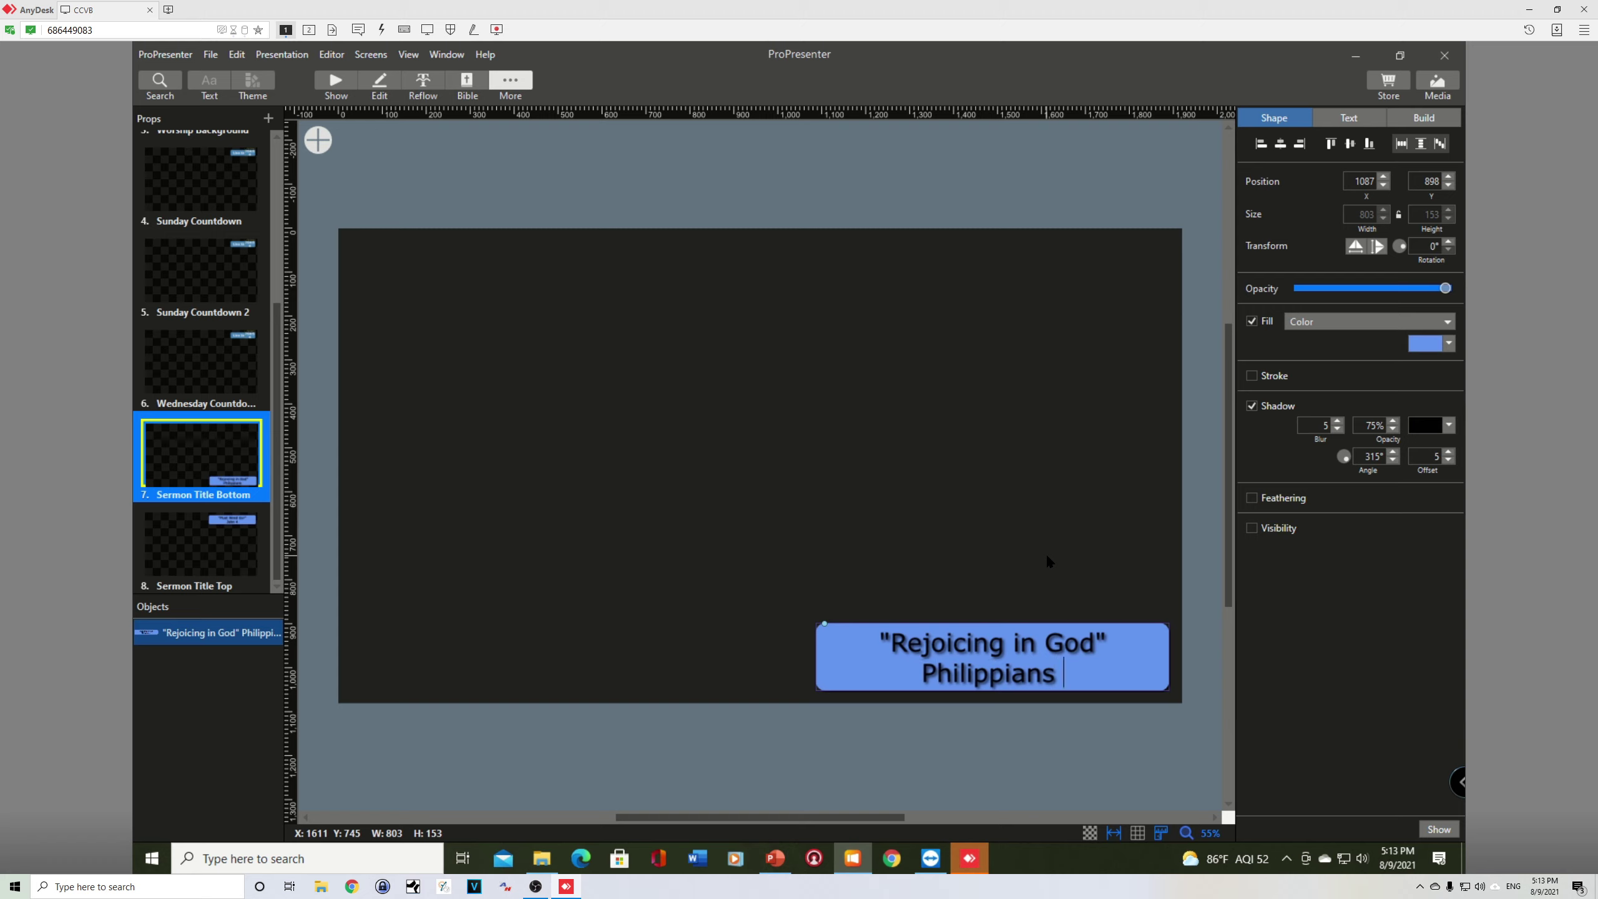
type("3:1")
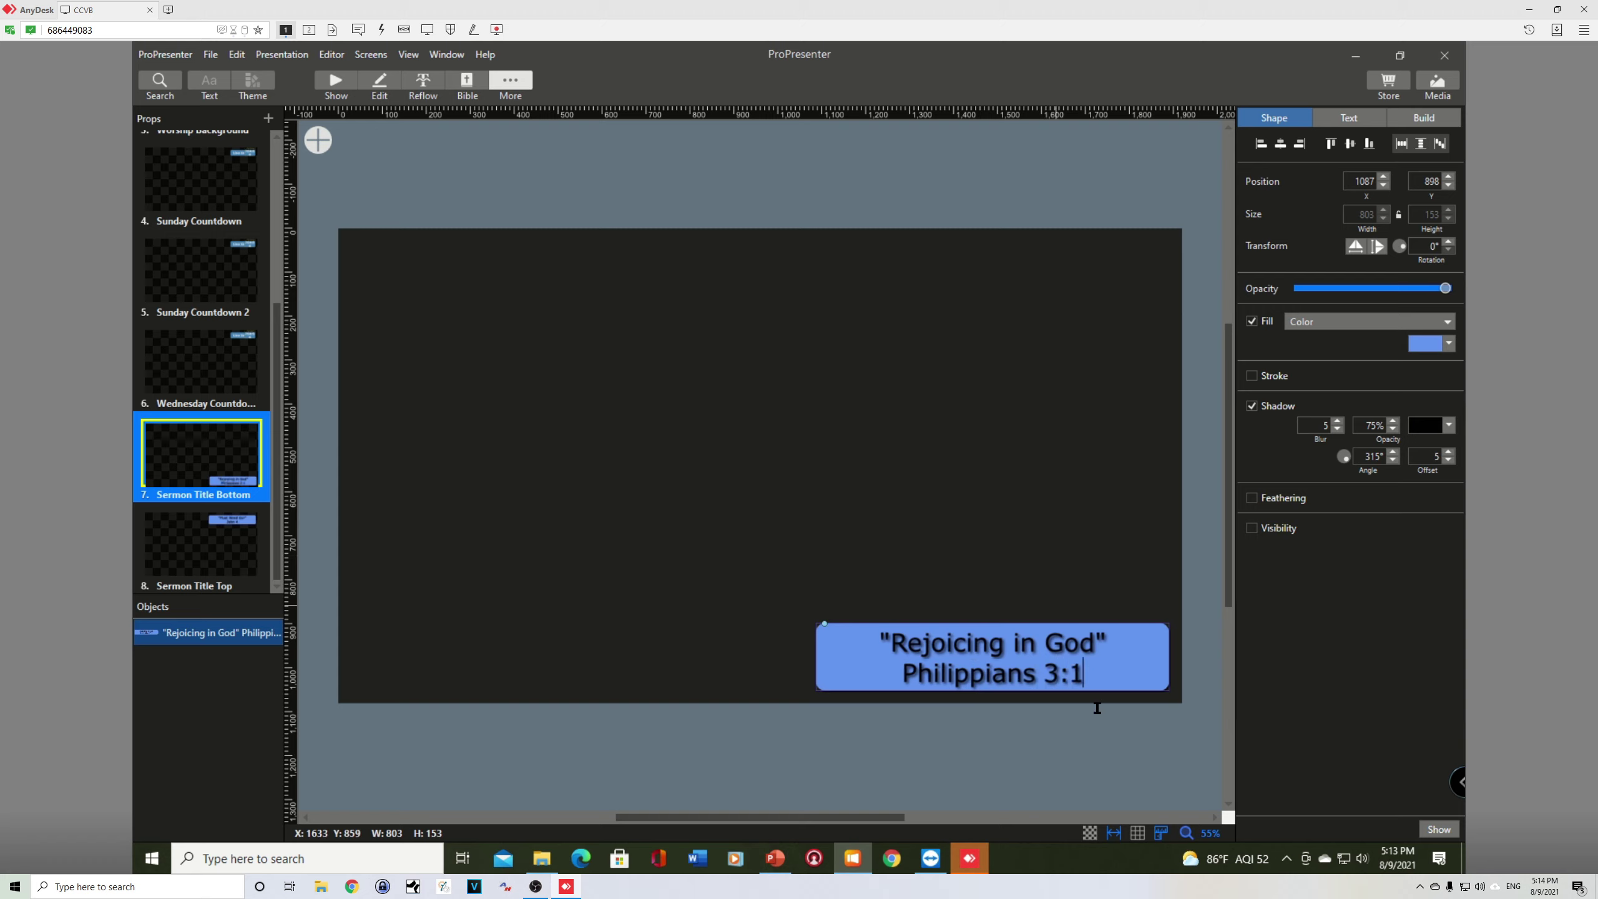
- Copy the new two-line sermon title from the Sermon Title Bottom prop and replace the Sermon Title Top prop's text with it
left_click_drag(1087, 683, 882, 637)
key("ctrl+c")
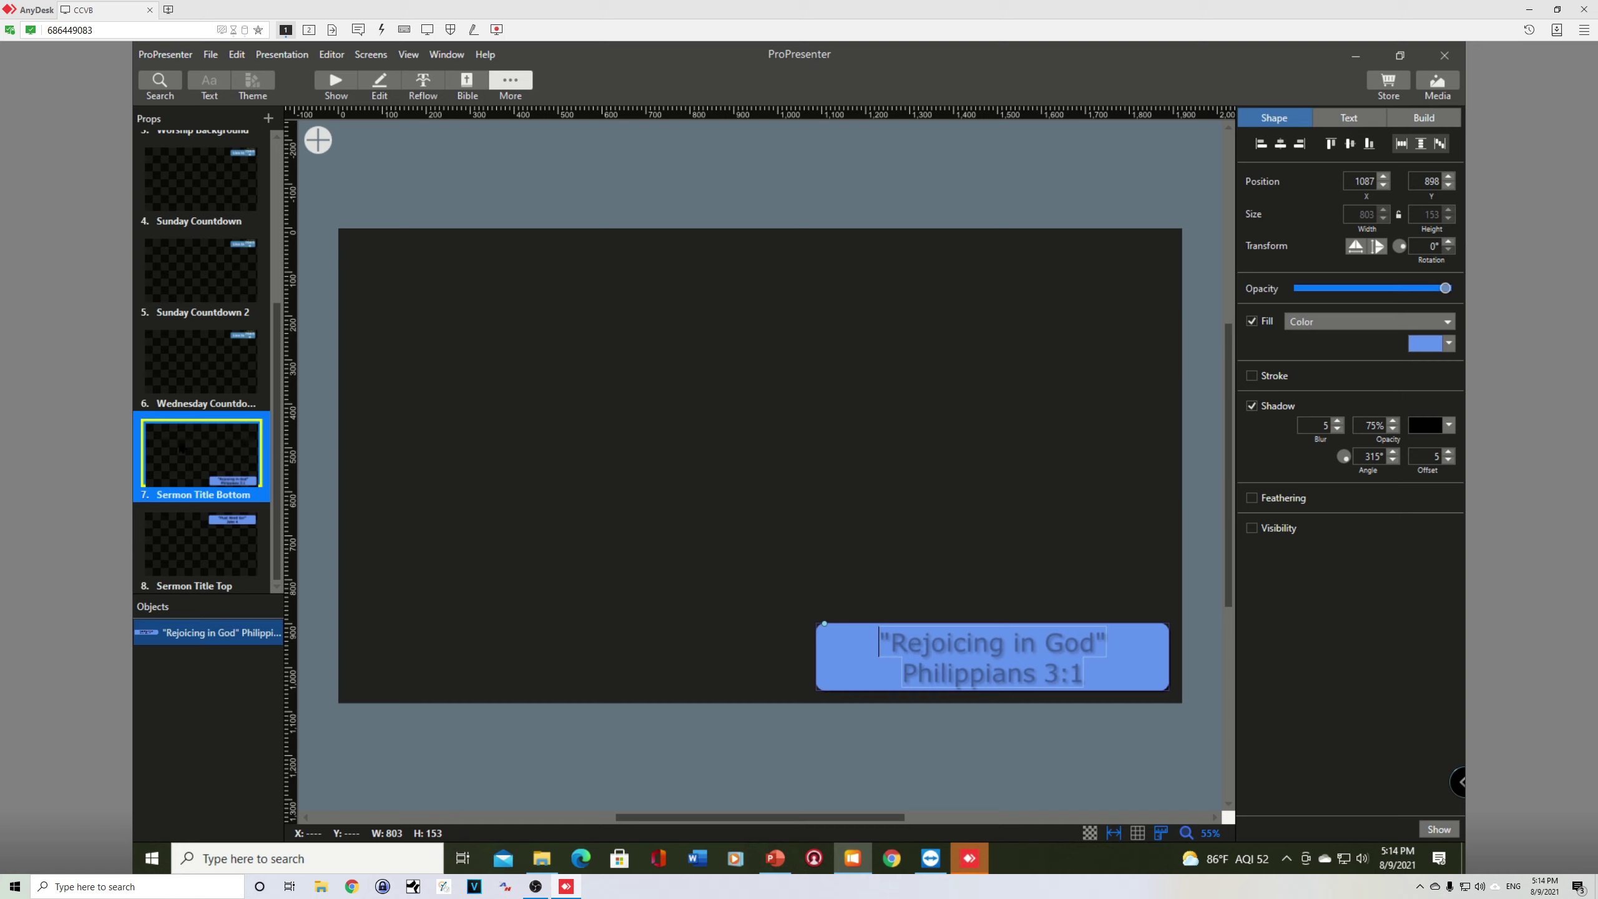
left_click_drag(281, 342, 278, 375)
left_click(202, 547)
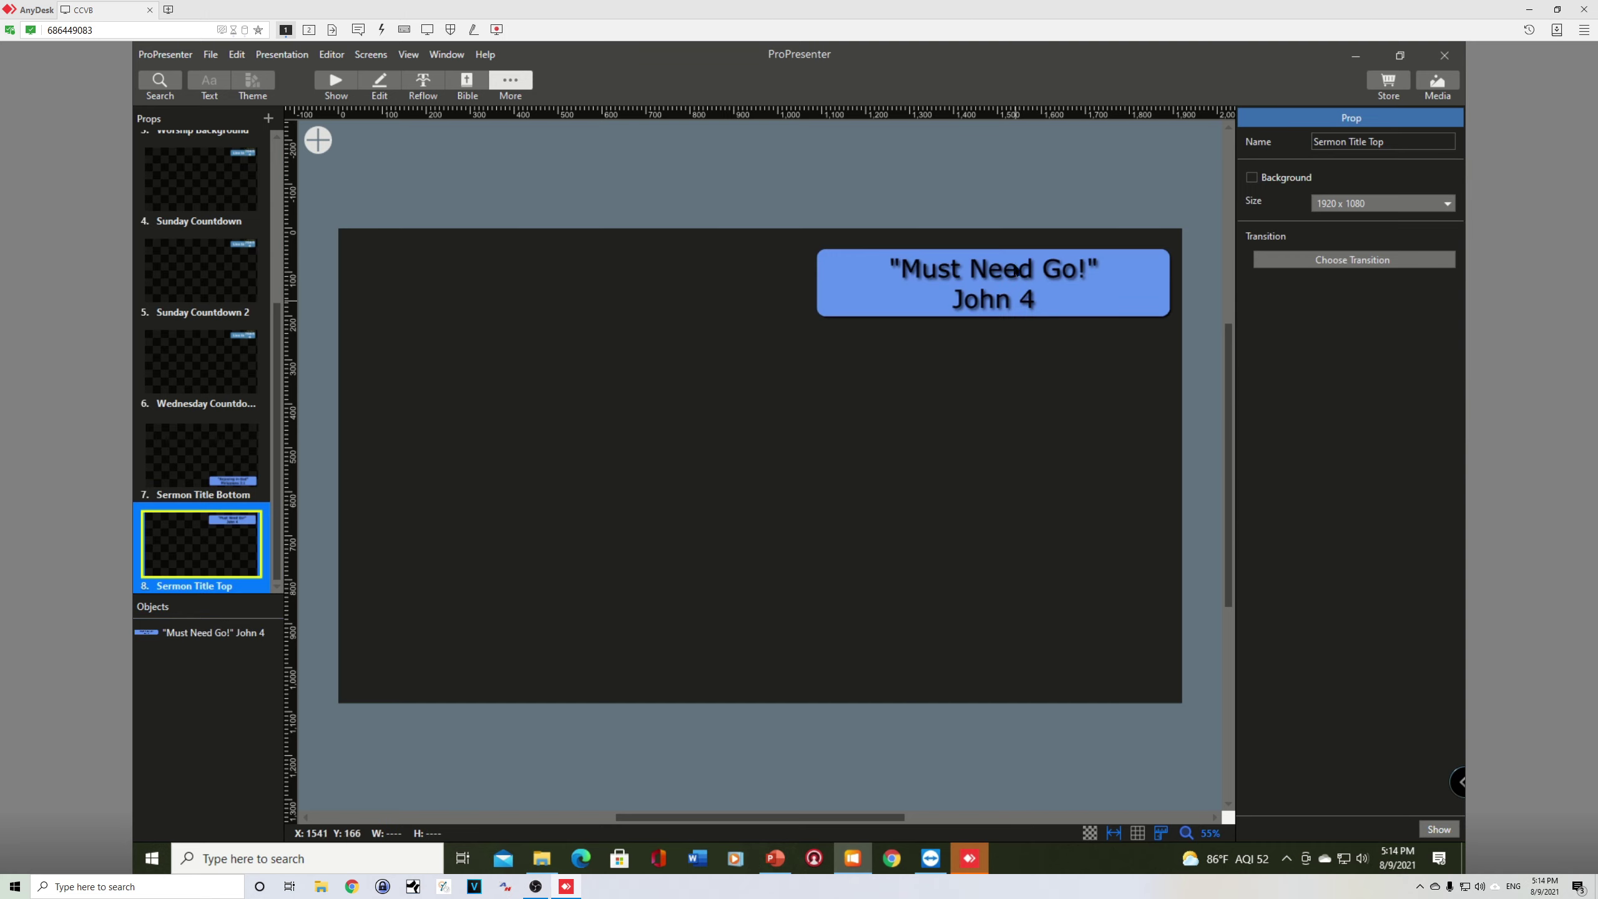
double_click(973, 272)
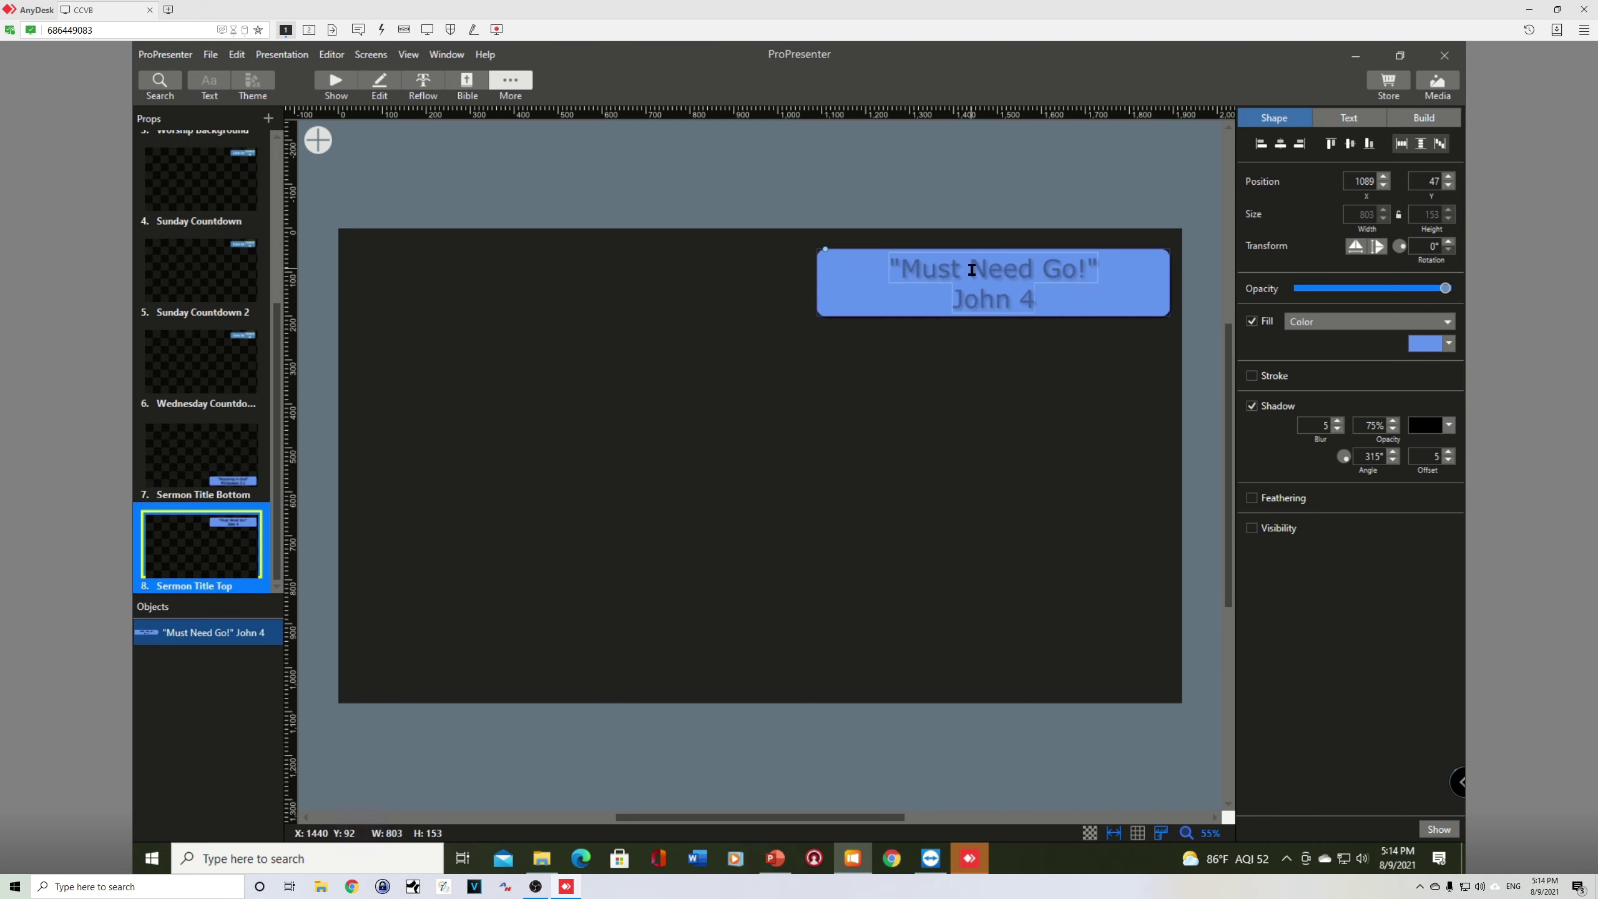
key("ctrl+v")
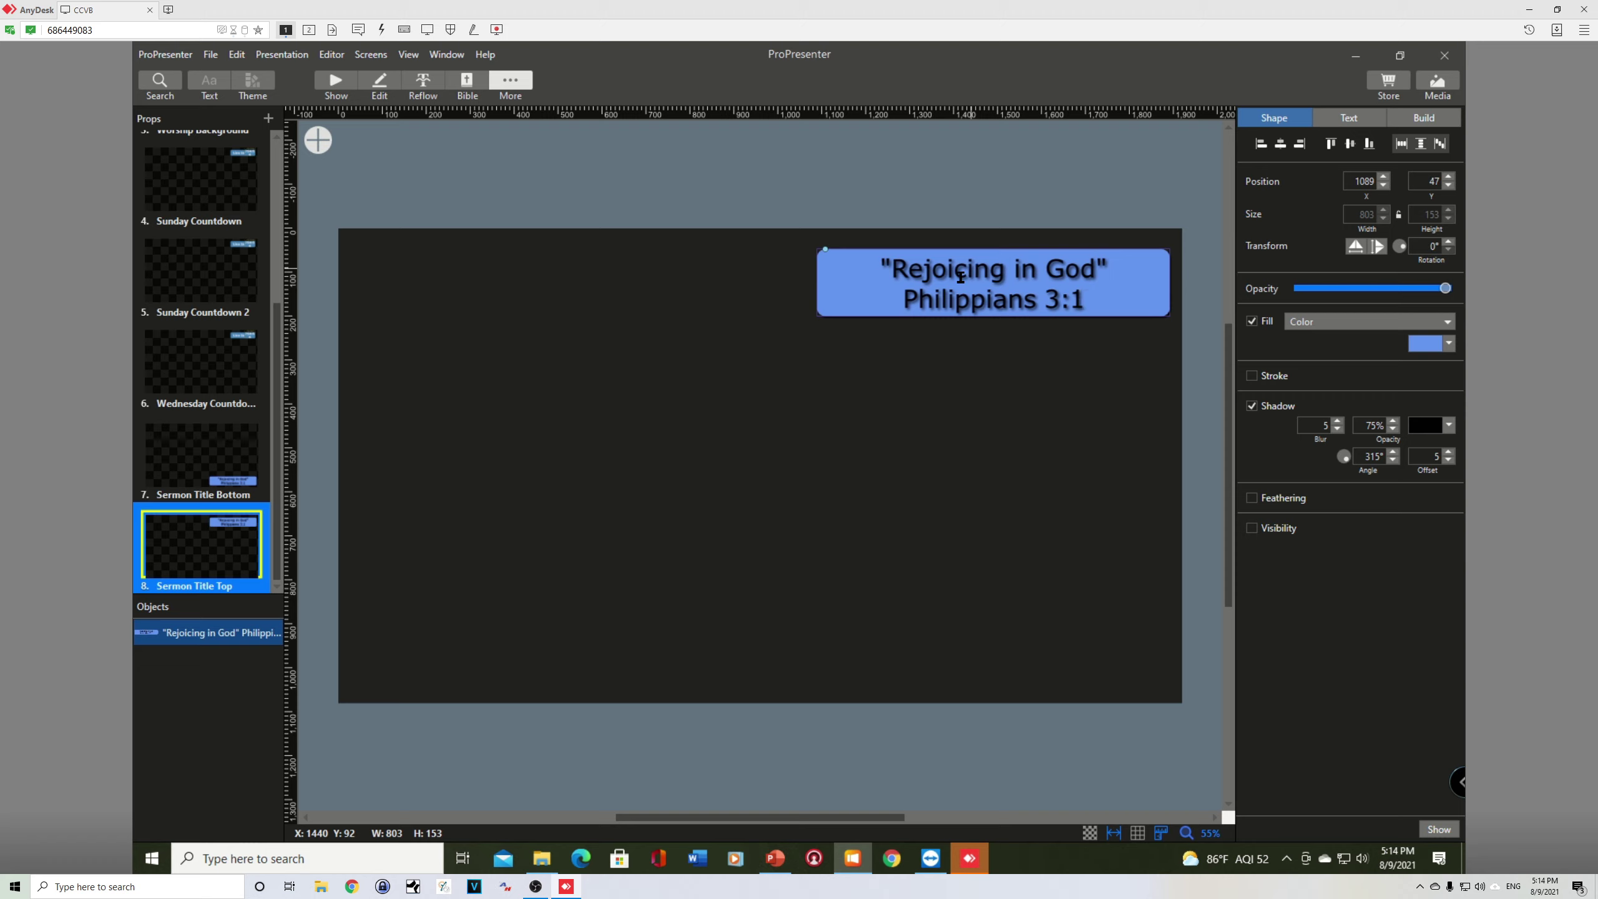
- Return from prop editing to the show view, display the Sermon Title Top prop on the output, and turn it off
left_click(1005, 343)
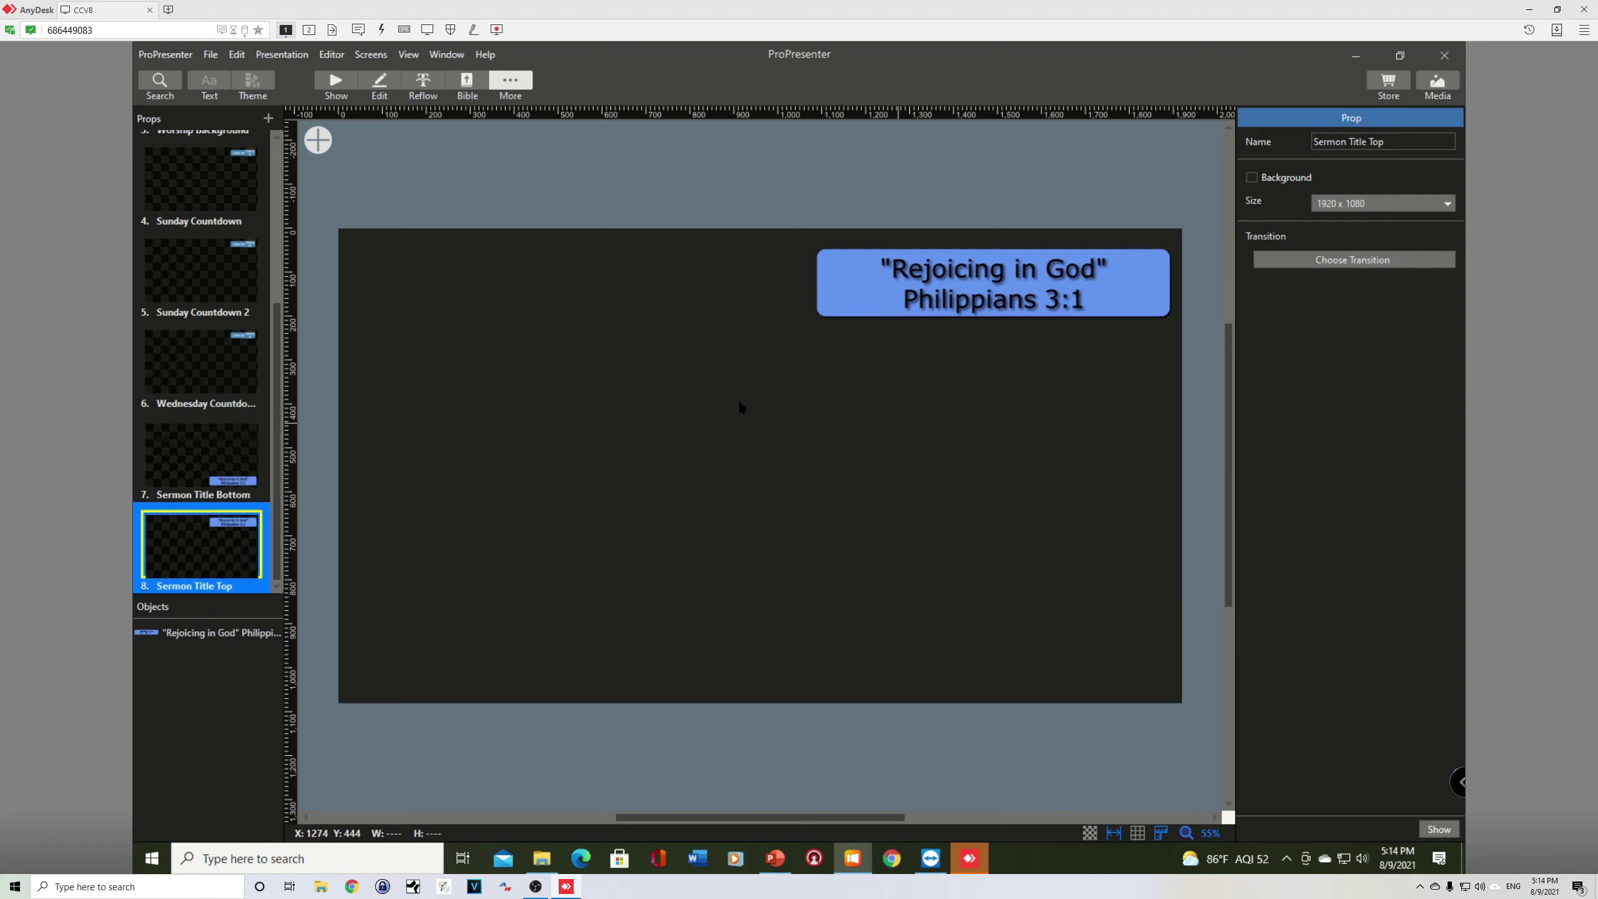
left_click(335, 85)
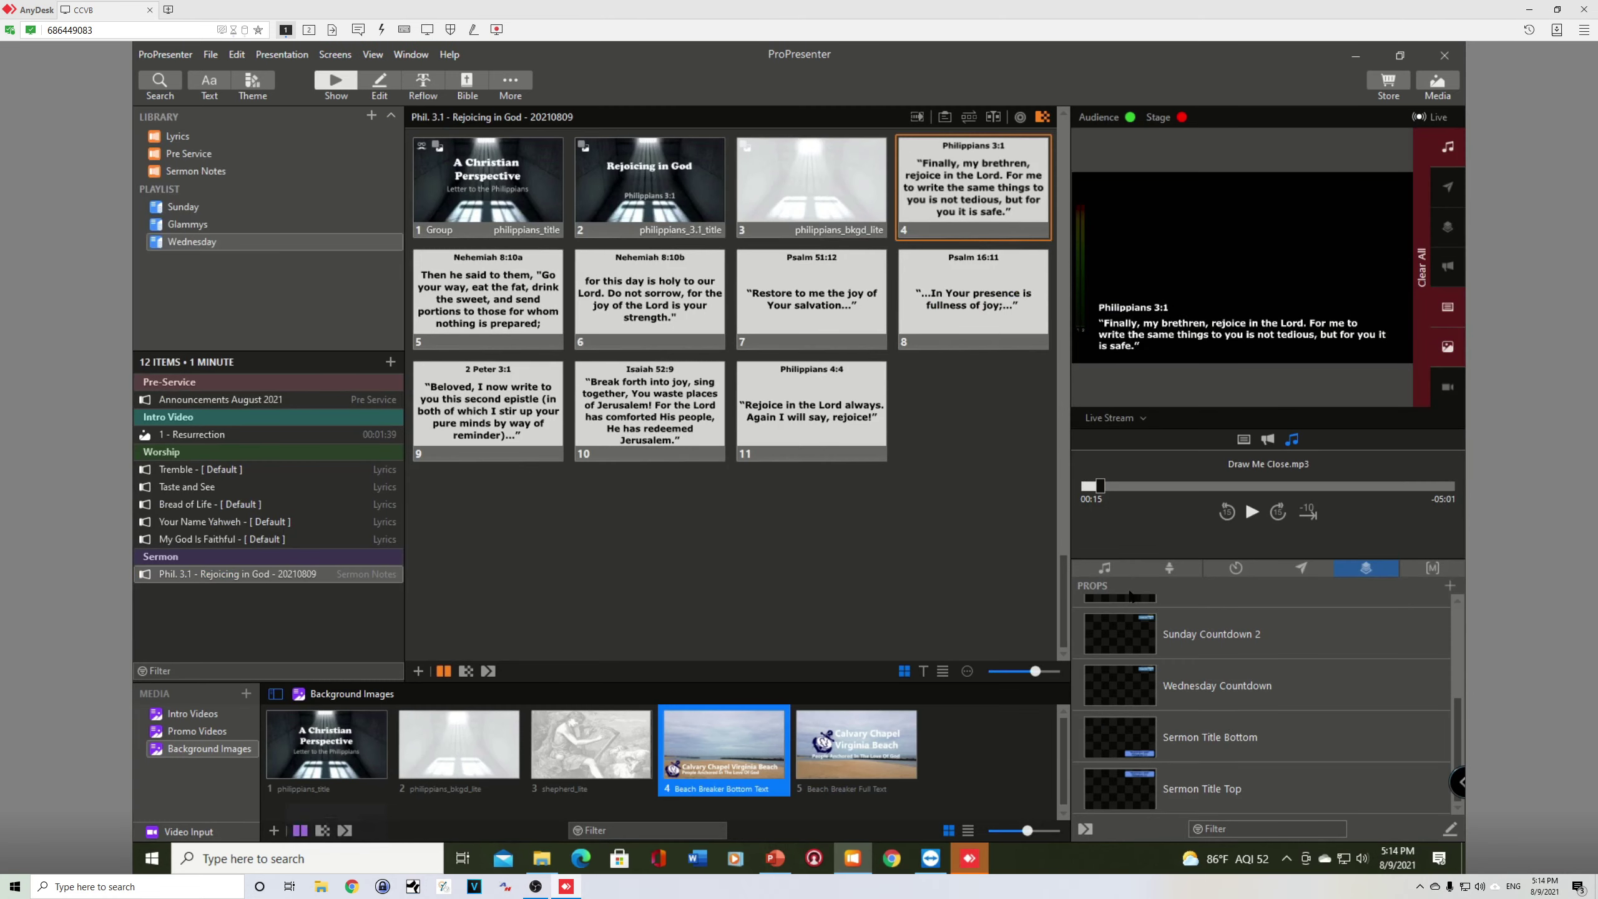
left_click(1221, 791)
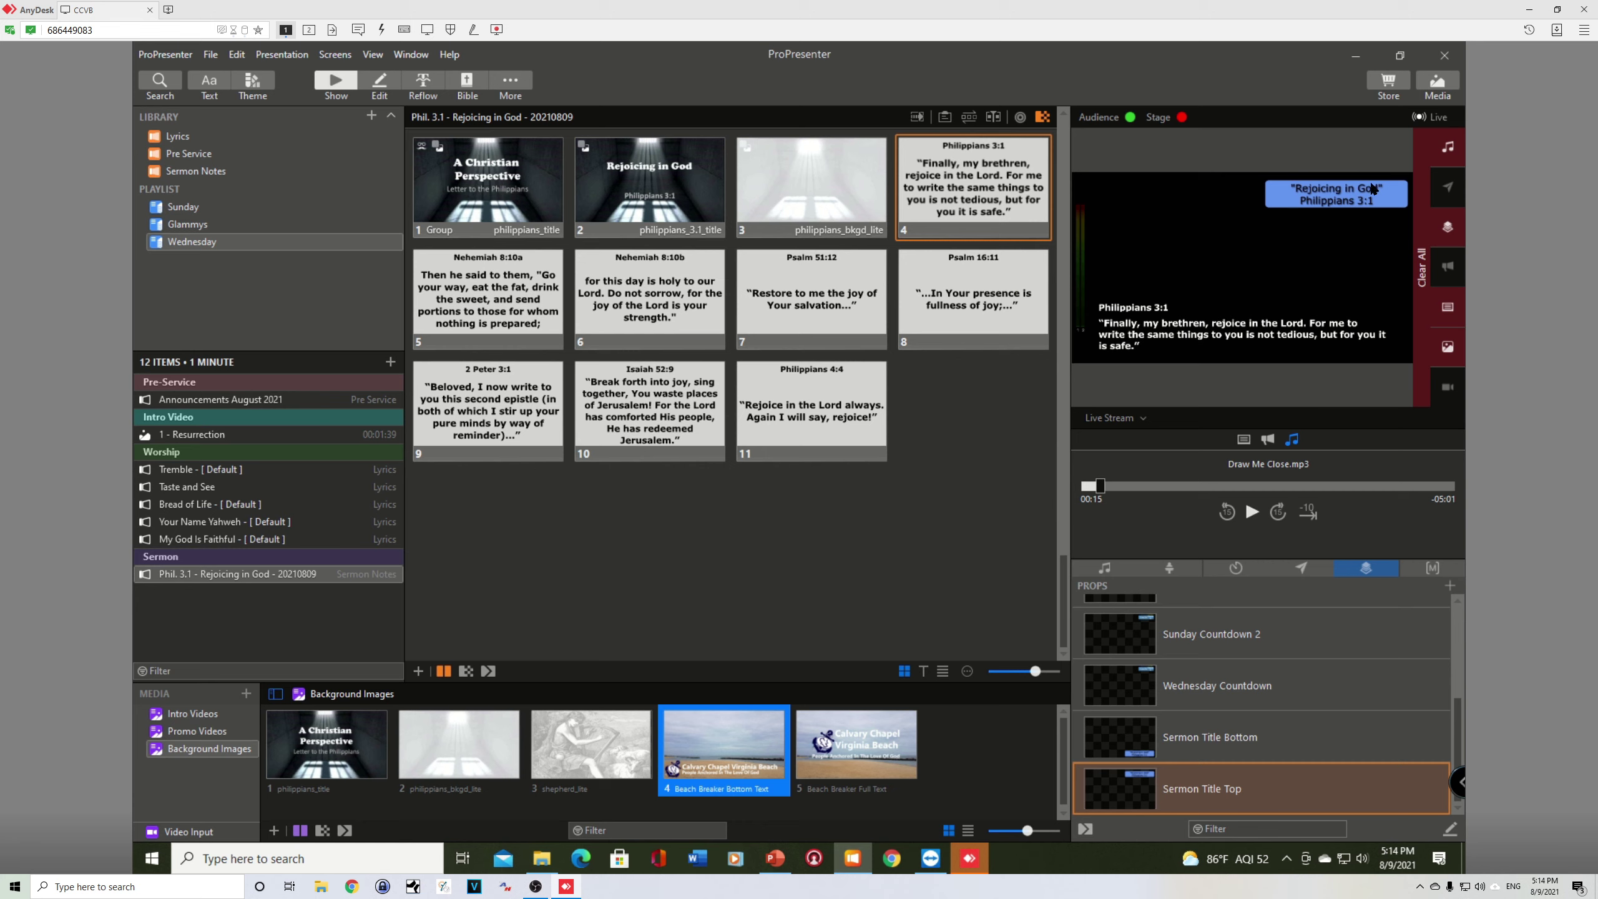
left_click(1235, 795)
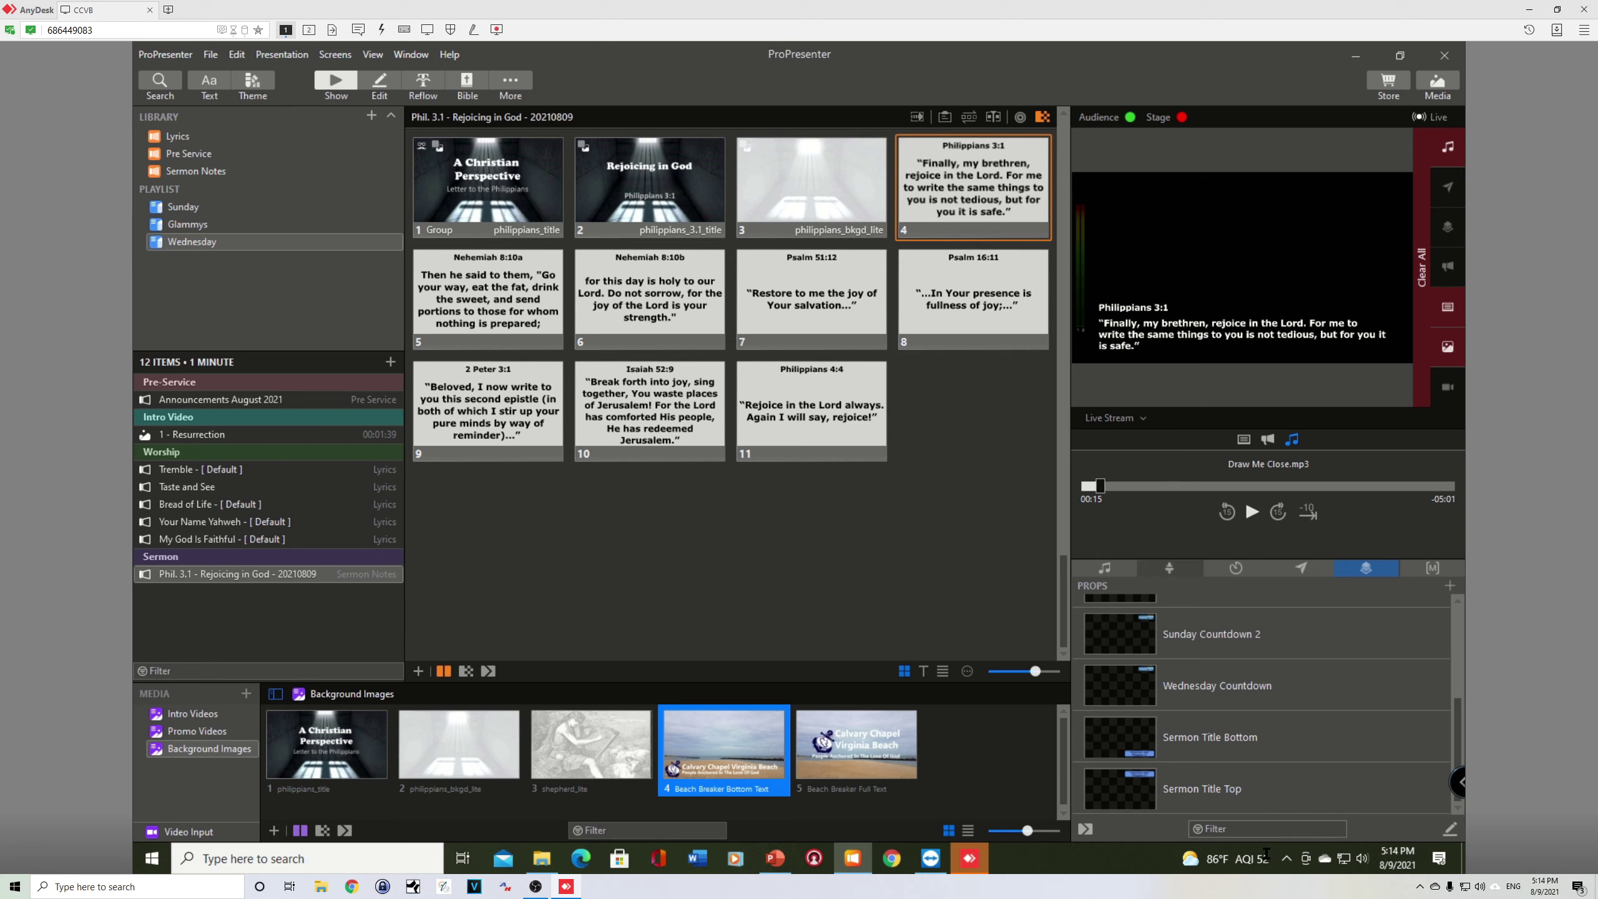
- Trigger slide 3, the blank philippians_bkgd_lite background, in the sermon presentation
scroll(1234, 716, "up", 3)
scroll(1234, 716, "up", 1)
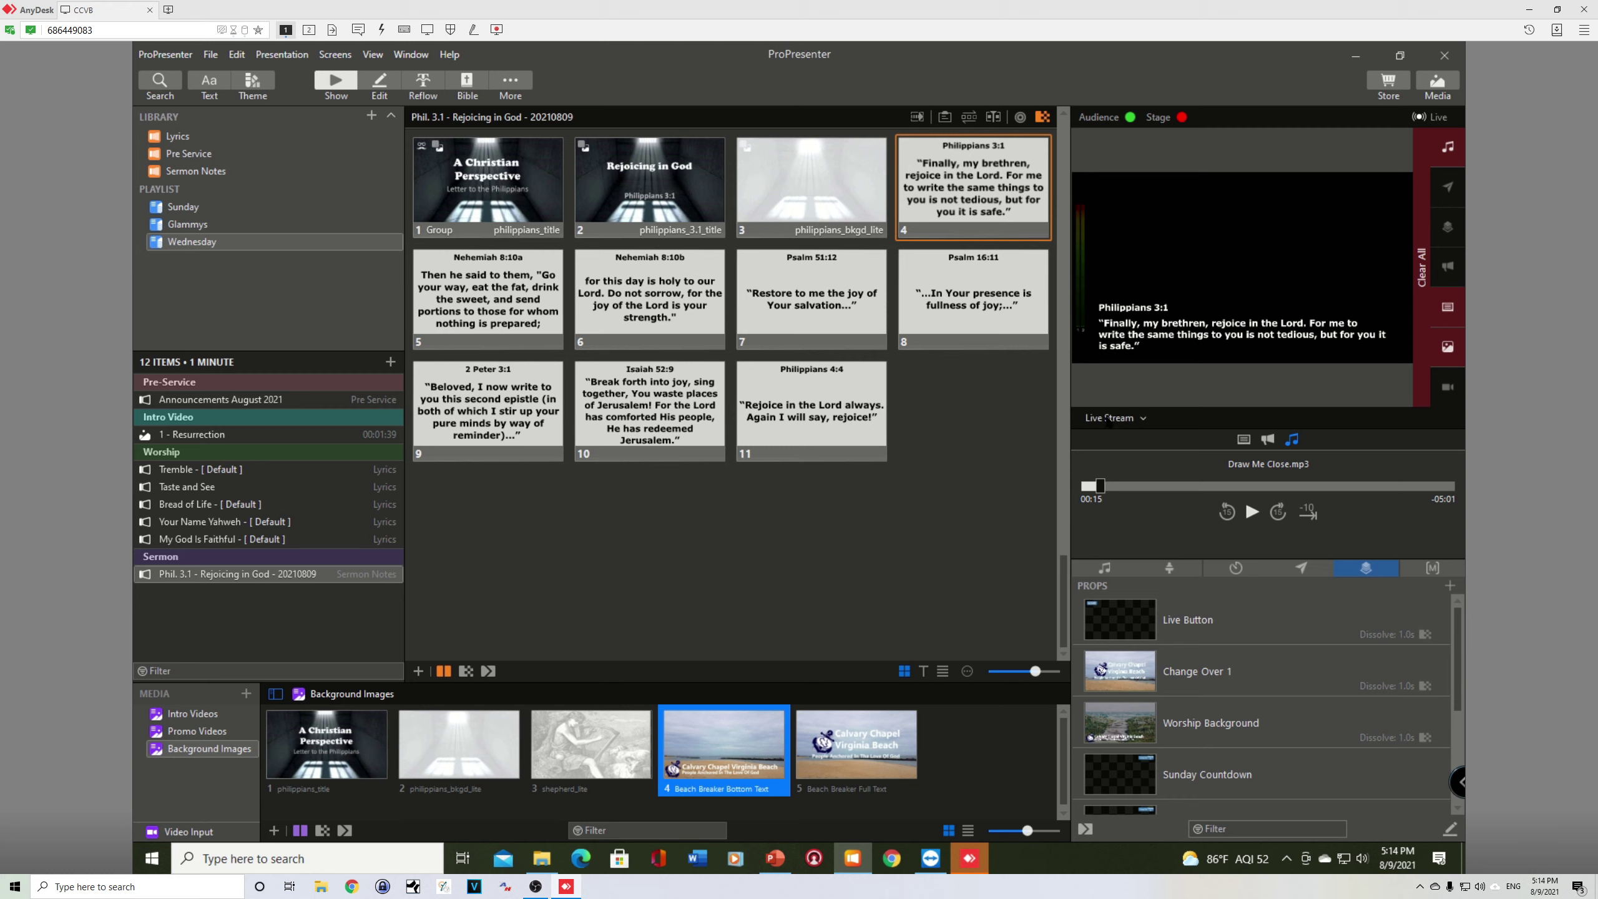
left_click(827, 184)
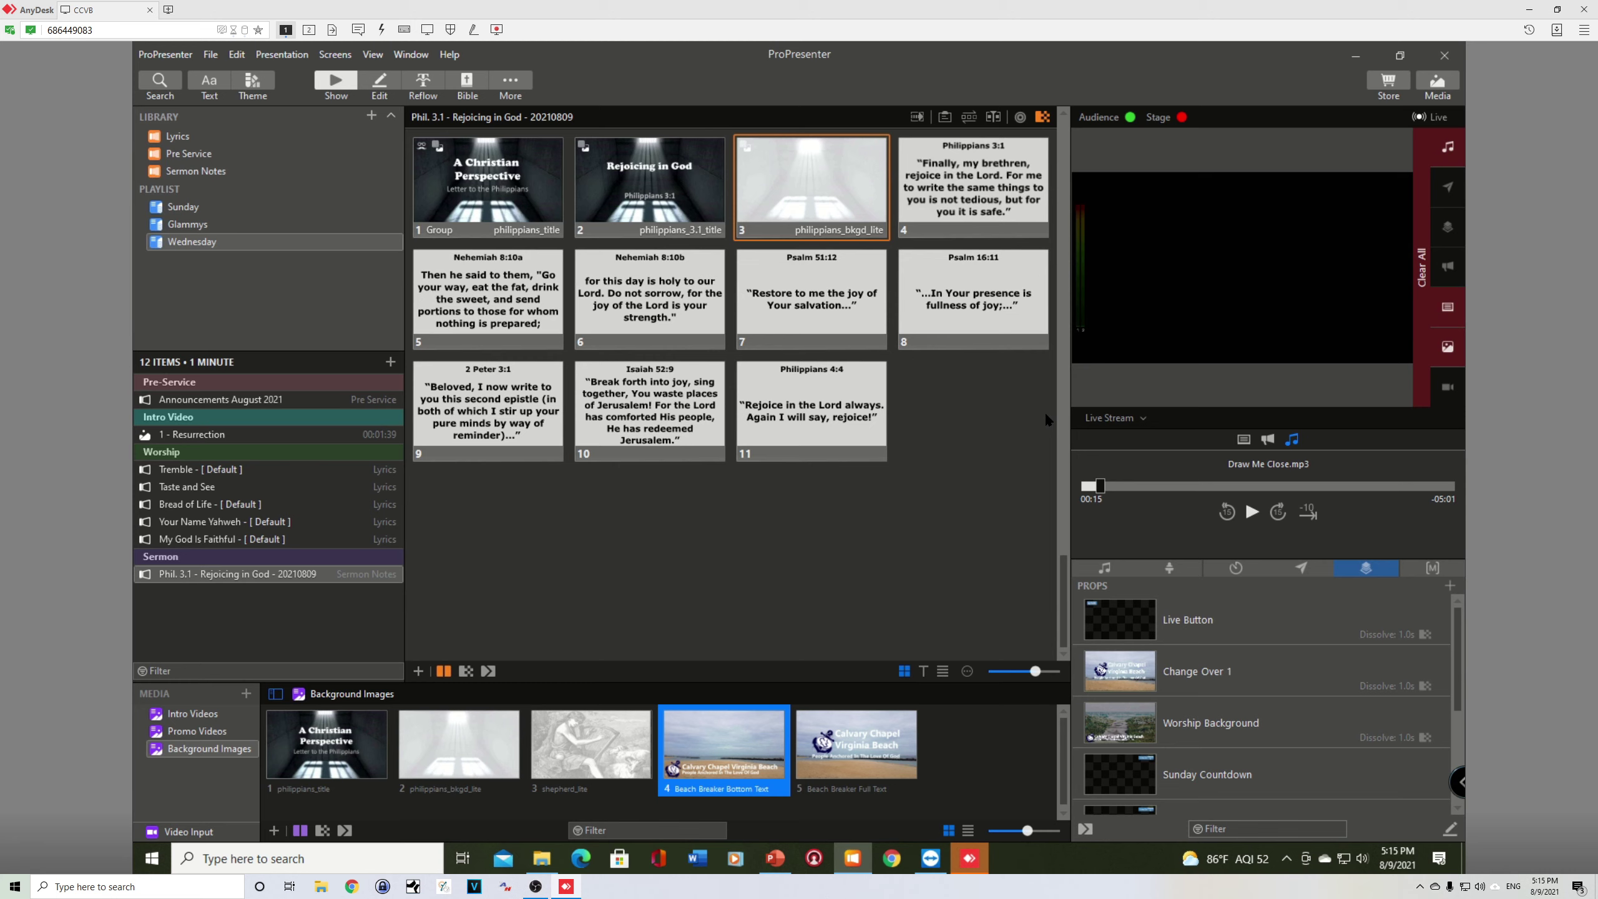
- Show the Wednesday Countdown prop on the live stream output, then clear the props layer
scroll(1252, 752, "down", 2)
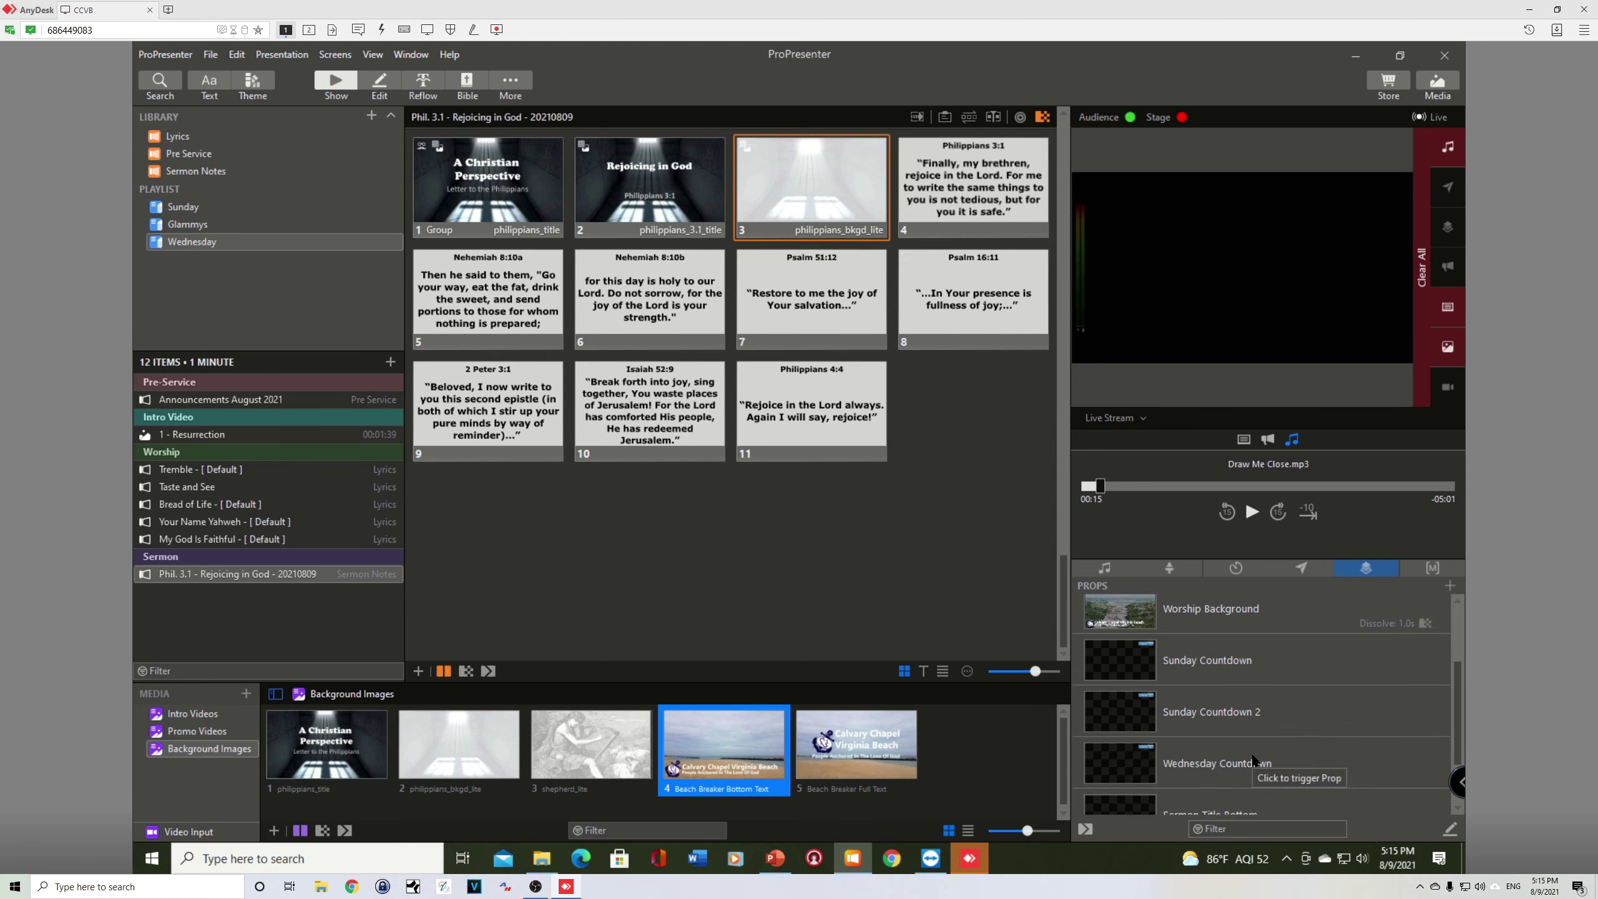
left_click(1206, 766)
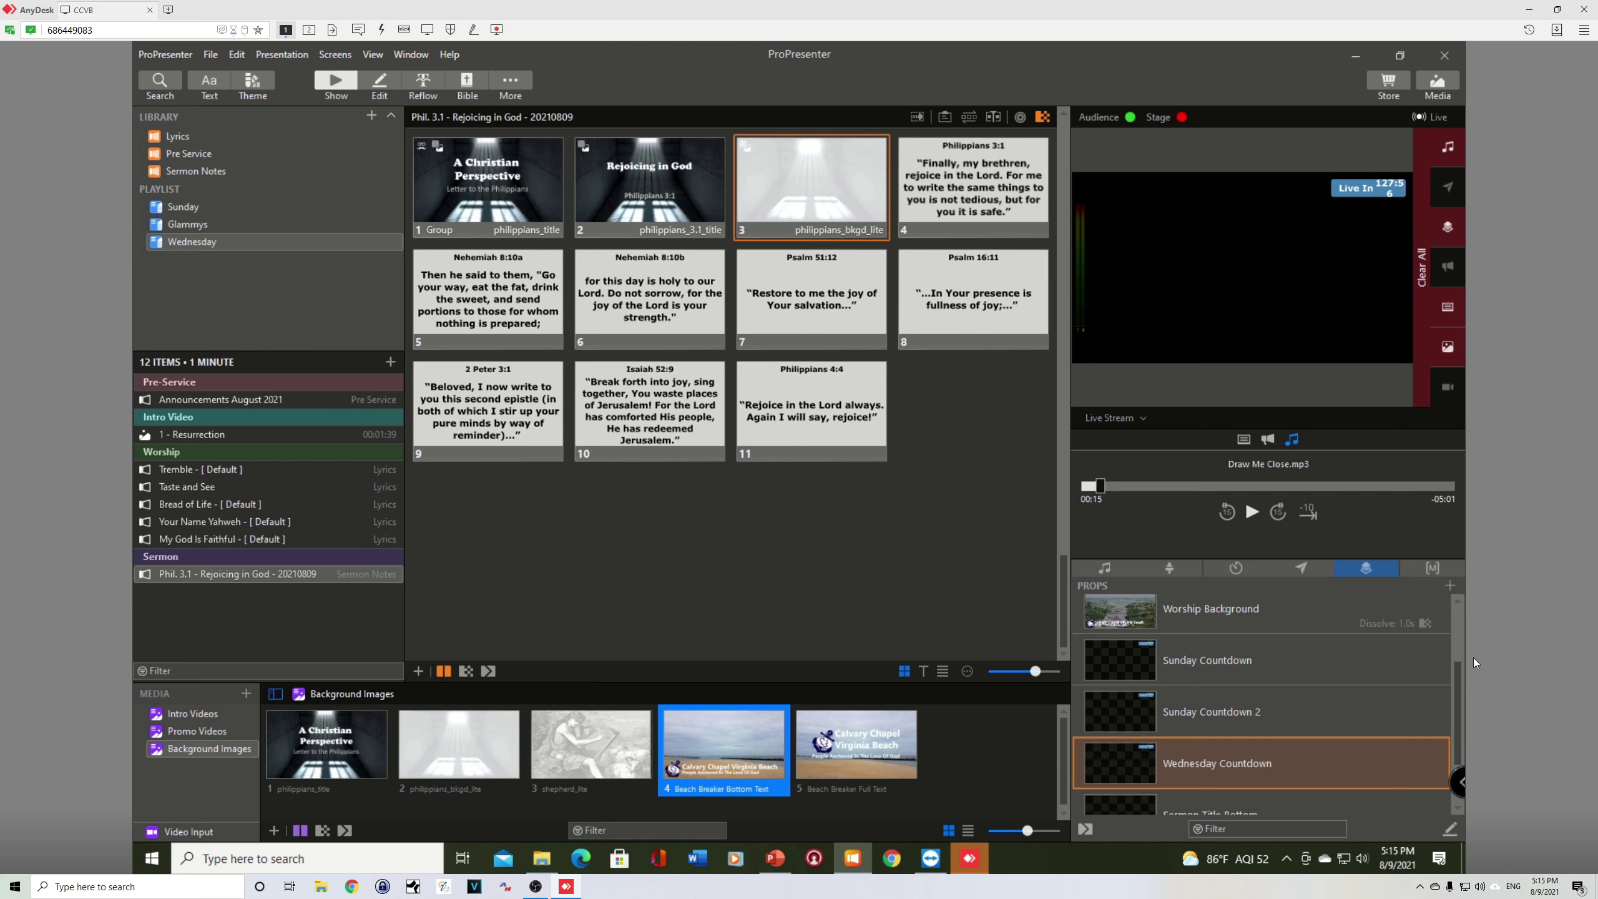
left_click(1447, 228)
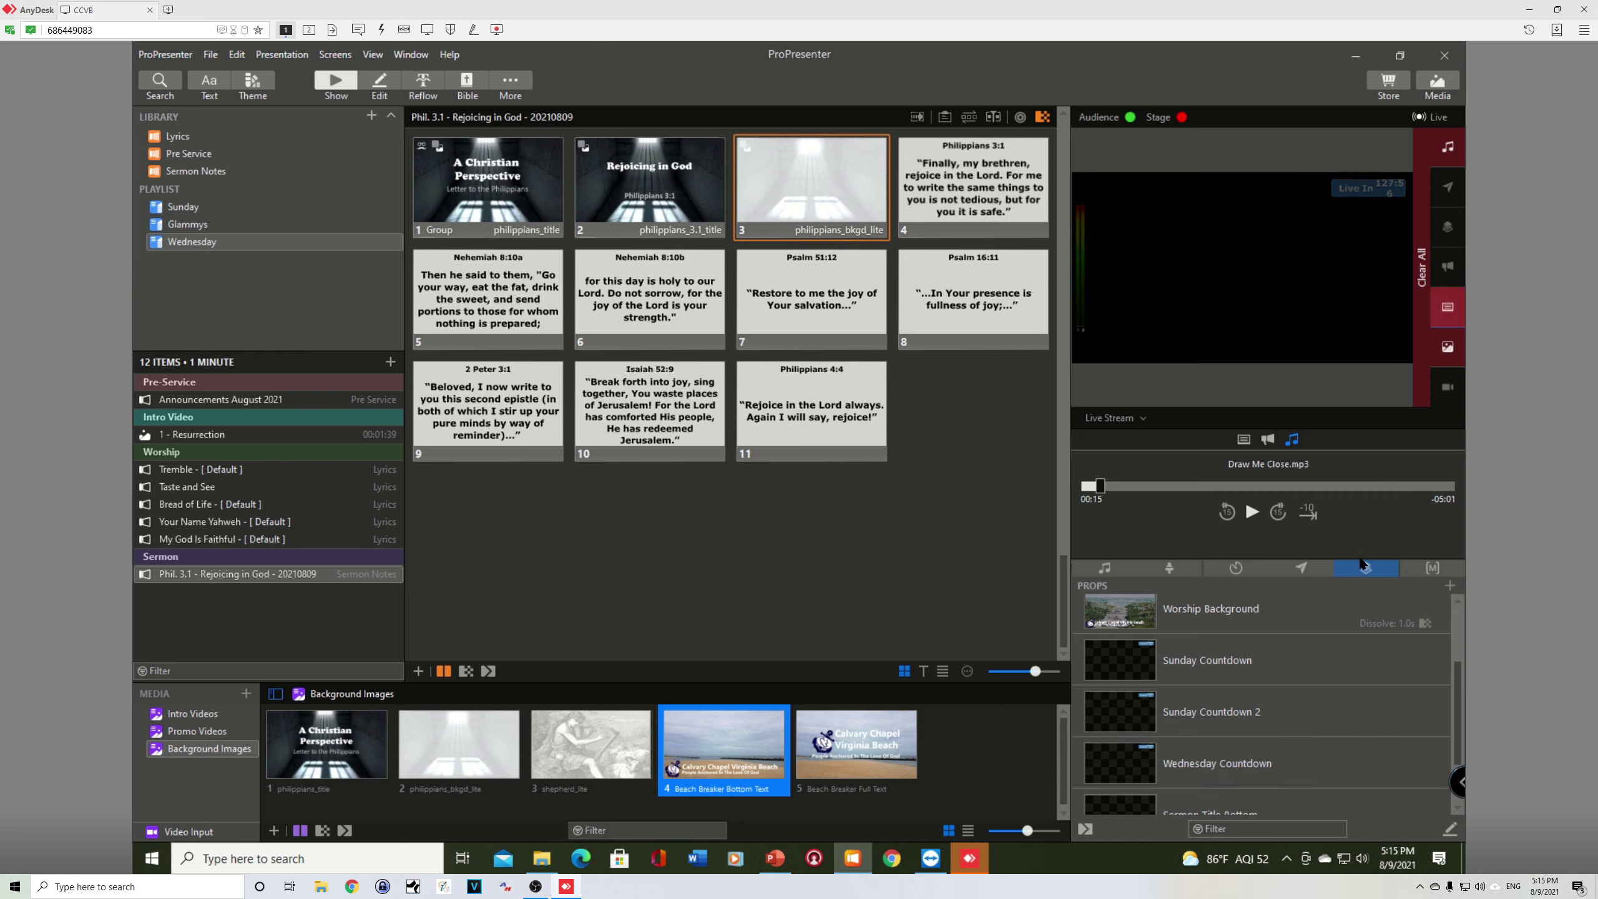
- Start and stop the Wed Countdown timer, review its settings, then reset and restart it
left_click(1235, 569)
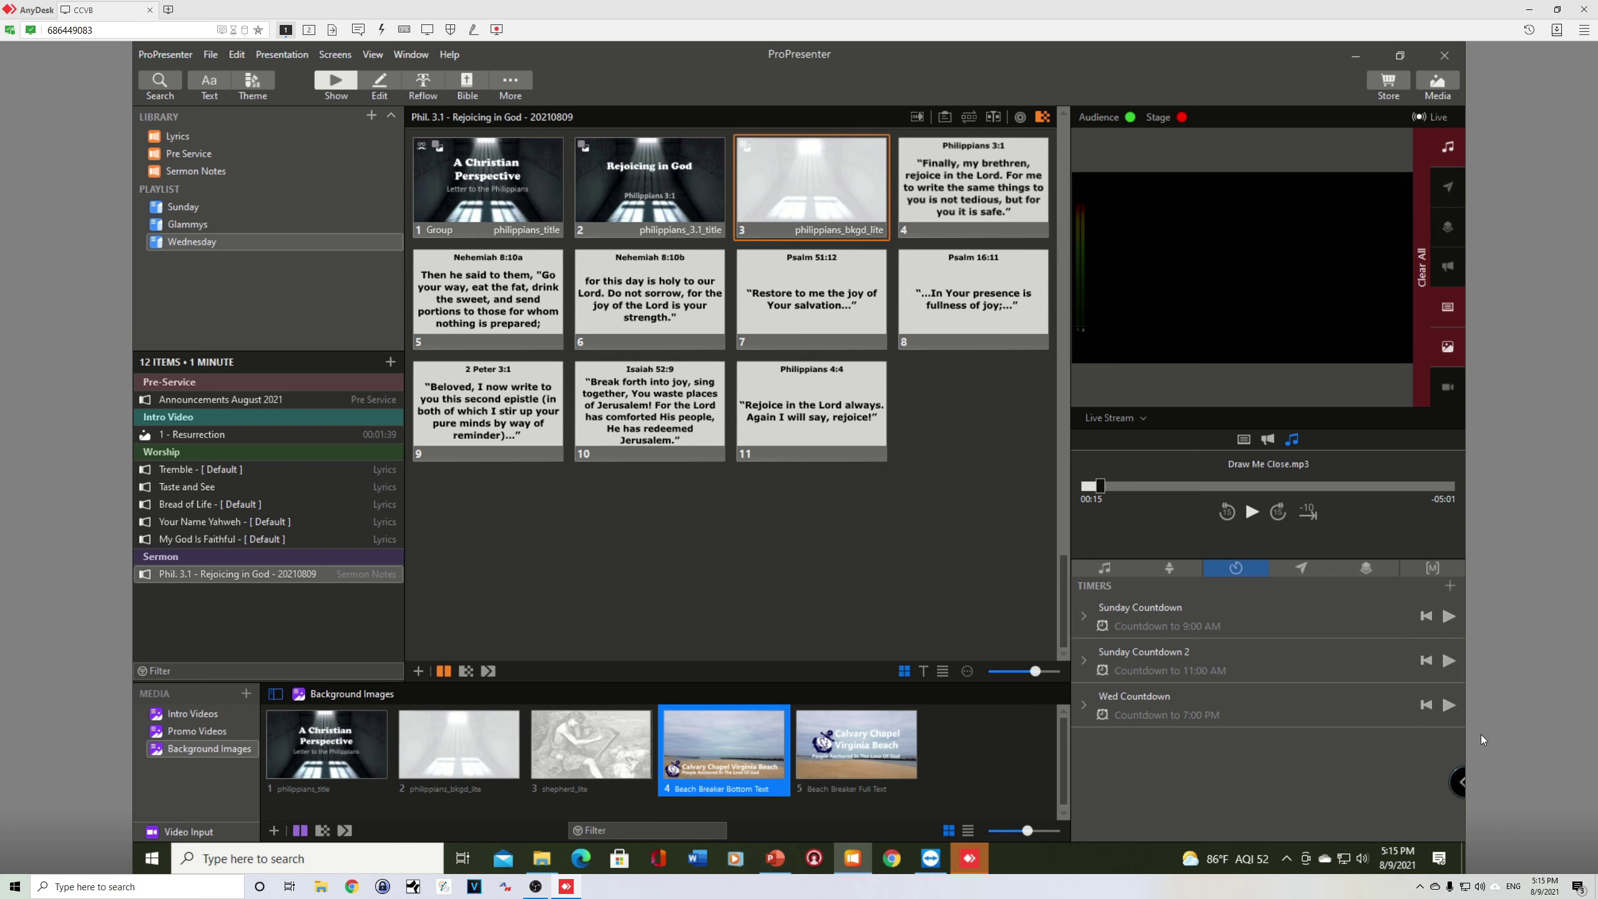
left_click(1447, 706)
left_click(1449, 704)
left_click(1084, 705)
left_click(1085, 705)
left_click(1429, 705)
left_click(1449, 704)
- Show the Wednesday Countdown prop with the timer running, then turn the prop off
left_click(1363, 570)
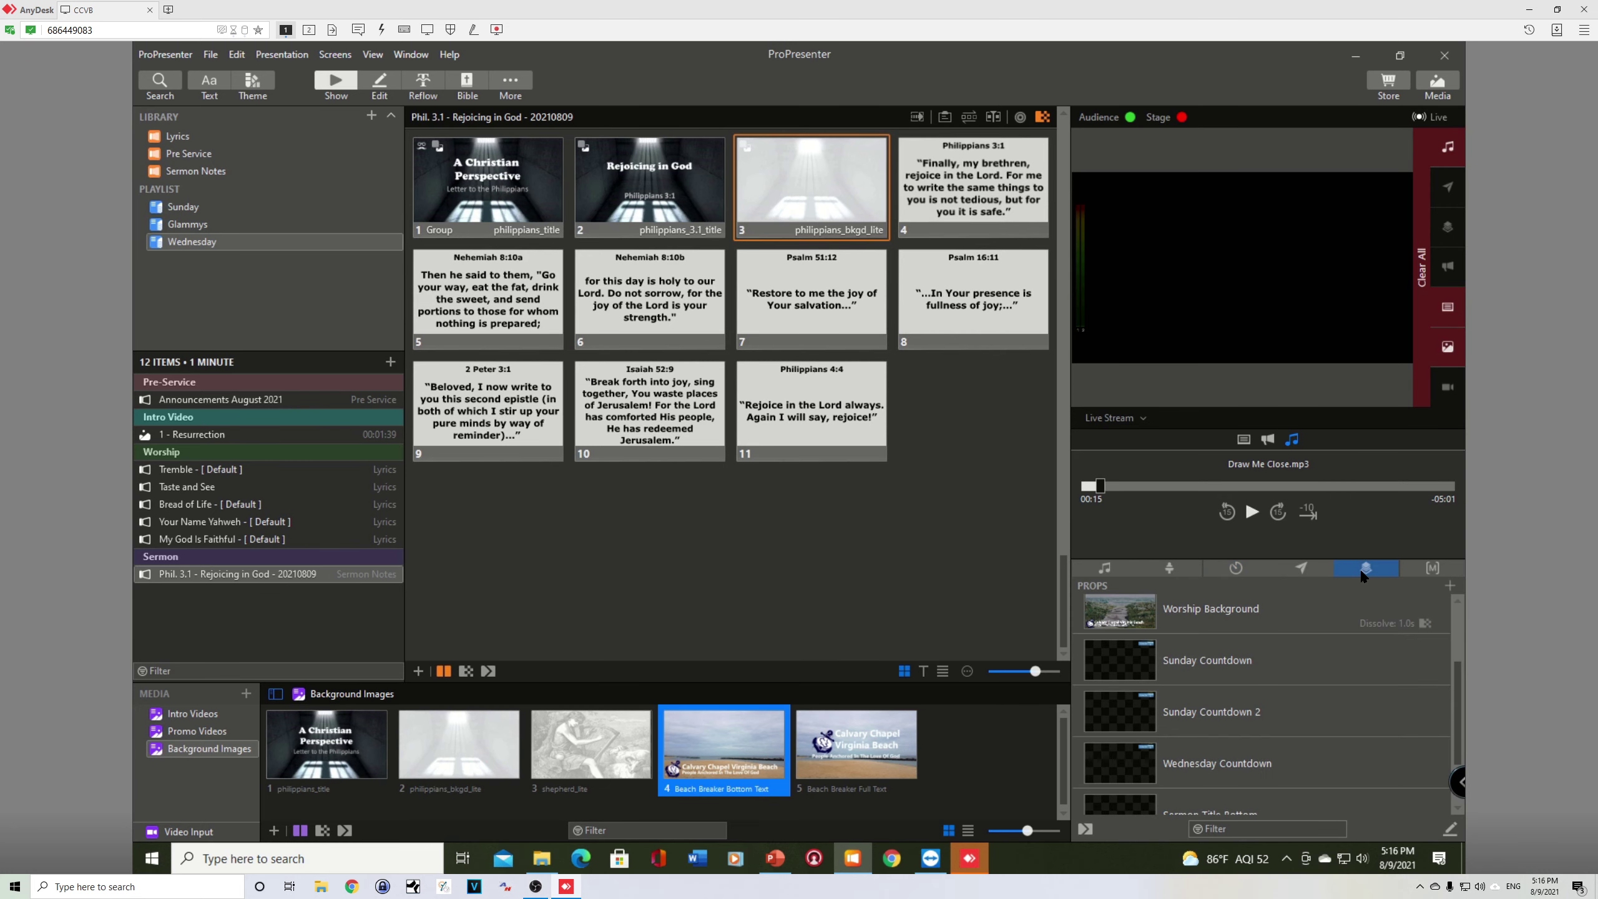
scroll(1281, 709, "down", 1)
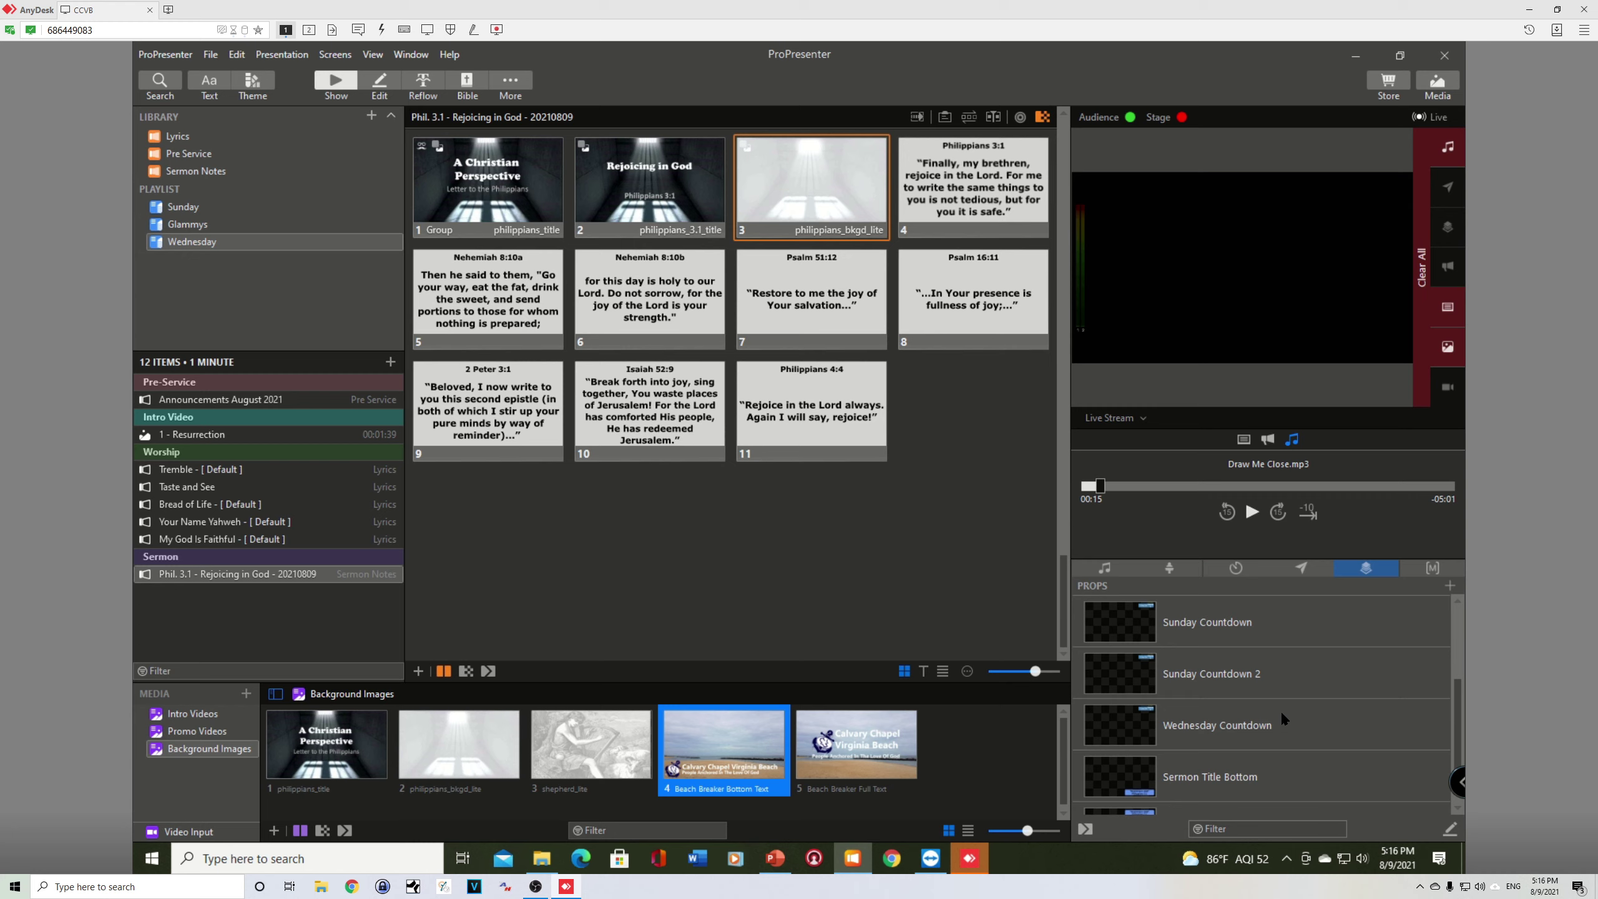
left_click(1215, 729)
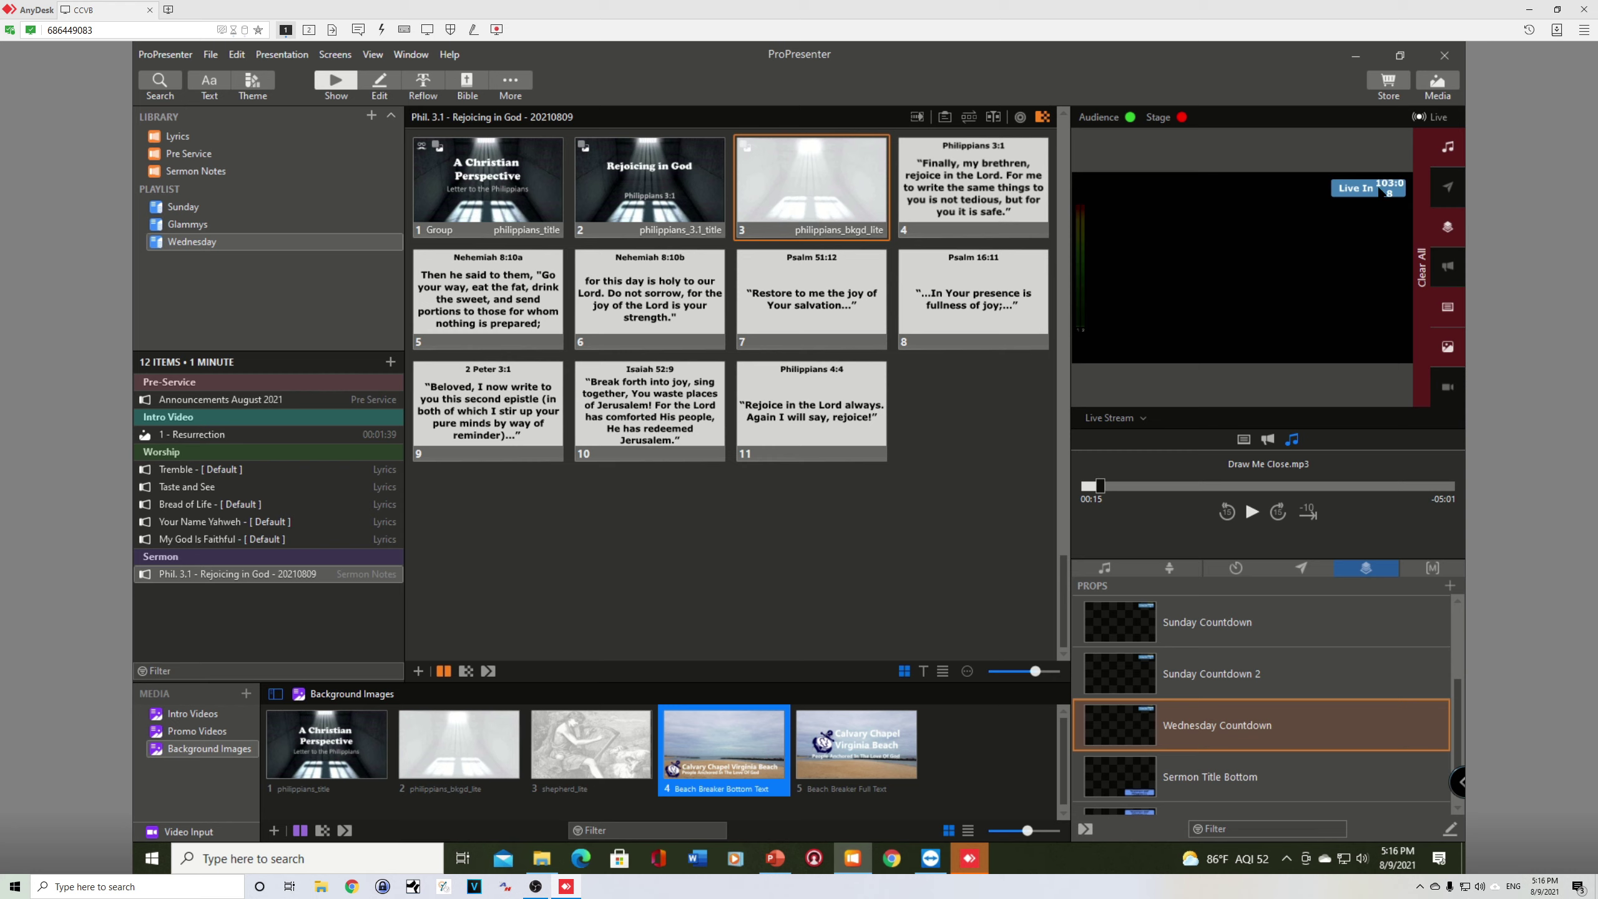
left_click(1217, 734)
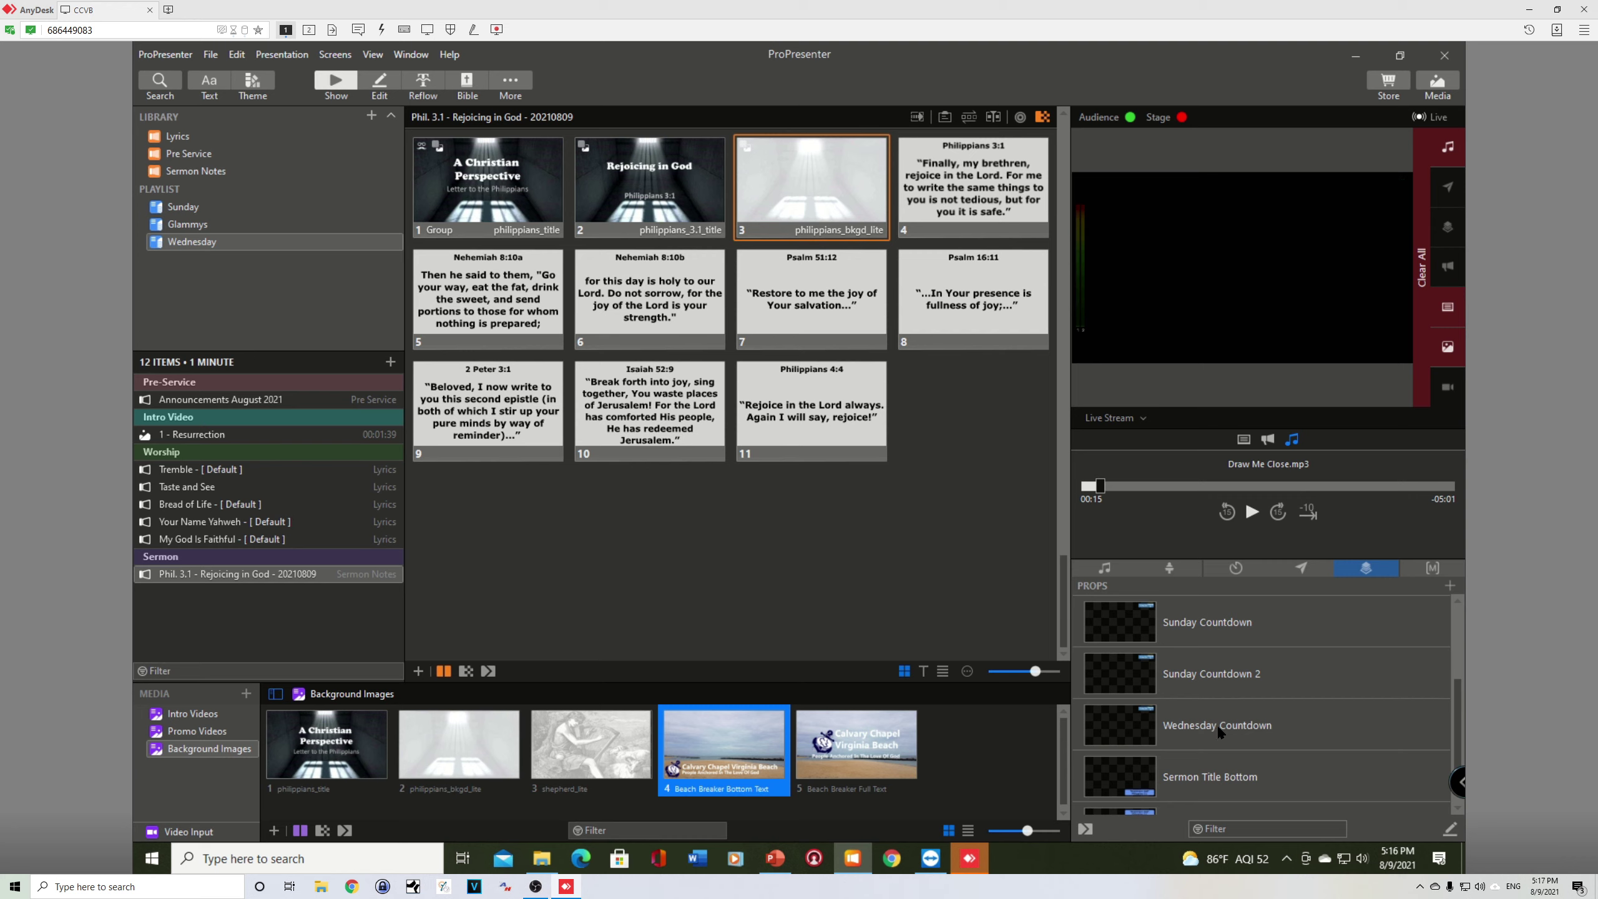
- Check the running Wed Countdown timer, then show the Wednesday Countdown prop again and turn it off
left_click(1235, 568)
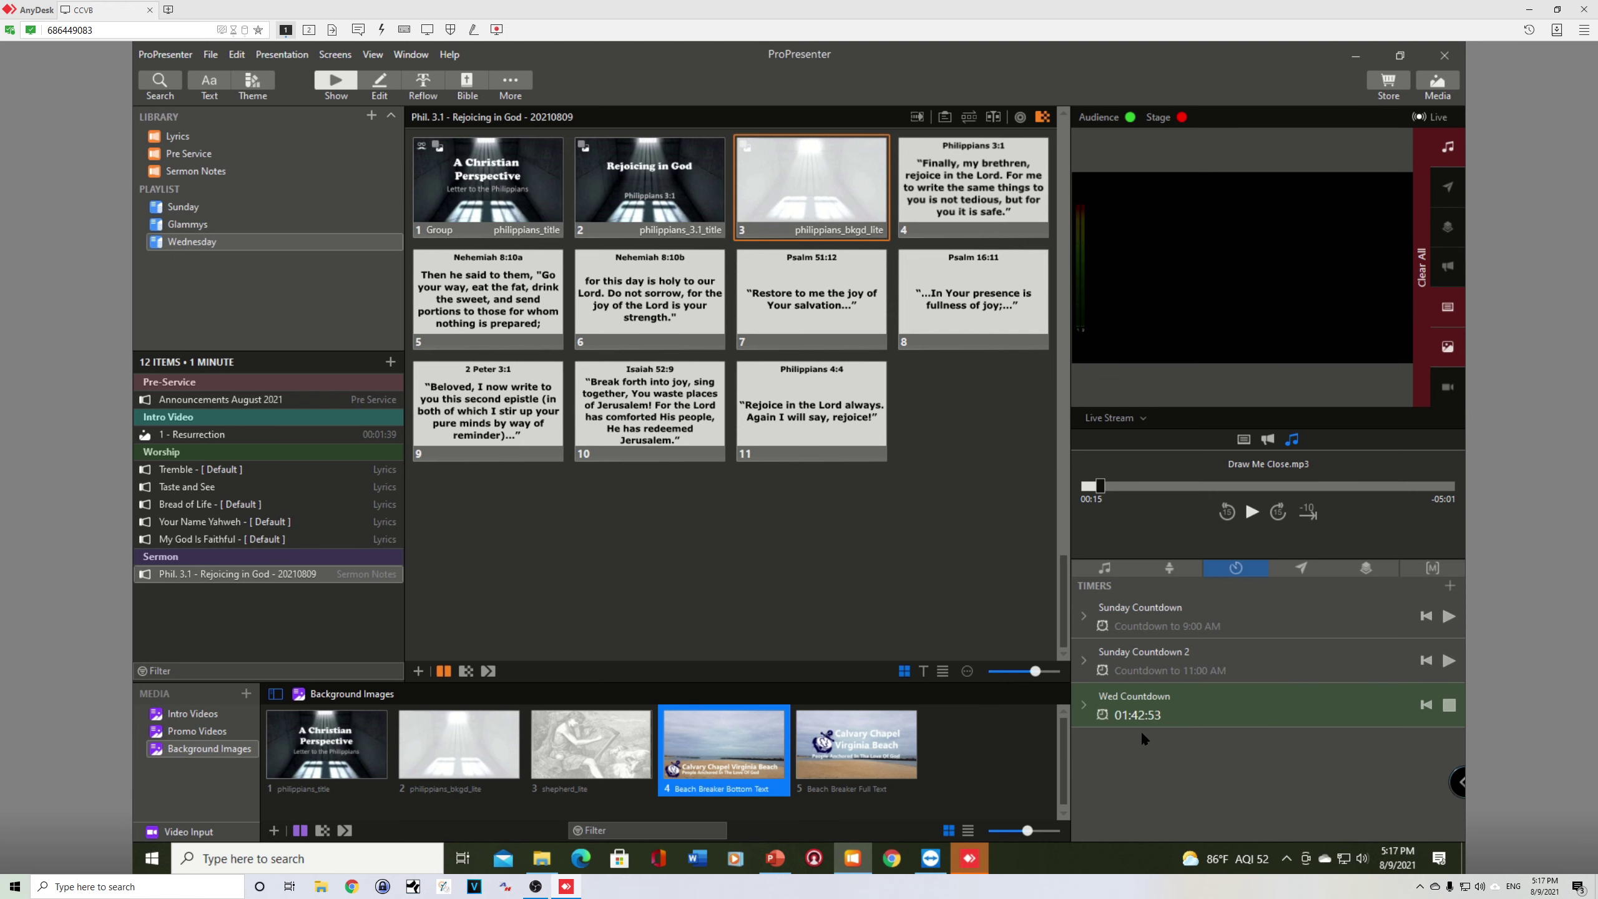
left_click(1373, 564)
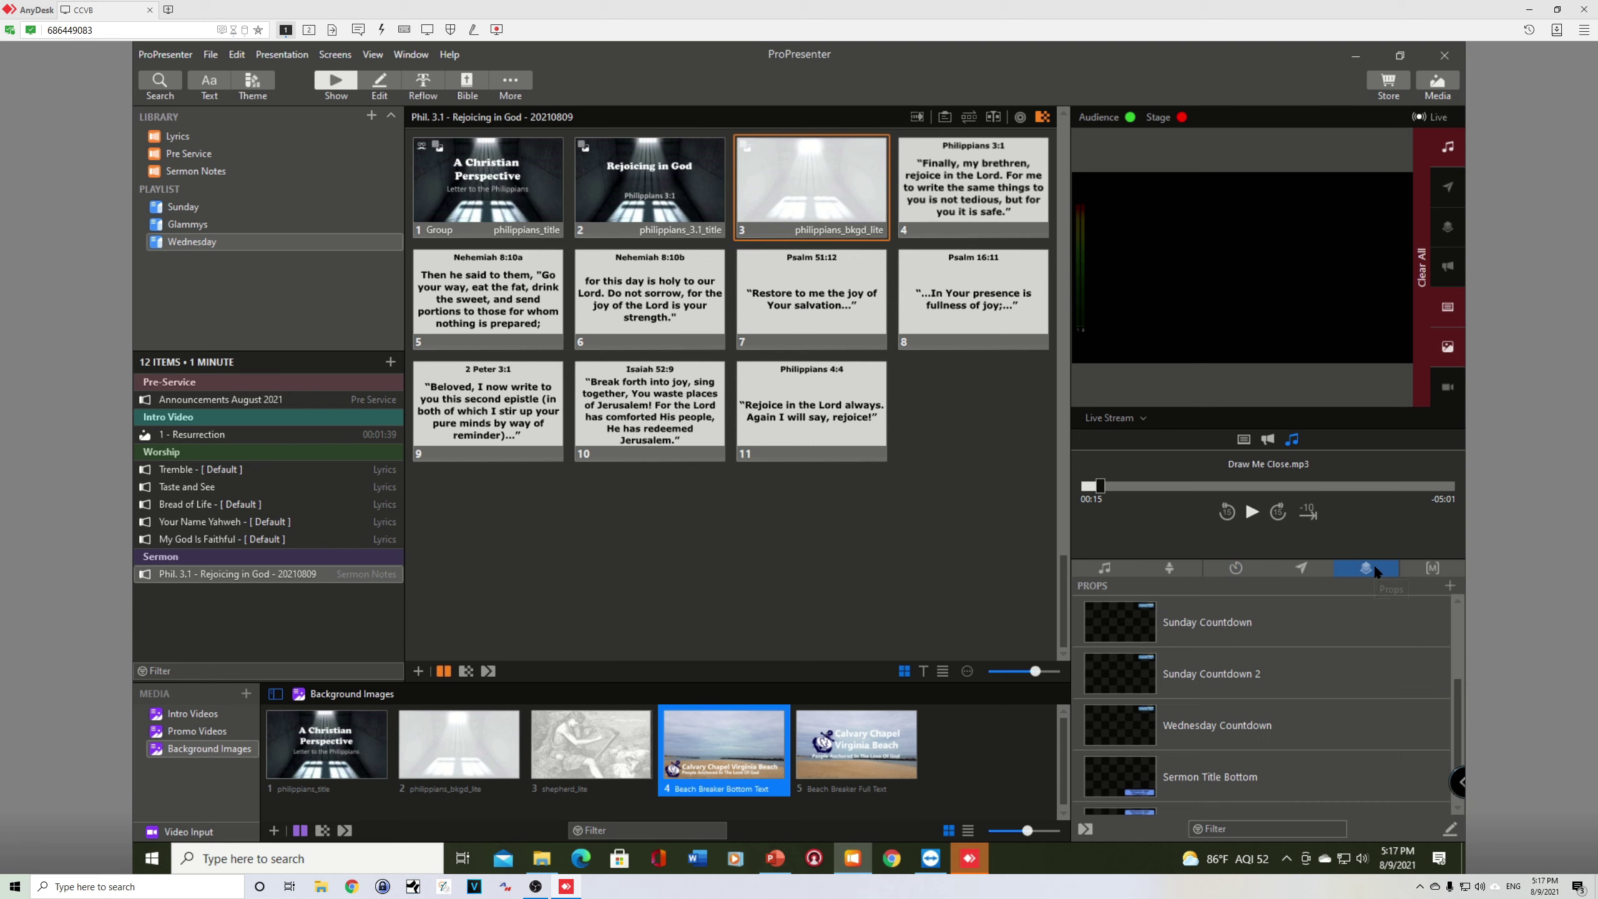
left_click(1183, 731)
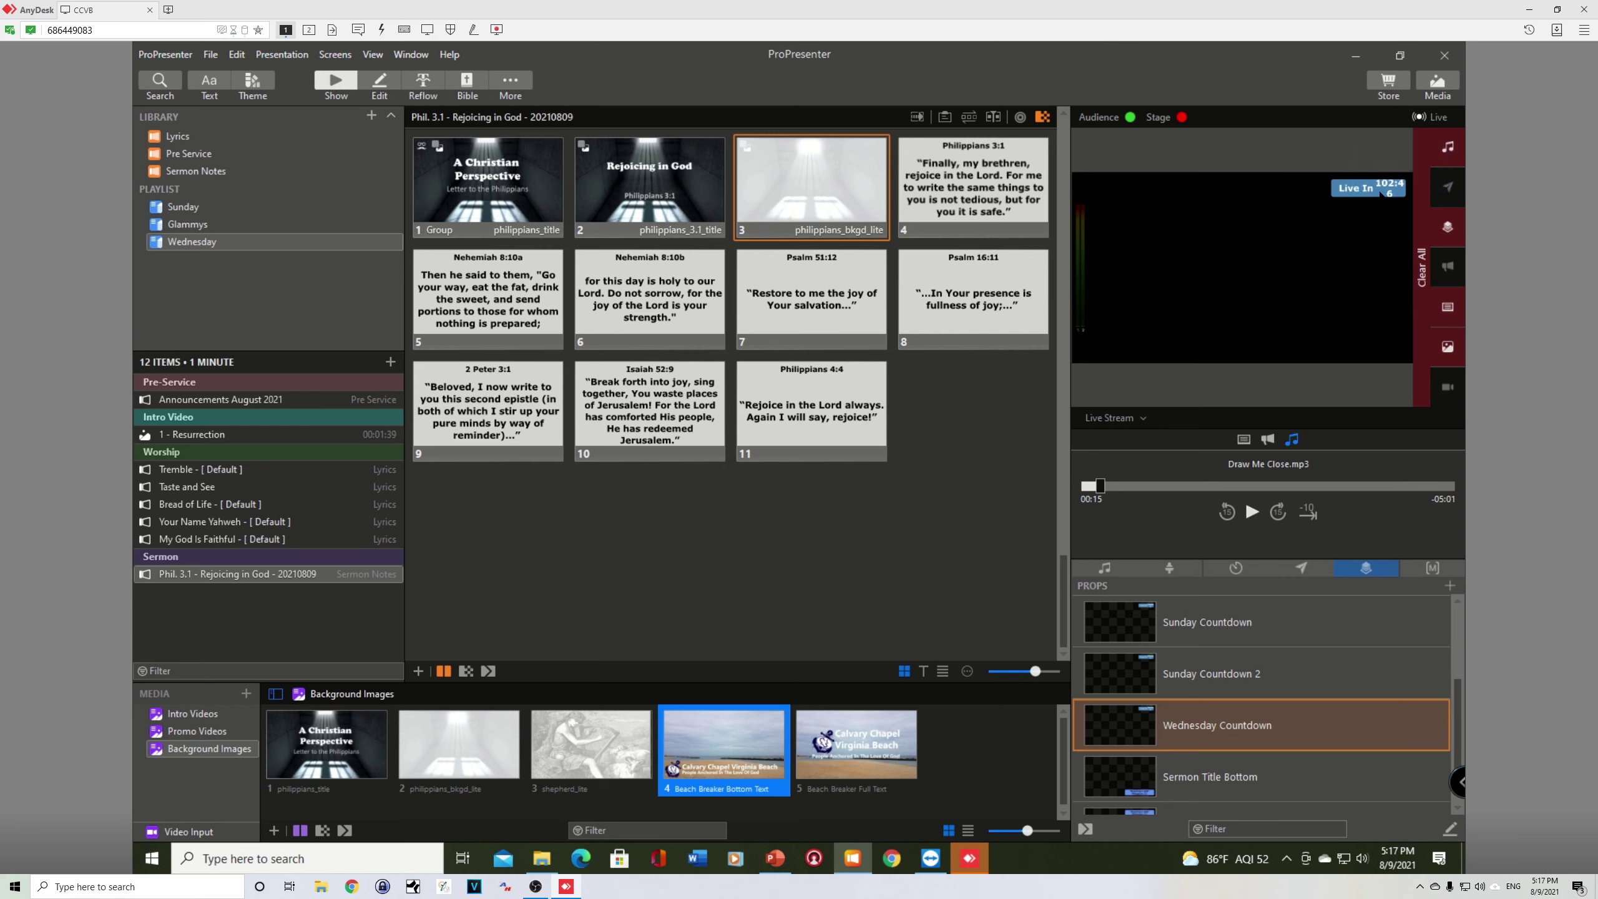
left_click(1224, 730)
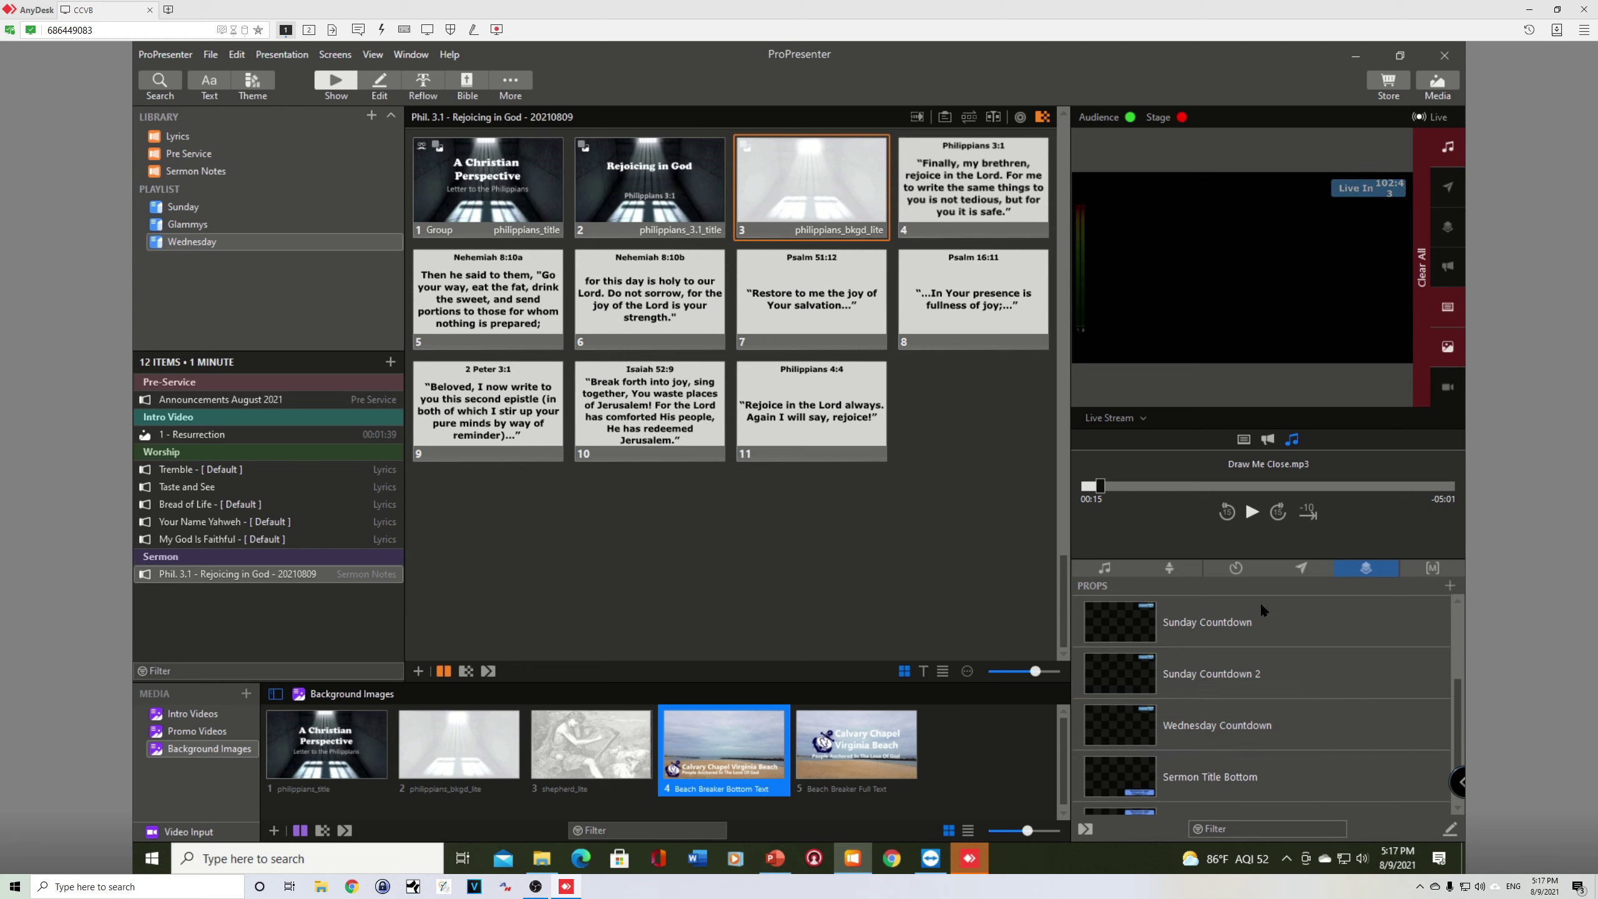
- Reset the Wed Countdown timer and set its target time to 5:25 PM
left_click(1235, 568)
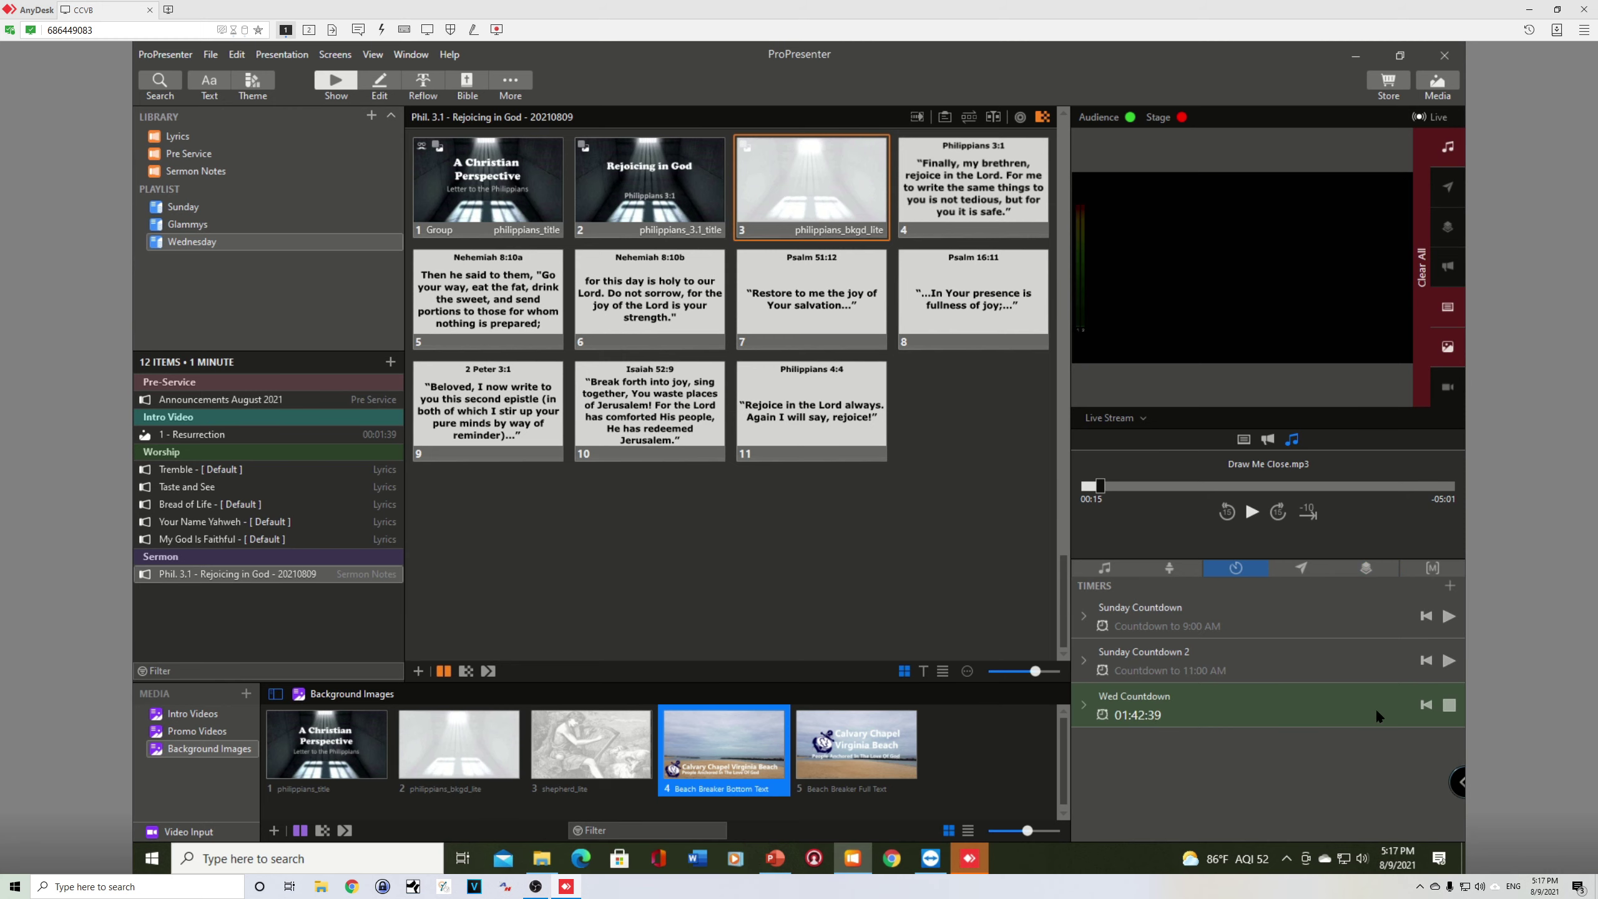
left_click(1426, 704)
left_click(1083, 705)
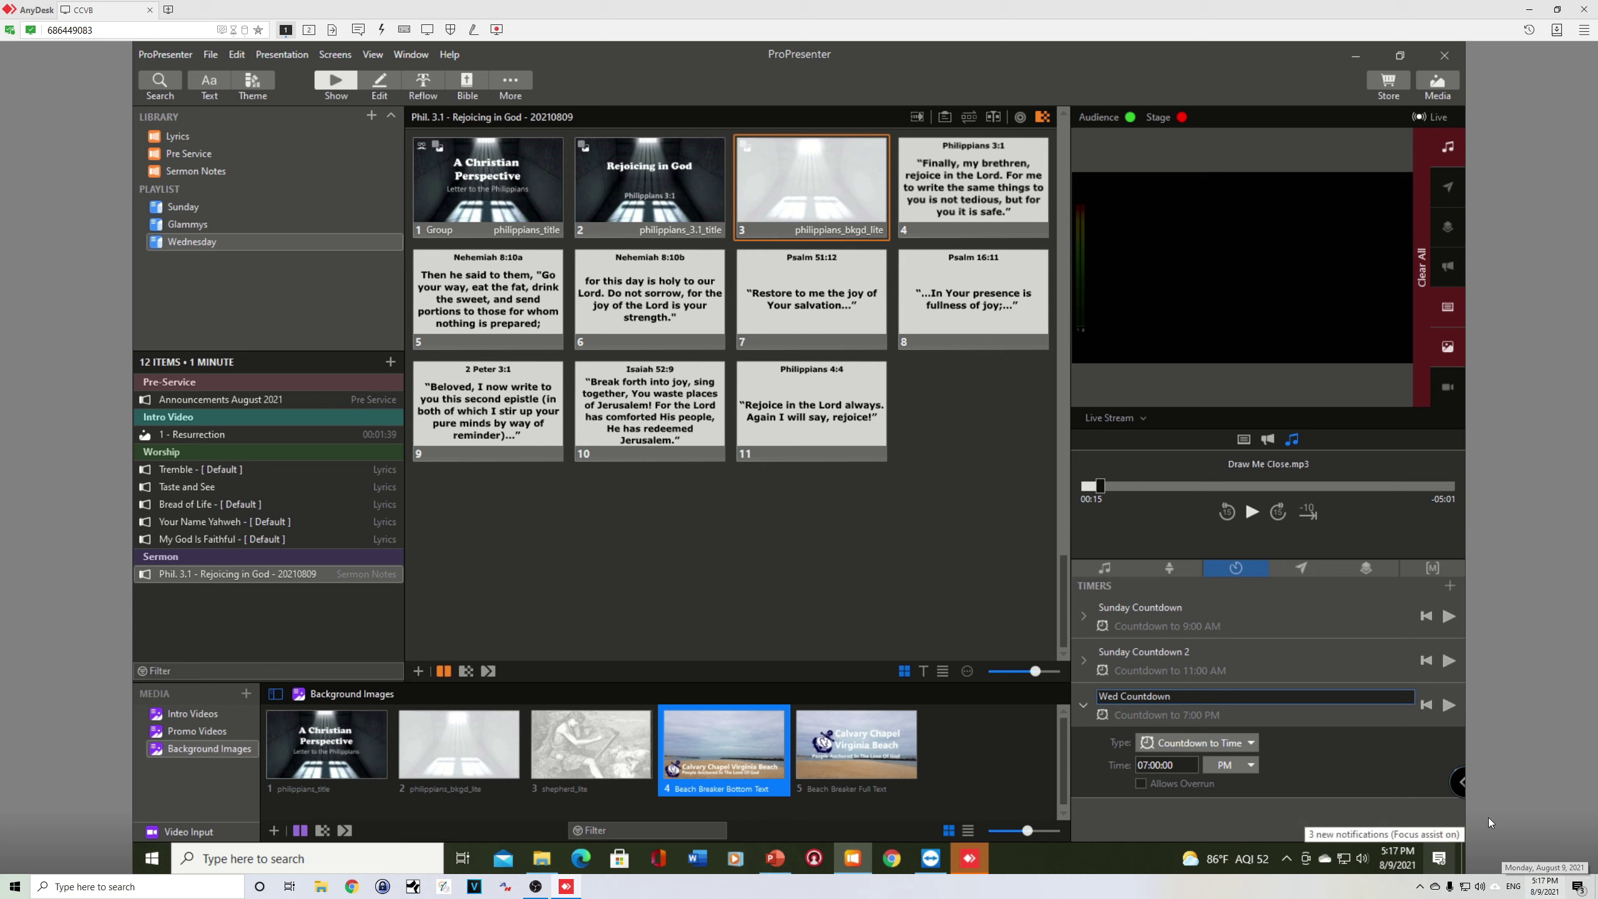
left_click(1155, 766)
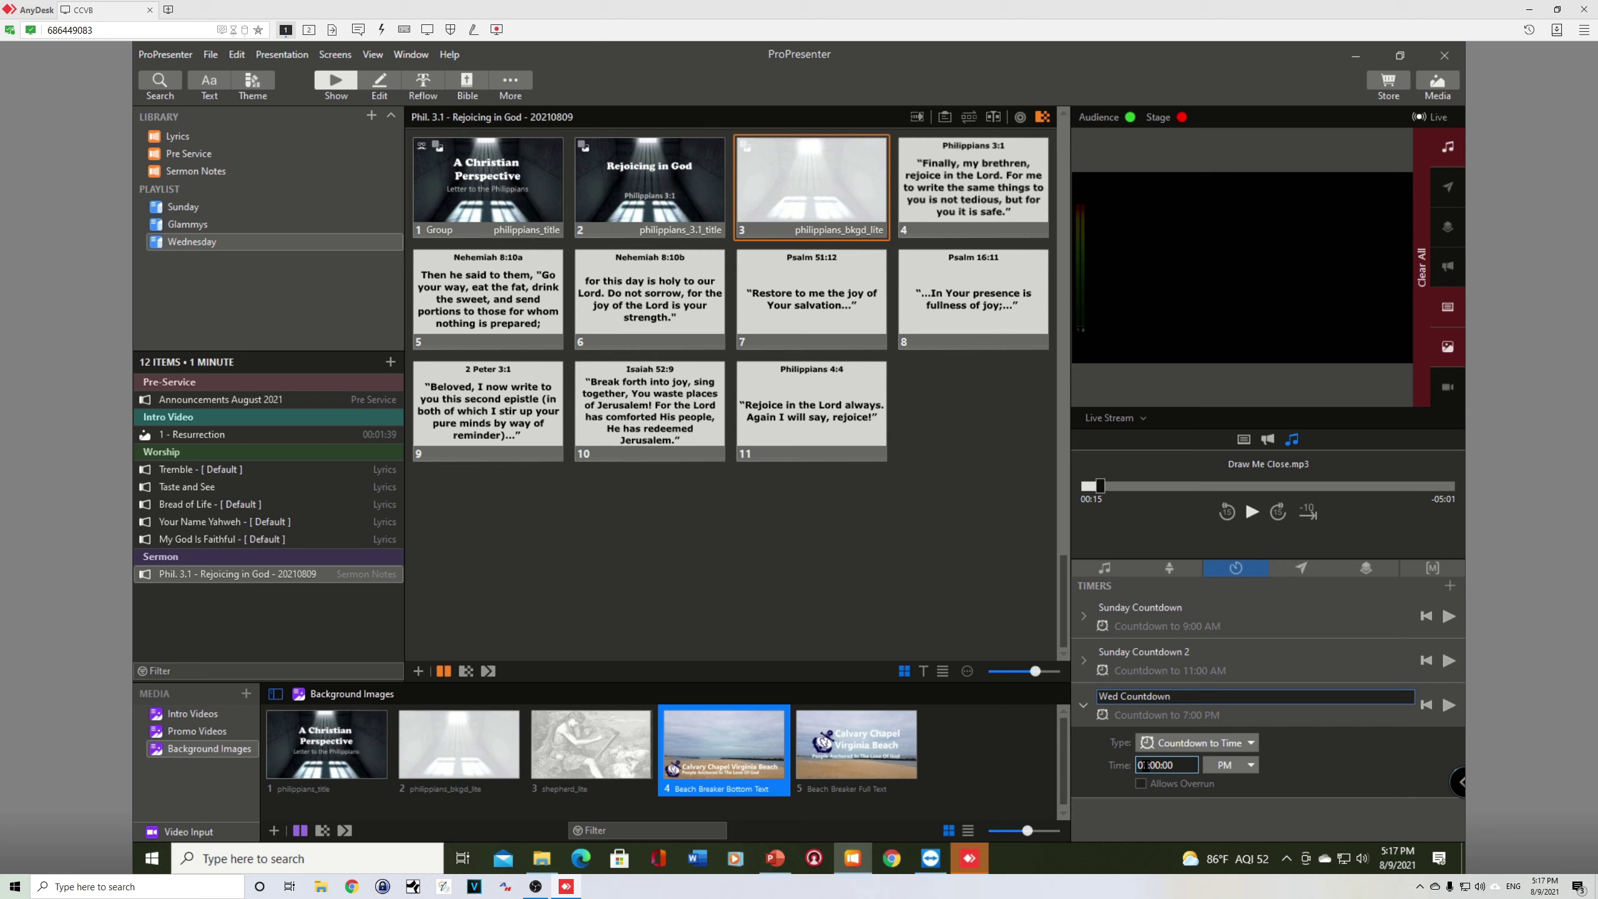
left_click_drag(1140, 766, 1180, 763)
type("05:25")
key("Return")
left_click_drag(1173, 764, 1121, 769)
type("5:25")
key("Return")
left_click(1083, 707)
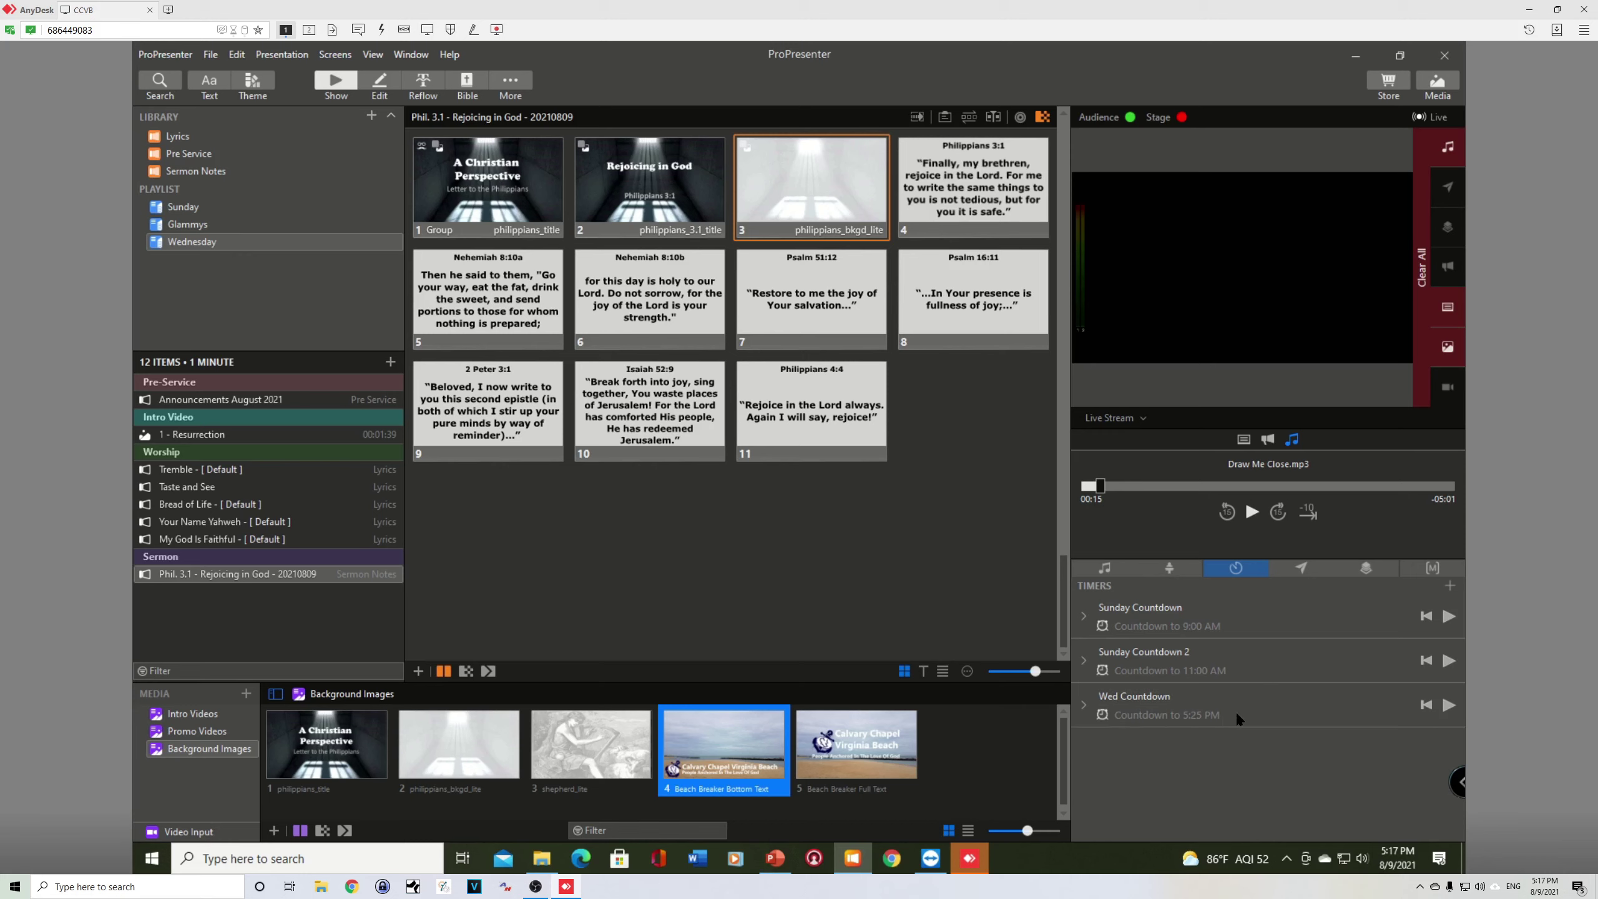
- Start the Wed Countdown timer and show the Wednesday Countdown prop on the live stream output
left_click(1449, 705)
left_click(1359, 570)
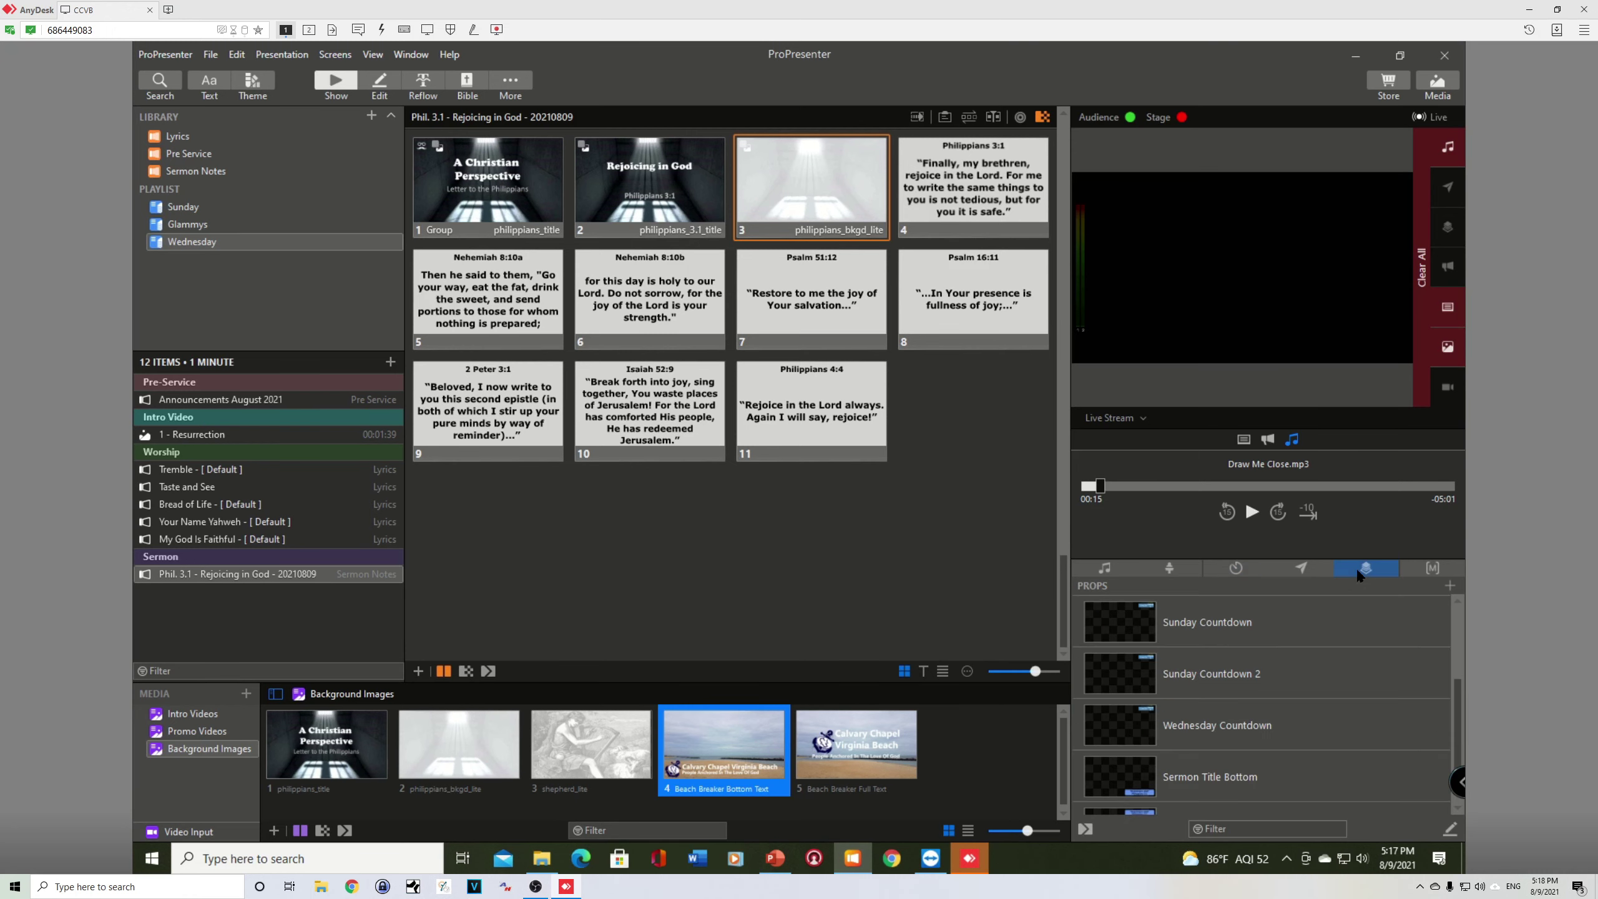
left_click(1213, 730)
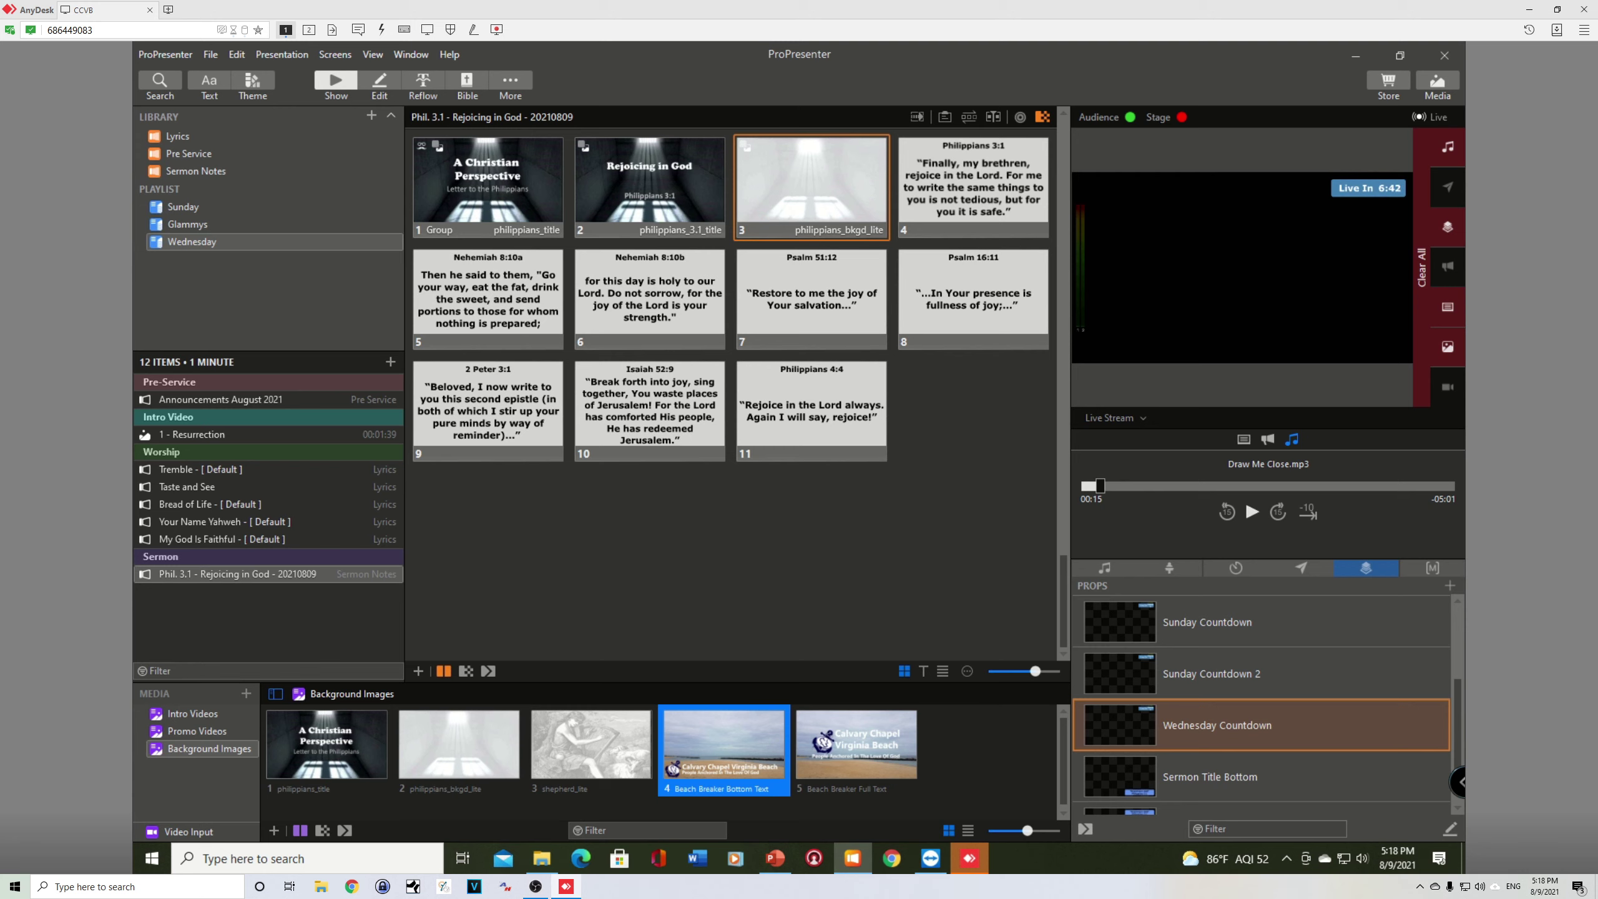
- Preview the Sanctuary output, return the preview to Live Stream, and turn off the Wednesday Countdown prop
left_click(1117, 419)
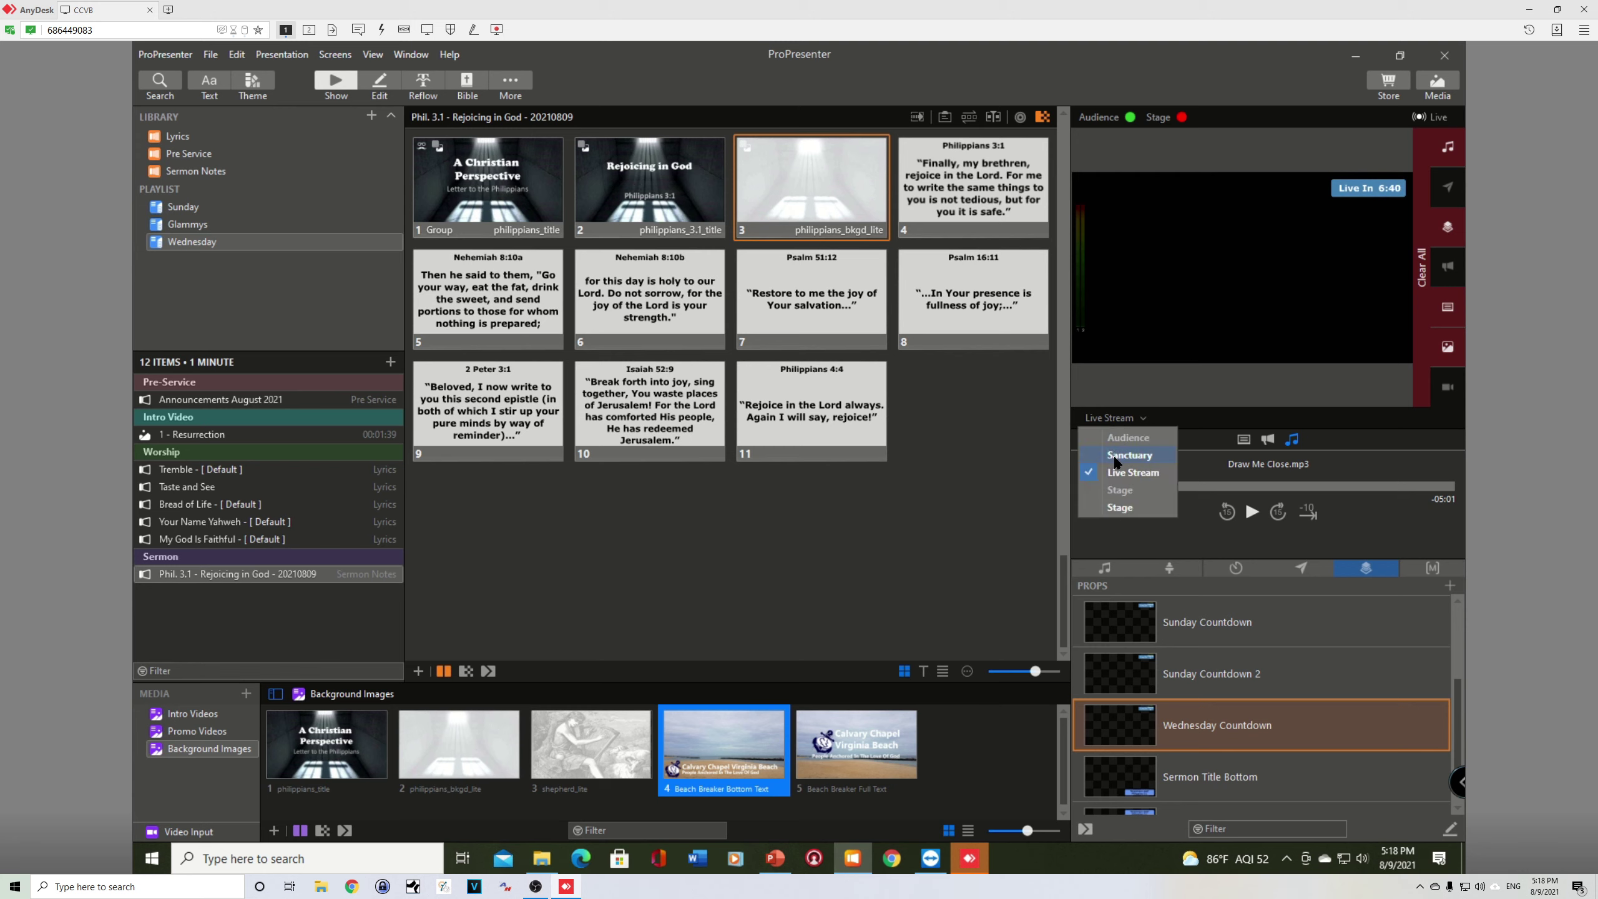
left_click(1128, 455)
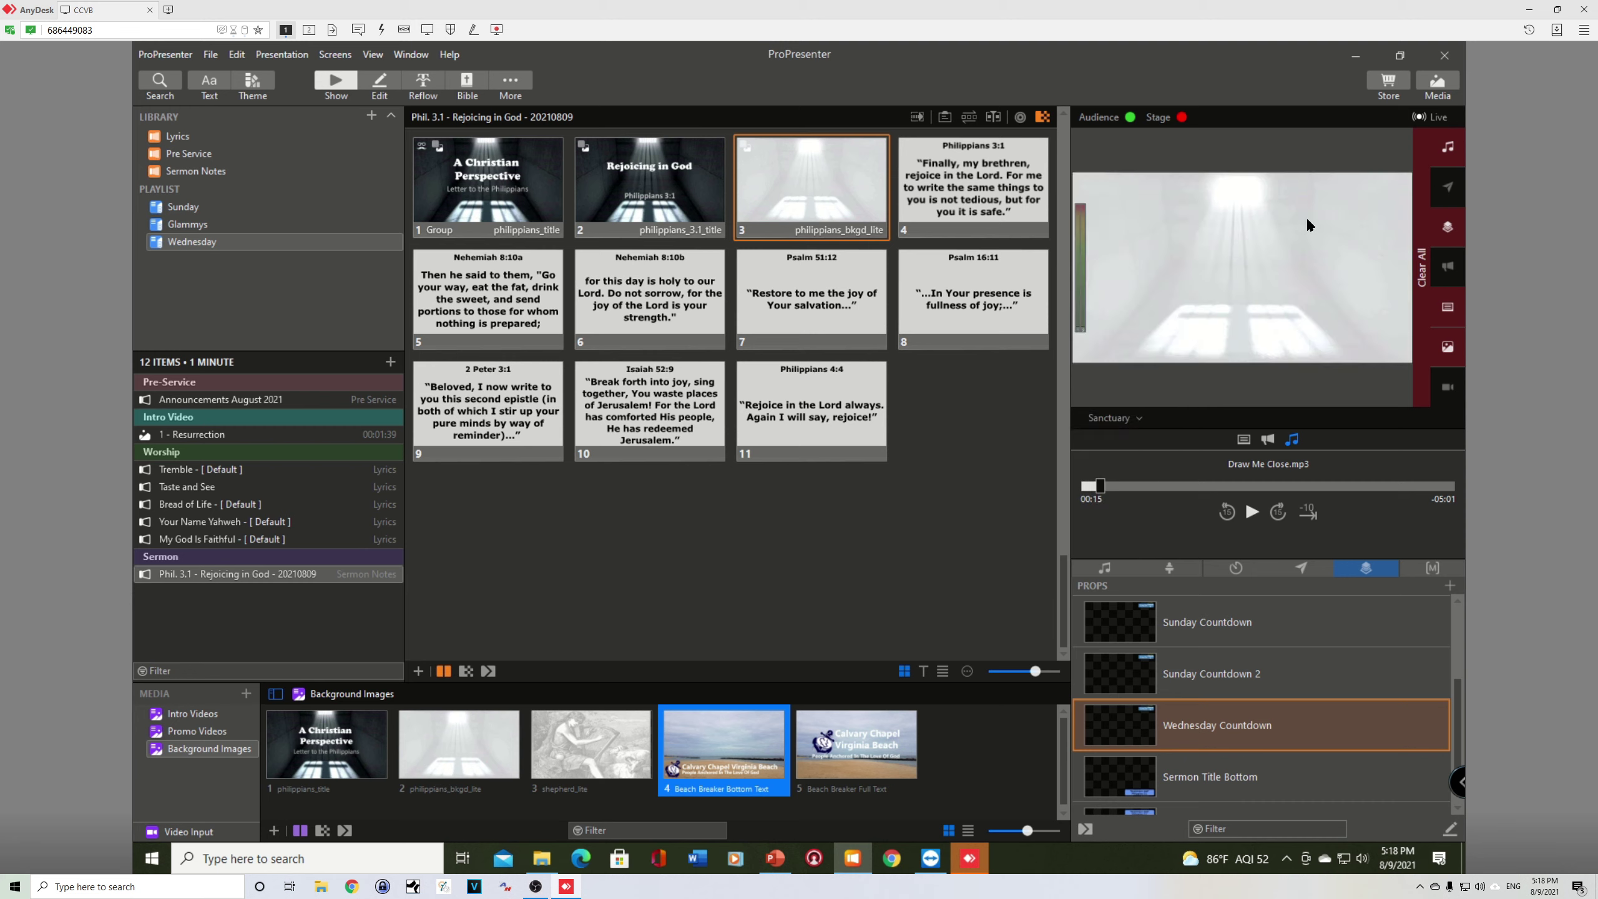
left_click(1114, 418)
left_click(1118, 473)
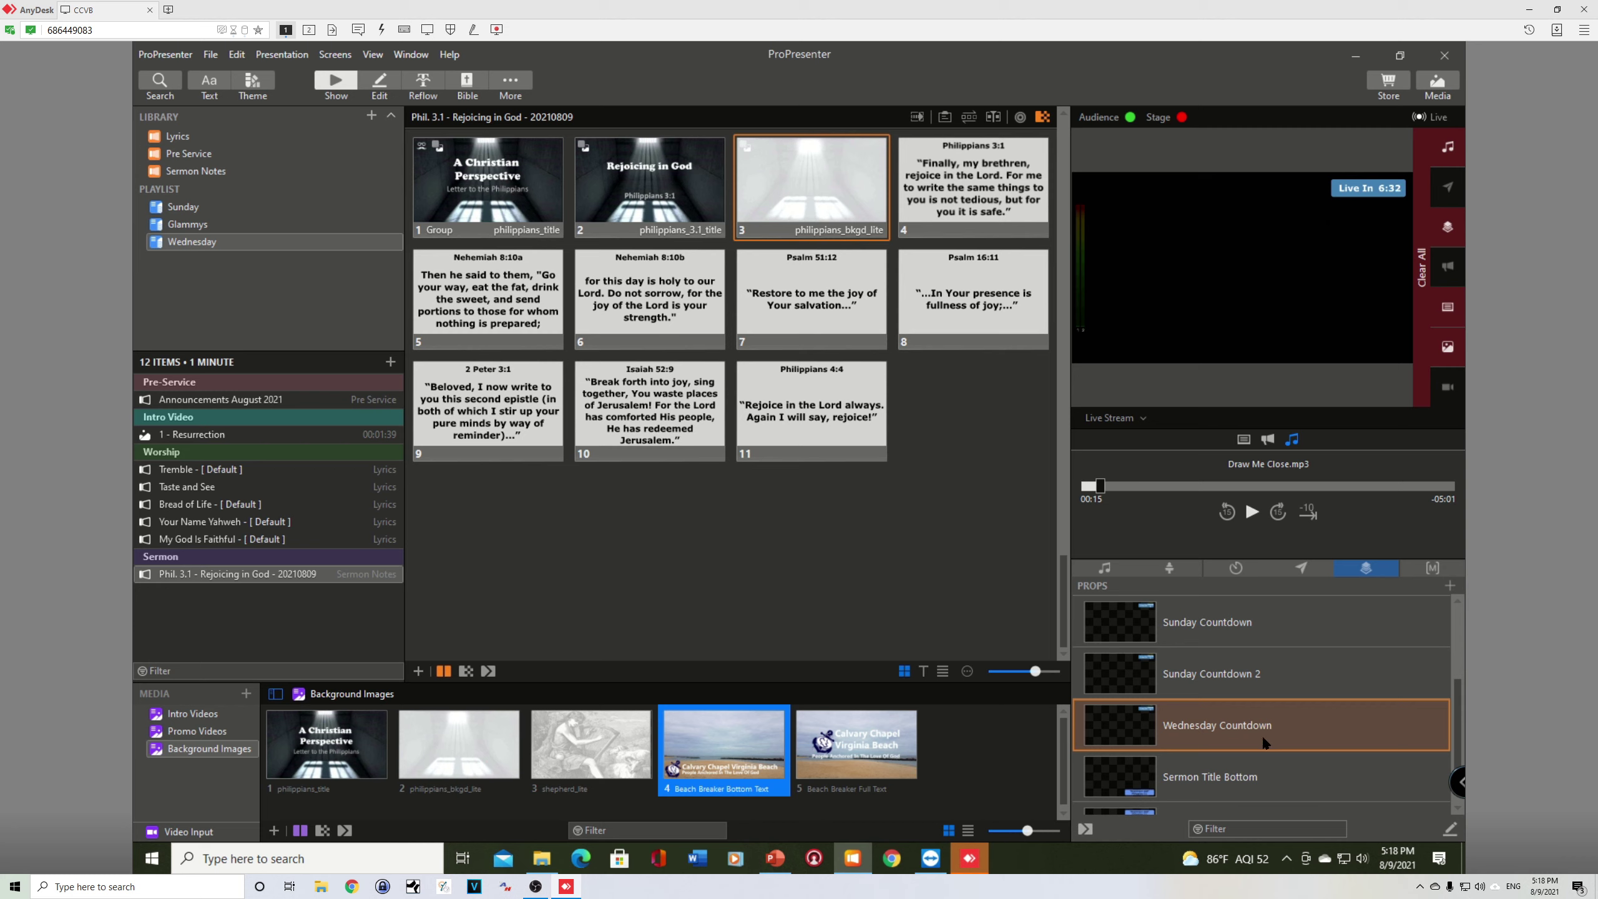
left_click(1283, 719)
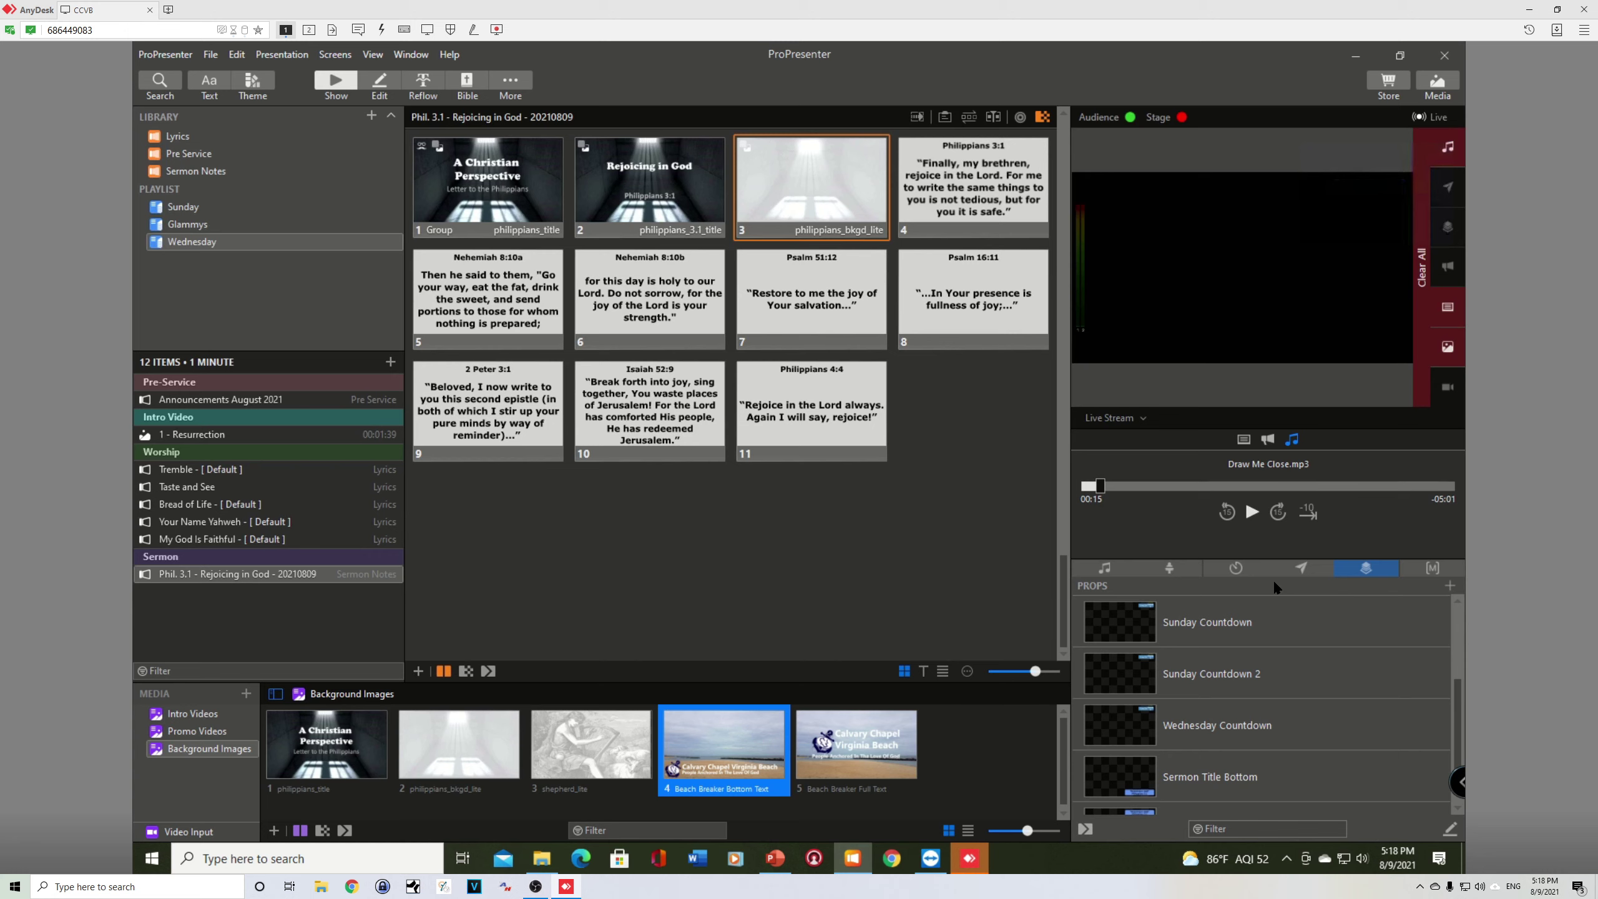
- Look over the props list, the macros and the service music, then return to the playlist's Pre-Service announcements
left_click_drag(1458, 701, 1457, 625)
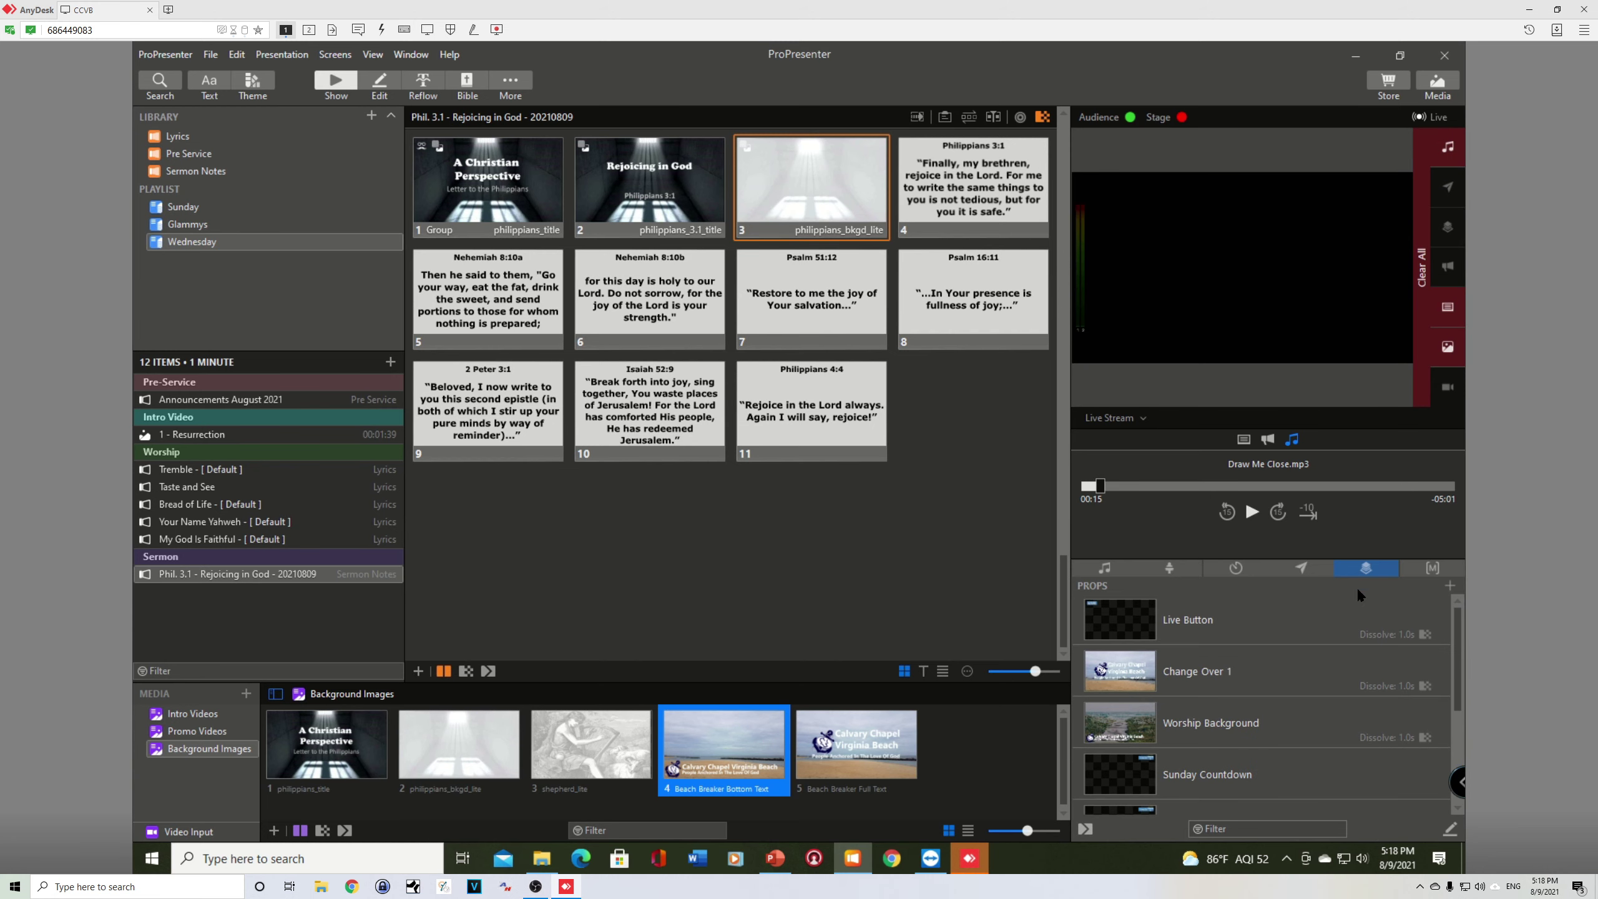
left_click(1419, 572)
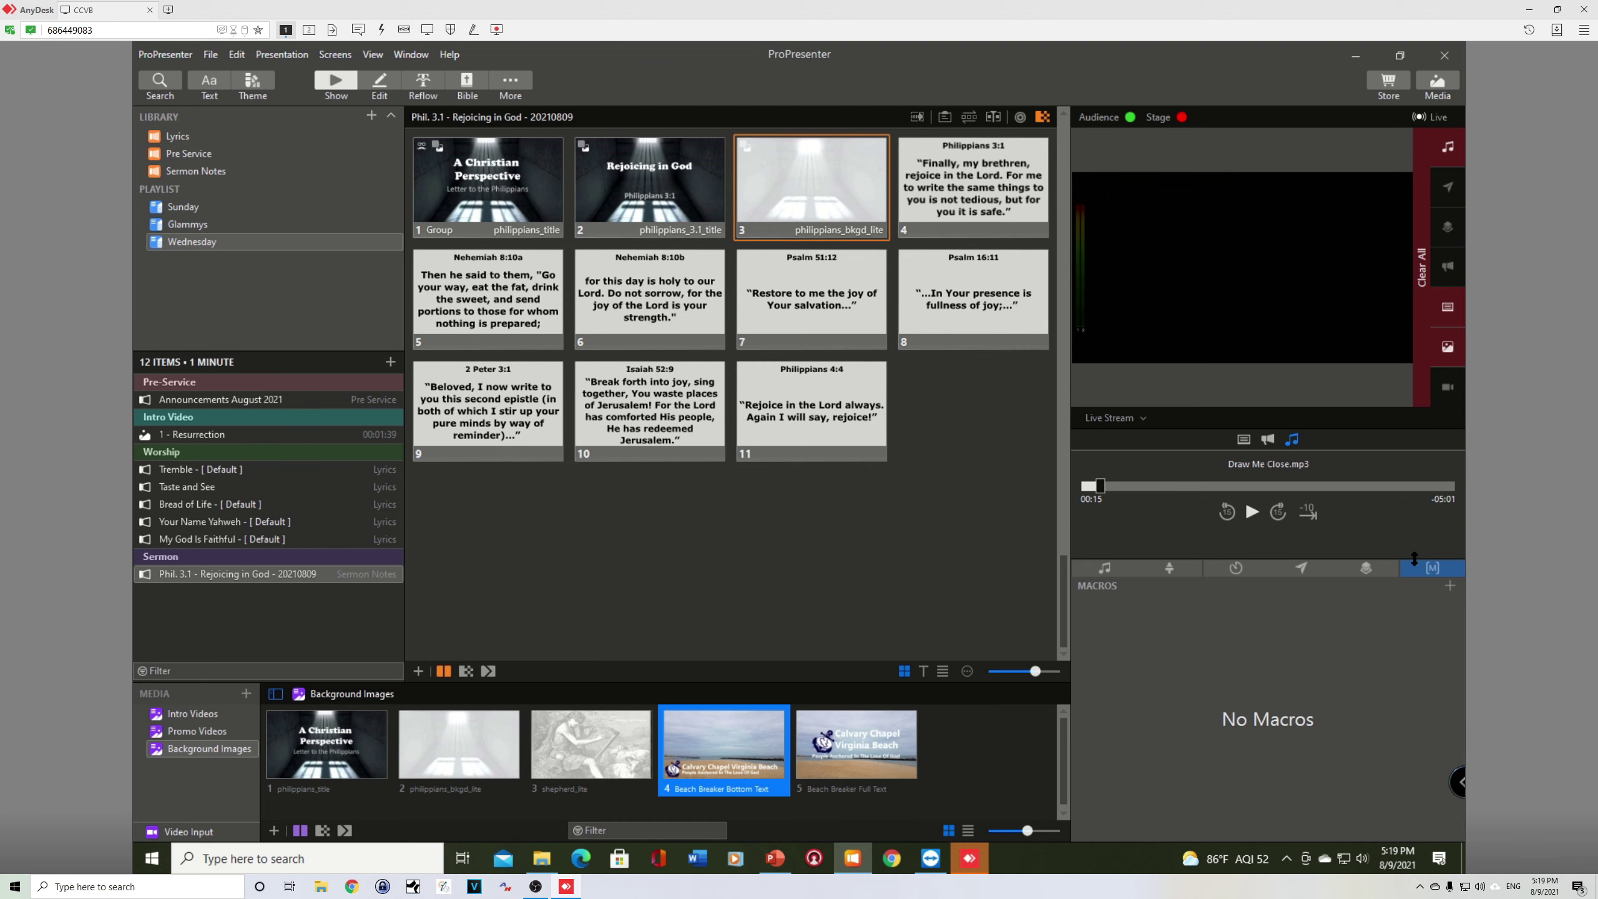
left_click(1106, 569)
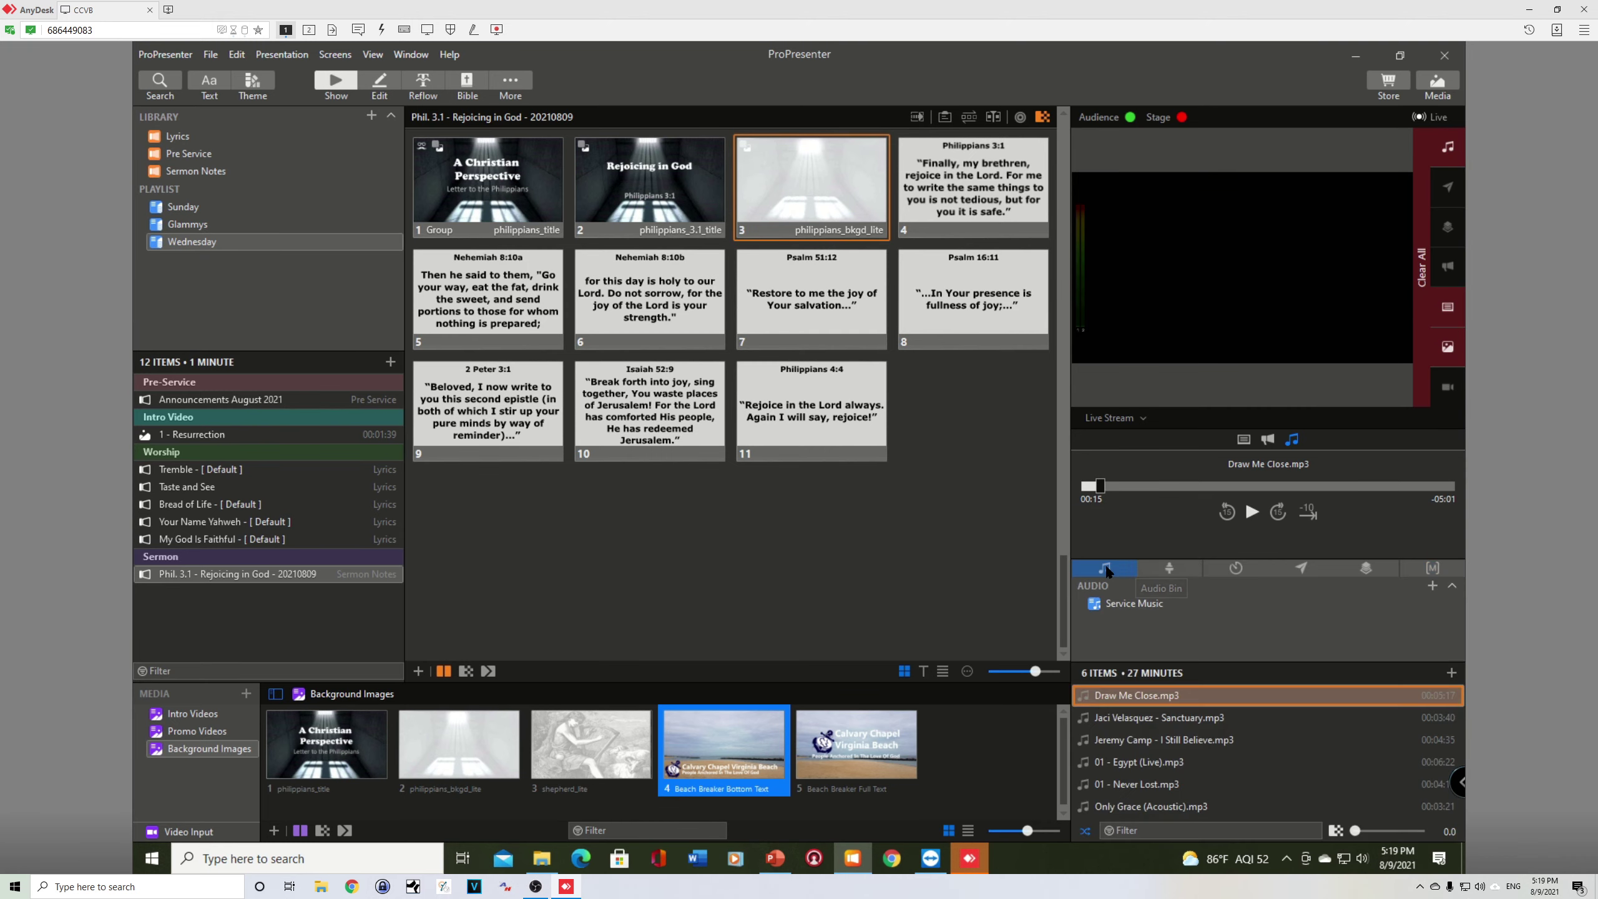
scroll(699, 522, "up", 10)
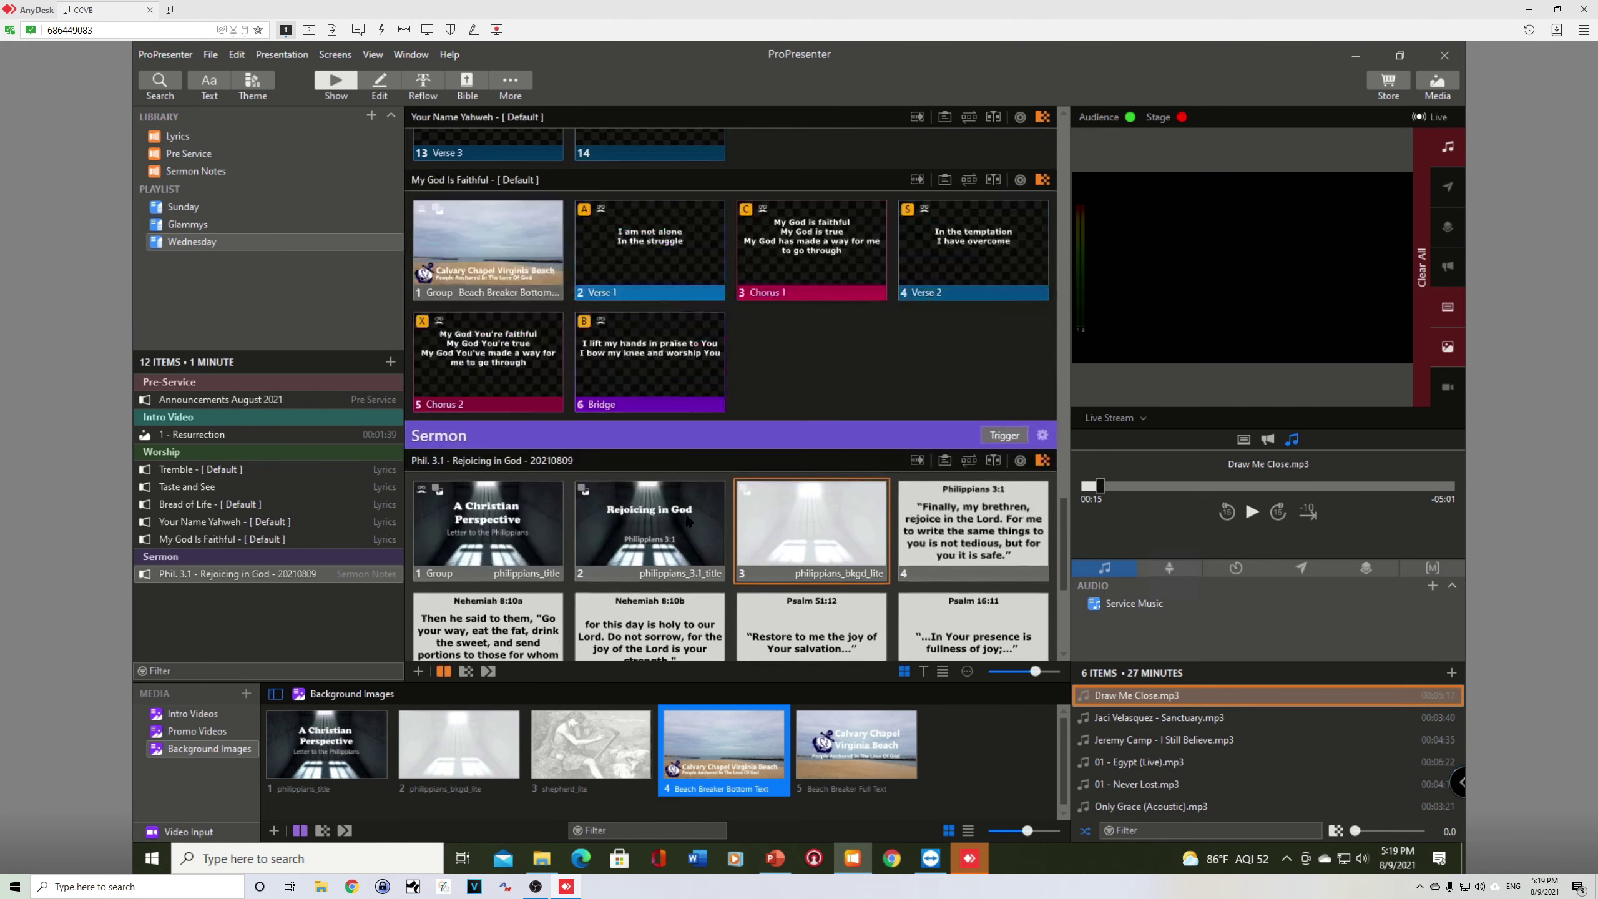
left_click_drag(1063, 476, 1065, 124)
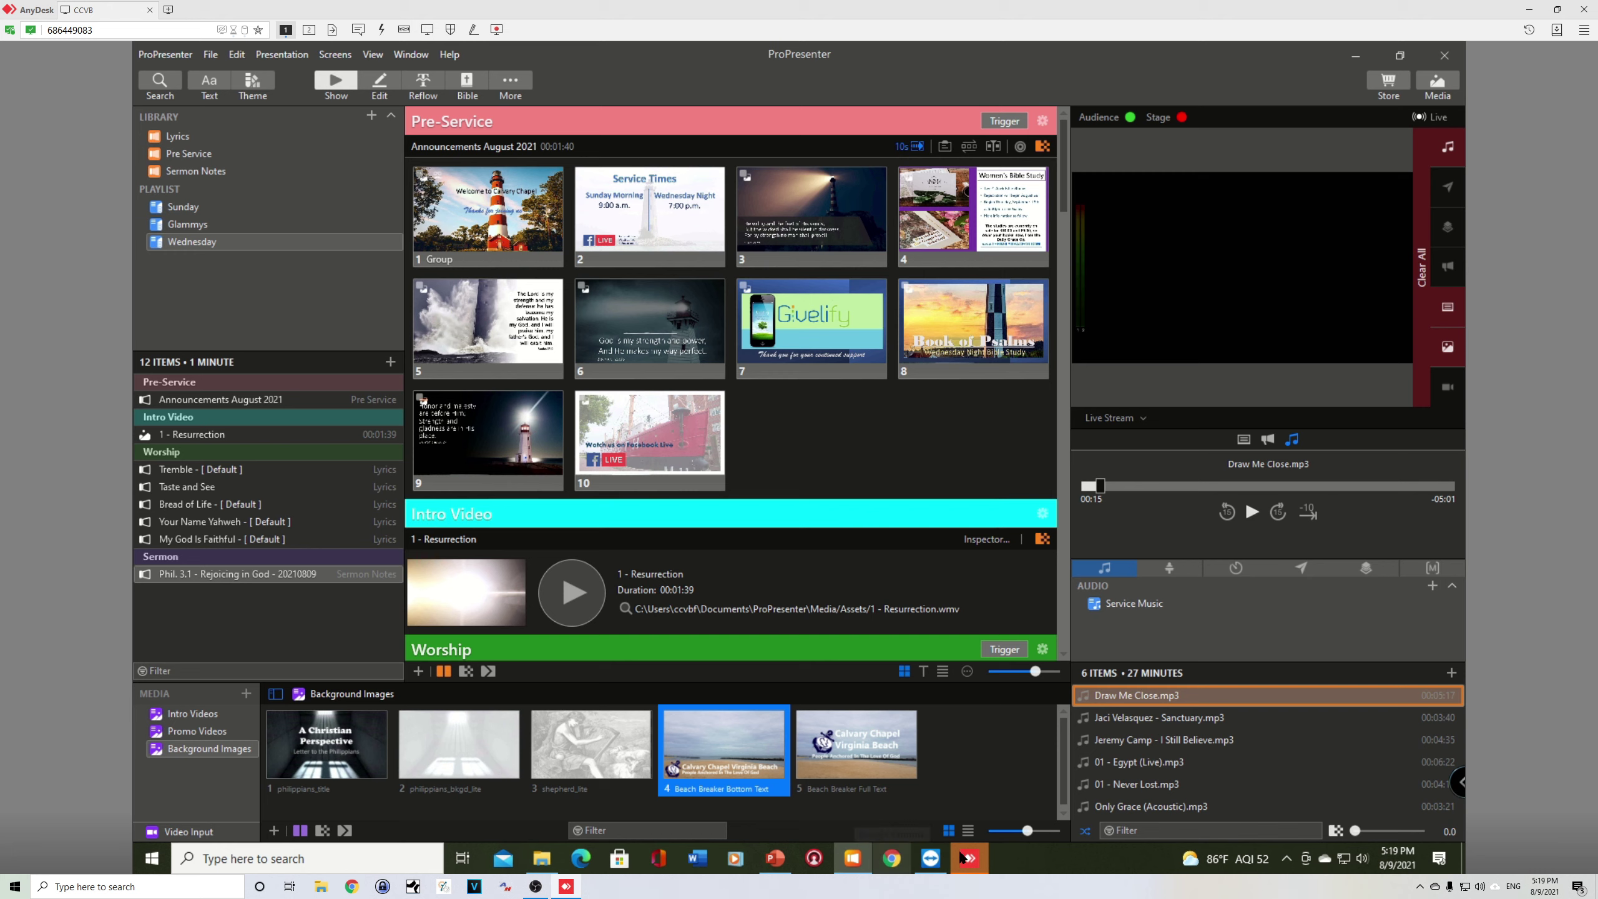
- Switch to Chrome and open the bookmarked Calvary Chapel Virginia Beach Facebook page
left_click(893, 859)
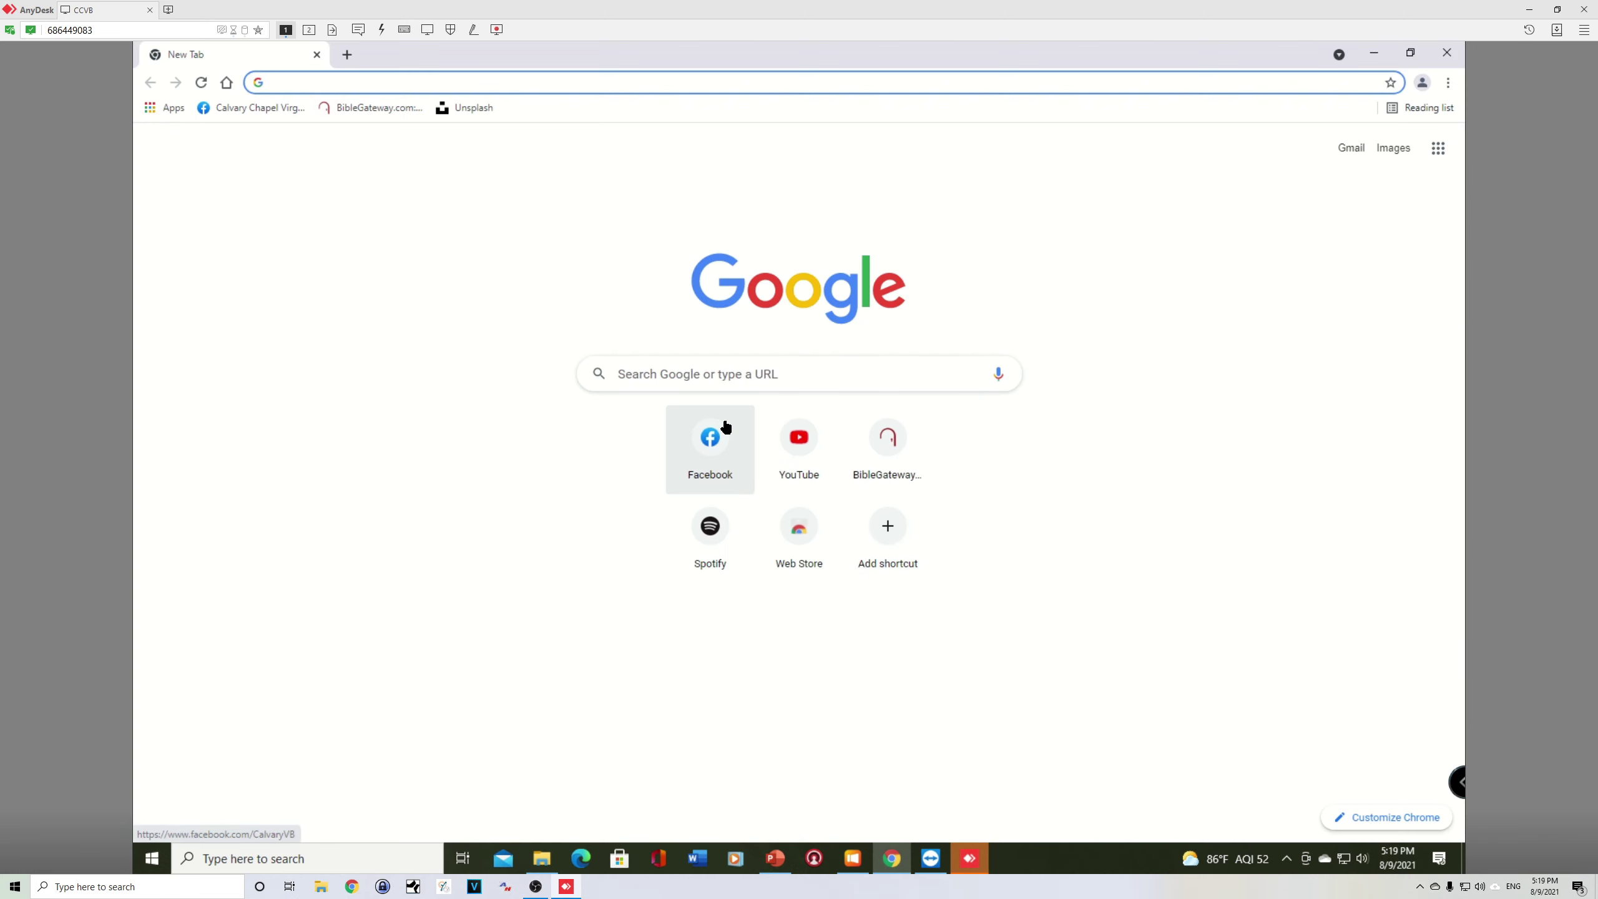
left_click(267, 112)
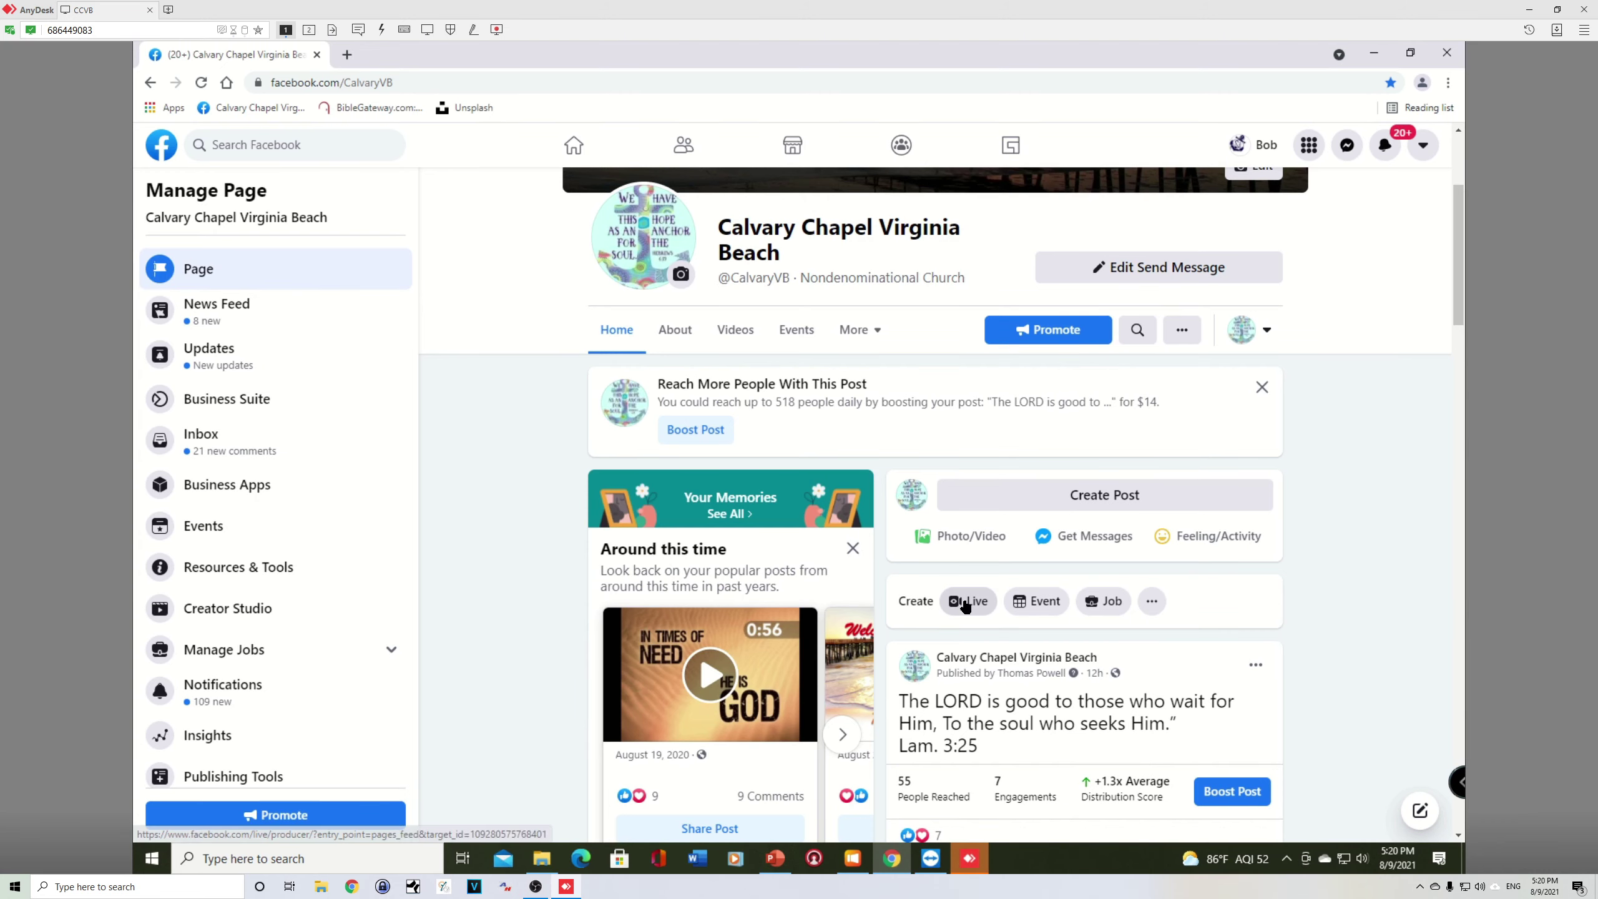
- Start setting up a live video for the Facebook page and title it "Tutorial"
left_click(966, 605)
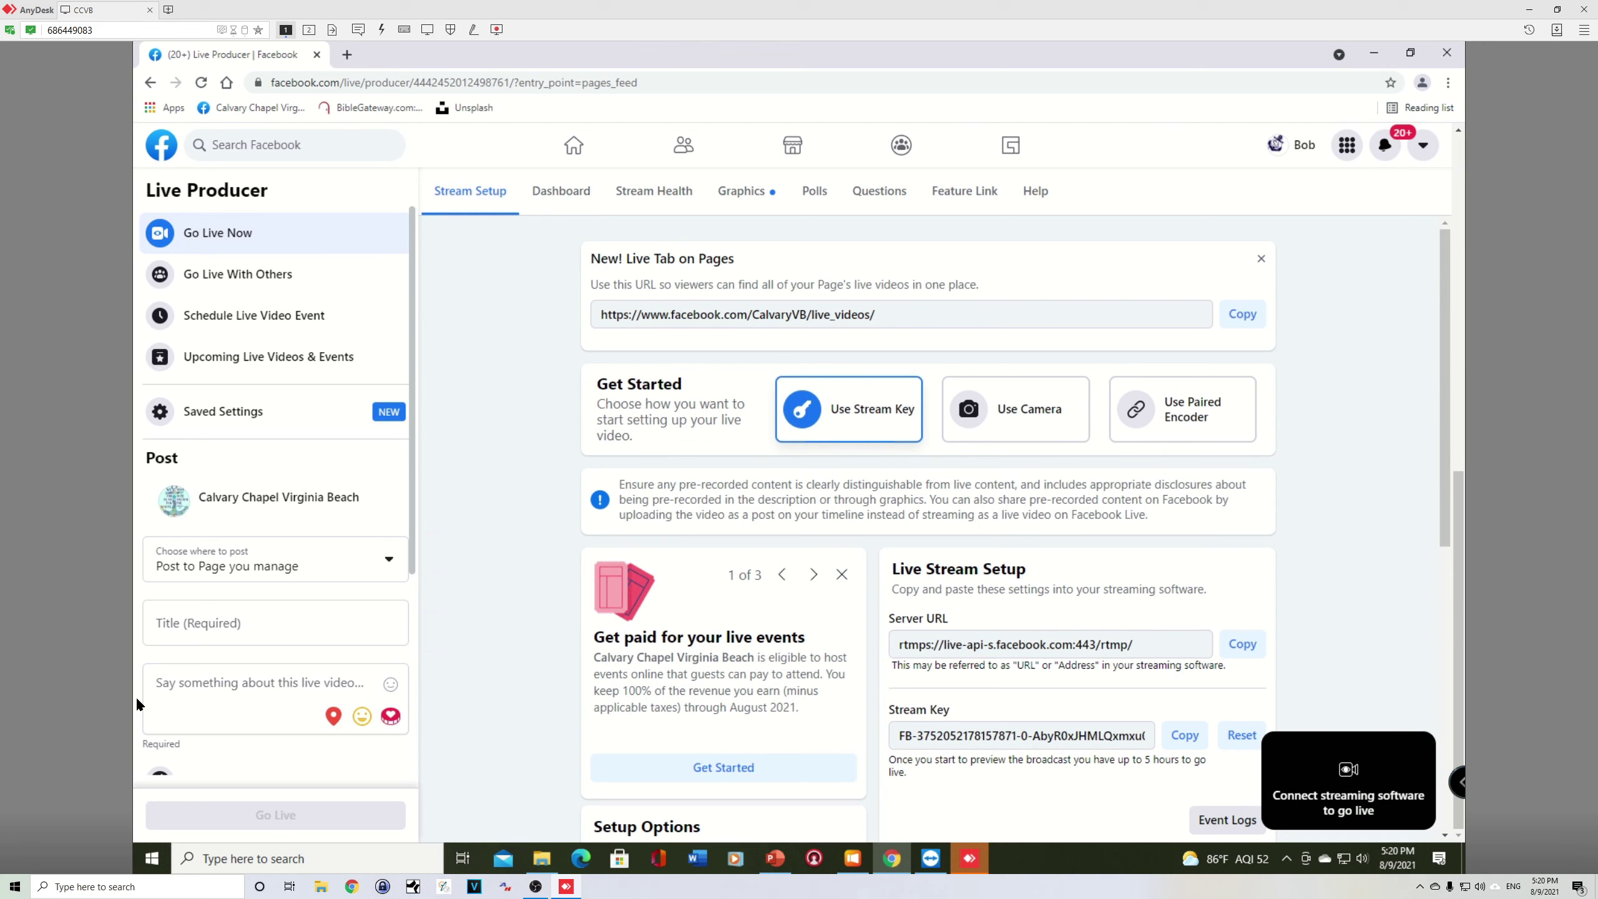
left_click(211, 623)
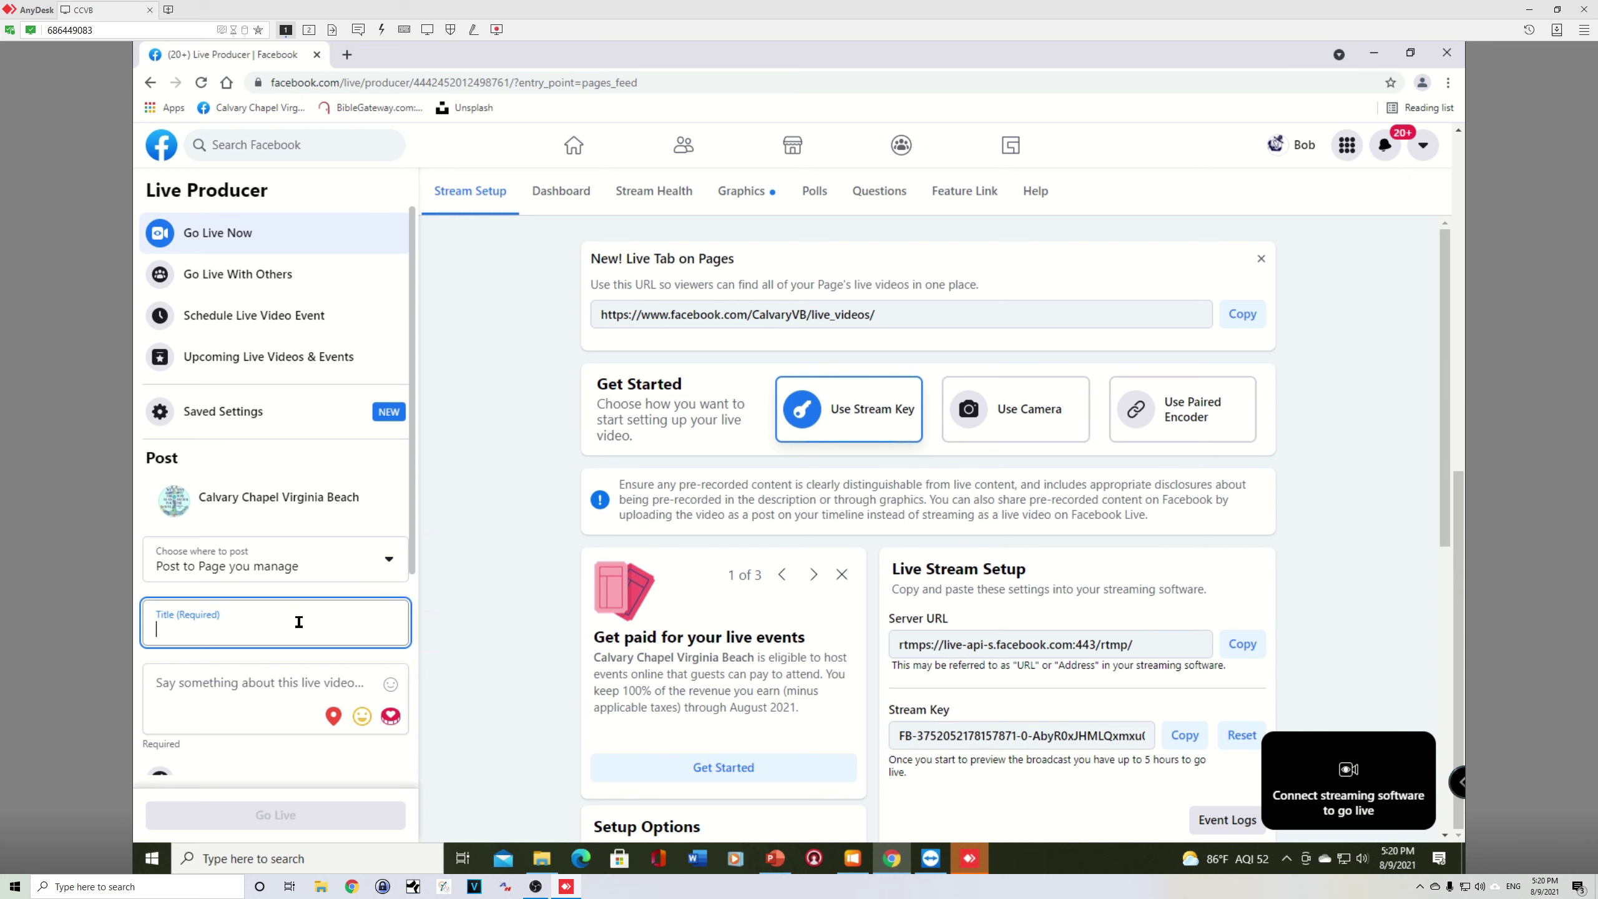
type("Tutorial")
- Write the live video description as "This is a tutorial", a blank line, and "We do not own the rights to the music"
left_click(259, 677)
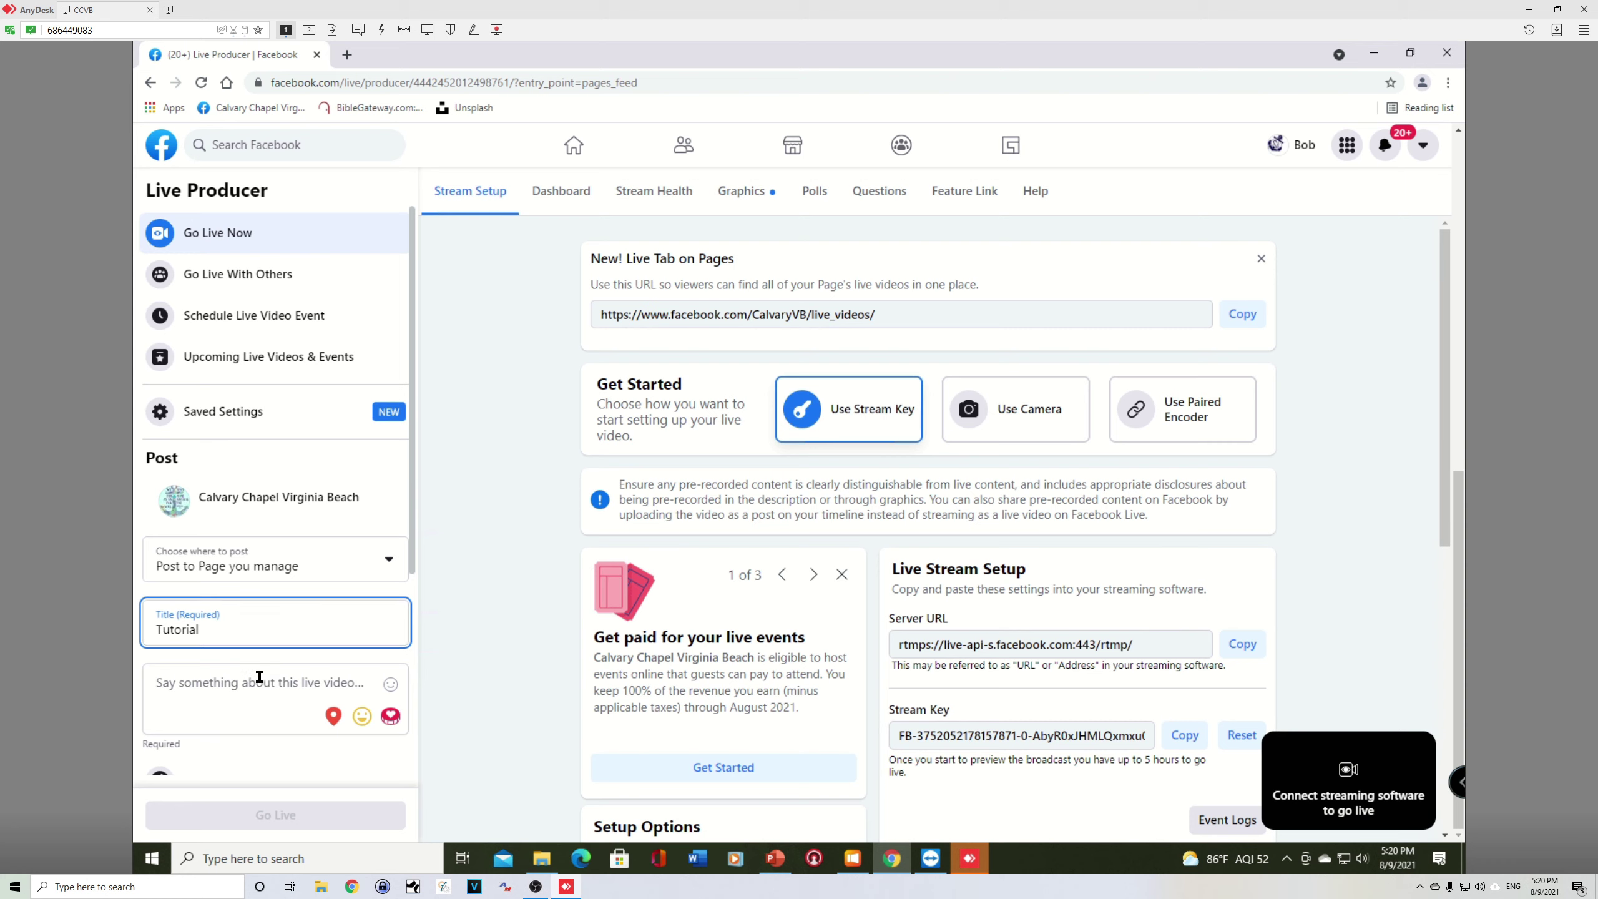
type("This ")
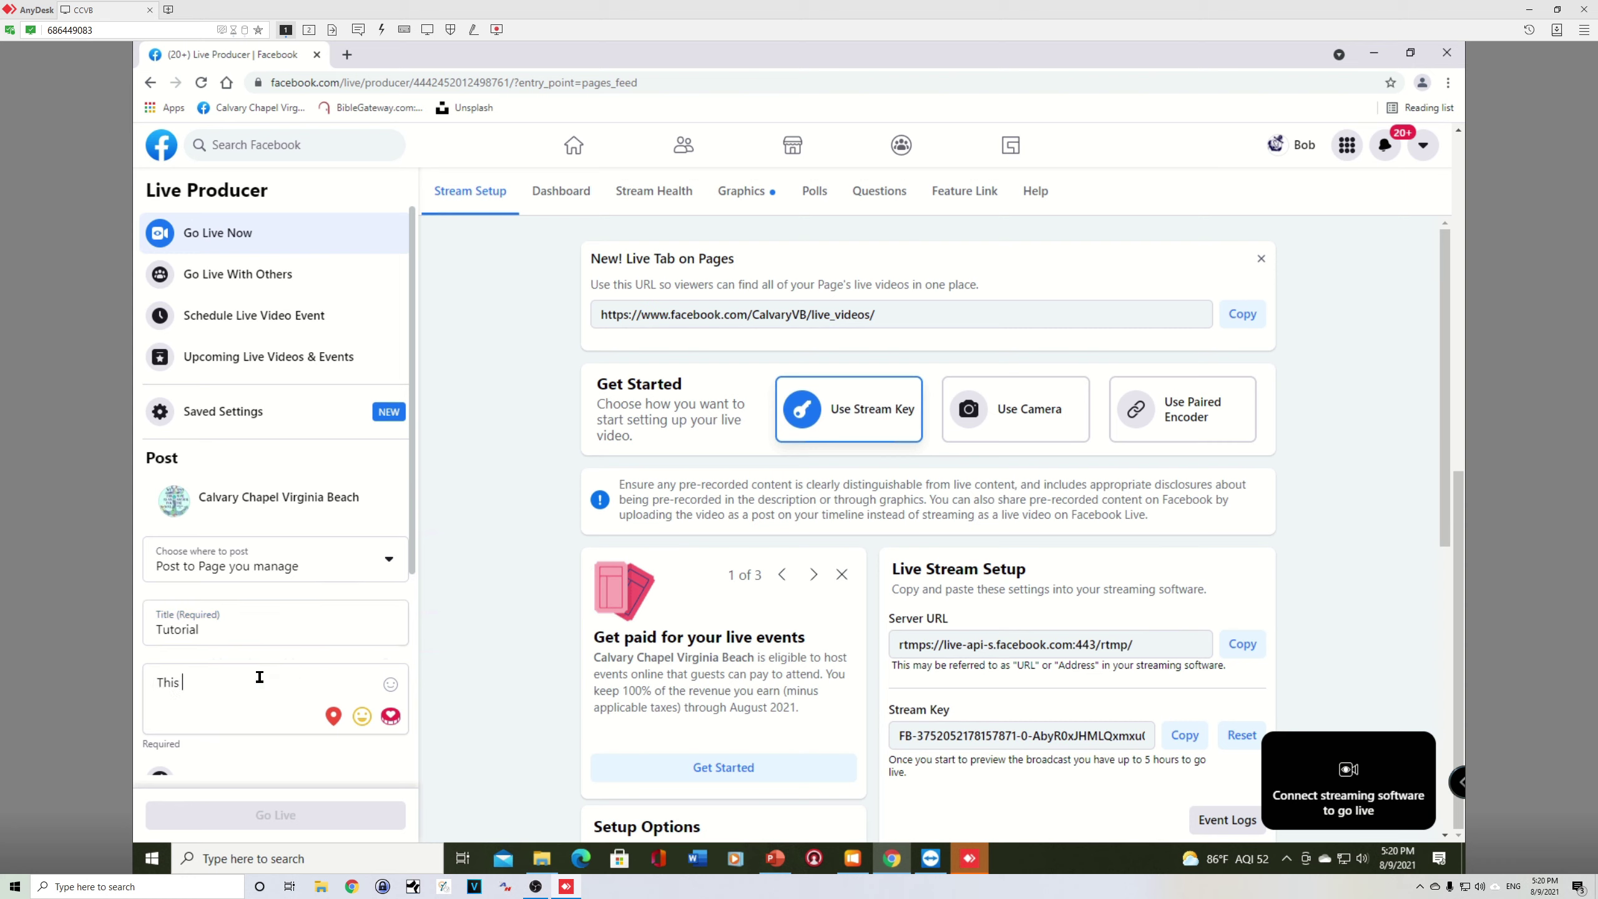
type("is a tutorial")
scroll(242, 682, "down", 3)
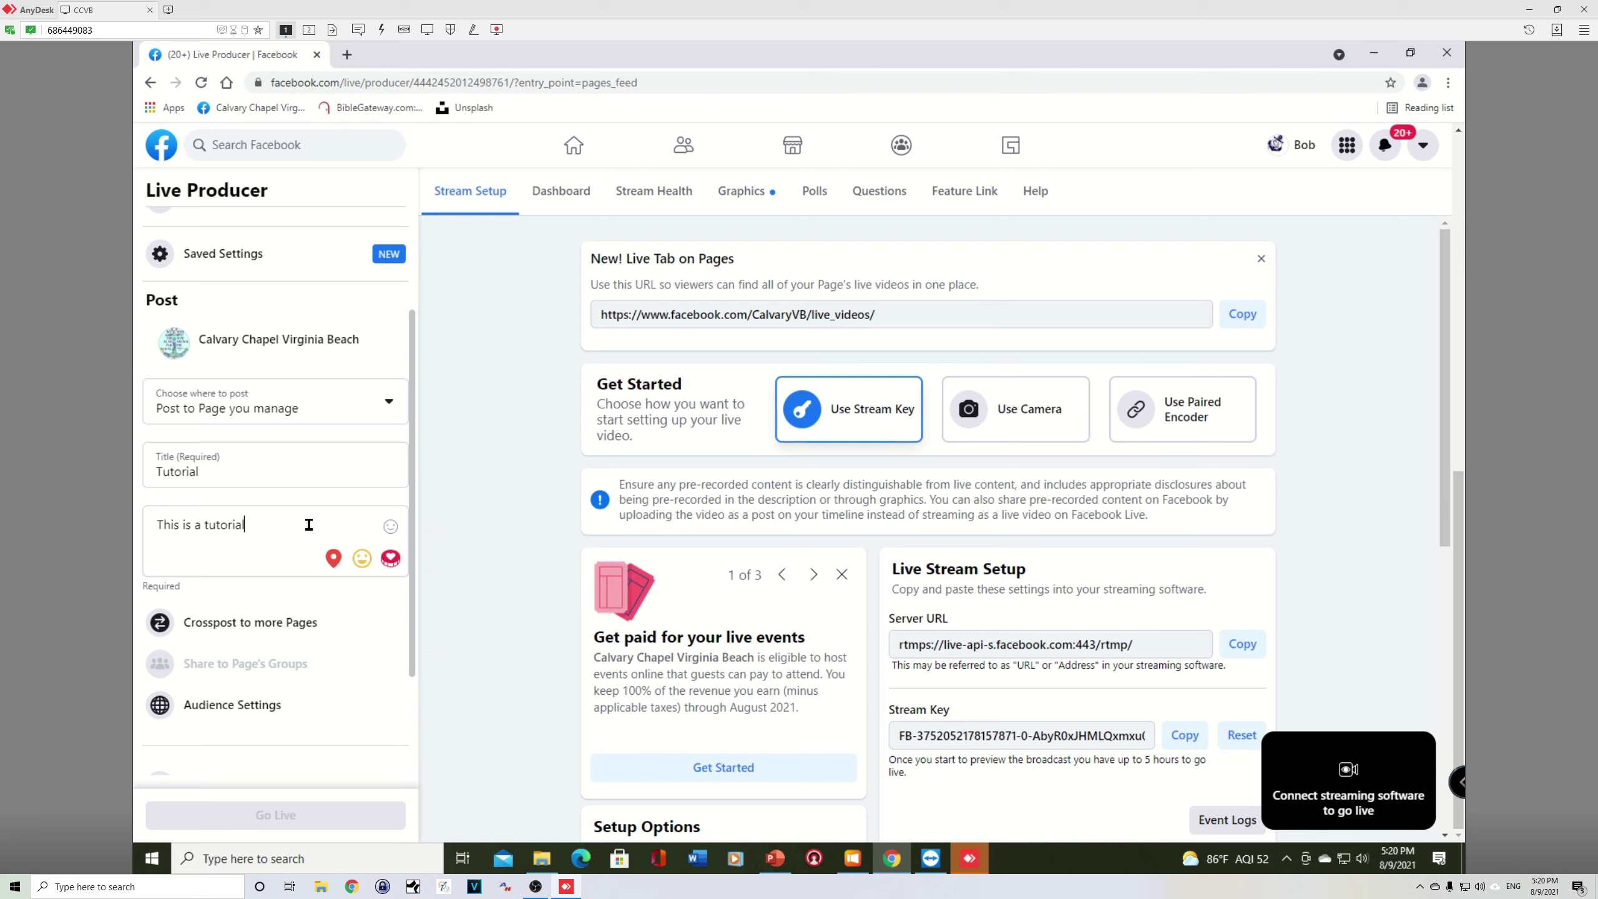
key("Return")
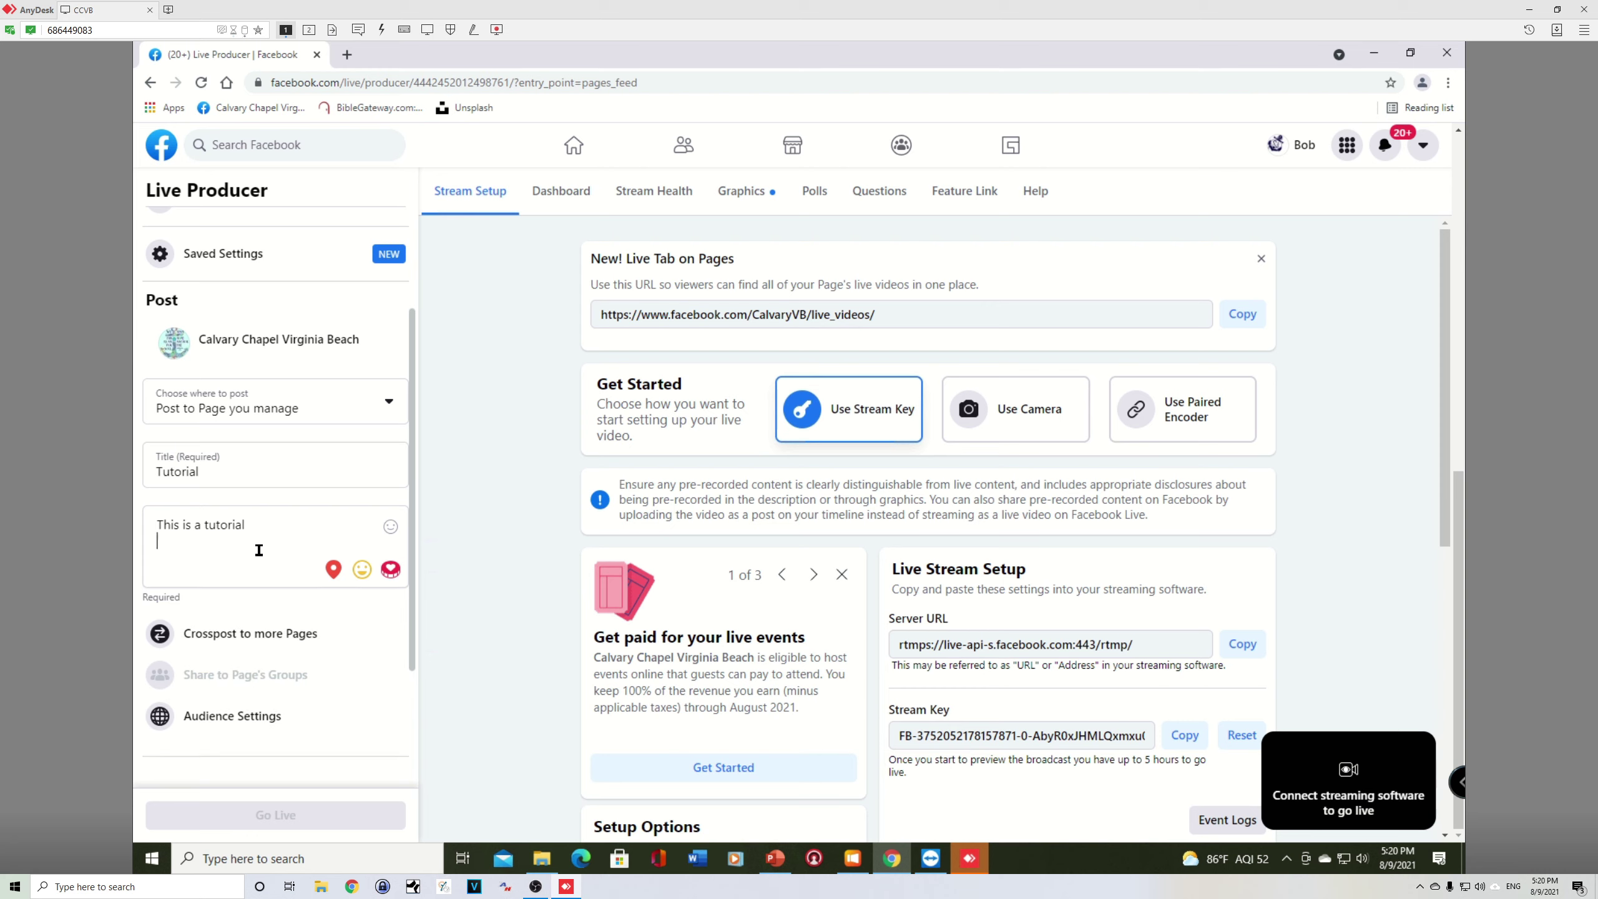
key("Return")
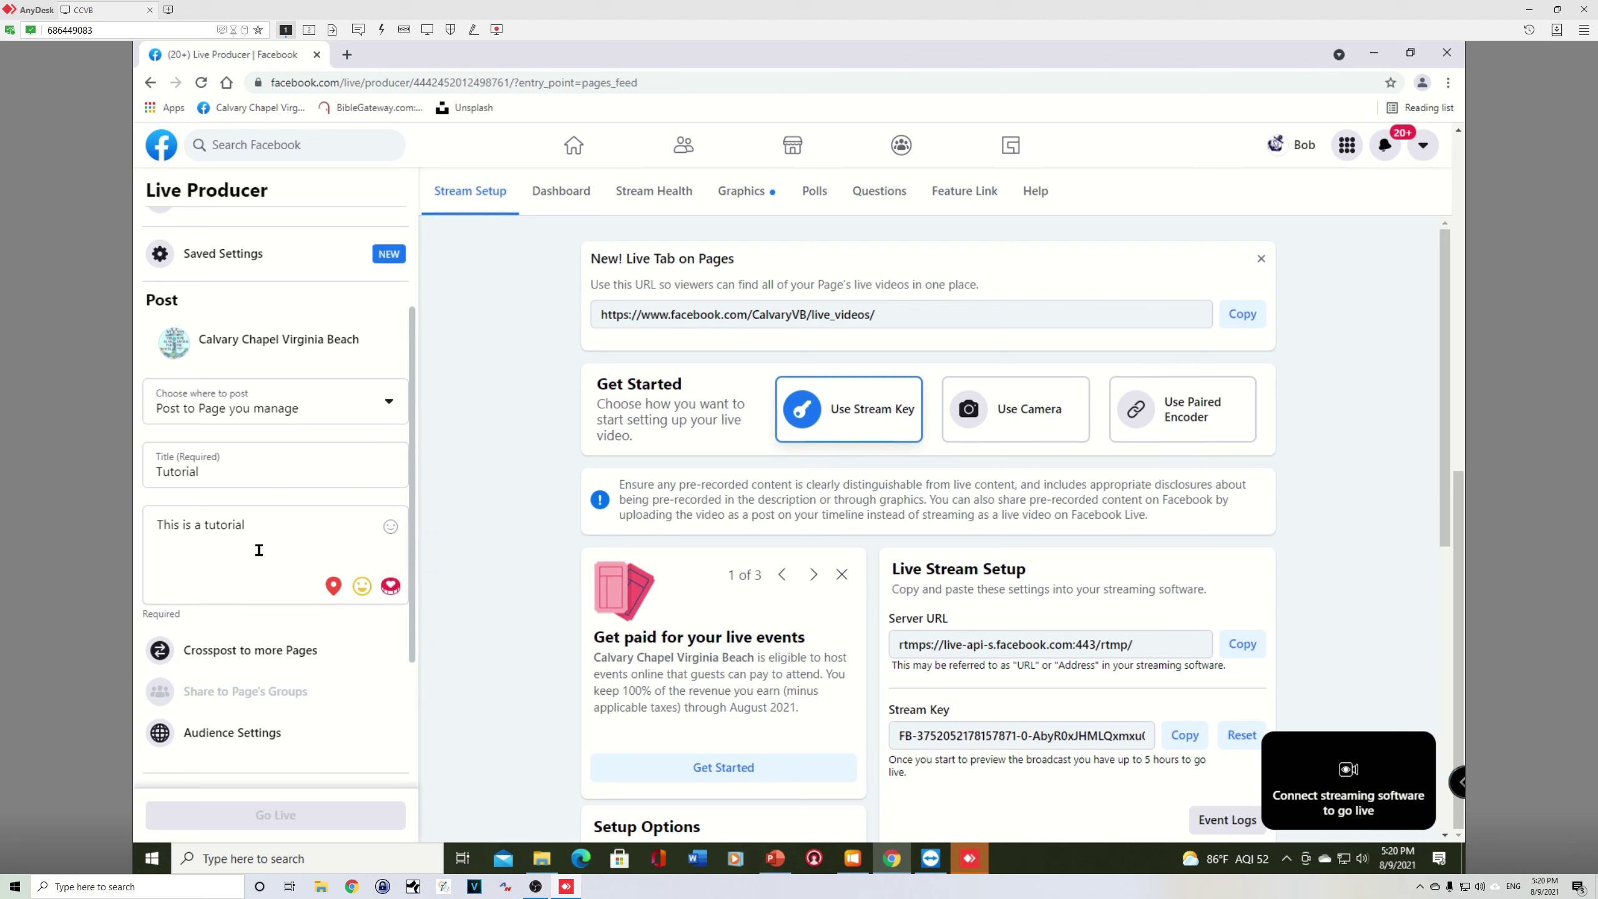
type("We do not own the rights to the music")
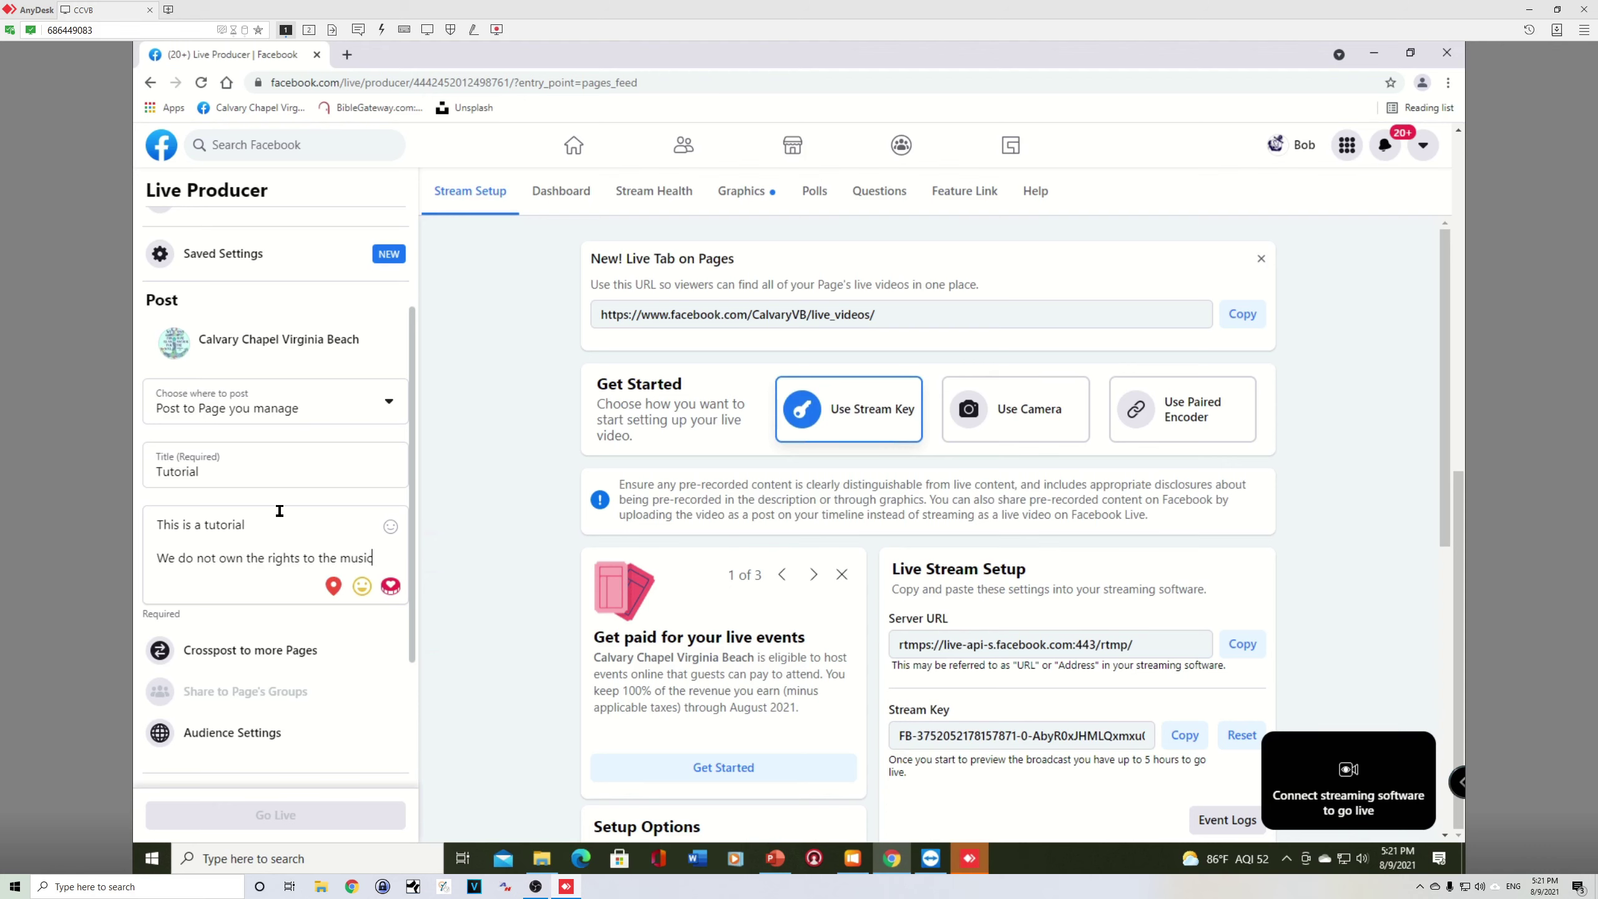
scroll(279, 511, "up", 3)
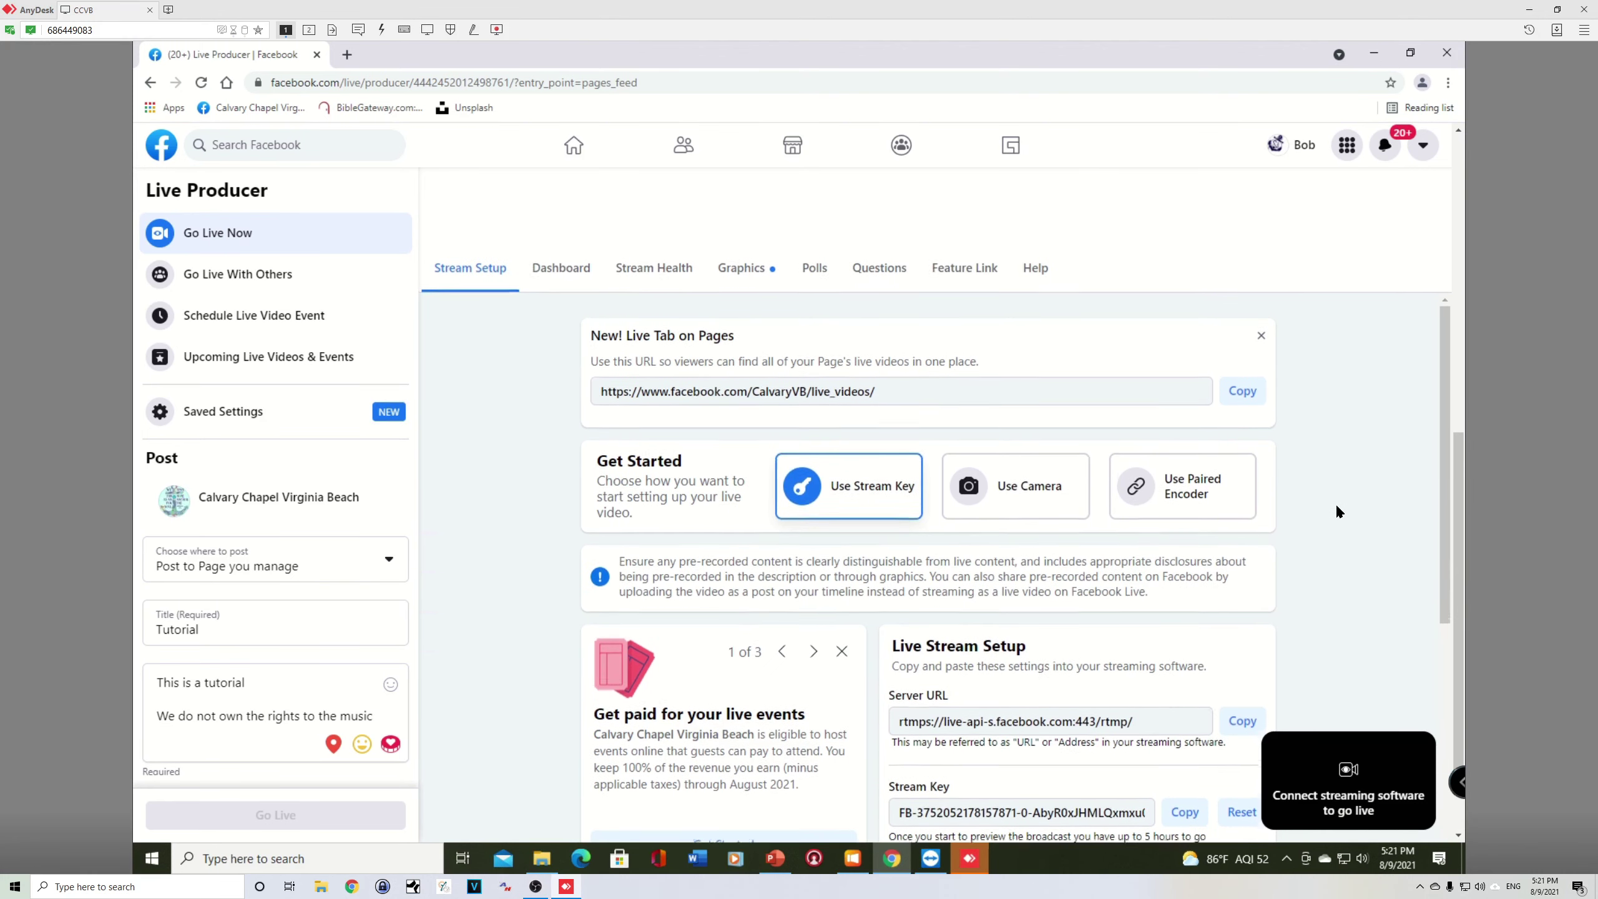
- Switch to ProPresenter and show the "Welcome to Calvary Chapel" slide of the Pre-Service announcements
mouse_move(1353, 752)
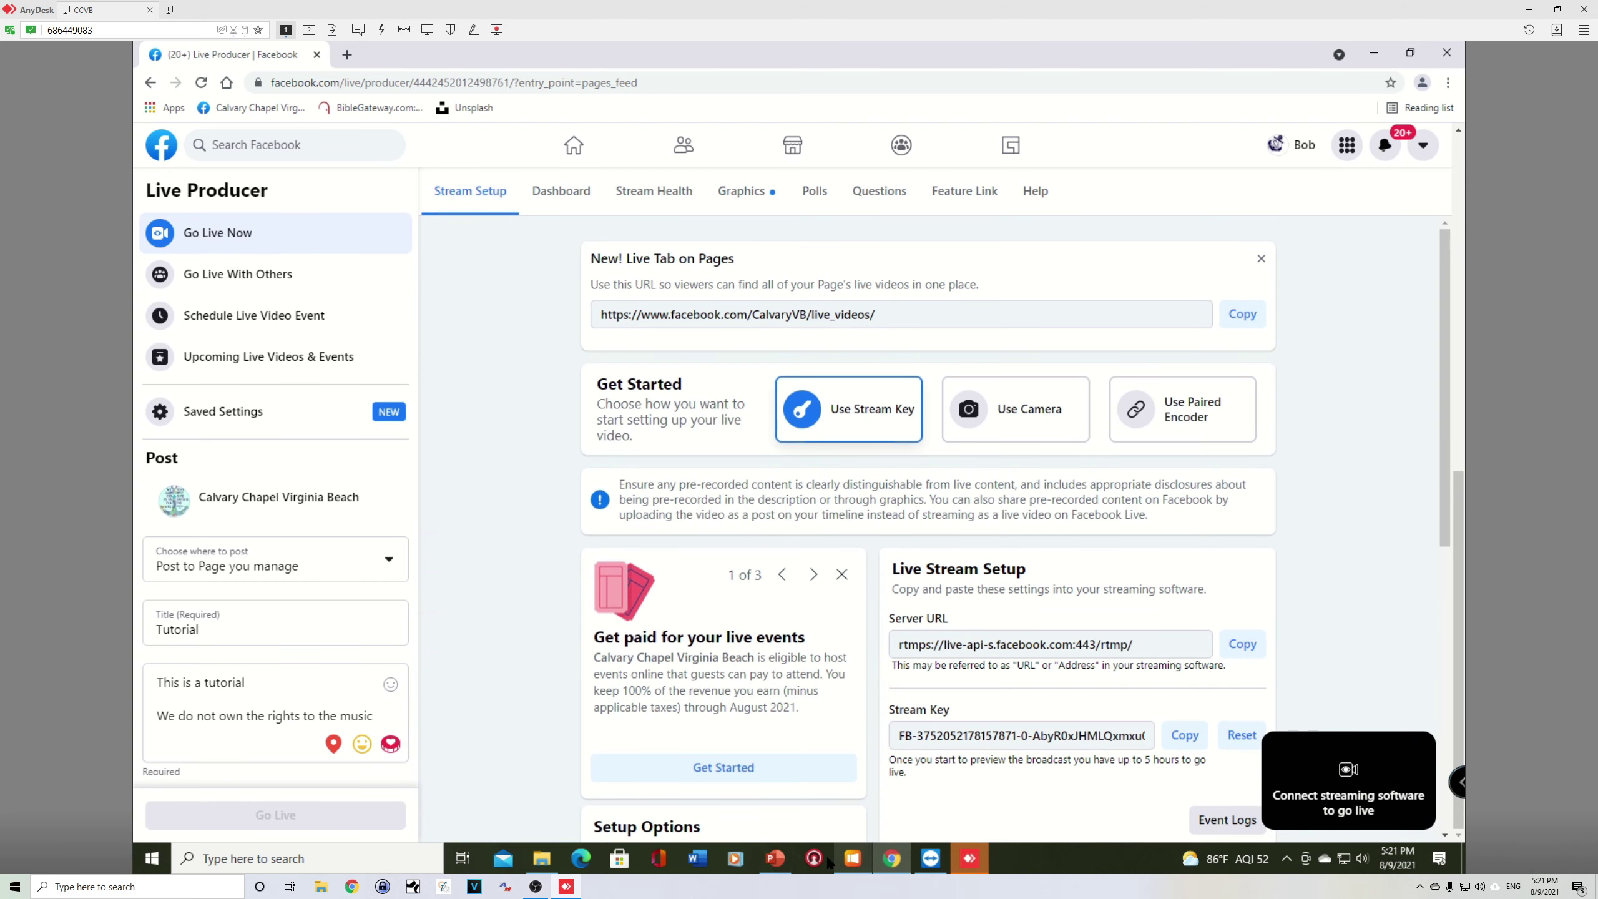
left_click(853, 858)
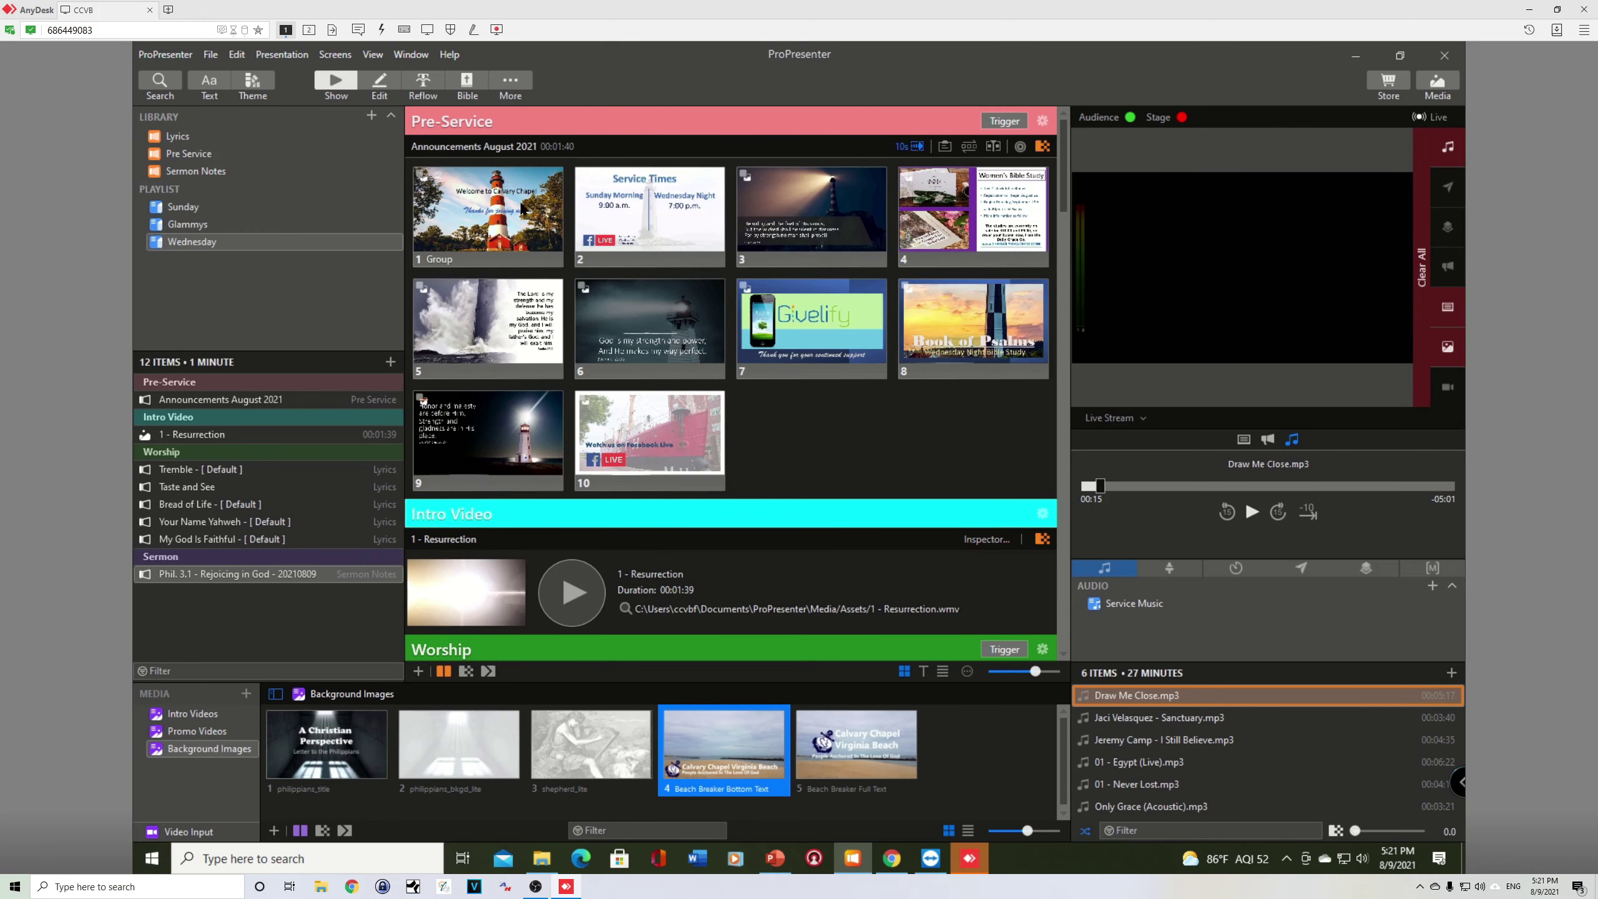
left_click(503, 197)
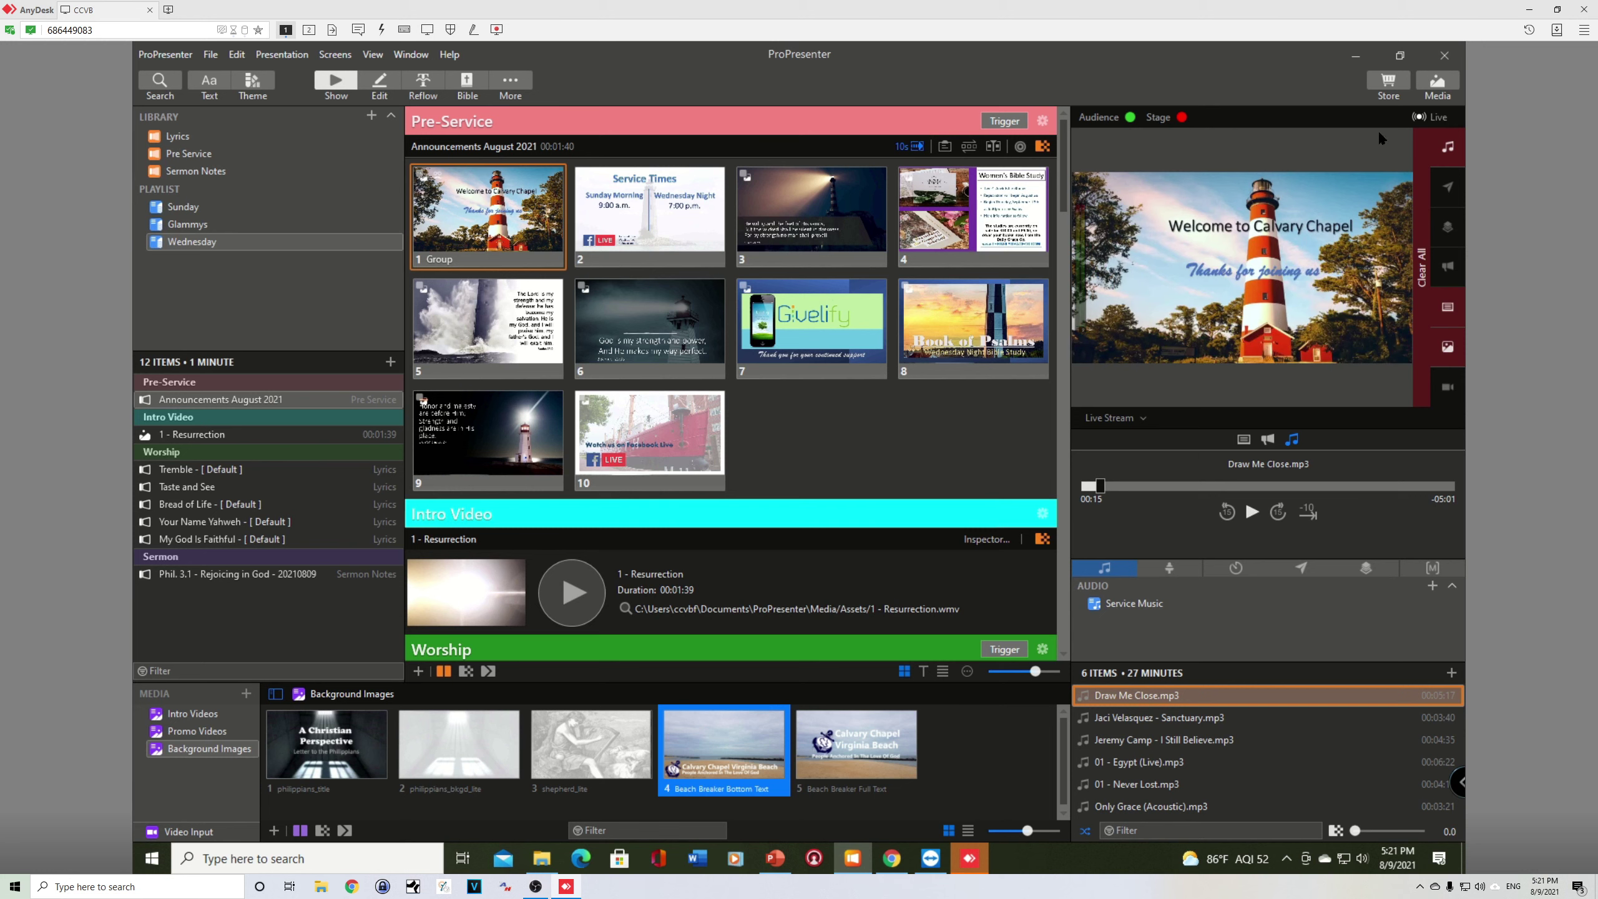
- Look at the live capture options without starting capture, and advance the announcements to the Women's Bible Study slide
left_click(1444, 120)
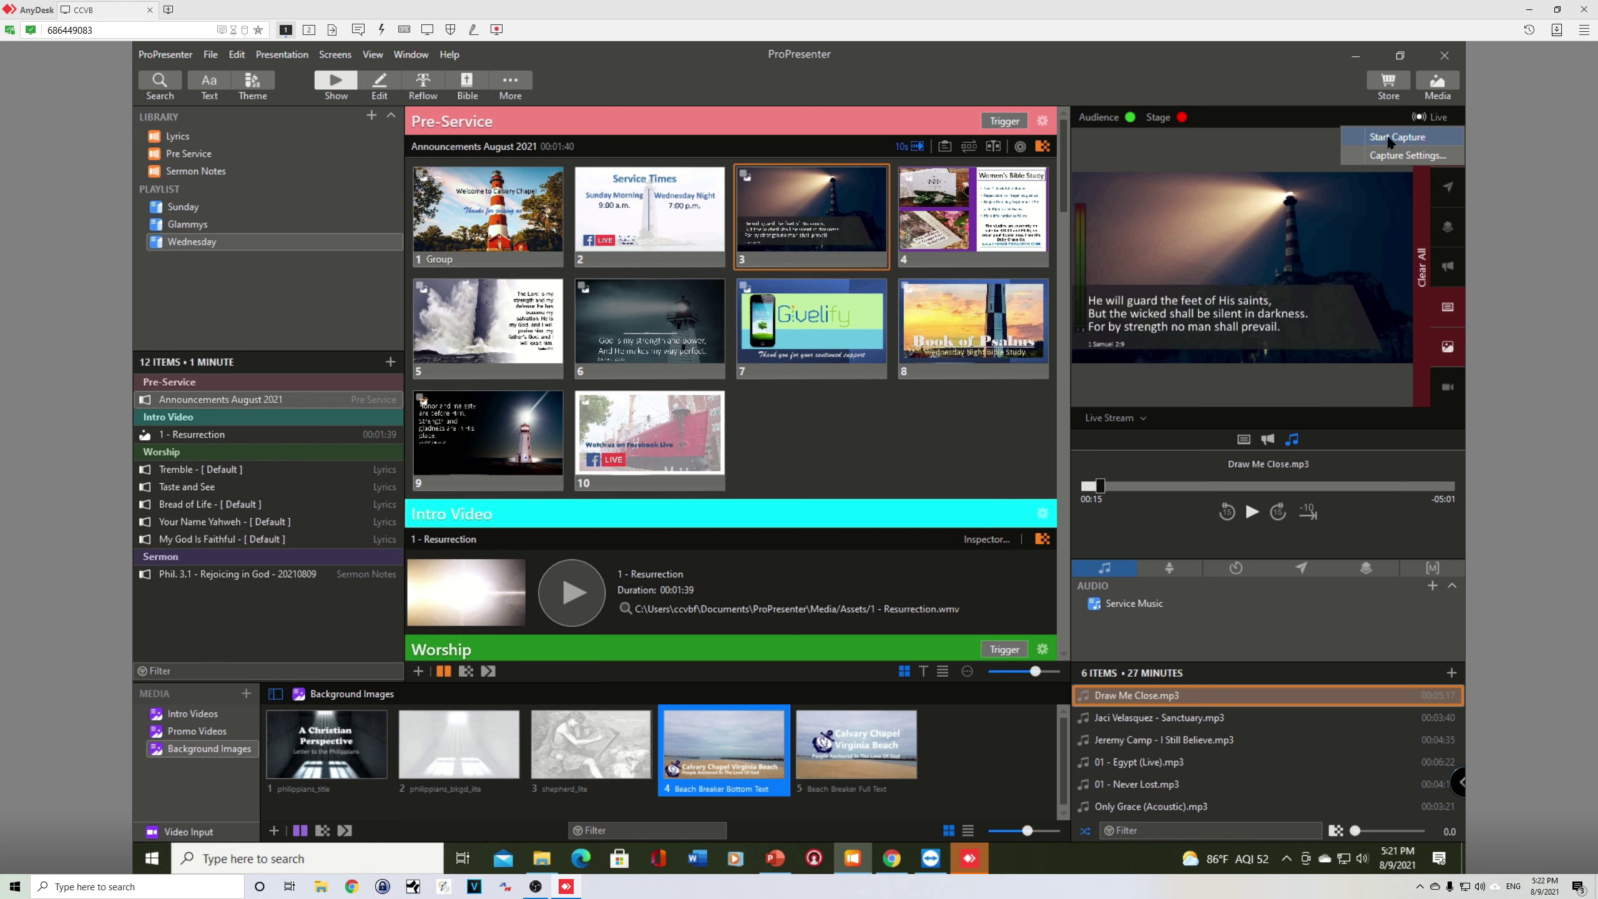
left_click(1319, 121)
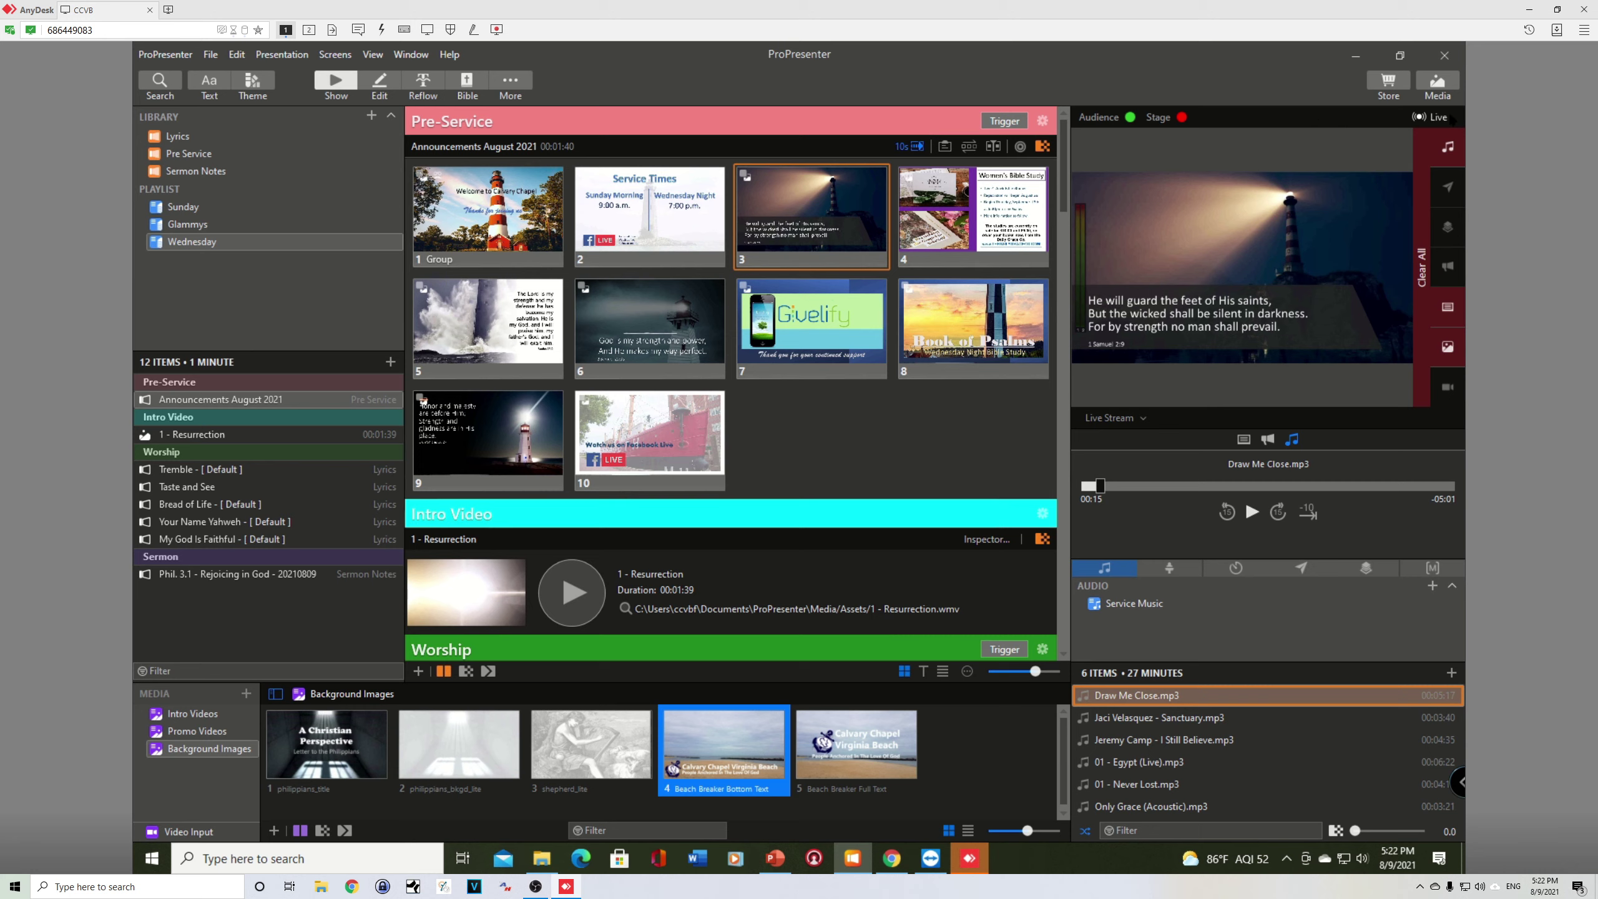
key("Right")
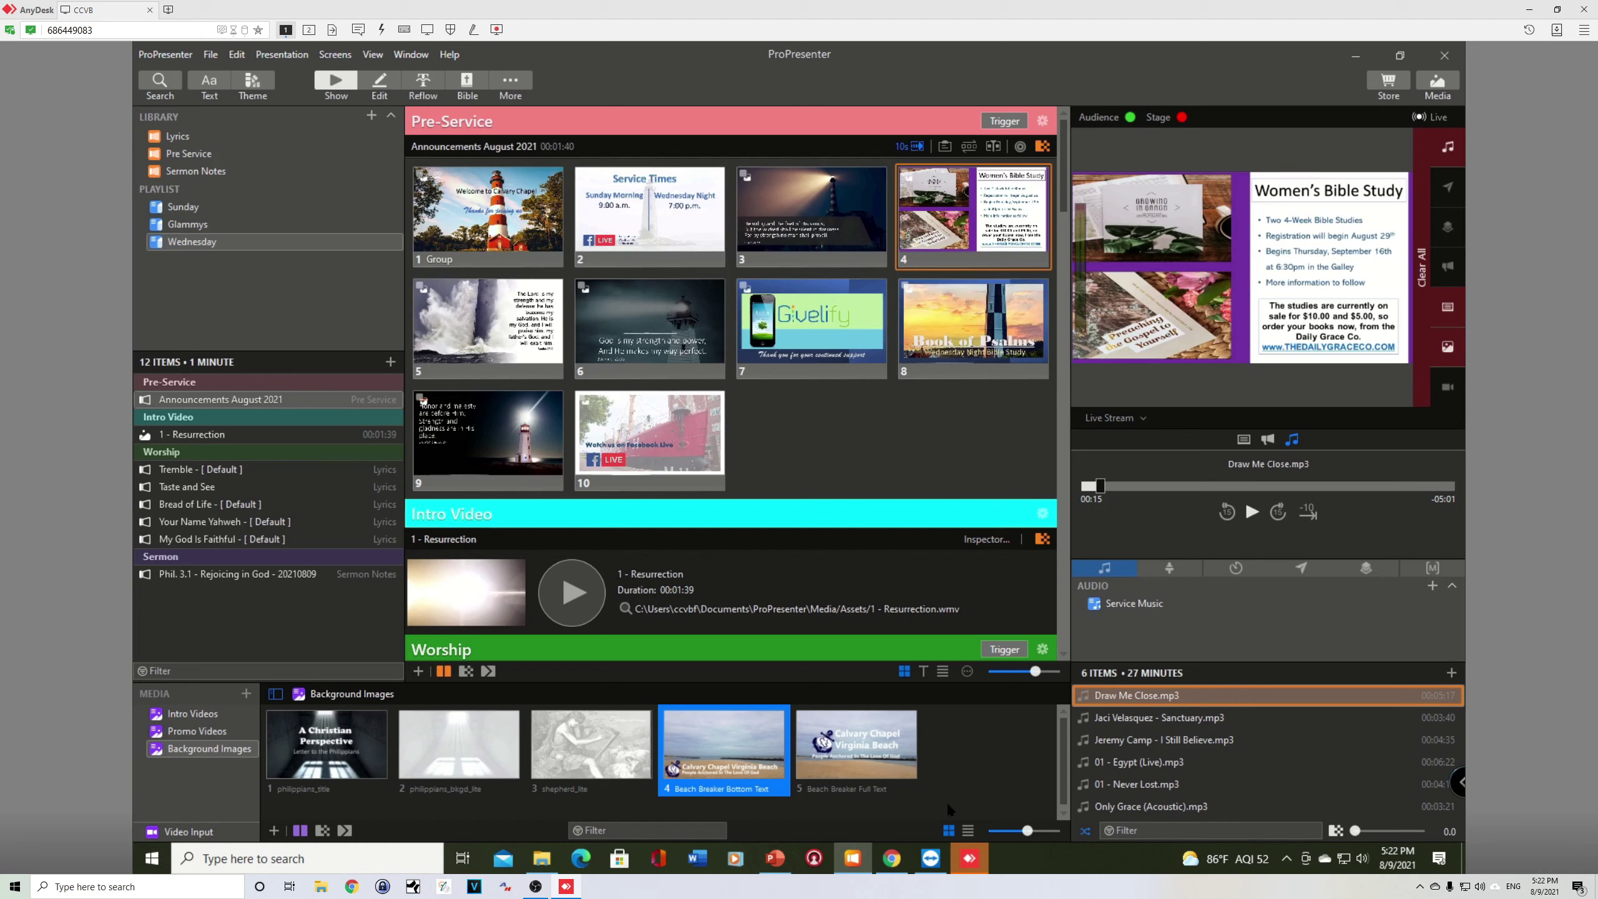
- Switch back to Chrome and examine the stream preview area in Facebook Live Producer
left_click(899, 861)
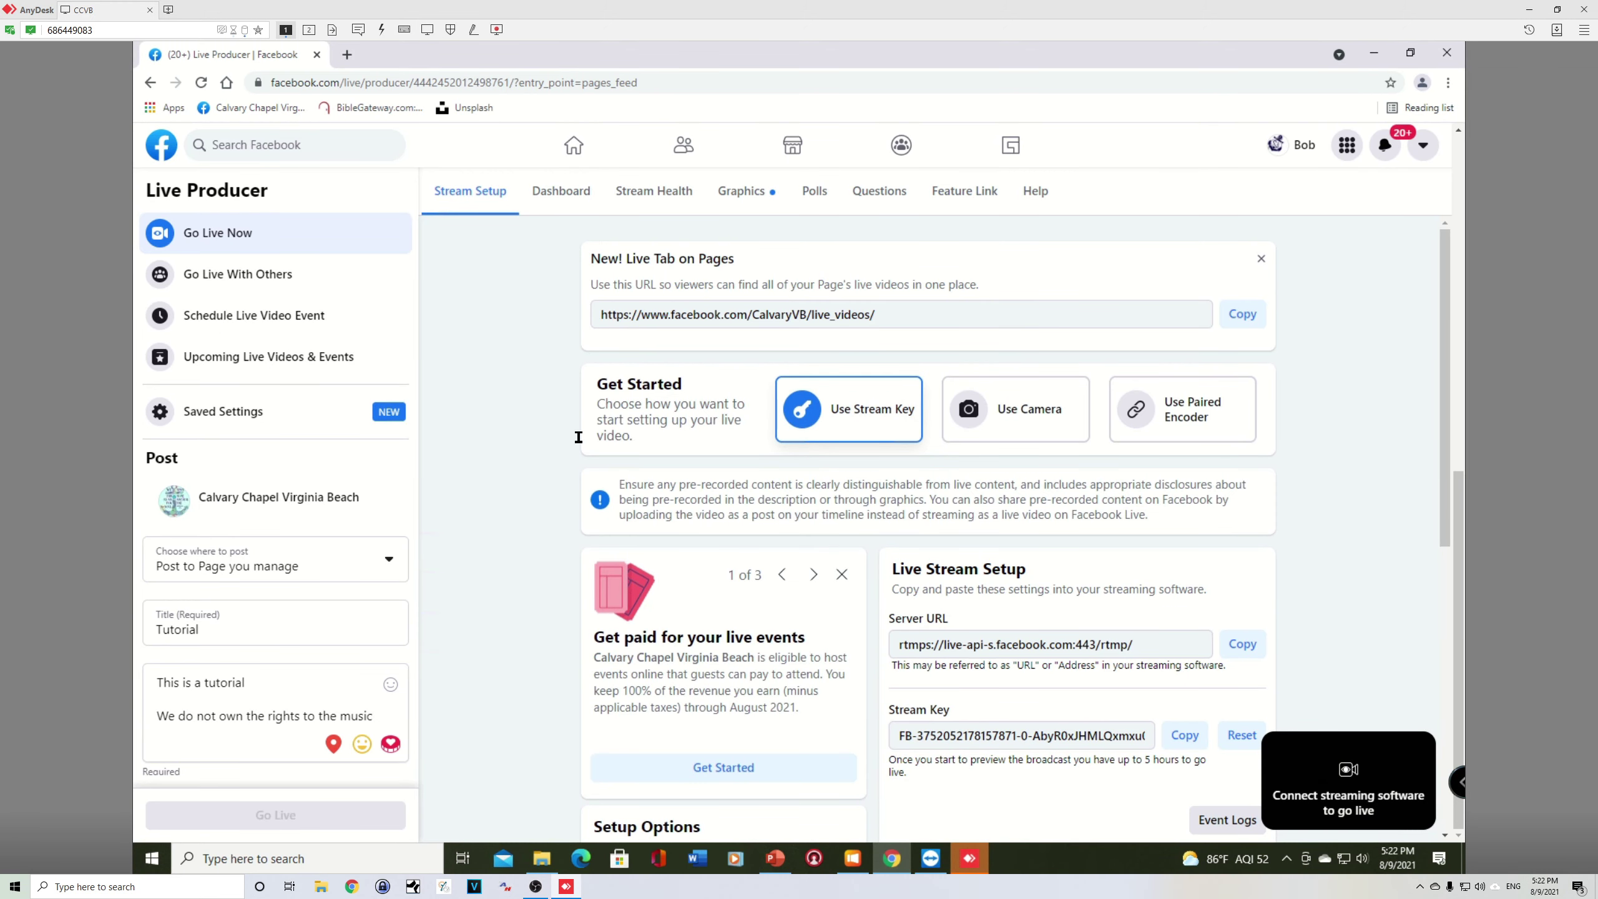
mouse_move(1376, 752)
scroll(860, 596, "up", 8)
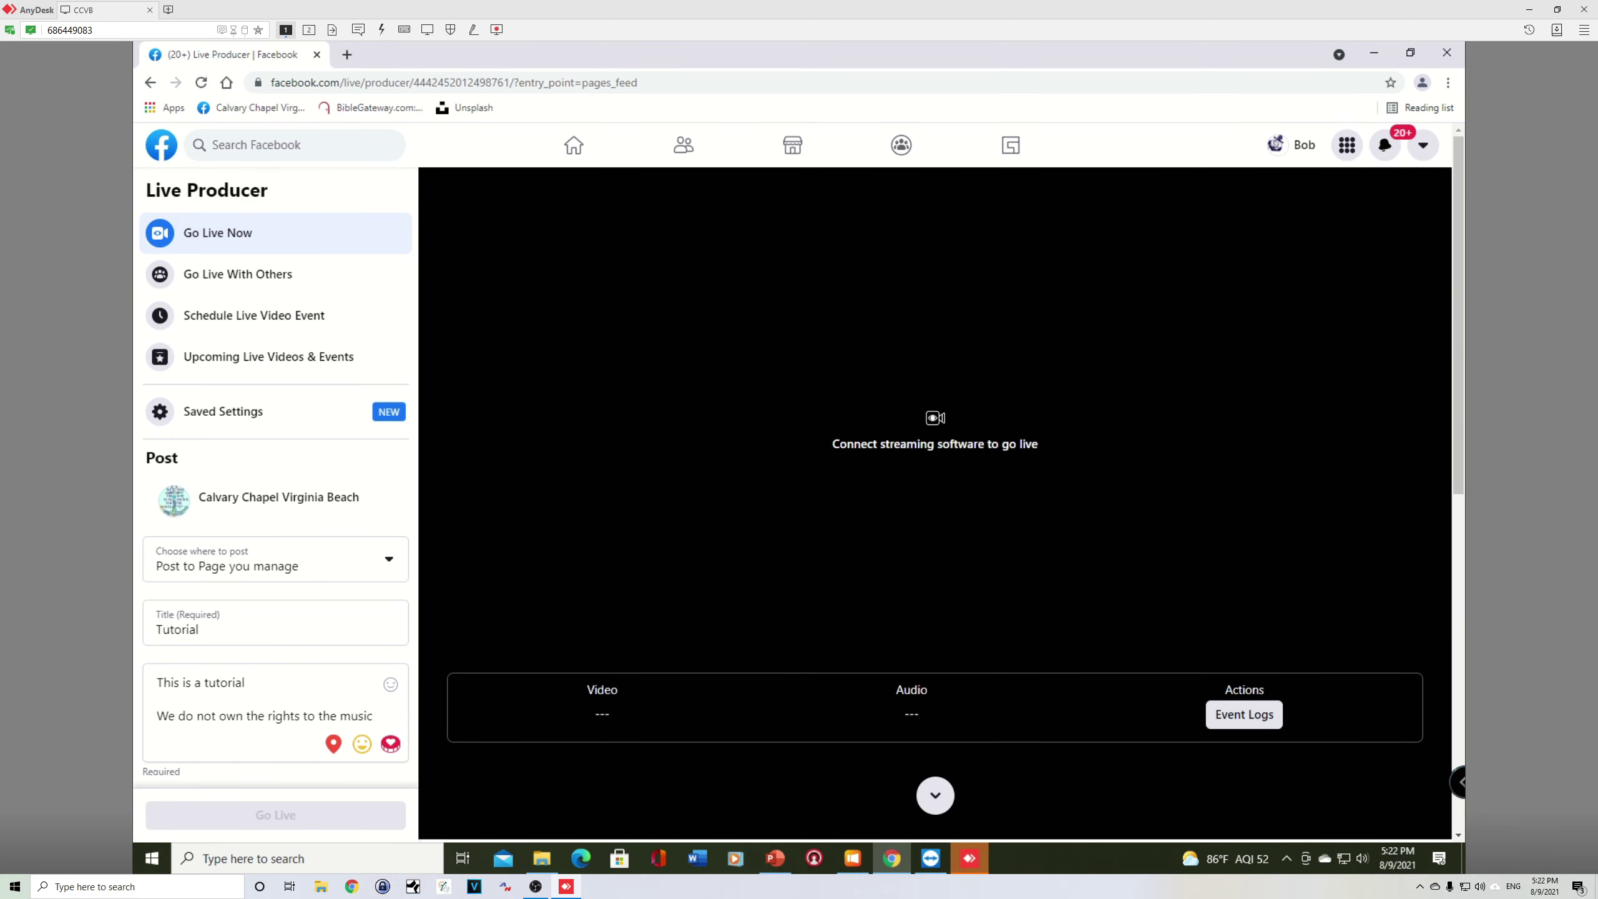